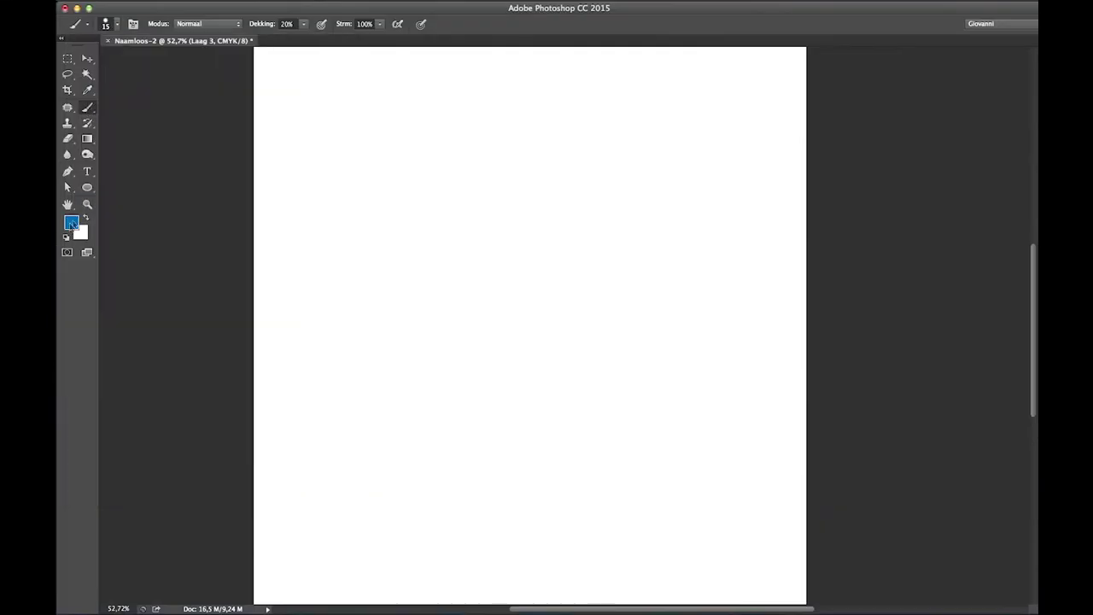
Pick a blue foreground colour and sketch the head, body, tail, front legs and feet.
left_click(72, 223)
key("Return")
mouse_move(420, 191)
left_mouse_down()
mouse_move(544, 271)
mouse_move(546, 383)
mouse_move(654, 410)
mouse_move(608, 437)
left_mouse_up()
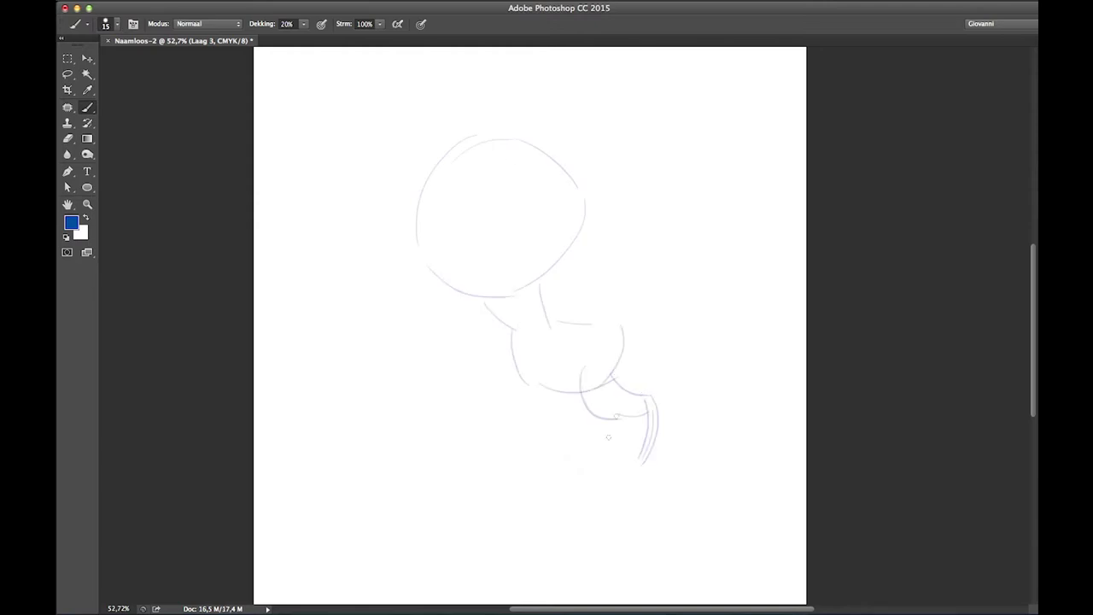
left_click_drag(524, 391, 521, 495)
mouse_move(478, 491)
left_mouse_down()
mouse_move(522, 461)
mouse_move(581, 465)
left_mouse_up()
left_click_drag(608, 461, 643, 474)
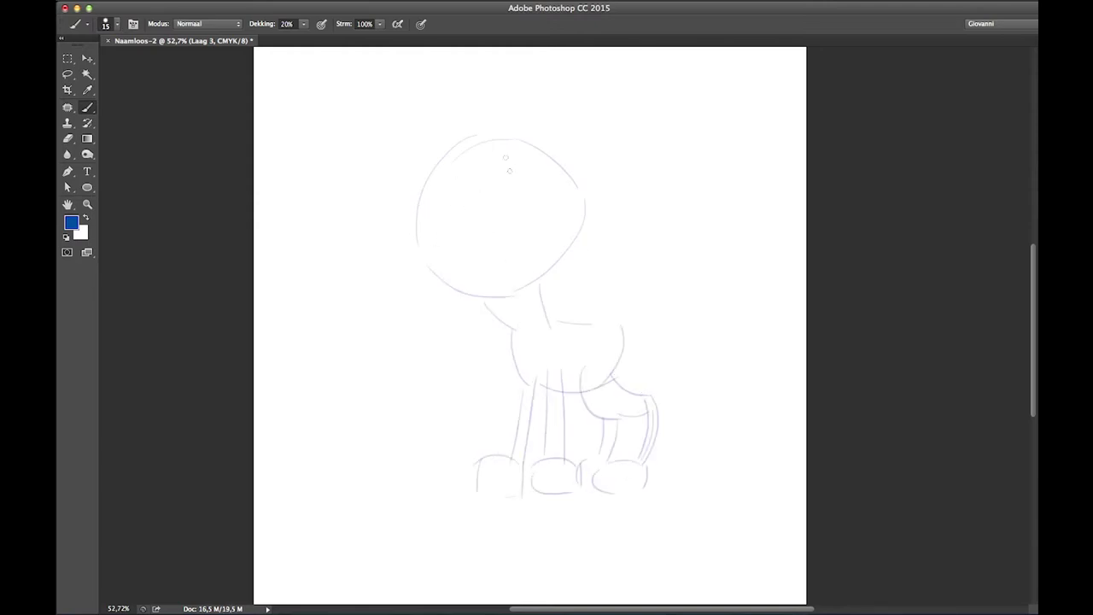
Sketch both ears and the right side of the head, briefly trying the Eraser.
left_click_drag(420, 224, 411, 187)
left_click_drag(463, 215, 410, 189)
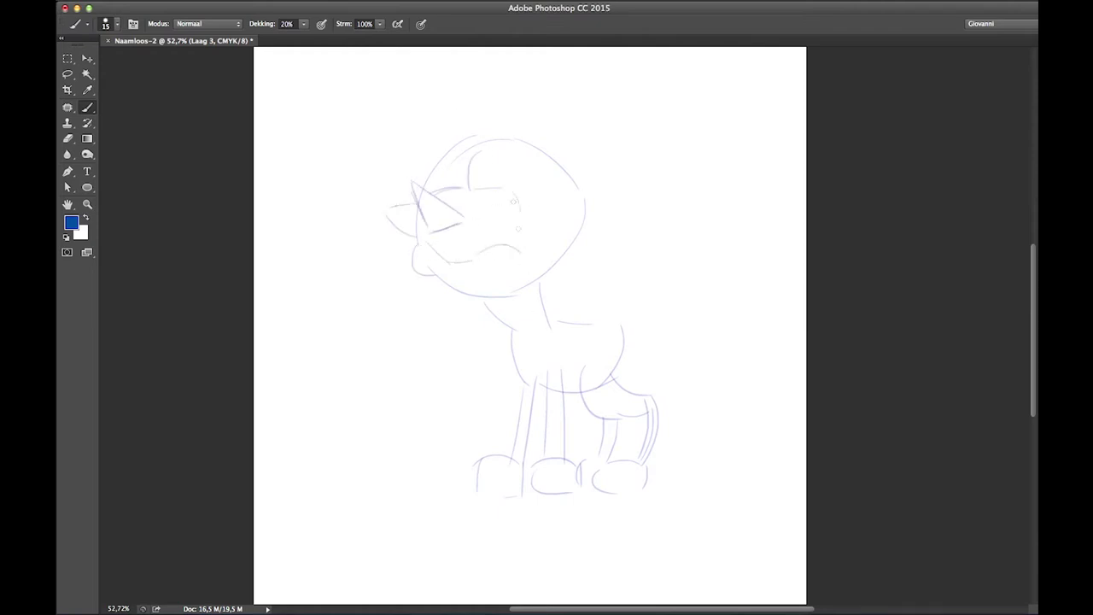
left_click_drag(510, 157, 546, 254)
key("e")
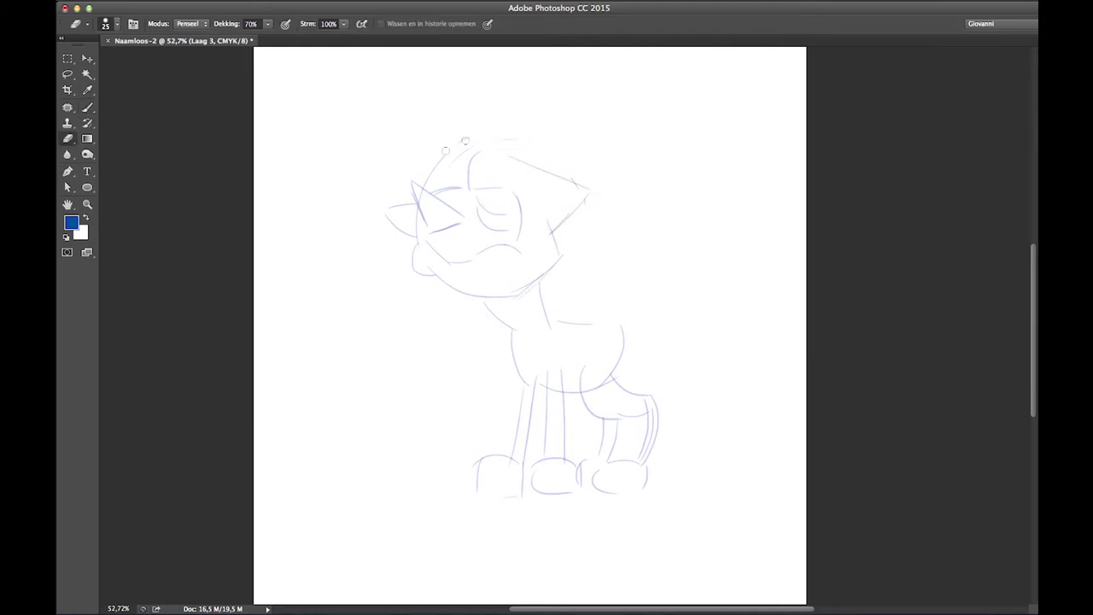
key("b")
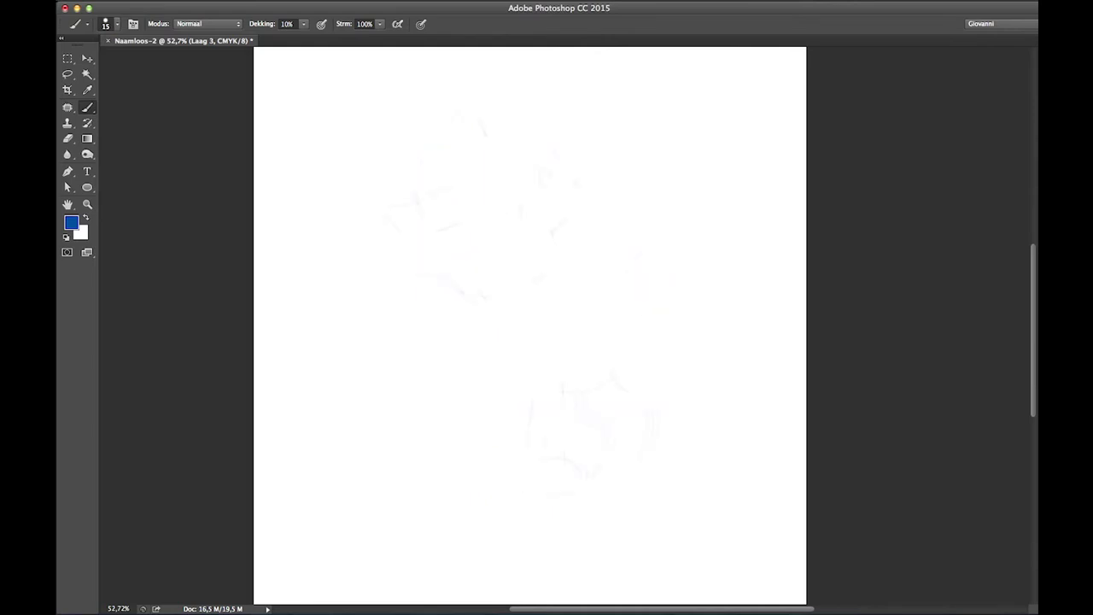
Zoom in closer on the faint sketch with the Zoom tool.
key("z")
left_click(640, 373)
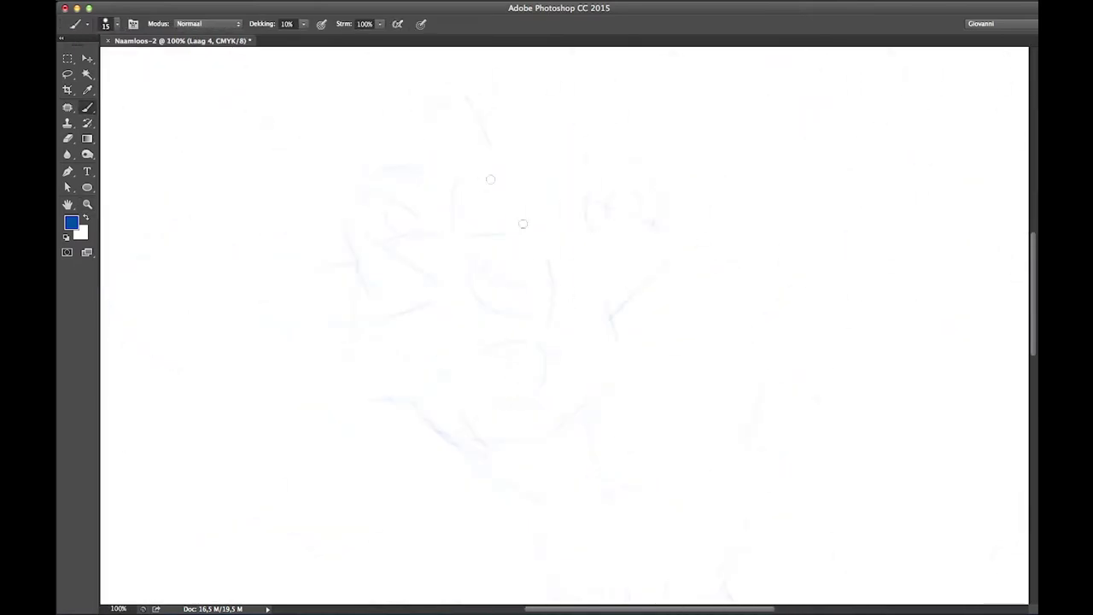
Draw the eye with its upper lid, small iris and lower curve at 20% opacity.
mouse_move(482, 159)
left_mouse_down()
mouse_move(454, 232)
mouse_move(549, 271)
mouse_move(547, 327)
left_mouse_up()
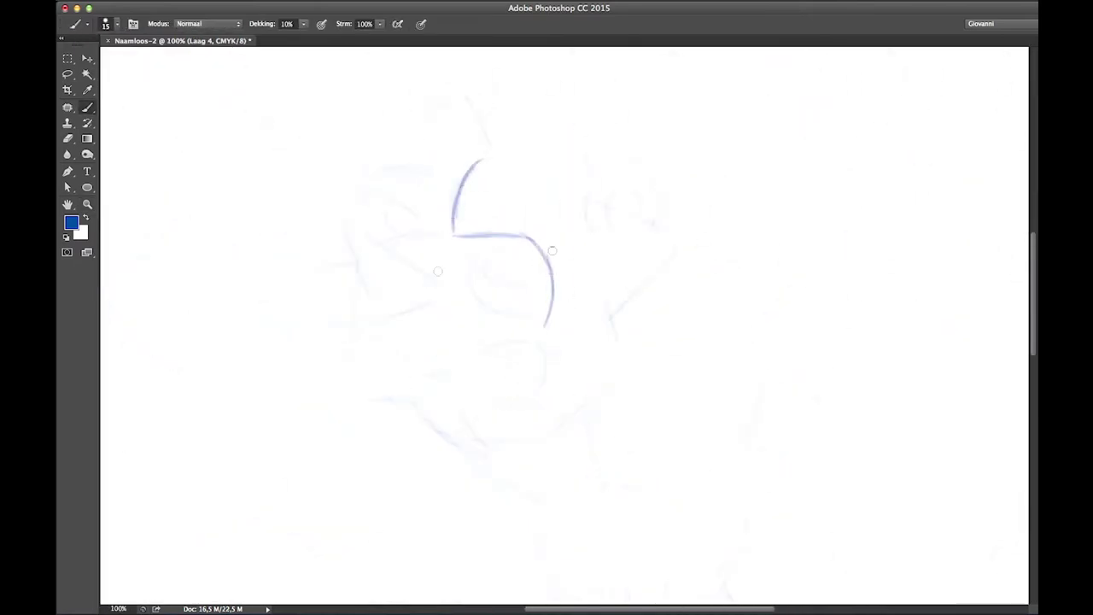
left_click_drag(475, 256, 533, 287)
key("2")
mouse_move(467, 236)
left_mouse_down()
mouse_move(487, 275)
mouse_move(536, 285)
left_mouse_up()
mouse_move(506, 268)
left_mouse_down()
mouse_move(508, 251)
mouse_move(498, 259)
mouse_move(551, 281)
left_mouse_up()
mouse_move(466, 250)
left_mouse_down()
mouse_move(479, 312)
mouse_move(519, 319)
left_mouse_up()
Sketch a hatched triangular nose and a small far eye above it.
mouse_move(347, 220)
left_mouse_down()
mouse_move(454, 295)
mouse_move(367, 297)
mouse_move(468, 299)
left_mouse_up()
mouse_move(391, 243)
left_mouse_down()
mouse_move(452, 225)
mouse_move(432, 267)
left_mouse_up()
mouse_move(376, 256)
left_mouse_down()
mouse_move(422, 297)
mouse_move(427, 286)
mouse_move(397, 283)
mouse_move(425, 290)
left_mouse_up()
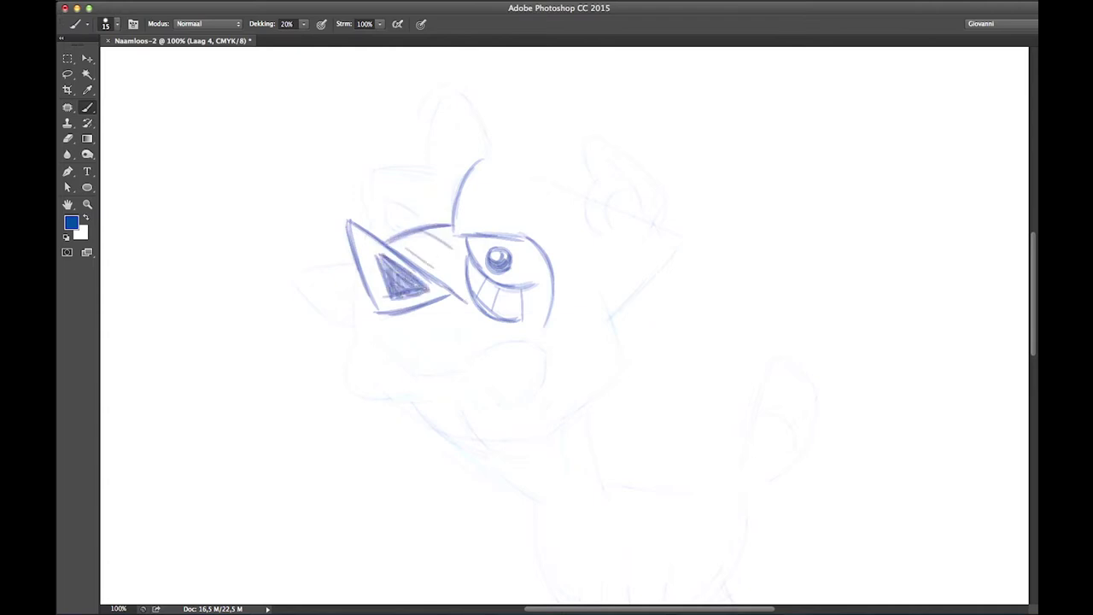
left_click_drag(399, 215, 405, 225)
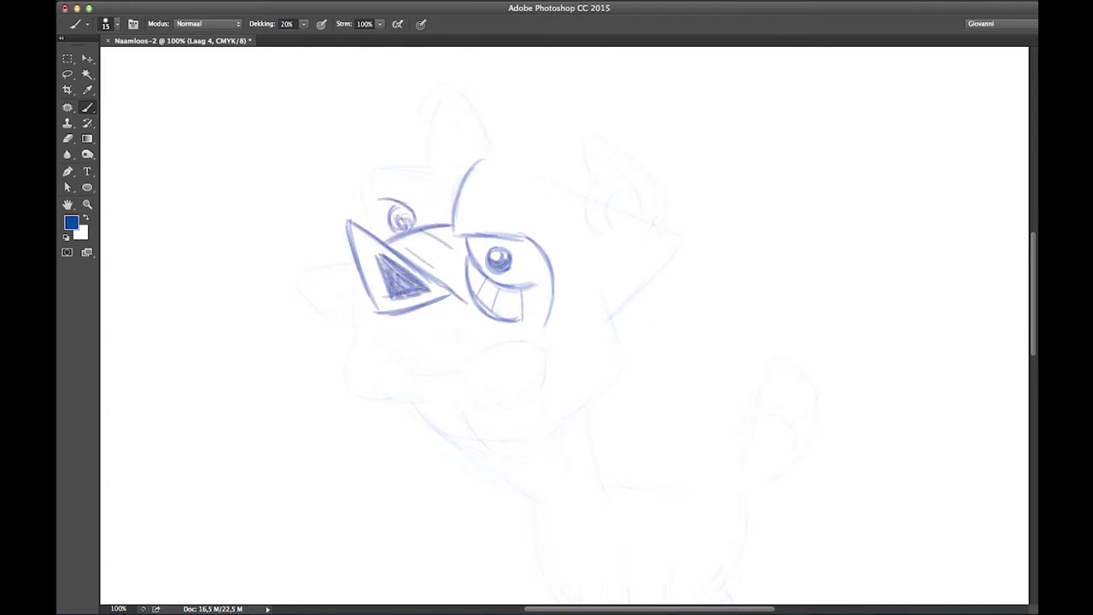
Draw and redraw the jaw line under the face, extending it to the right.
left_click_drag(687, 298, 548, 301)
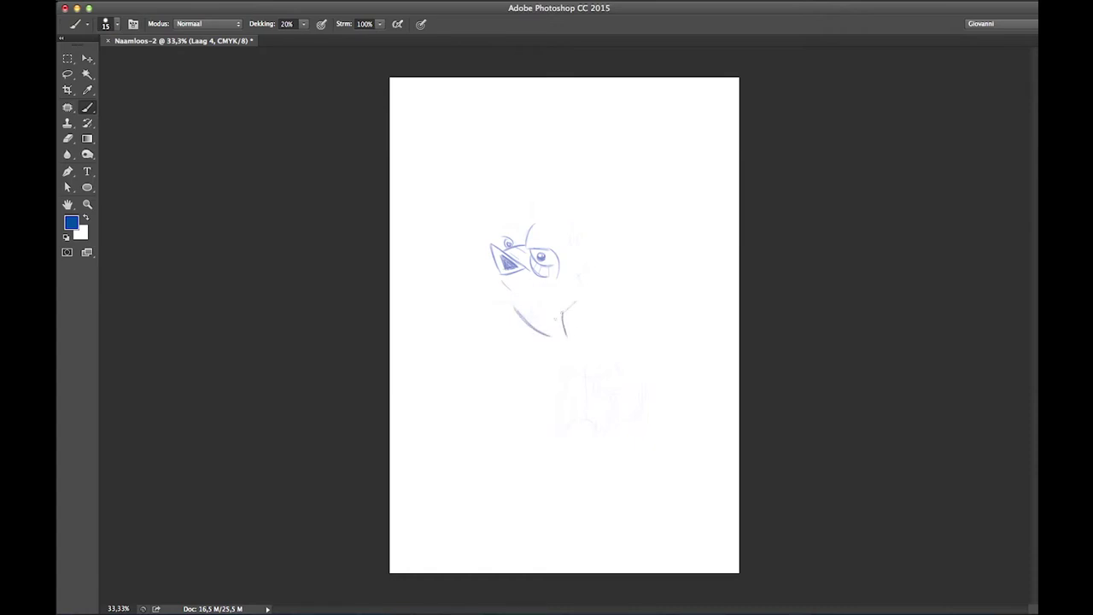
left_click_drag(525, 287, 607, 286)
mouse_move(397, 239)
left_mouse_down()
mouse_move(521, 317)
mouse_move(627, 275)
mouse_move(683, 292)
left_mouse_up()
mouse_move(619, 273)
left_mouse_down()
mouse_move(683, 290)
mouse_move(658, 284)
mouse_move(681, 305)
mouse_move(673, 295)
mouse_move(660, 339)
left_mouse_up()
key("e")
key("b")
mouse_move(525, 309)
left_mouse_down()
mouse_move(568, 384)
mouse_move(648, 350)
mouse_move(673, 298)
left_mouse_up()
Draw the chin curve, the hanging tongue and teeth inside the open mouth.
mouse_move(524, 320)
left_mouse_down()
mouse_move(556, 411)
mouse_move(637, 427)
left_mouse_up()
mouse_move(675, 308)
left_mouse_down()
mouse_move(635, 461)
mouse_move(656, 402)
left_mouse_up()
left_click_drag(542, 348, 559, 393)
mouse_move(597, 372)
left_mouse_down()
mouse_move(603, 431)
mouse_move(625, 406)
left_mouse_up()
mouse_move(547, 321)
left_mouse_down()
mouse_move(627, 282)
mouse_move(649, 333)
left_mouse_up()
left_click_drag(568, 363, 602, 341)
Redraw the muzzle darker with small spots, then add nostrils and cheek curves.
mouse_move(378, 147)
left_mouse_down()
mouse_move(299, 198)
mouse_move(399, 243)
left_mouse_up()
key("e")
mouse_move(298, 213)
left_mouse_down()
mouse_move(401, 249)
mouse_move(316, 149)
mouse_move(393, 248)
left_mouse_up()
key("b")
mouse_move(376, 147)
left_mouse_down()
mouse_move(299, 205)
mouse_move(401, 247)
left_mouse_up()
left_click_drag(358, 198, 352, 208)
left_click_drag(339, 190, 337, 196)
left_click_drag(492, 256, 494, 268)
left_click_drag(531, 263, 532, 270)
mouse_move(401, 258)
left_mouse_down()
mouse_move(366, 341)
mouse_move(444, 369)
mouse_move(497, 360)
mouse_move(500, 441)
mouse_move(518, 471)
left_mouse_up()
Zoom out to 100% and undo a trial darkening of the right eyelid.
left_click(769, 293, "alt")
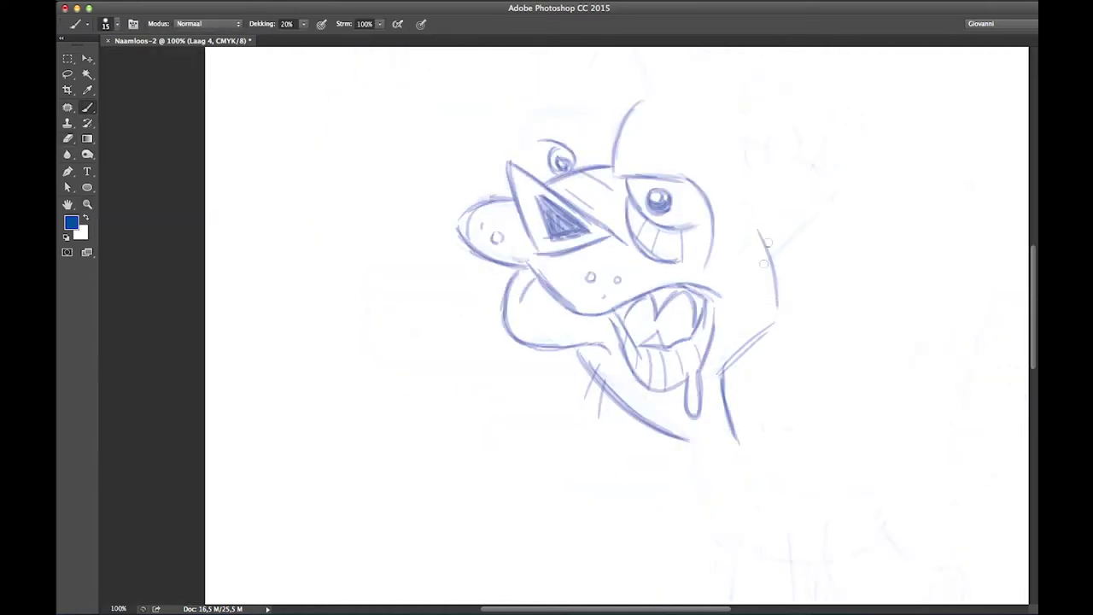
scroll(765, 261, "right", 3)
scroll(683, 281, "up", 2)
mouse_move(481, 276)
left_mouse_down()
mouse_move(555, 275)
mouse_move(559, 293)
left_mouse_up()
key("ctrl+z")
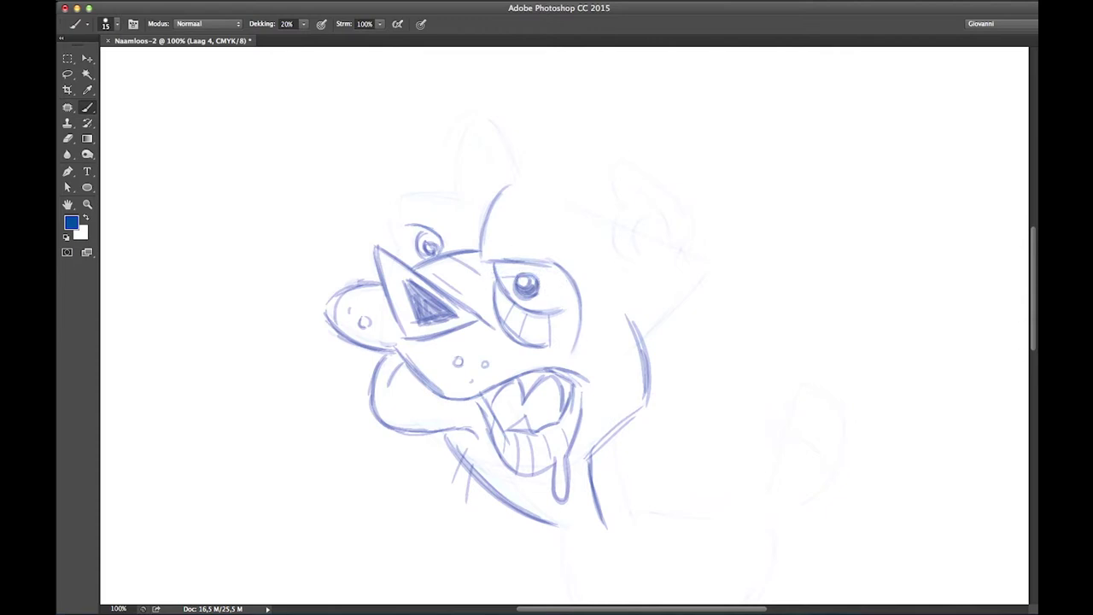
Lasso the right pupil and move it up and to the right.
key("l")
left_click_drag(528, 304, 538, 295)
key("ctrl+d")
key("b")
Draw both ears, the head top, the right cheek contour and a brow above the right eye.
mouse_move(398, 253)
left_mouse_down()
mouse_move(396, 220)
mouse_move(477, 205)
left_mouse_up()
left_click_drag(616, 205, 689, 218)
left_click_drag(514, 186, 623, 227)
left_click_drag(683, 251, 646, 341)
left_click_drag(507, 252, 584, 248)
mouse_move(472, 143)
left_mouse_down()
mouse_move(456, 113)
mouse_move(524, 184)
left_mouse_up()
left_click_drag(458, 114, 453, 171)
mouse_move(468, 200)
left_mouse_down()
mouse_move(483, 150)
mouse_move(498, 193)
left_mouse_up()
left_click_drag(468, 205, 489, 168)
mouse_move(625, 204)
left_mouse_down()
mouse_move(619, 258)
mouse_move(699, 215)
mouse_move(635, 254)
mouse_move(652, 259)
left_mouse_up()
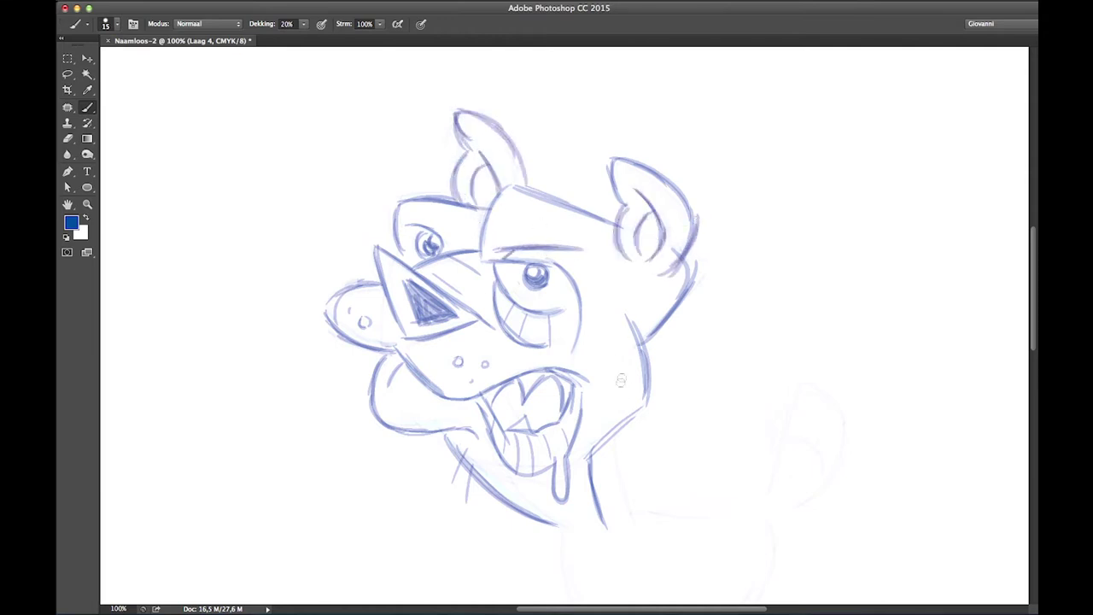
Lower the brow, darken the under-eye lines, erase the far eye and cross-hatch the brow.
mouse_move(490, 257)
left_mouse_down()
mouse_move(563, 258)
mouse_move(495, 248)
mouse_move(613, 220)
left_mouse_up()
key("e")
key("b")
mouse_move(526, 256)
left_mouse_down()
mouse_move(585, 308)
mouse_move(578, 313)
left_mouse_up()
left_click_drag(500, 284, 574, 304)
scroll(493, 238, "down", 2)
key("e")
mouse_move(432, 205)
left_mouse_down()
mouse_move(449, 223)
mouse_move(441, 220)
left_mouse_up()
key("b")
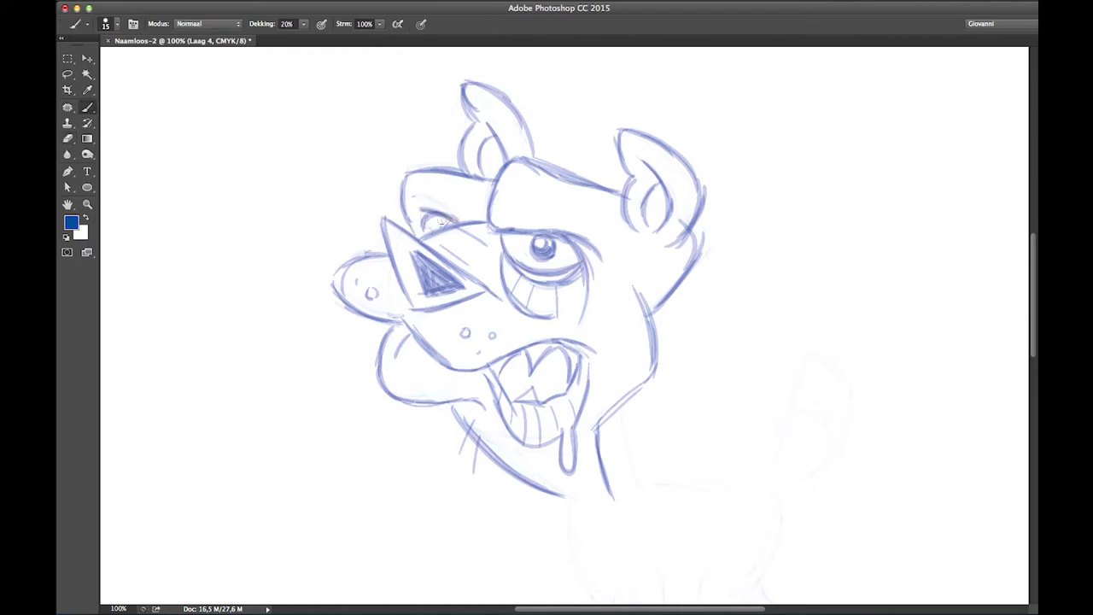
mouse_move(491, 188)
left_mouse_down()
mouse_move(455, 225)
mouse_move(492, 204)
left_mouse_up()
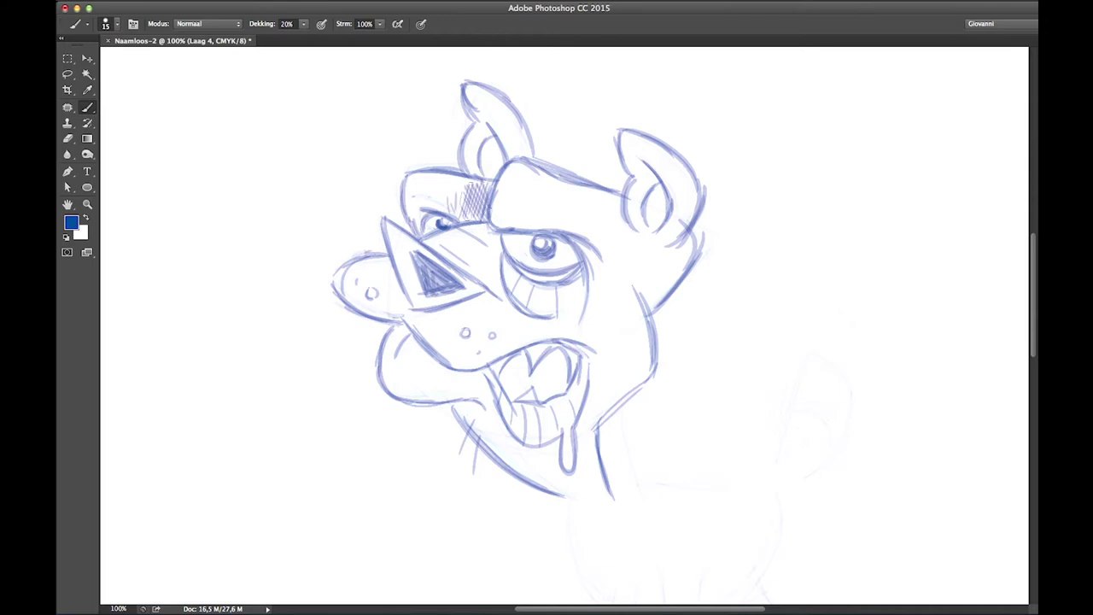
Sketch the back curve, hind leg and a bold raised tail below the head.
left_click_drag(627, 392, 432, 224)
mouse_move(415, 324)
left_mouse_down()
mouse_move(573, 313)
mouse_move(577, 420)
left_mouse_up()
left_click_drag(624, 407, 600, 277)
left_click_drag(550, 282, 643, 335)
mouse_move(493, 276)
left_mouse_down()
mouse_move(495, 345)
mouse_move(606, 356)
mouse_move(589, 466)
left_mouse_up()
left_click_drag(639, 345, 600, 465)
left_click_drag(511, 407, 505, 503)
mouse_move(551, 275)
left_mouse_down()
mouse_move(564, 244)
mouse_move(627, 205)
mouse_move(563, 297)
left_mouse_up()
mouse_move(573, 186)
left_mouse_down()
mouse_move(630, 213)
mouse_move(569, 296)
left_mouse_up()
Erase the tail's top and right curves.
key("e")
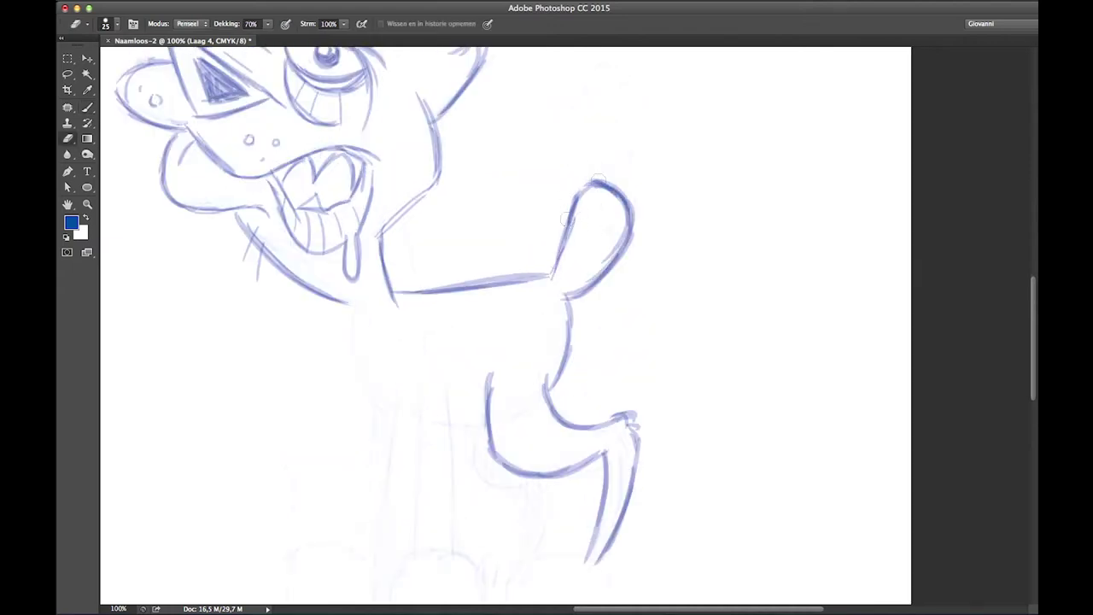
key("b")
key("e")
mouse_move(589, 183)
left_mouse_down()
mouse_move(621, 273)
mouse_move(598, 306)
mouse_move(563, 300)
left_mouse_up()
key("b")
scroll(598, 316, "down", 5)
scroll(598, 316, "left", 3)
Draw the front leg lines joined to the body line.
mouse_move(440, 152)
left_mouse_down()
mouse_move(466, 246)
mouse_move(504, 262)
left_mouse_up()
left_click_drag(506, 209, 497, 408)
left_click_drag(533, 210, 540, 400)
mouse_move(572, 261)
left_mouse_down()
mouse_move(536, 268)
mouse_move(543, 224)
left_mouse_up()
key("e")
key("b")
Draw a rounded right paw with toe pads, then place sketch.psd in Illustrator.
mouse_move(694, 413)
left_mouse_down()
mouse_move(693, 451)
mouse_move(642, 451)
mouse_move(697, 449)
left_mouse_up()
mouse_move(666, 397)
left_mouse_down()
mouse_move(631, 457)
mouse_move(608, 444)
left_mouse_up()
mouse_move(623, 401)
left_mouse_down()
mouse_move(589, 451)
mouse_move(600, 439)
mouse_move(622, 444)
left_mouse_up()
left_click_drag(642, 445, 645, 447)
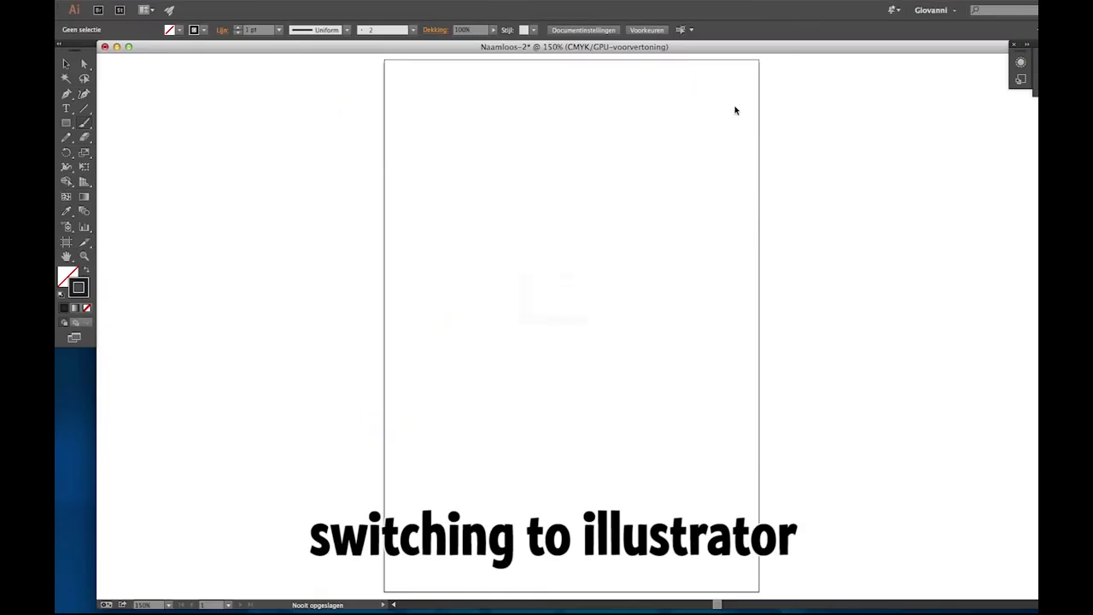
key("super+shift+p")
double_click(290, 139)
Drop the sketch on the artboard, deselect, zoom to the head and confirm Paintbrush options.
left_click(384, 60)
key("super+2")
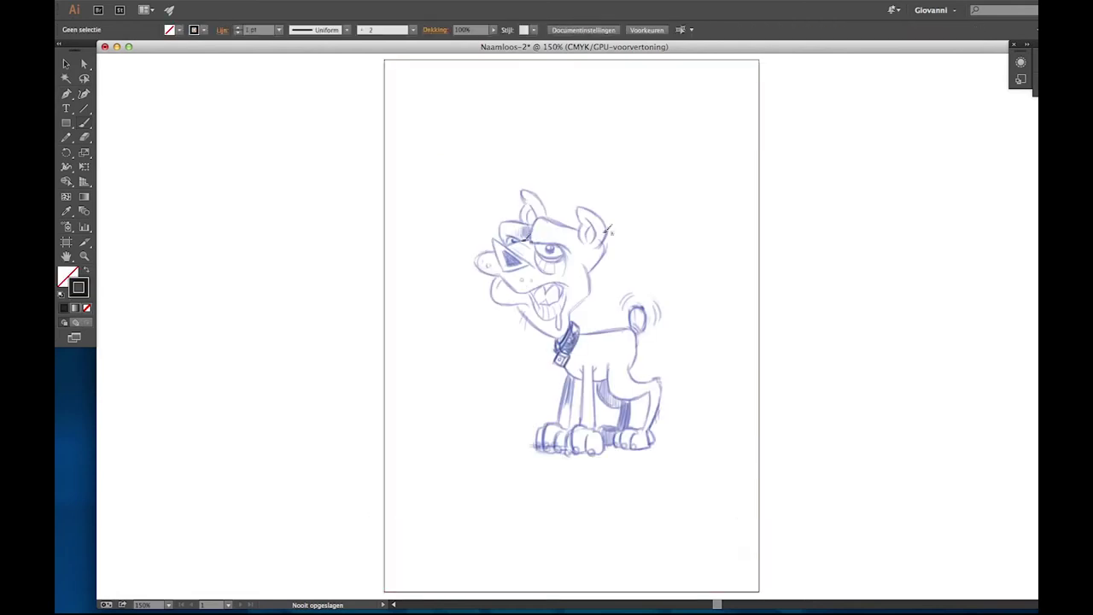
left_click_drag(530, 241, 600, 257)
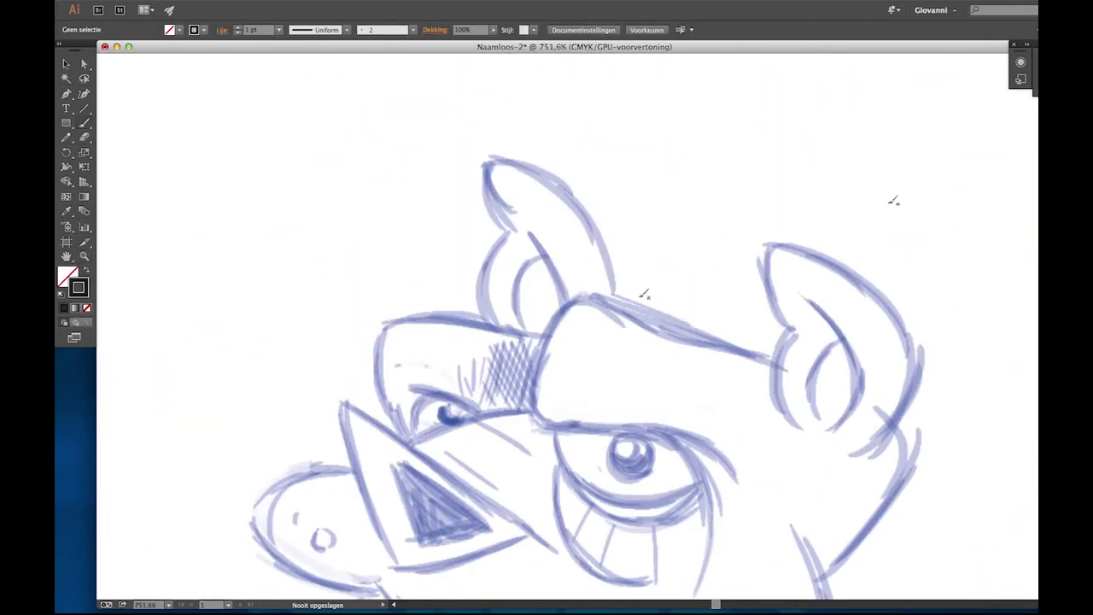
double_click(84, 123)
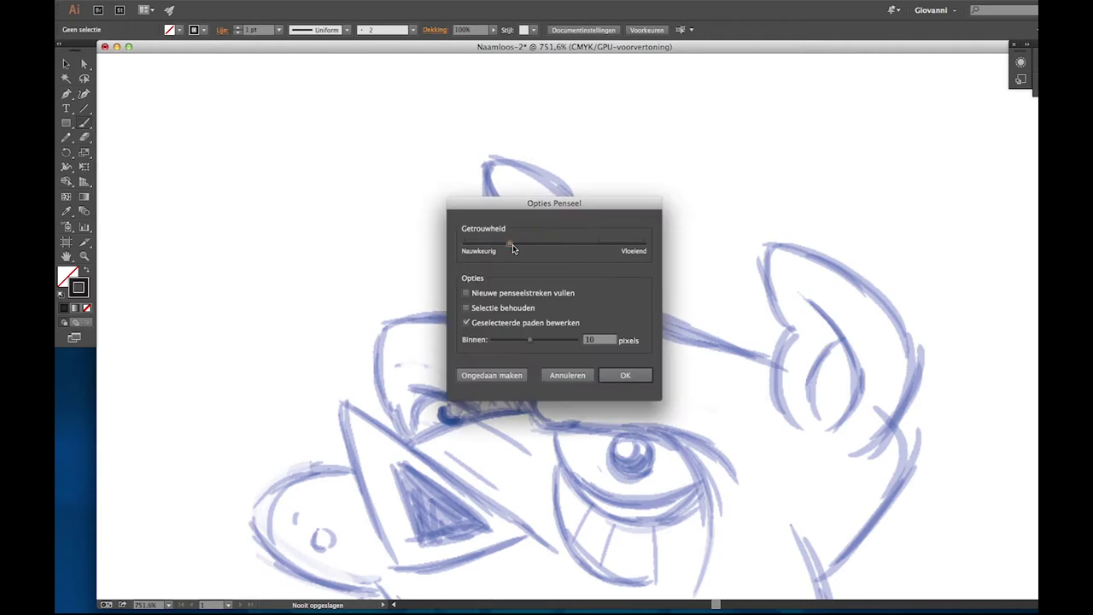
left_click(624, 376)
Ink a black stroke along the upper-left ear and remove its extra upper segment.
left_click_drag(507, 233, 487, 331)
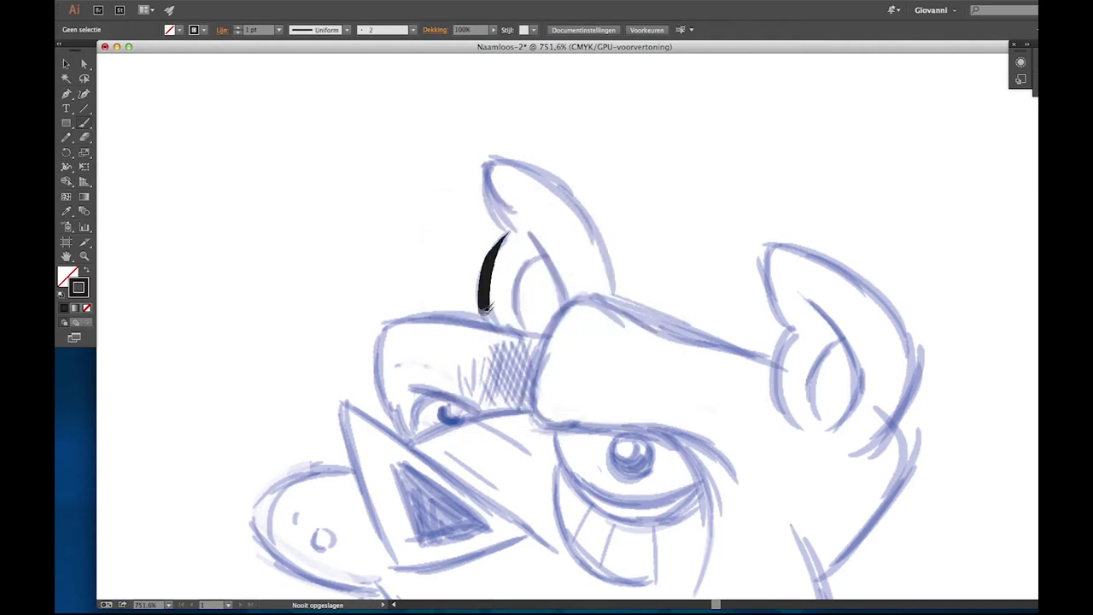
key("ctrl+z")
mouse_move(508, 232)
left_mouse_down()
mouse_move(487, 329)
mouse_move(504, 158)
mouse_move(622, 321)
left_mouse_up()
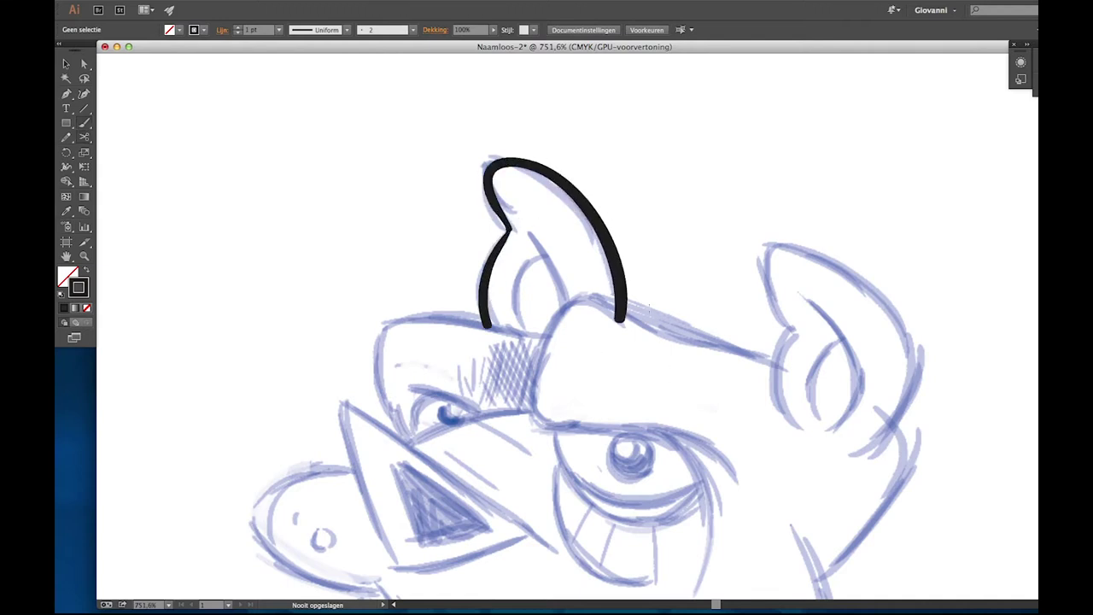
key("a")
left_click(511, 229)
left_click(593, 238)
key("b")
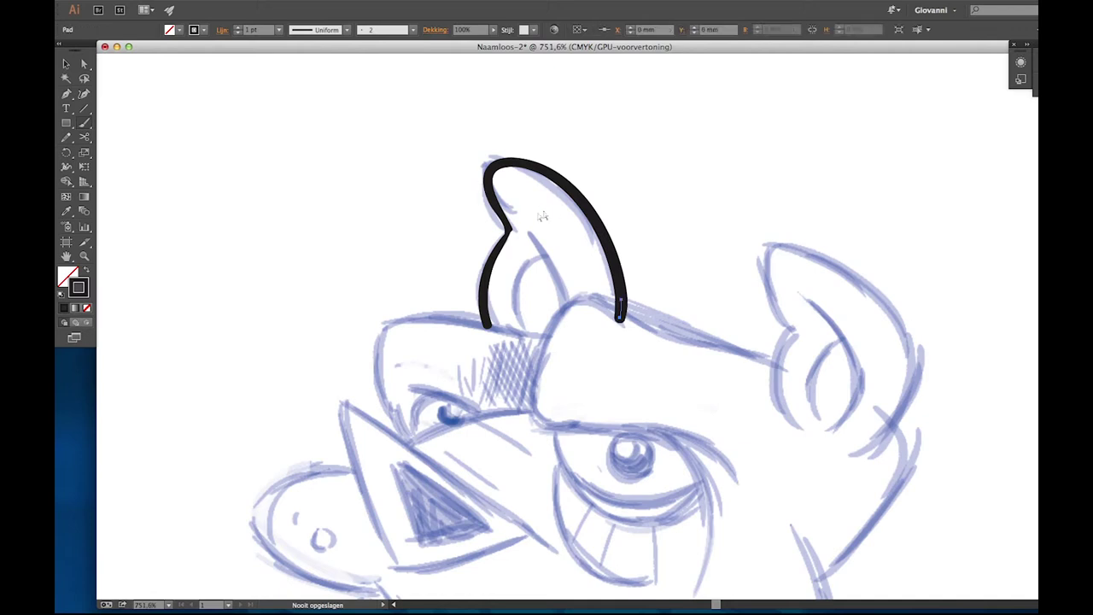
key("Delete")
Ink the ear tip, the inner ear line and a smooth long brow curve.
mouse_move(509, 220)
left_mouse_down()
mouse_move(567, 183)
mouse_move(620, 301)
left_mouse_up()
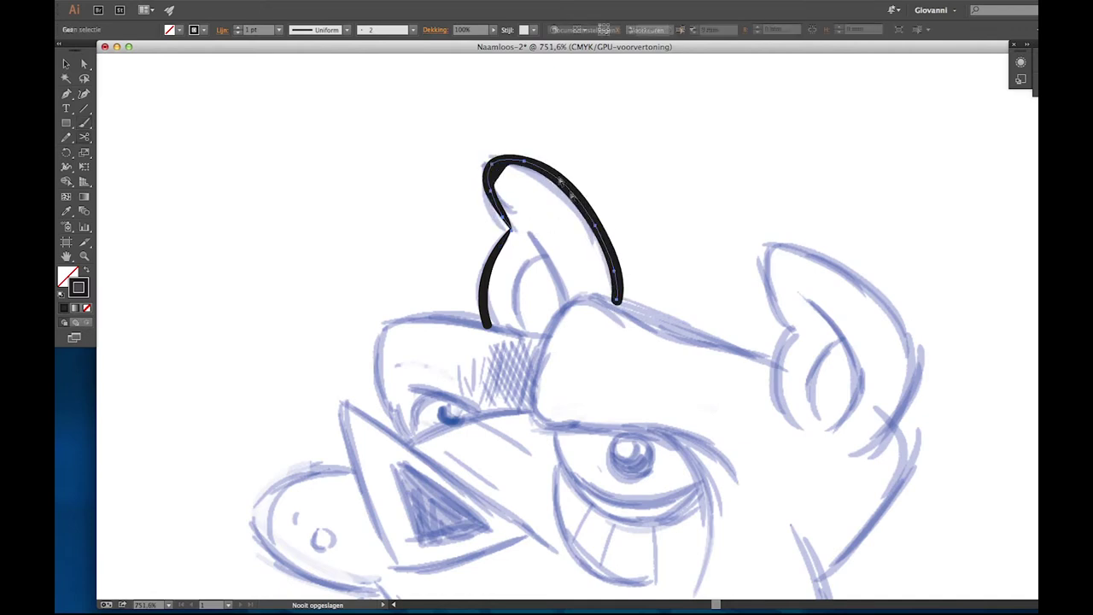
left_click_drag(526, 224, 567, 309)
scroll(567, 309, "down", 5)
mouse_move(483, 202)
left_mouse_down()
mouse_move(475, 233)
mouse_move(665, 352)
left_mouse_up()
key("ctrl+z")
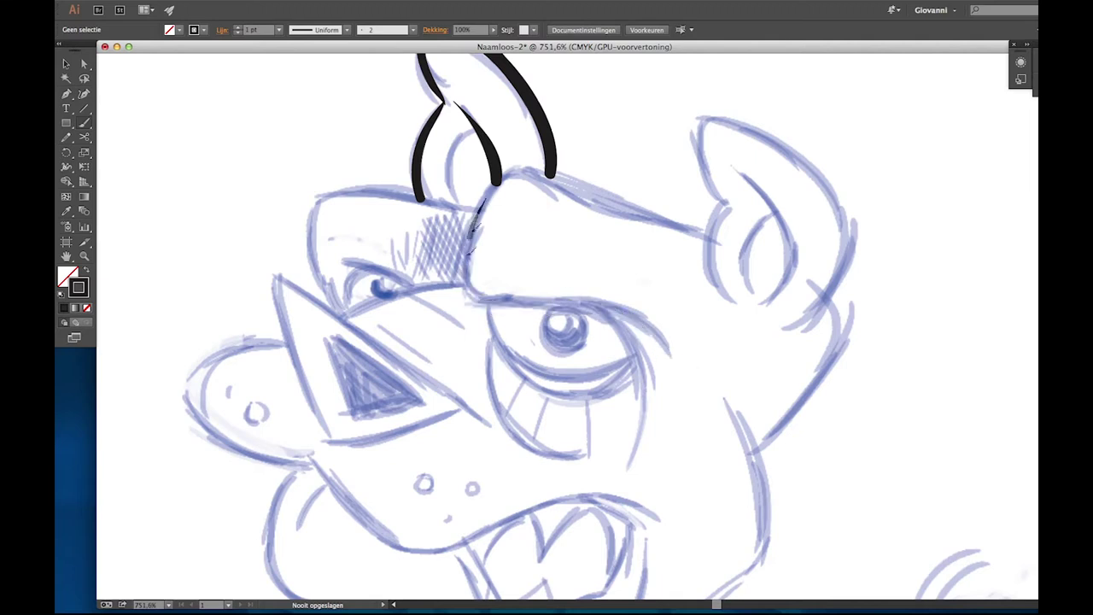
left_click_drag(478, 202, 666, 337)
Try inking the right side of the eye, undoing each attempt.
mouse_move(628, 468)
left_mouse_down()
mouse_move(628, 333)
mouse_move(546, 295)
left_mouse_up()
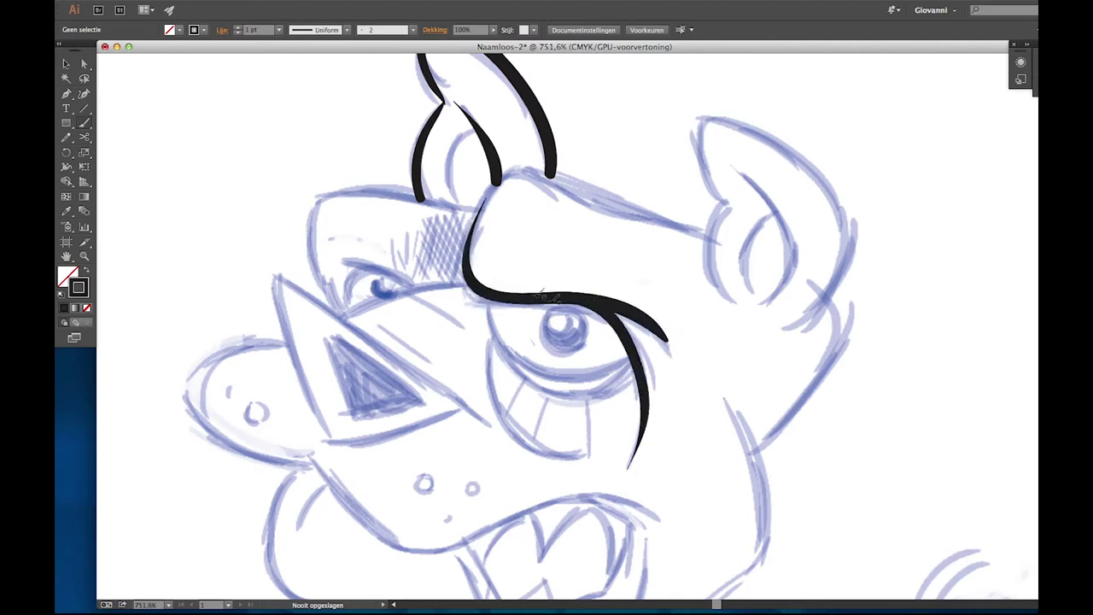
key("ctrl+z")
key("ctrl+z")
key("ctrl+shift+z")
key("ctrl+shift+z")
key("ctrl+z")
left_click_drag(636, 448, 600, 300)
key("ctrl+z")
mouse_move(639, 427)
left_mouse_down()
mouse_move(598, 304)
mouse_move(656, 394)
mouse_move(650, 435)
left_mouse_up()
key("ctrl+z")
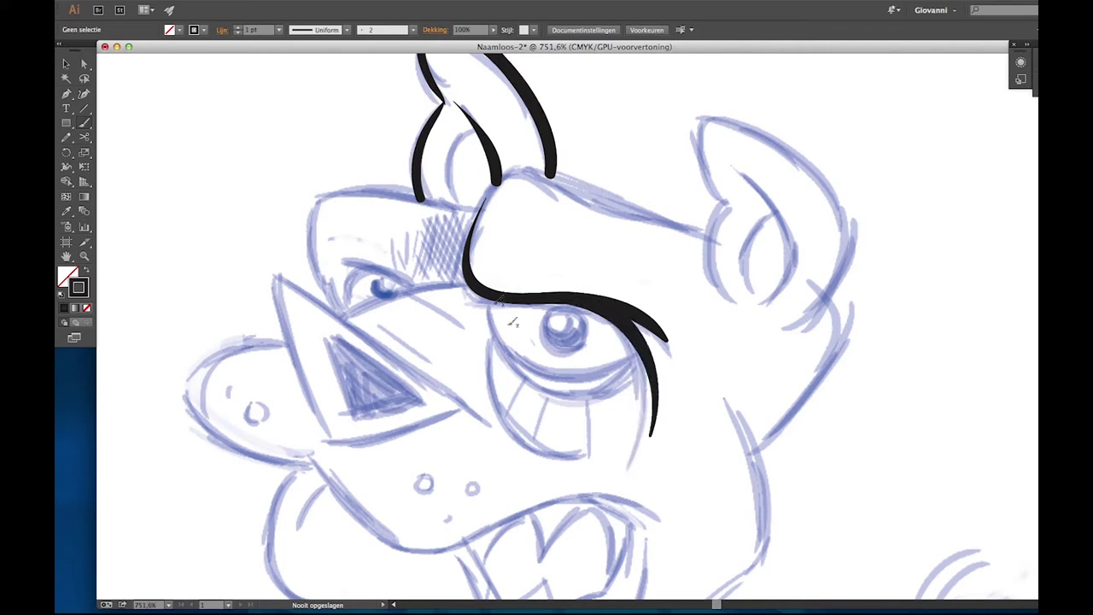
Ink the brow-to-lower-eyelid line, redrawing it several times.
left_click_drag(507, 344, 636, 355)
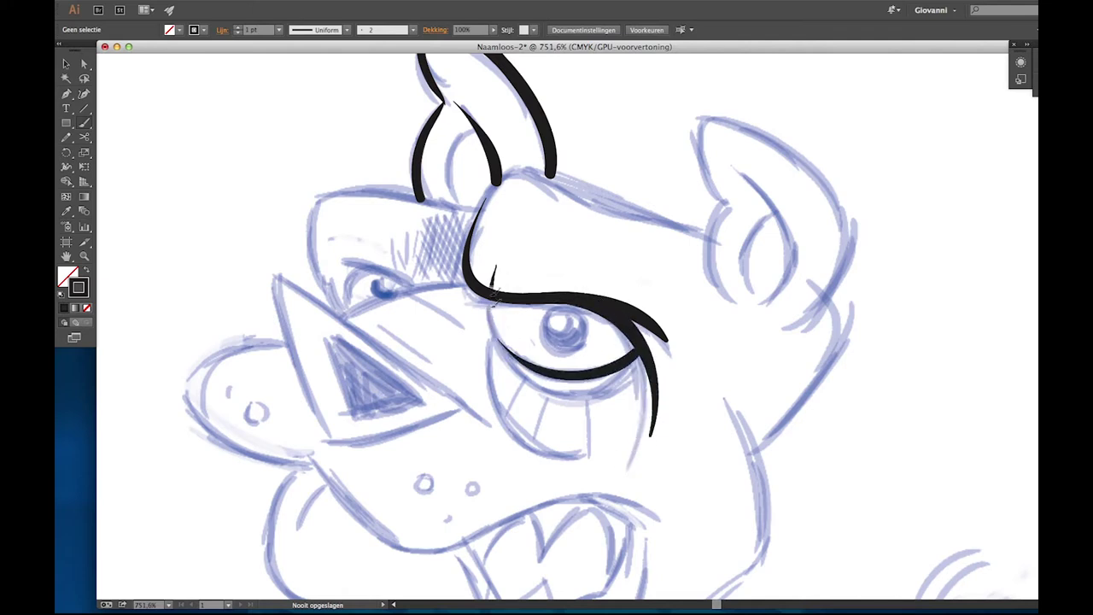
left_click_drag(495, 294, 653, 352)
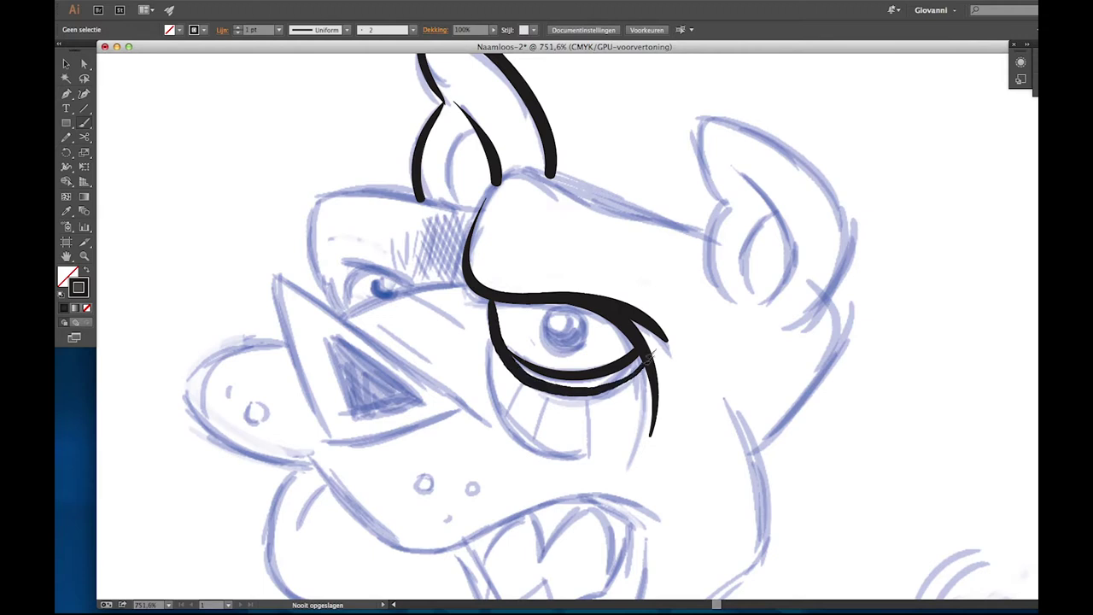
key("ctrl+z")
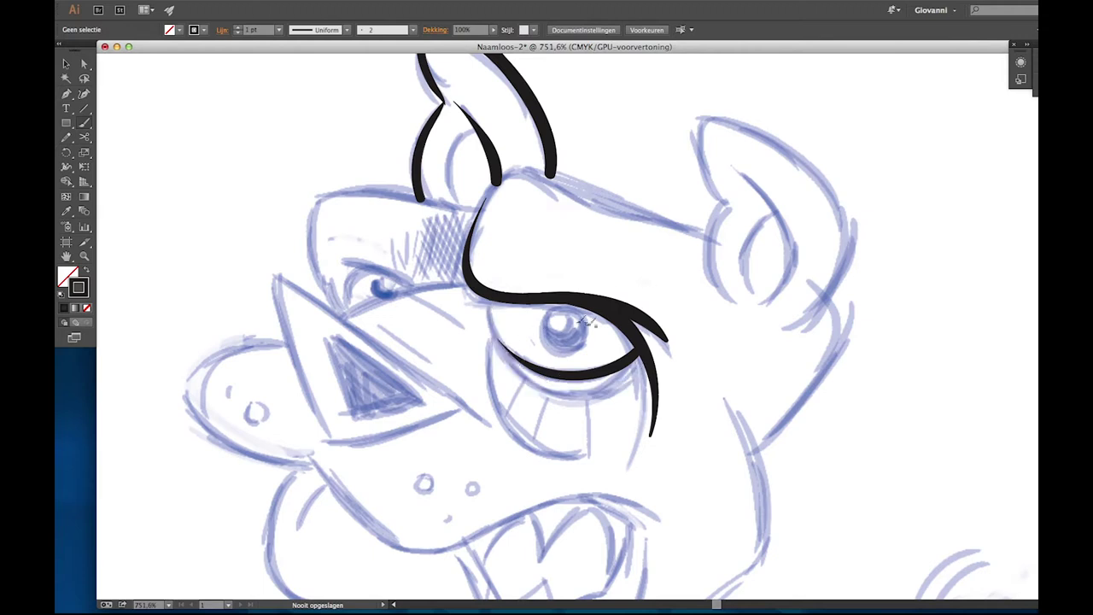
left_click_drag(492, 306, 569, 393)
key("ctrl+z")
left_click_drag(504, 253, 591, 391)
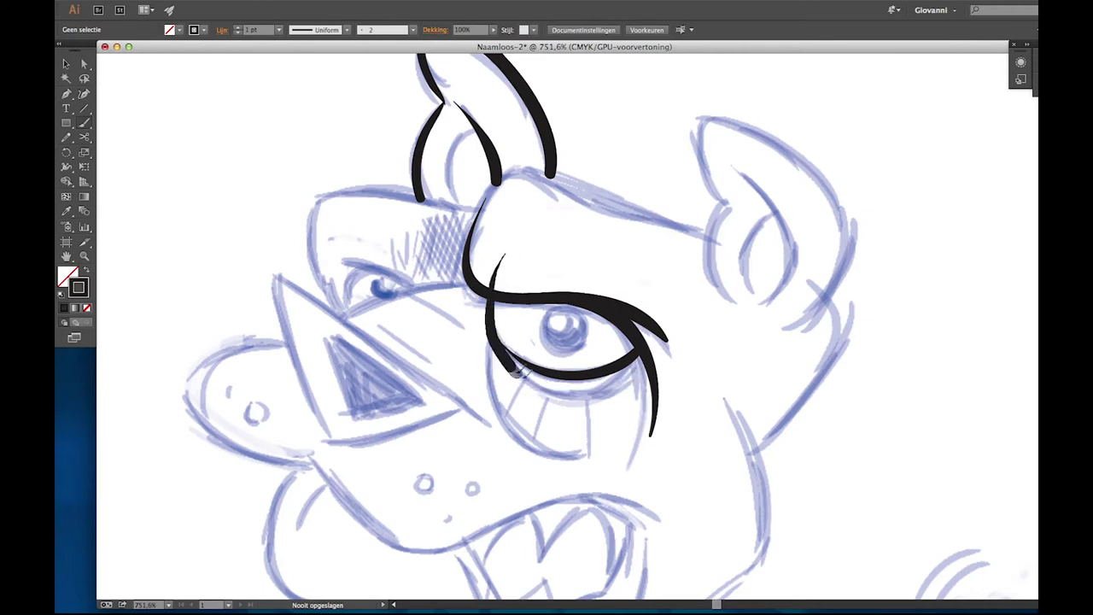
left_click_drag(666, 344, 564, 397)
key("ctrl+z")
key("ctrl+z")
mouse_move(495, 288)
left_mouse_down()
mouse_move(553, 376)
mouse_move(489, 298)
left_mouse_up()
key("ctrl+z")
Ink the lower-lid line, the large under-eye curve and short vertical lid strokes.
left_click_drag(540, 381, 649, 369)
left_click_drag(581, 457, 485, 335)
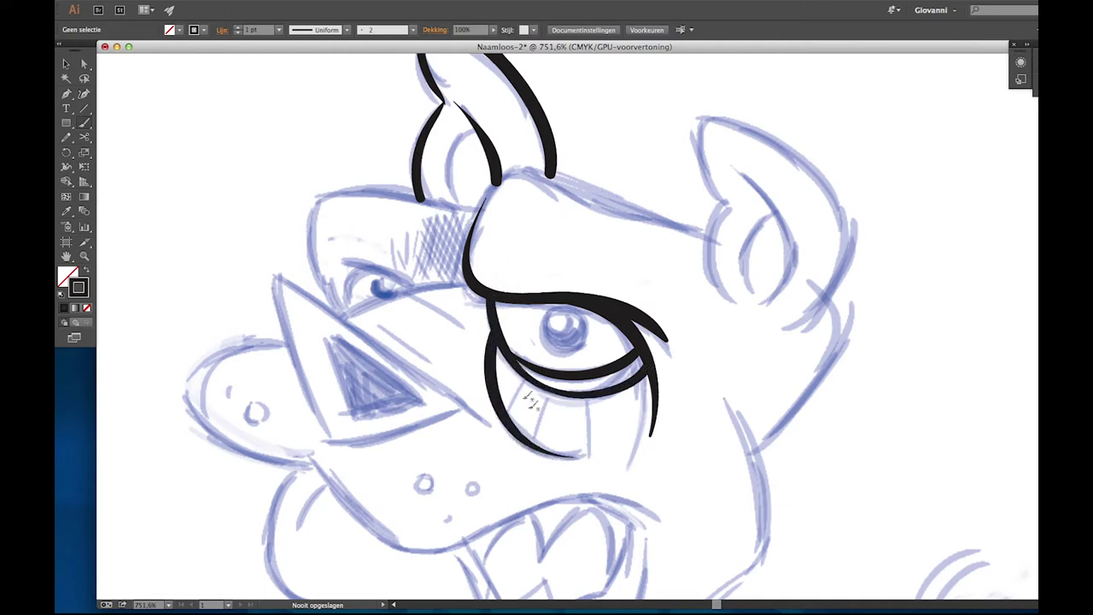
mouse_move(519, 384)
left_mouse_down()
mouse_move(510, 419)
mouse_move(538, 449)
left_mouse_up()
mouse_move(587, 408)
left_mouse_down()
mouse_move(587, 448)
mouse_move(636, 484)
left_mouse_up()
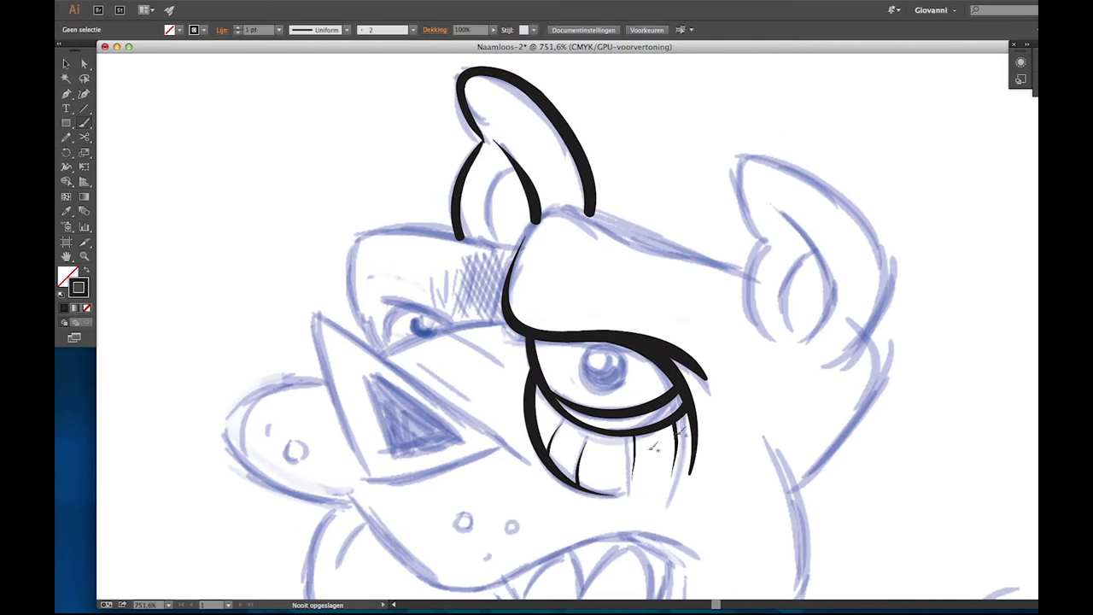
Draw a round solid-black pupil and combine it with the highlight as a compound path.
left_click_drag(602, 363, 620, 383)
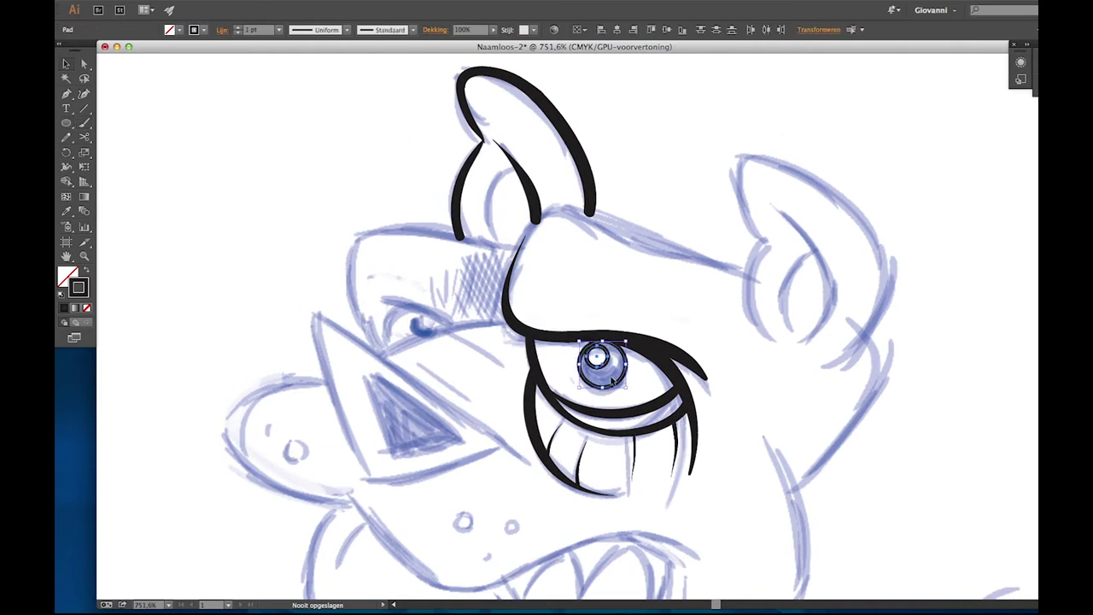
key("shift+x")
key("ctrl+8")
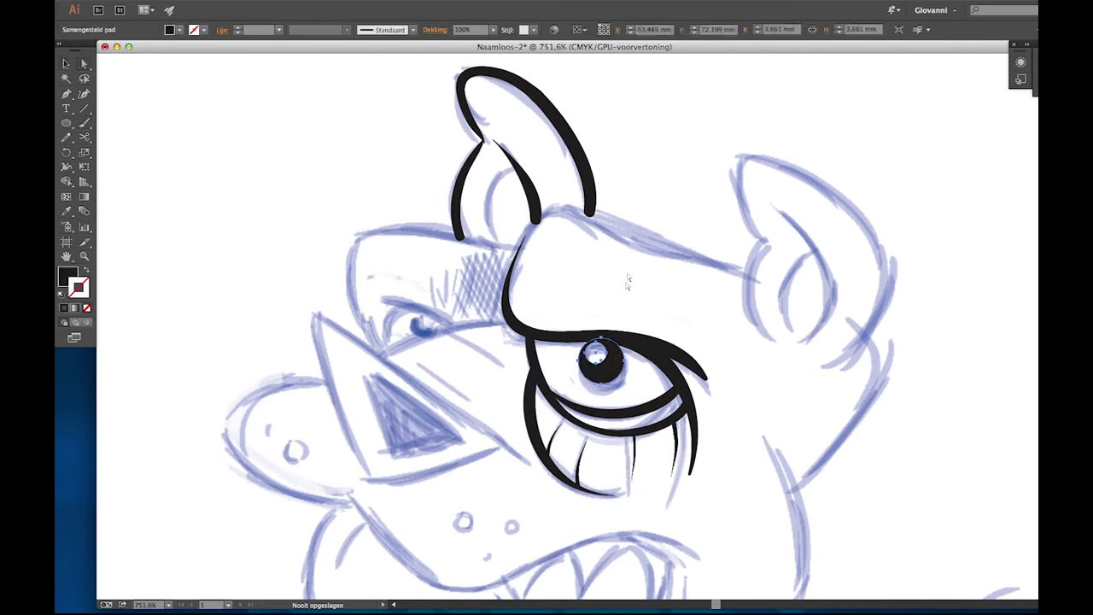
key("ctrl+shift+a")
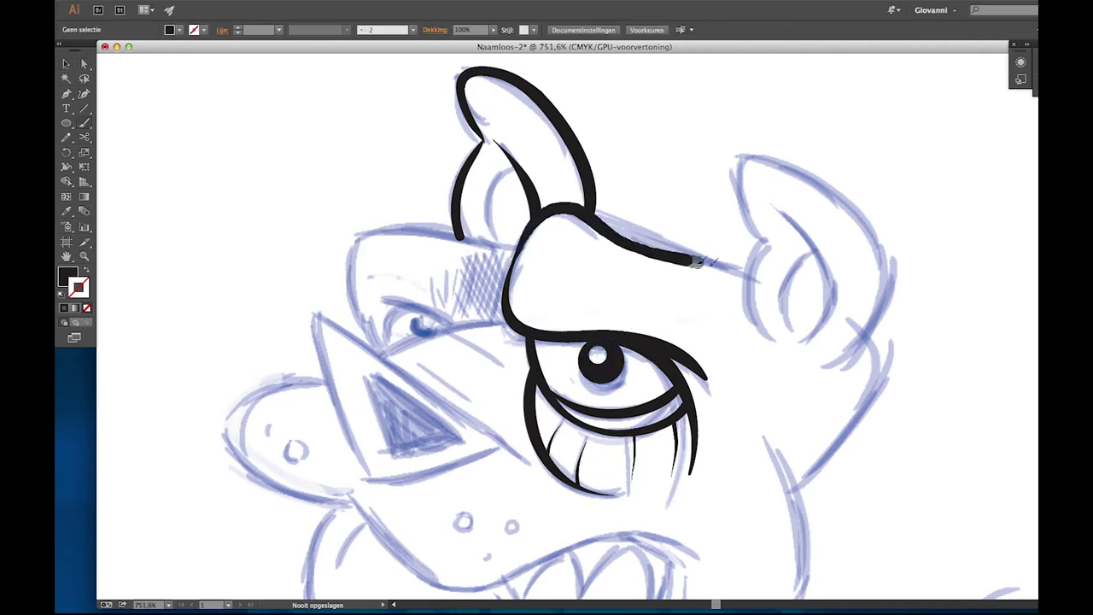
Ink the brow line toward the ear, the ear's outline and its inner crescent.
left_click_drag(523, 224, 751, 274)
scroll(533, 290, "right", 5)
left_click_drag(535, 310, 524, 205)
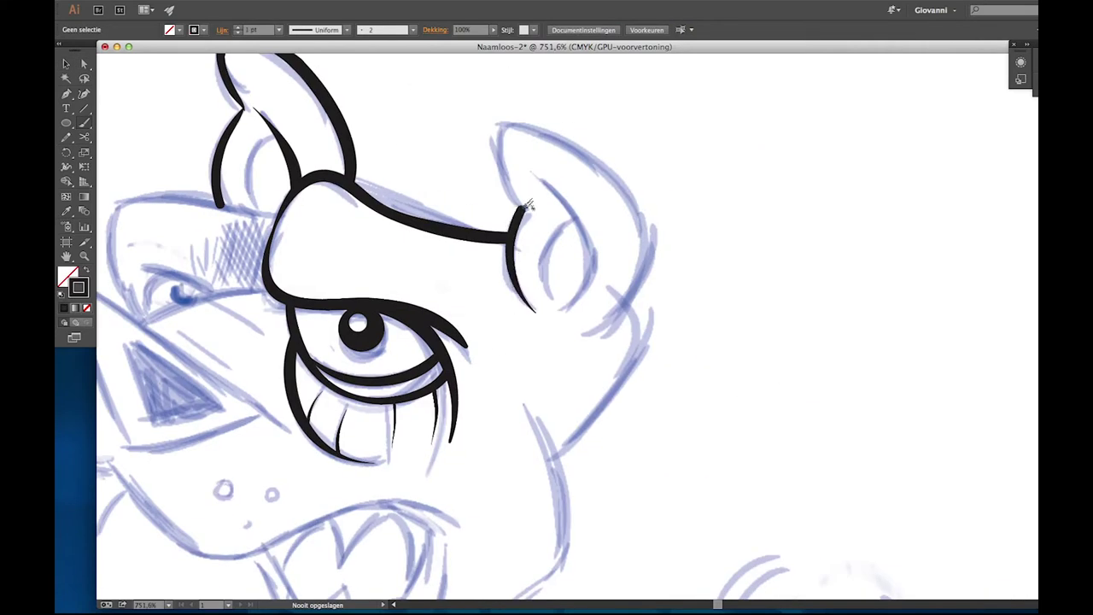
left_click_drag(516, 122, 522, 207)
left_click_drag(507, 128, 602, 336)
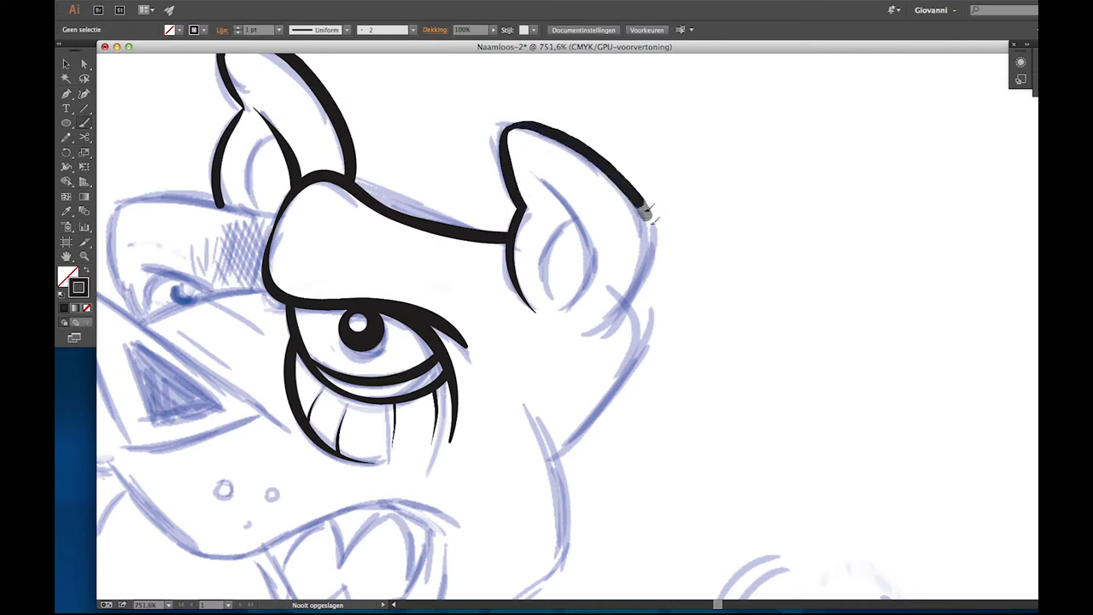
left_click_drag(540, 192, 561, 322)
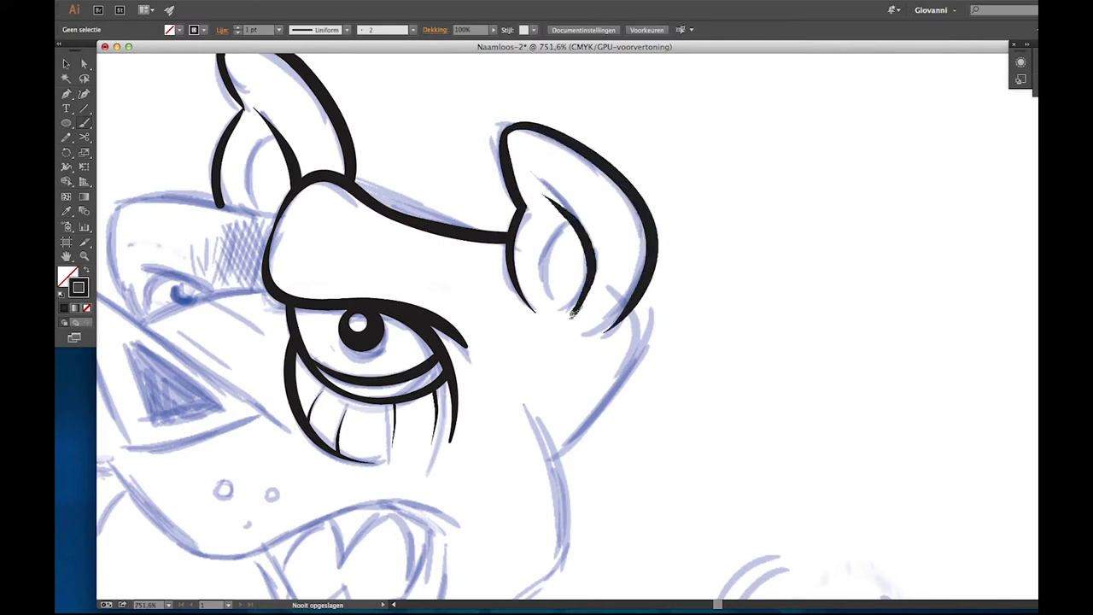
left_click_drag(578, 221, 552, 304)
Ink the long tapered cheek line and delete the unwanted upper cheek stroke.
left_click_drag(525, 451, 759, 141)
left_click_drag(645, 317, 626, 282)
mouse_move(610, 205)
left_mouse_down()
mouse_move(667, 312)
mouse_move(540, 472)
left_mouse_up()
left_click(696, 254, "ctrl")
key("Delete")
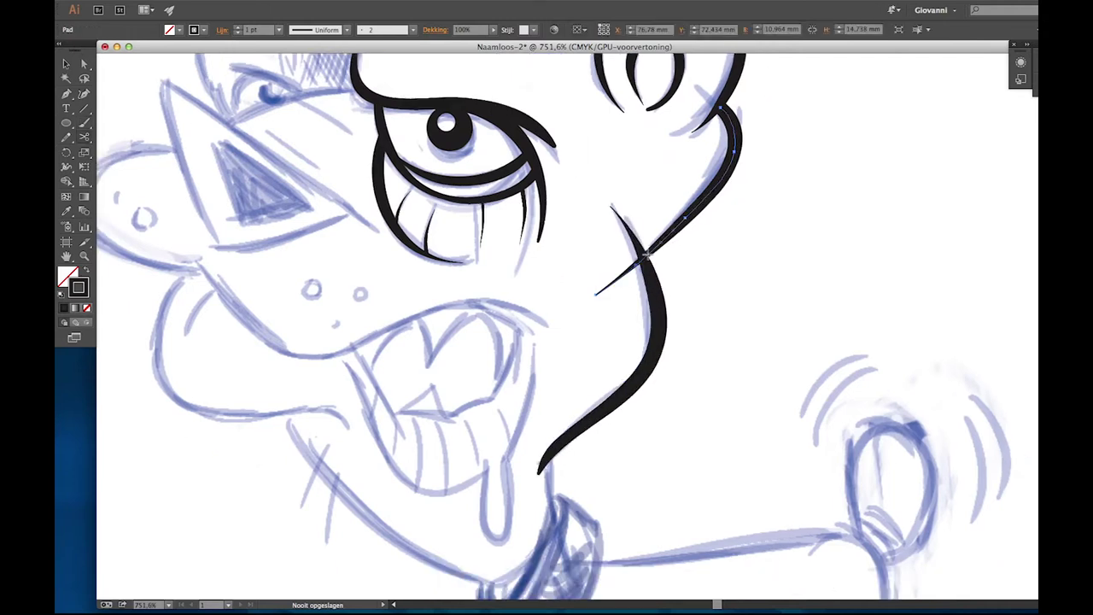
Ink the brow line leftward and the triangular shape's left and upper edges.
mouse_move(344, 126)
left_mouse_down()
mouse_move(514, 285)
mouse_move(736, 290)
mouse_move(535, 260)
left_mouse_up()
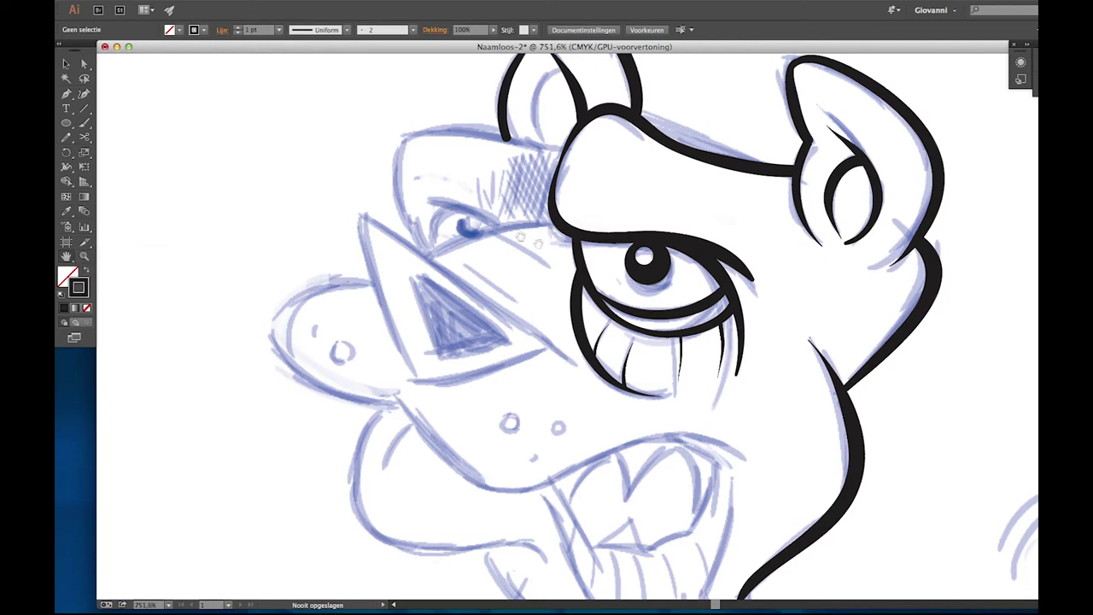
mouse_move(555, 221)
left_mouse_down()
mouse_move(480, 234)
mouse_move(422, 262)
left_mouse_up()
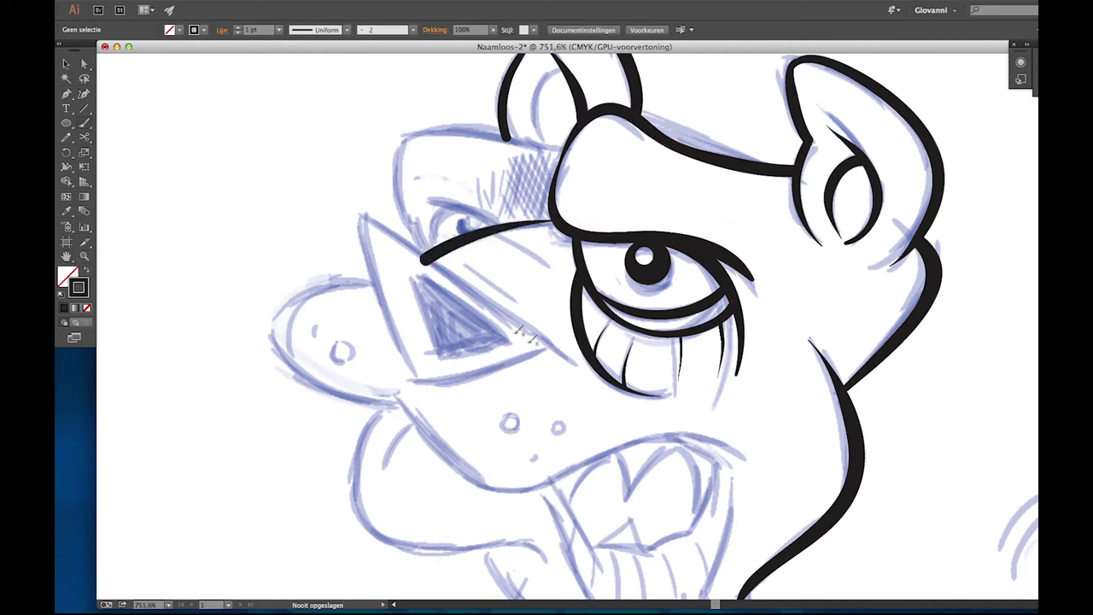
mouse_move(407, 363)
left_mouse_down()
mouse_move(577, 358)
mouse_move(403, 236)
mouse_move(357, 307)
mouse_move(411, 367)
mouse_move(445, 367)
mouse_move(357, 220)
left_mouse_up()
key("ctrl+z")
key("ctrl+z")
mouse_move(574, 363)
left_mouse_down()
mouse_move(409, 248)
mouse_move(578, 369)
left_mouse_up()
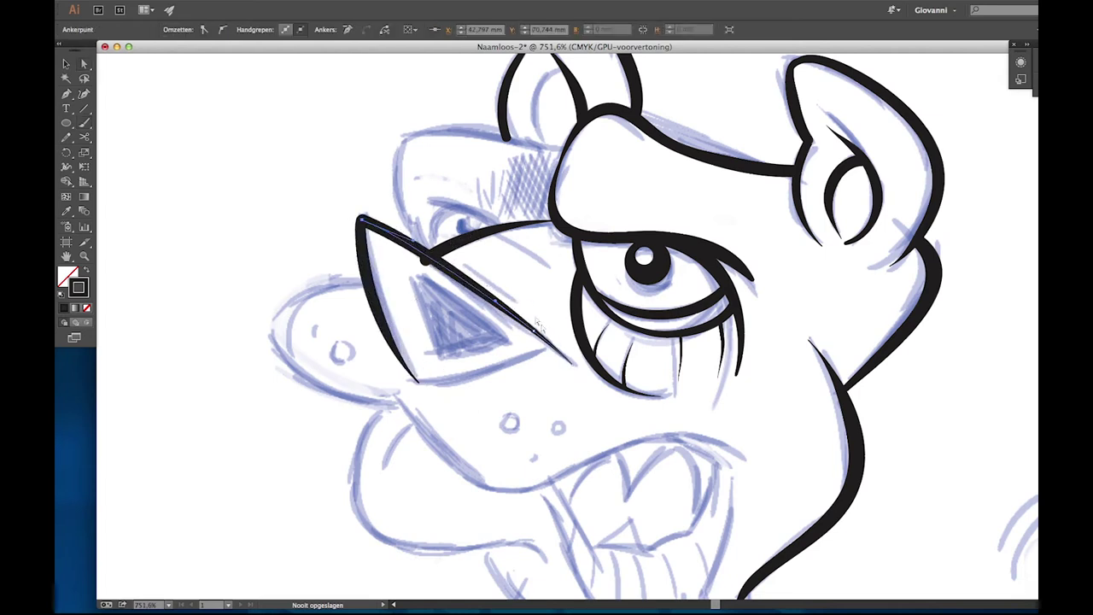
left_click_drag(414, 376, 515, 347)
key("ctrl+z")
left_click_drag(415, 381, 553, 345)
key("ctrl+z")
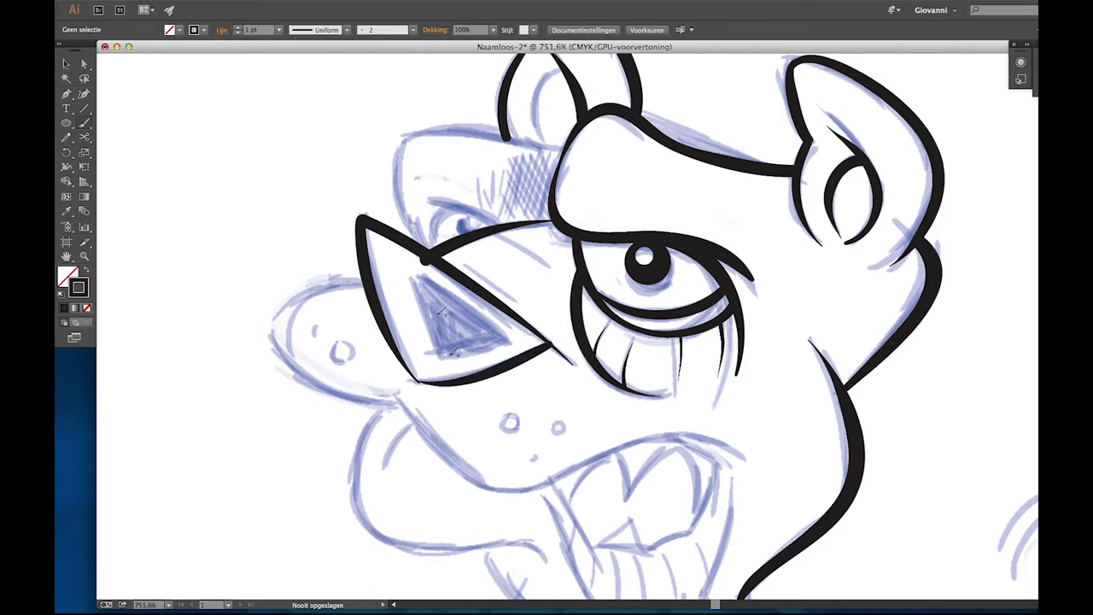
left_click(431, 255)
Review the Pencil tool options and close them without changes.
key("ctrl+shift+a")
left_click(84, 137)
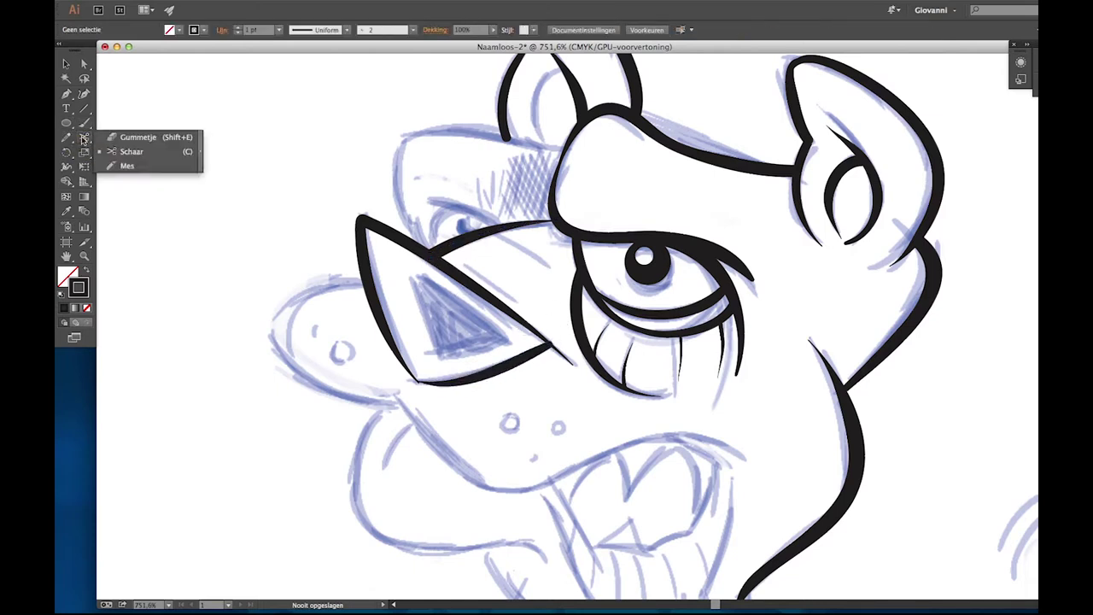
double_click(69, 153)
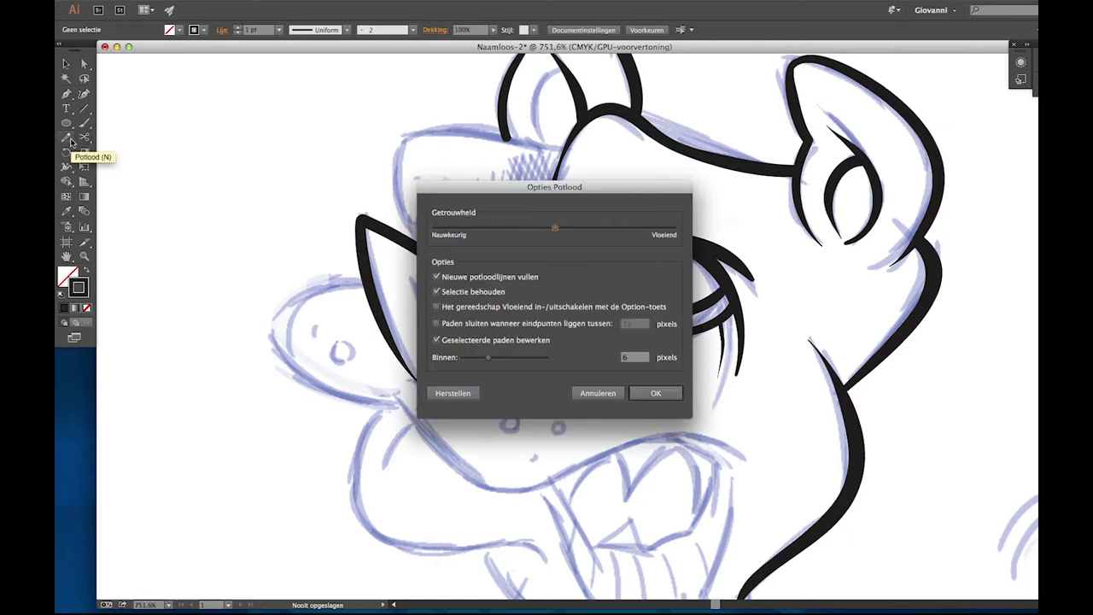
key("Escape")
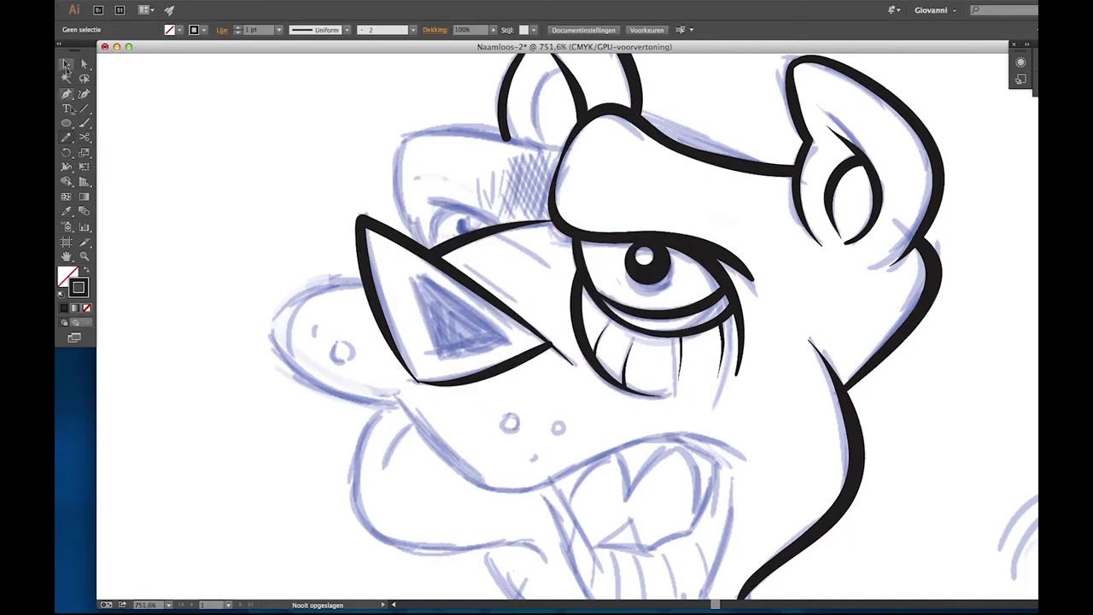
left_click(84, 137)
left_click_drag(85, 141, 104, 139)
Draw the far eye's upper lid line and small lash strokes.
left_click_drag(424, 209, 488, 221)
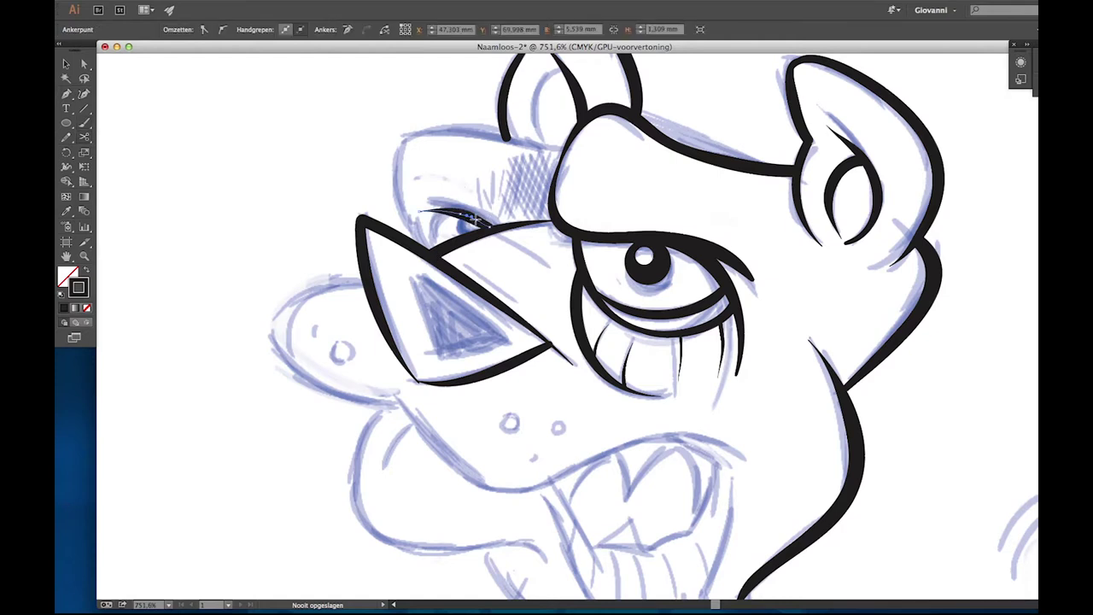
key("ctrl+shift+a")
mouse_move(437, 241)
left_mouse_down()
mouse_move(424, 227)
mouse_move(559, 152)
left_mouse_up()
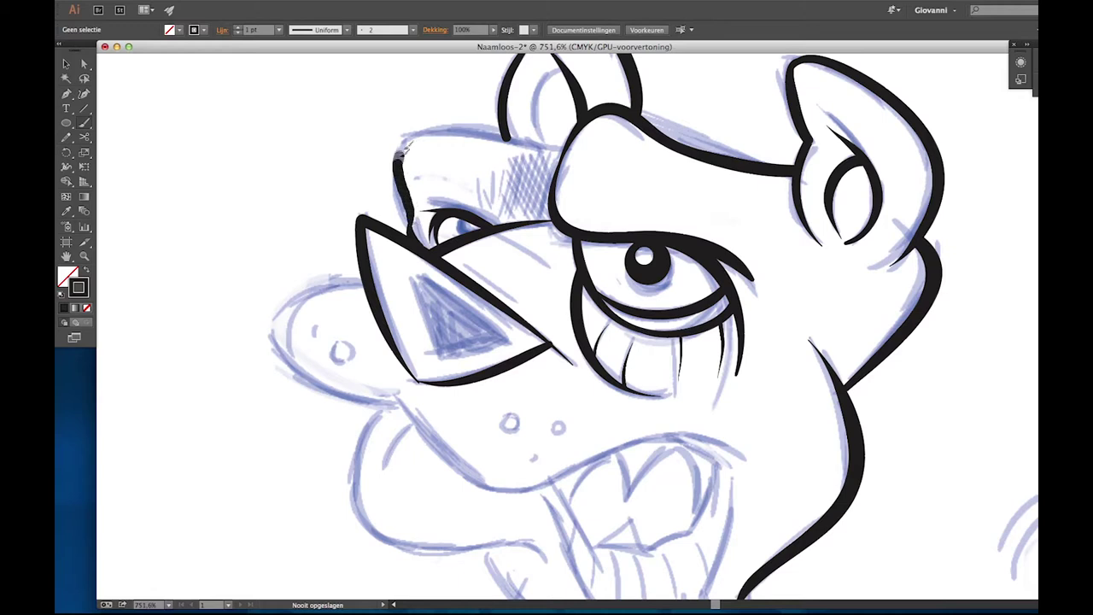
Ink the upper lip line up to the mouth corner, redrawing it twice.
scroll(487, 239, "up", 5)
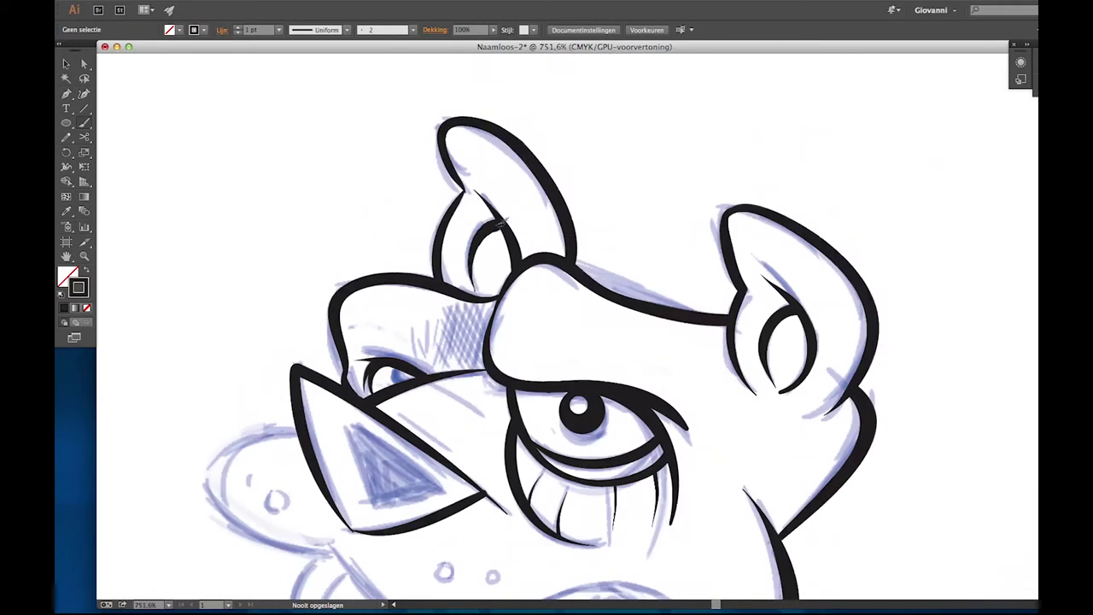
scroll(478, 282, "down", 5)
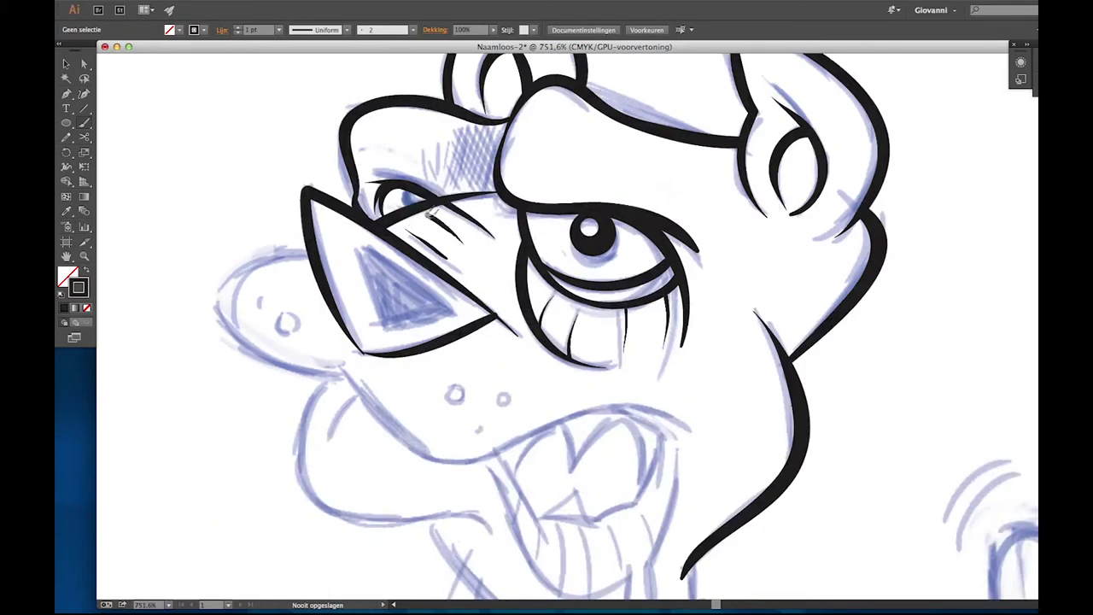
scroll(586, 215, "up", 2)
scroll(586, 215, "left", 3)
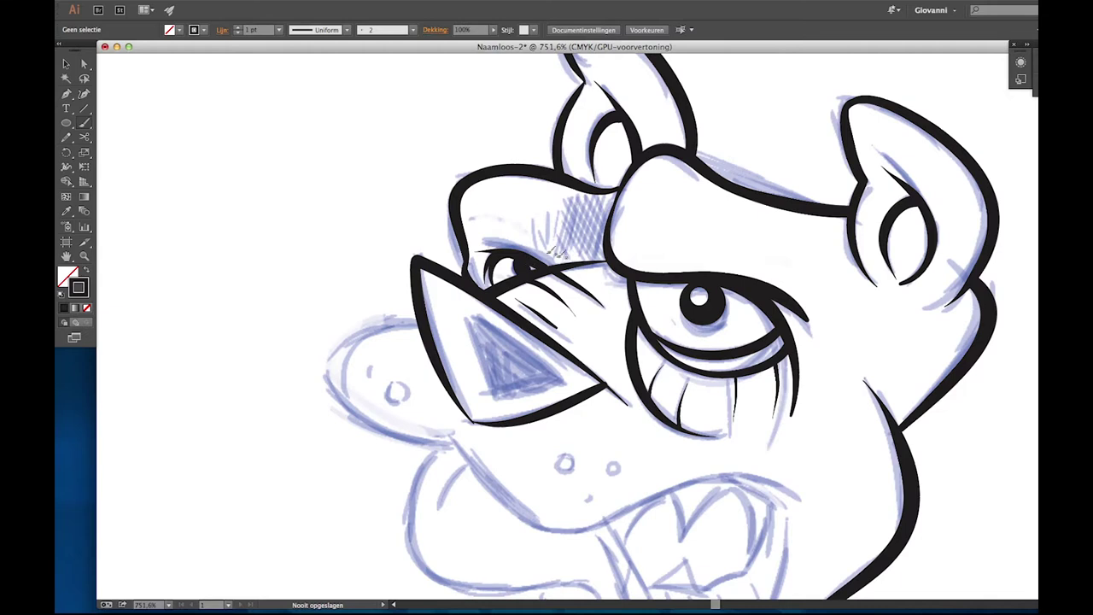
scroll(470, 263, "down", 4)
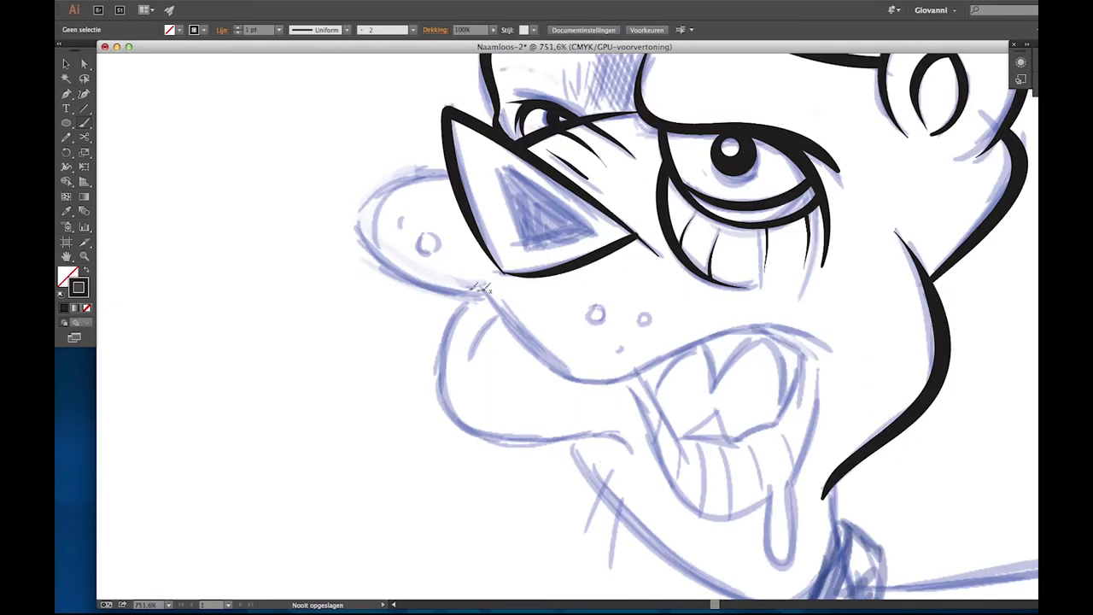
scroll(368, 248, "down", 3)
scroll(368, 248, "right", 5)
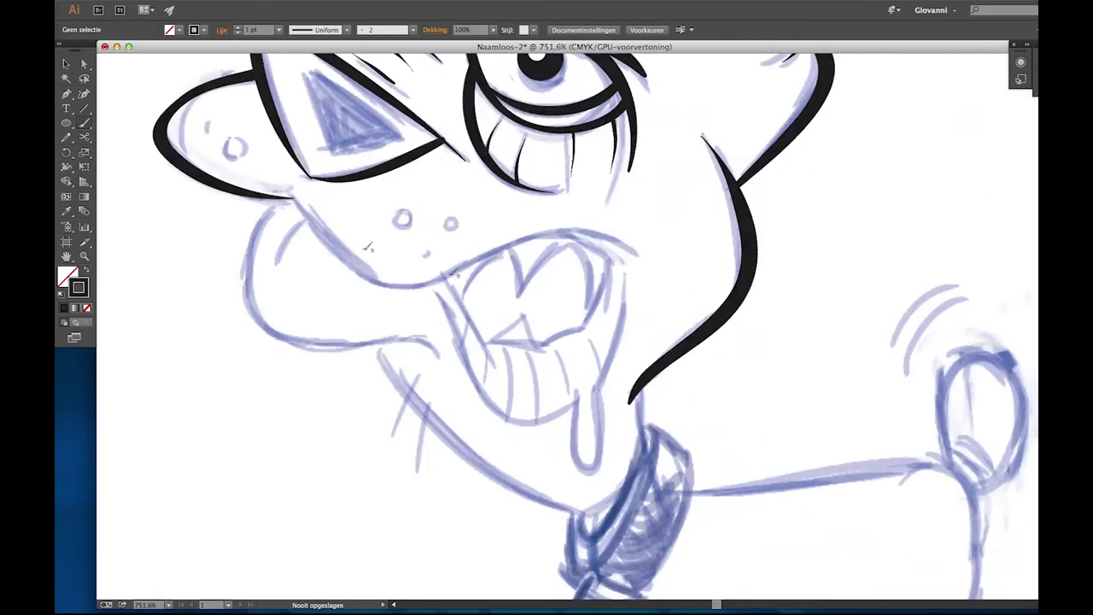
left_click_drag(290, 198, 636, 239)
scroll(555, 281, "up", 2)
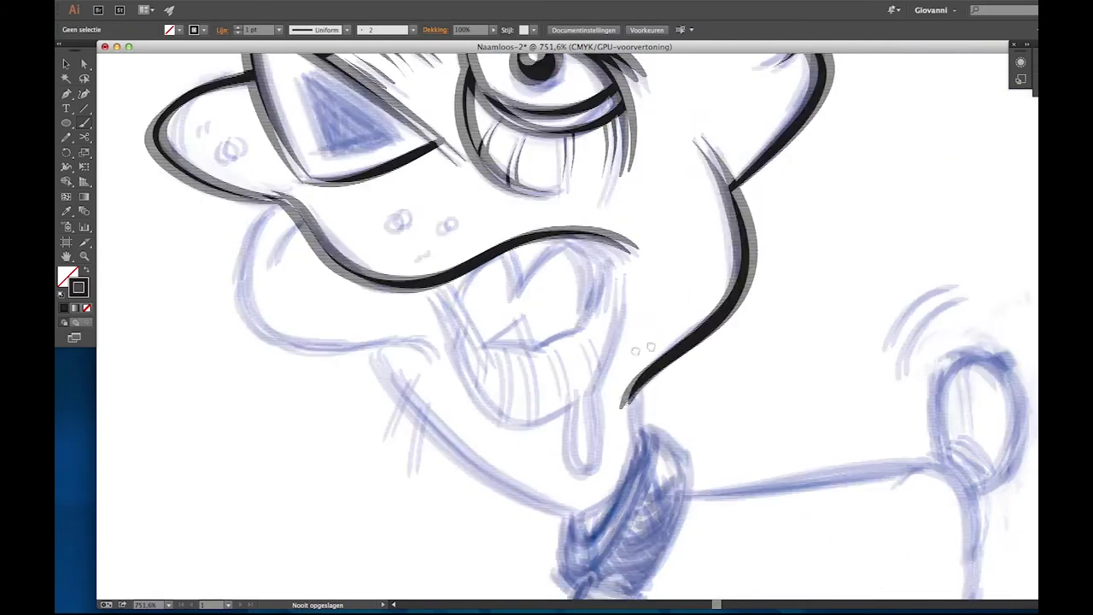
scroll(512, 298, "left", 3)
key("ctrl+z")
mouse_move(343, 232)
left_mouse_down()
mouse_move(493, 329)
mouse_move(724, 299)
left_mouse_up()
key("ctrl+z")
mouse_move(489, 330)
left_mouse_down()
mouse_move(658, 275)
mouse_move(713, 299)
left_mouse_up()
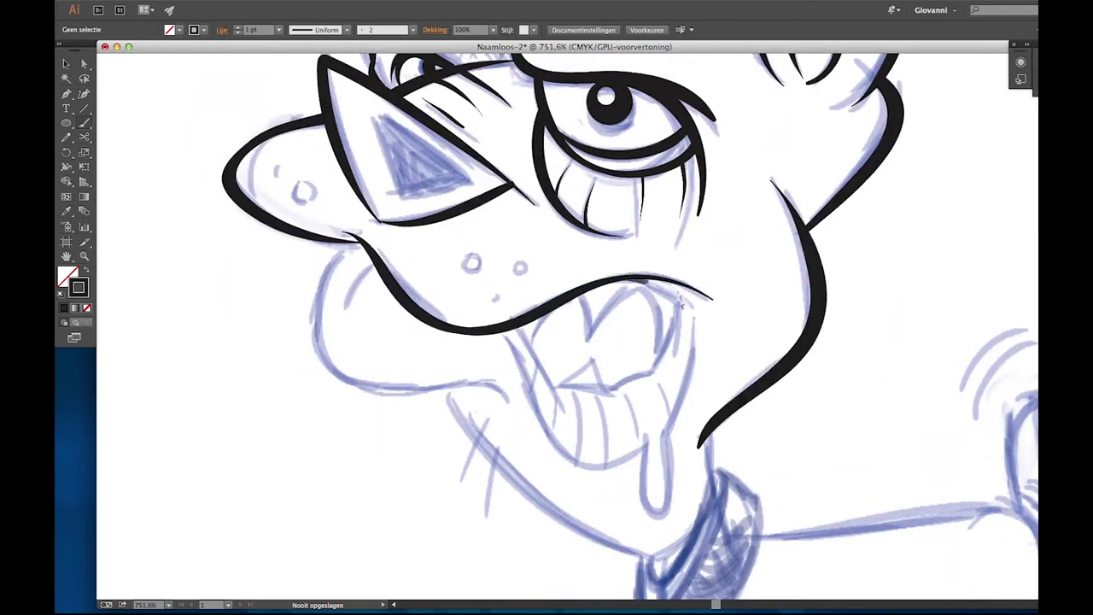
Outline the open mouth's edge, the tongue, a thick chin line and a drool drop.
left_click_drag(675, 295, 681, 357)
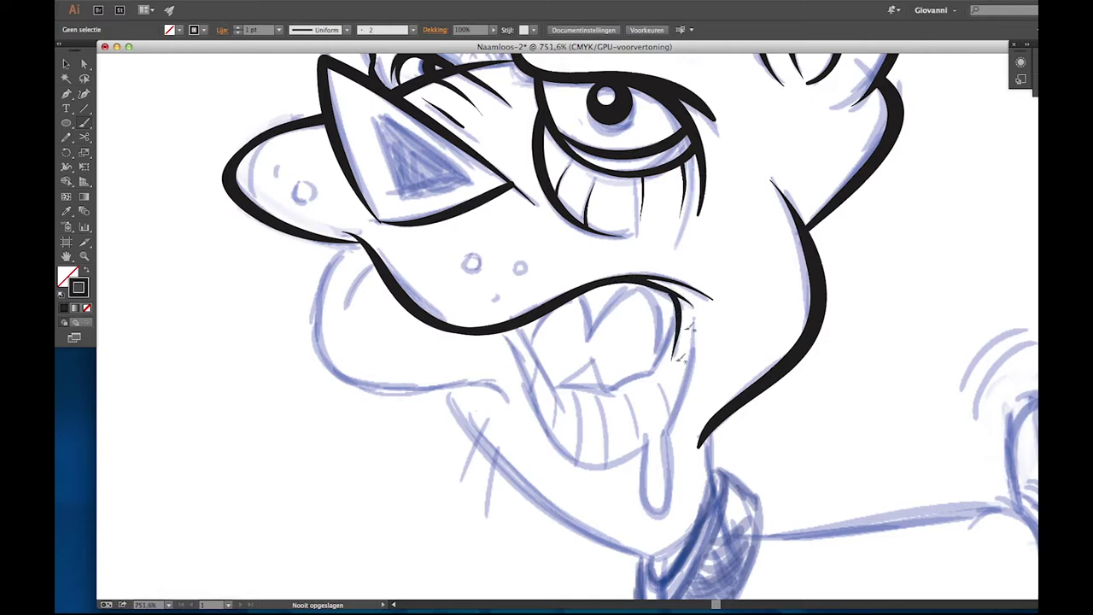
left_click_drag(677, 294, 611, 389)
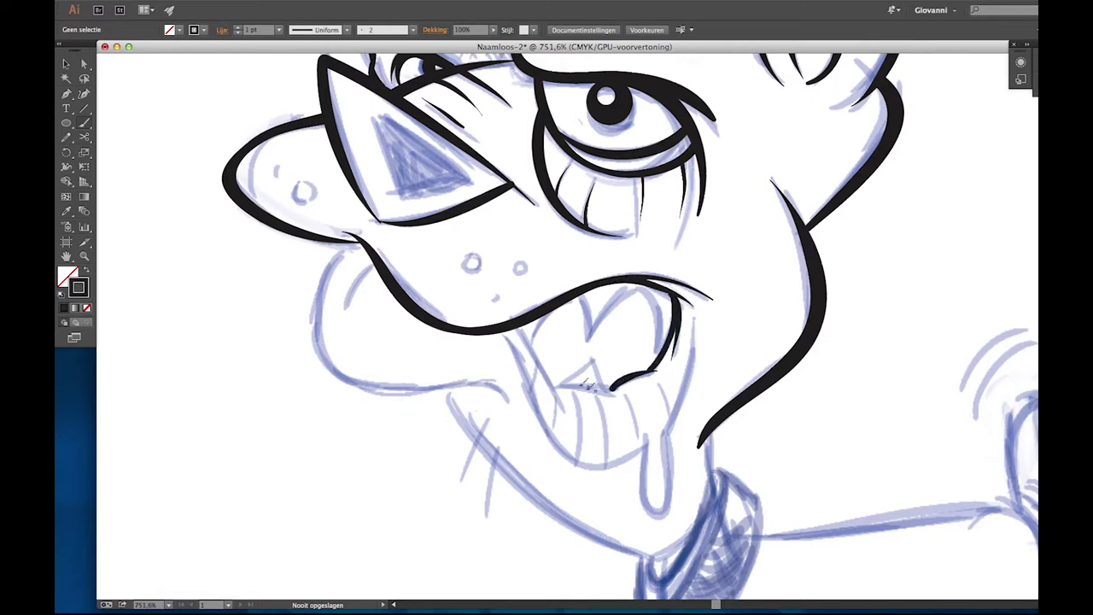
left_click_drag(616, 389, 550, 385)
mouse_move(504, 330)
left_mouse_down()
mouse_move(608, 465)
mouse_move(645, 450)
left_mouse_up()
left_click_drag(504, 340, 564, 403)
mouse_move(698, 322)
left_mouse_down()
mouse_move(691, 386)
mouse_move(662, 436)
mouse_move(664, 512)
mouse_move(642, 444)
left_mouse_up()
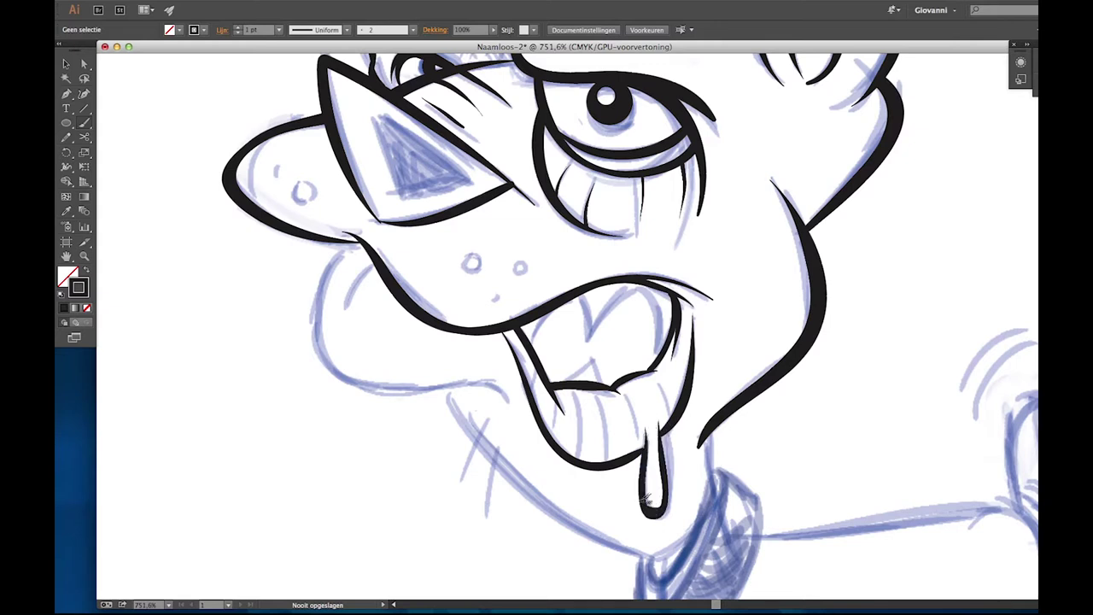
left_click_drag(658, 510, 652, 515)
Ink two lower teeth, two fangs, the cheek's inner curve and the jowl outline.
left_click_drag(584, 419, 575, 463)
left_click_drag(603, 390, 610, 461)
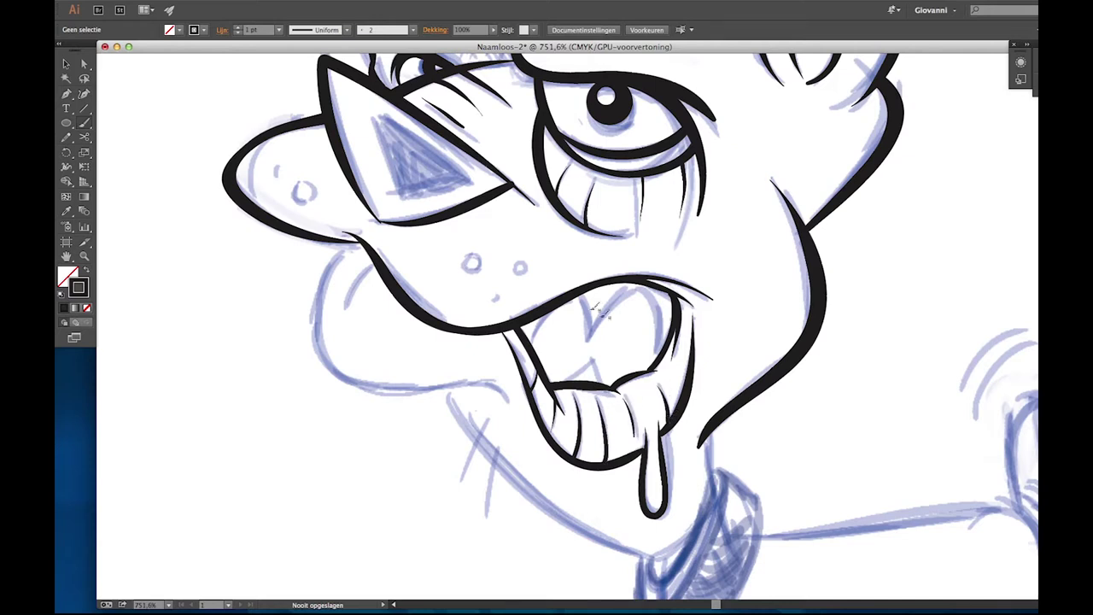
mouse_move(588, 346)
left_mouse_down()
mouse_move(591, 291)
mouse_move(647, 280)
left_mouse_up()
mouse_move(660, 358)
left_mouse_down()
mouse_move(652, 283)
mouse_move(665, 340)
left_mouse_up()
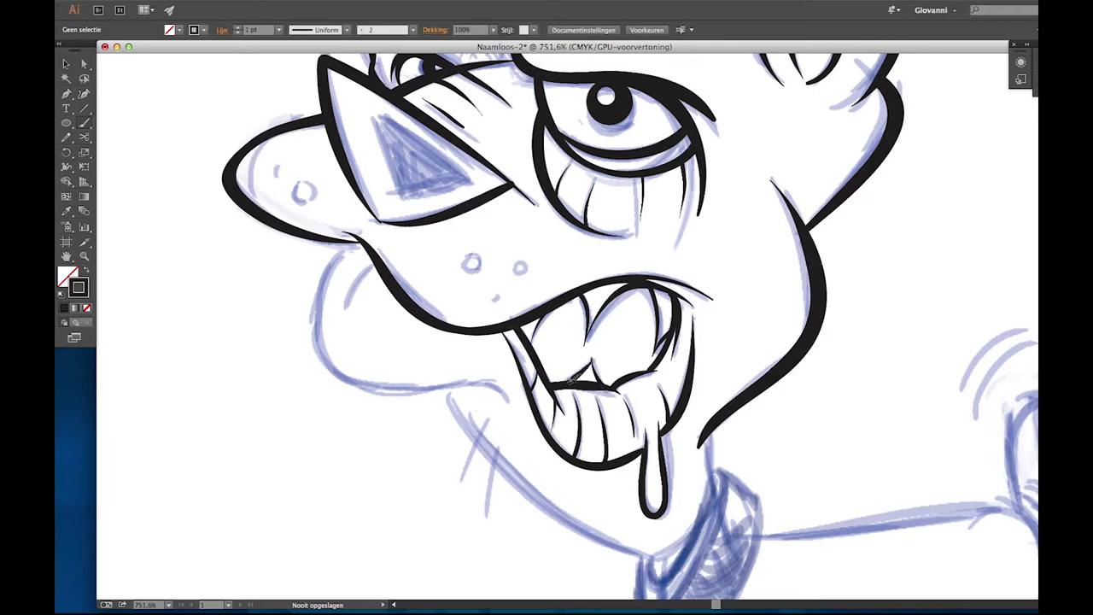
left_click_drag(346, 308, 362, 261)
mouse_move(506, 398)
left_mouse_down()
mouse_move(386, 384)
mouse_move(355, 243)
left_mouse_up()
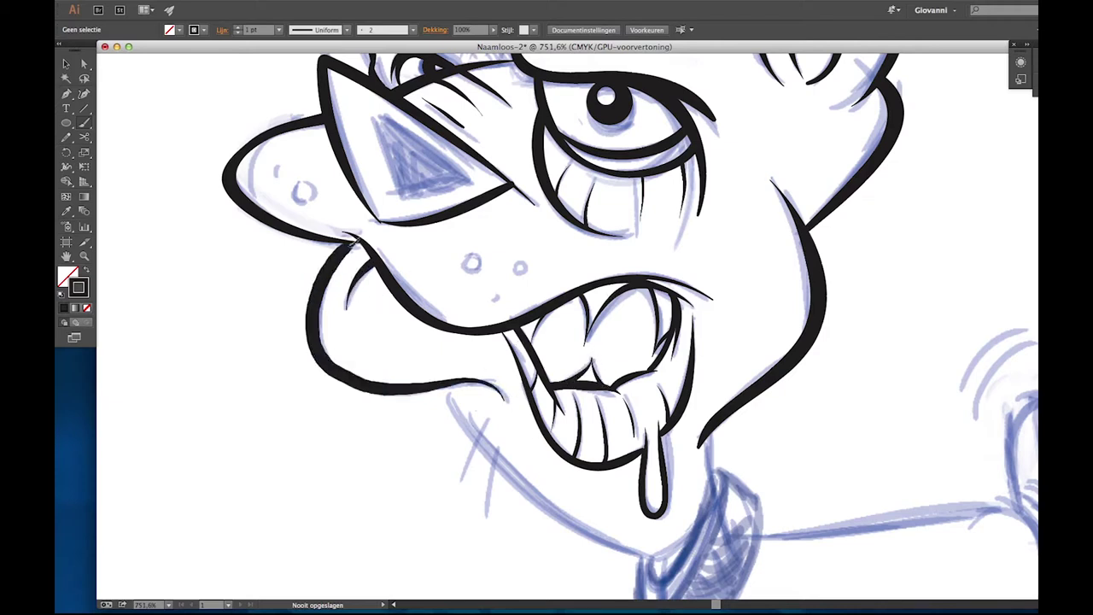
Redraw the jowl outline and ink the jaw line and chin hatch strokes.
key("ctrl+z")
mouse_move(508, 398)
left_mouse_down()
mouse_move(434, 377)
mouse_move(317, 256)
mouse_move(350, 237)
left_mouse_up()
left_click_drag(538, 384, 312, 198)
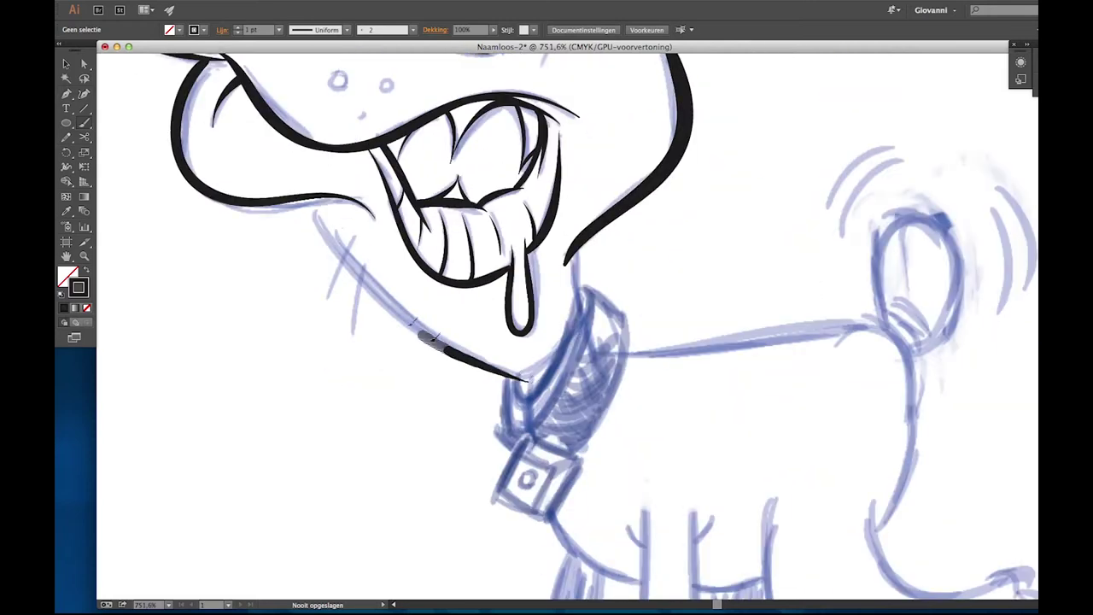
mouse_move(543, 398)
left_mouse_down()
mouse_move(529, 444)
mouse_move(565, 415)
mouse_move(154, 380)
left_mouse_up()
Close the middle nostril into a ring and ink the nose's left edge.
left_click(609, 305, "ctrl+alt")
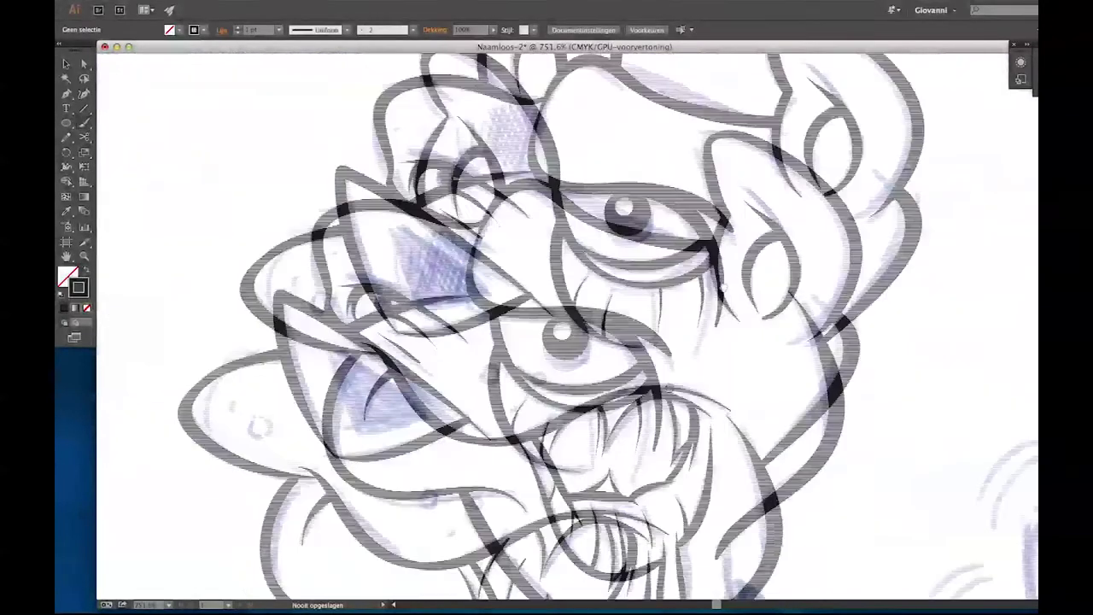
mouse_move(405, 261)
left_mouse_down()
mouse_move(569, 179)
mouse_move(275, 251)
left_mouse_up()
left_click_drag(485, 318, 527, 340)
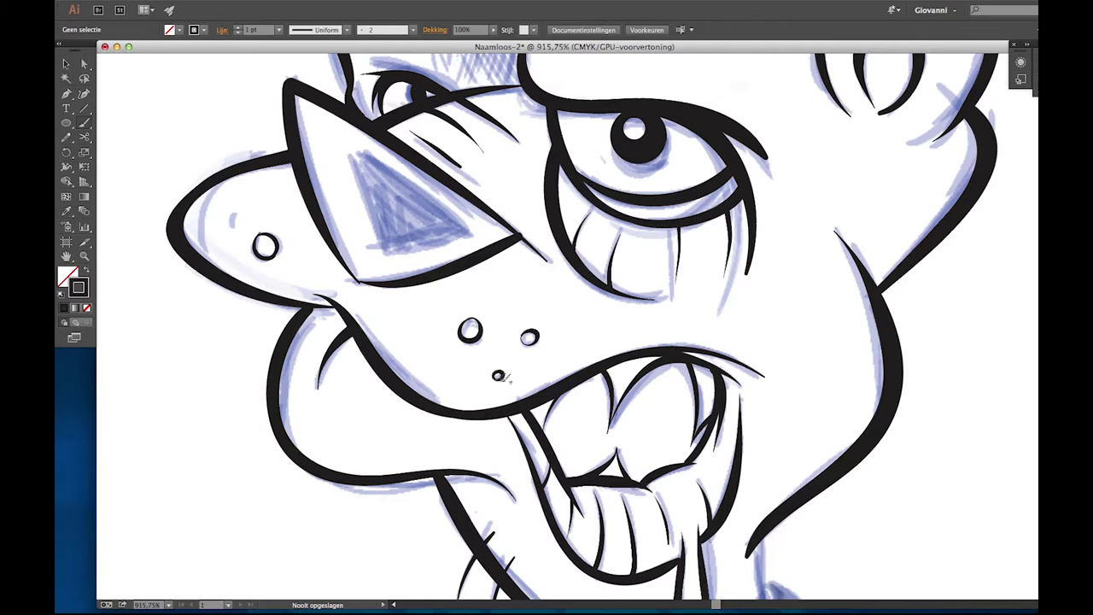
scroll(536, 325, "right", 5)
scroll(535, 325, "down", 1)
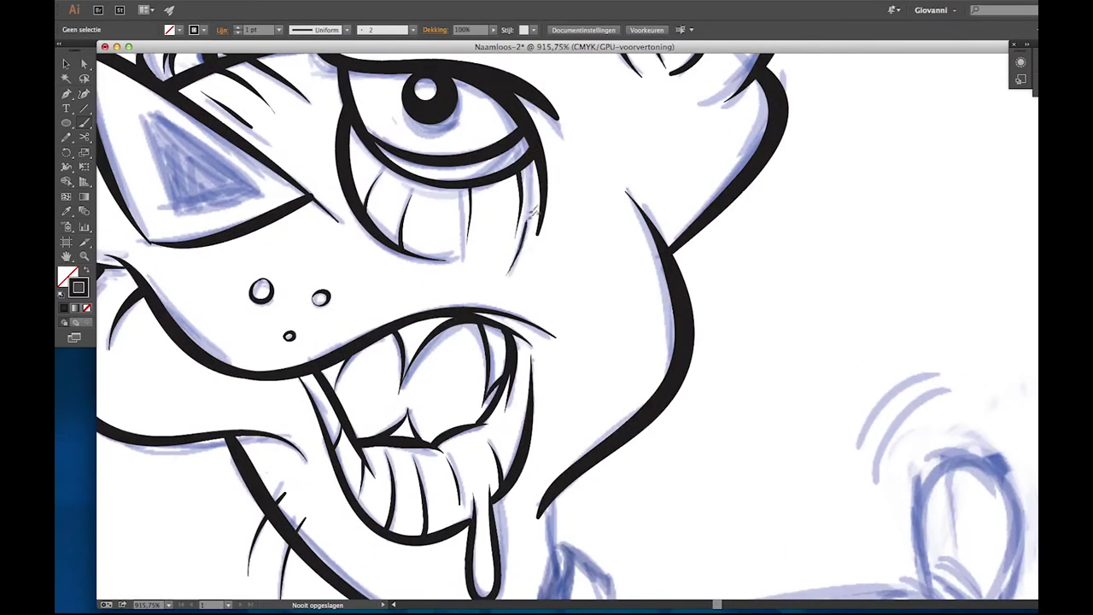
scroll(526, 171, "up", 9)
scroll(503, 222, "left", 6)
scroll(486, 272, "down", 2)
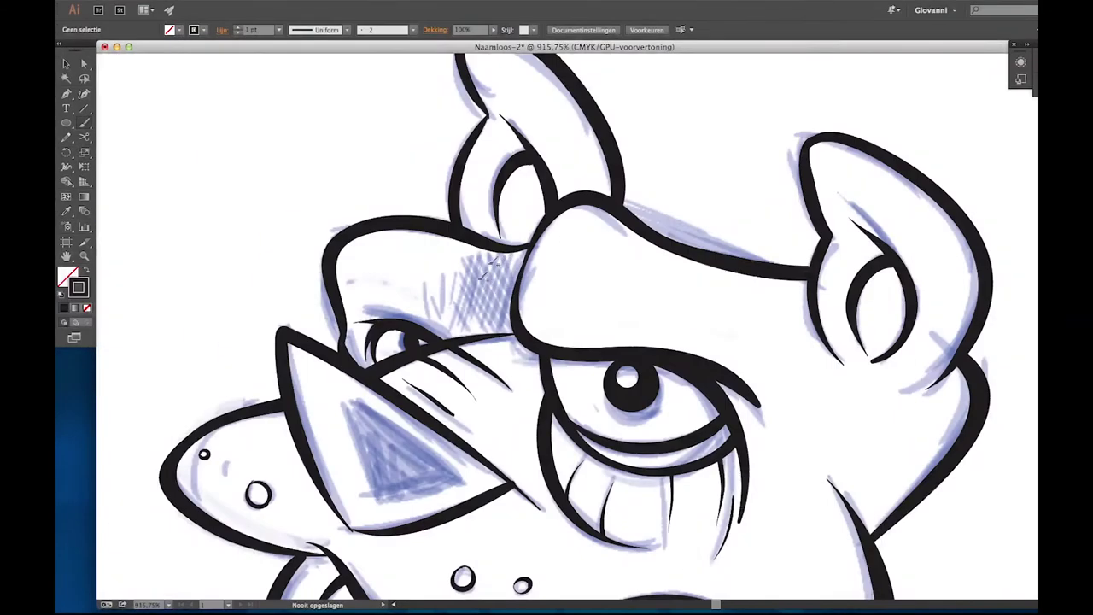
left_click_drag(505, 321, 524, 245)
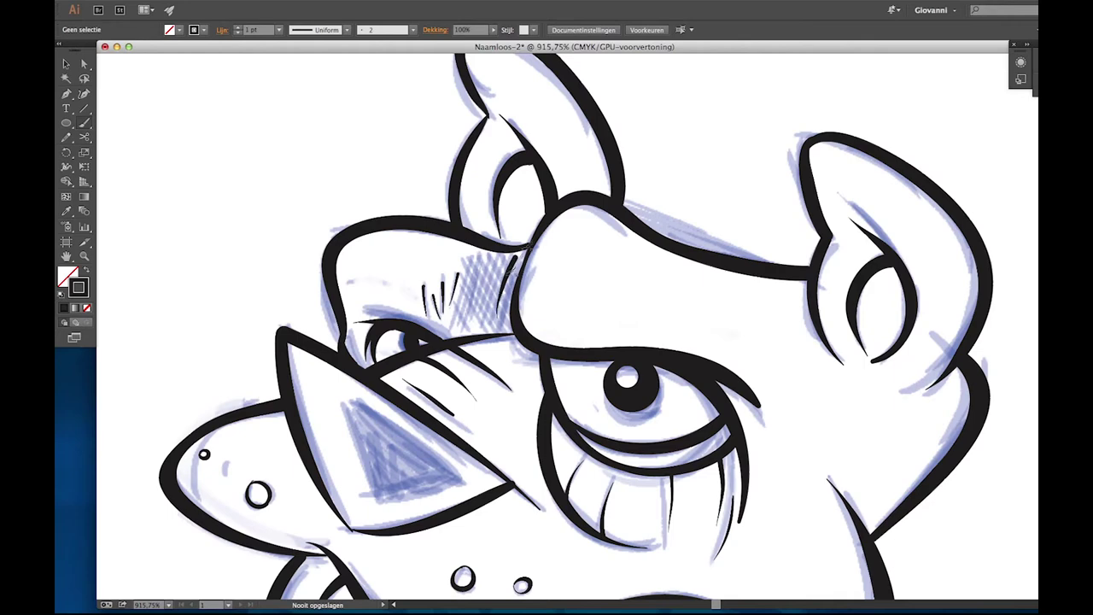
Outline the collar's left edge and the buckle as a closed box.
scroll(629, 339, "down", 8)
scroll(629, 339, "right", 5)
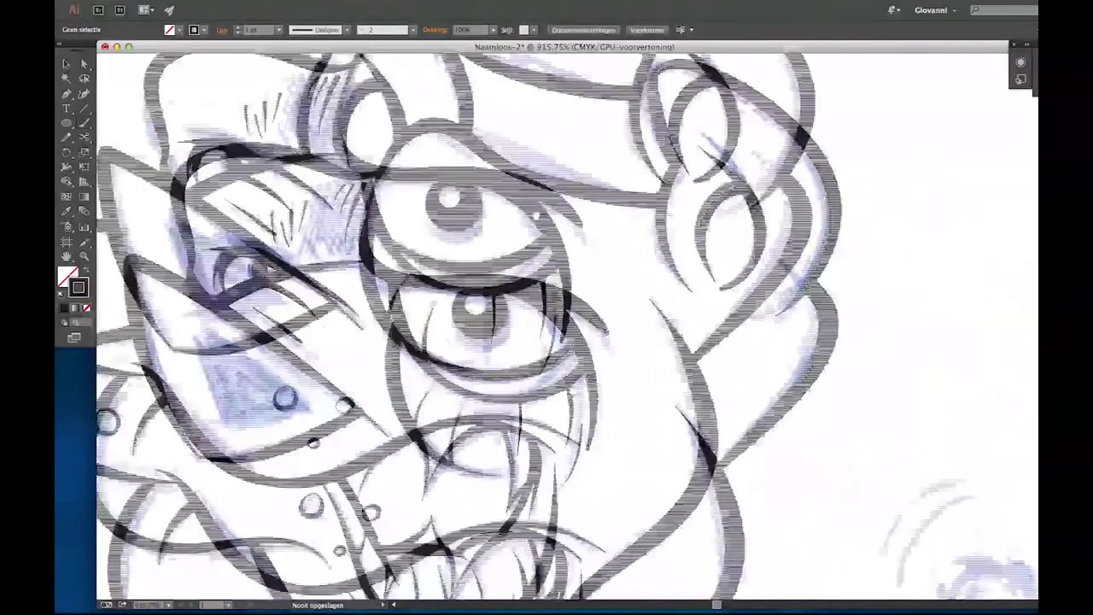
scroll(650, 338, "up", 5)
scroll(651, 338, "right", 2)
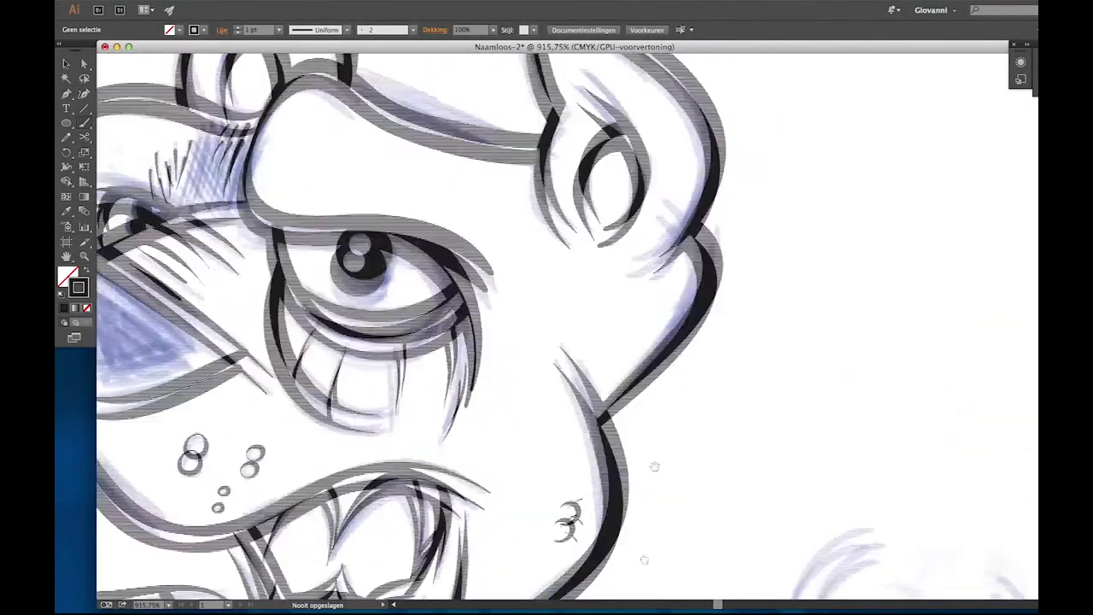
scroll(623, 335, "down", 10)
scroll(623, 335, "left", 2)
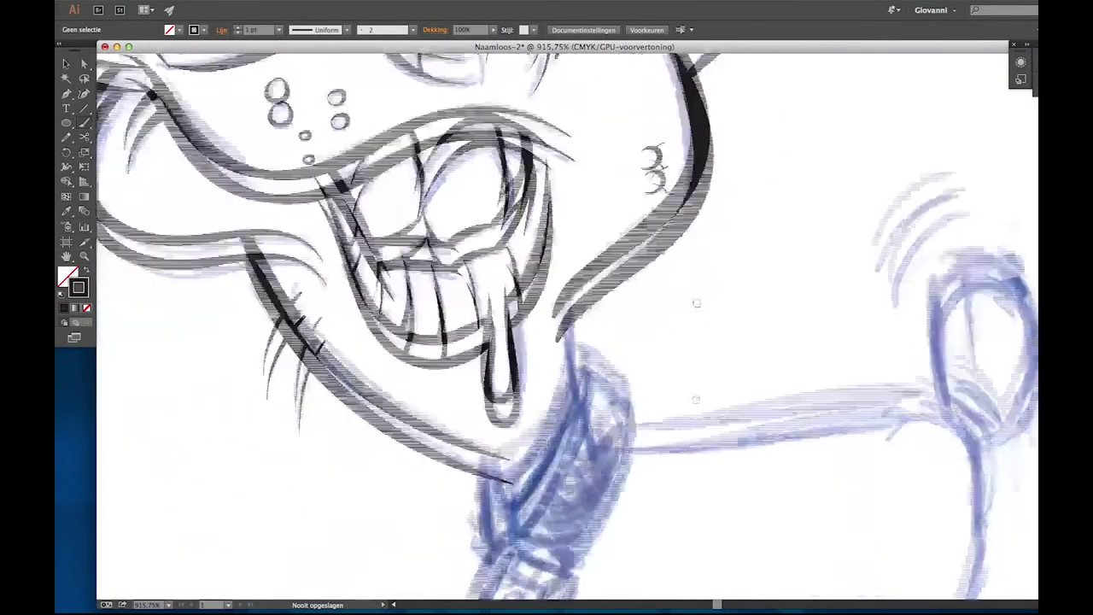
left_click_drag(493, 435, 569, 324)
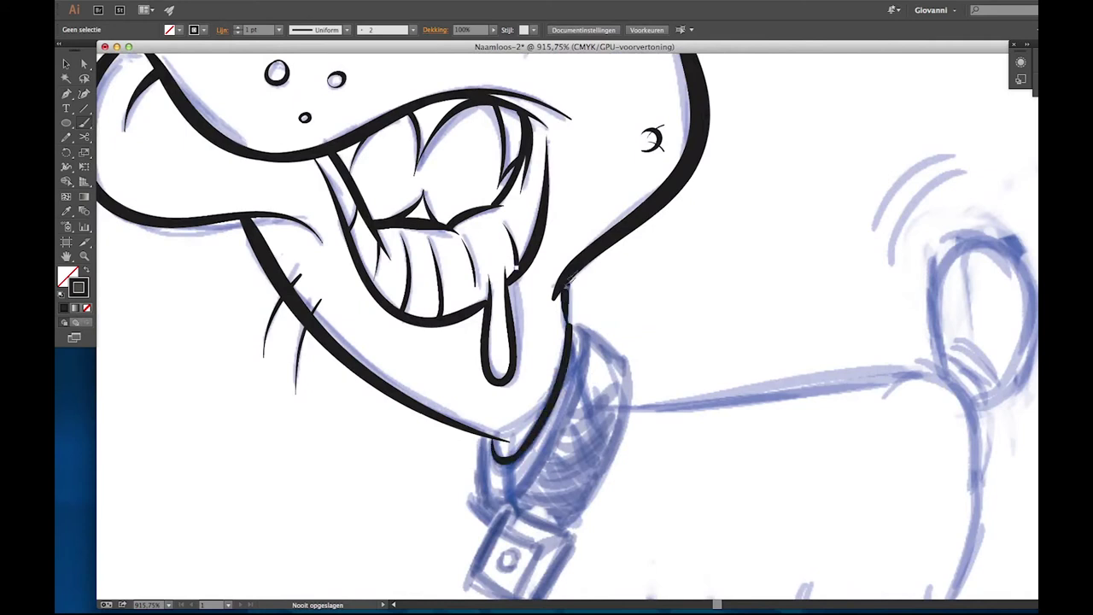
scroll(566, 287, "down", 5)
mouse_move(480, 397)
left_mouse_down()
mouse_move(506, 361)
mouse_move(480, 398)
mouse_move(547, 424)
mouse_move(591, 359)
left_mouse_up()
left_click_drag(519, 327, 594, 358)
mouse_move(522, 343)
left_mouse_down()
mouse_move(591, 361)
mouse_move(538, 417)
left_mouse_up()
key("ctrl+z")
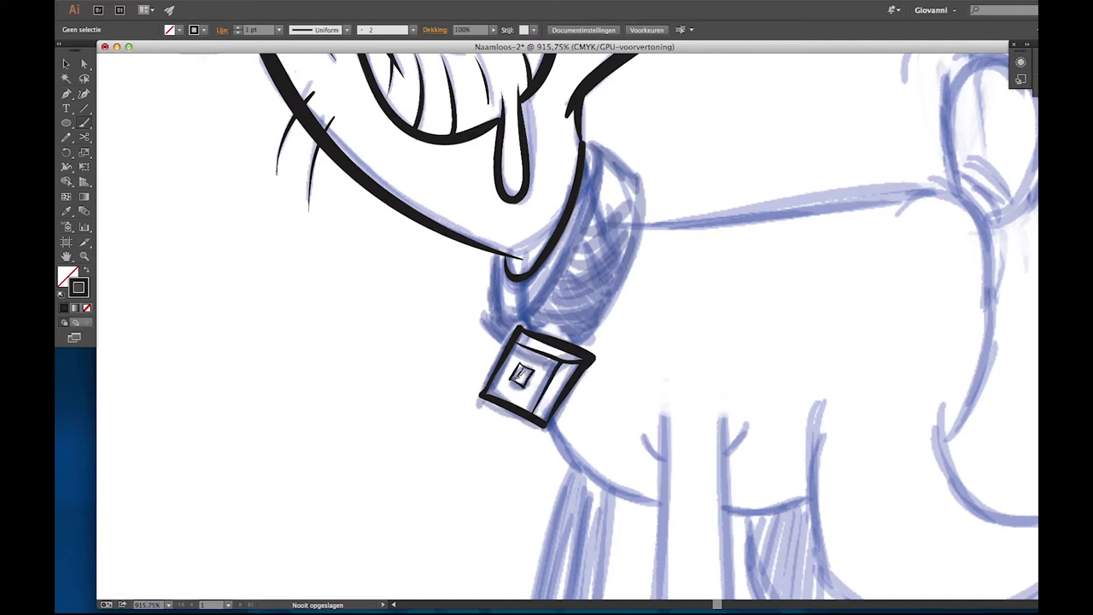
Ink the collar band, join it to the buckle top, and ink its right edge.
left_click_drag(523, 374, 587, 410)
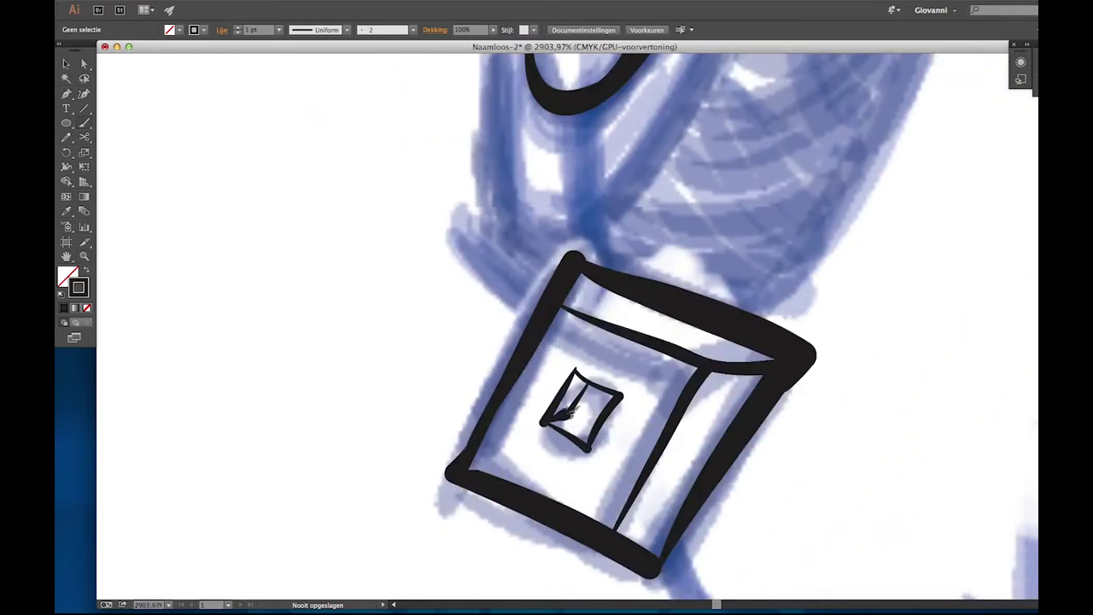
key("ctrl+minus")
key("ctrl+minus")
key("ctrl+minus")
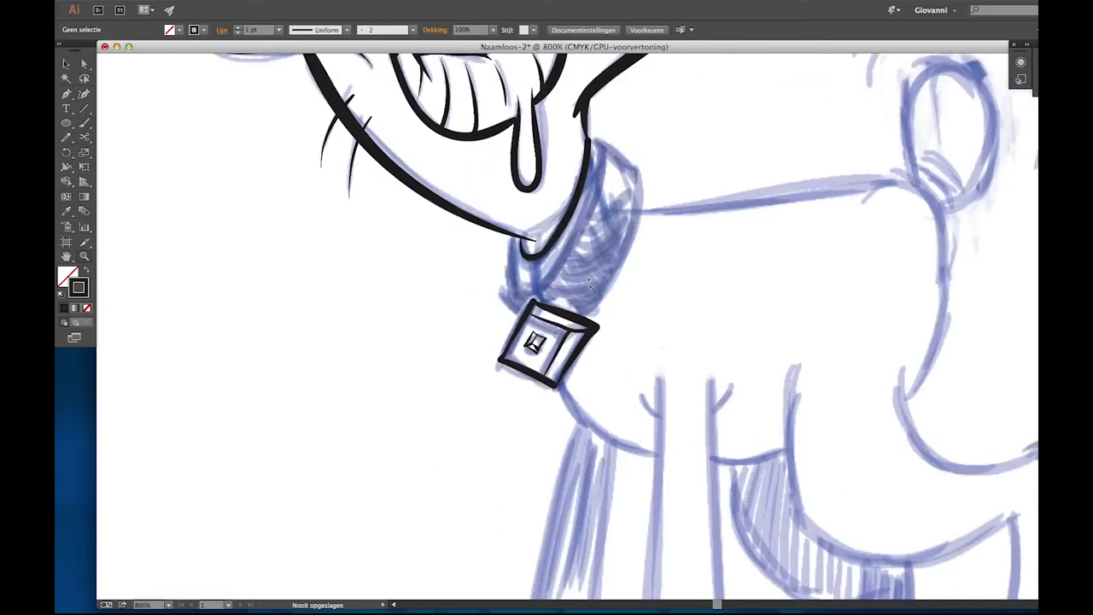
left_click_drag(517, 232, 613, 136)
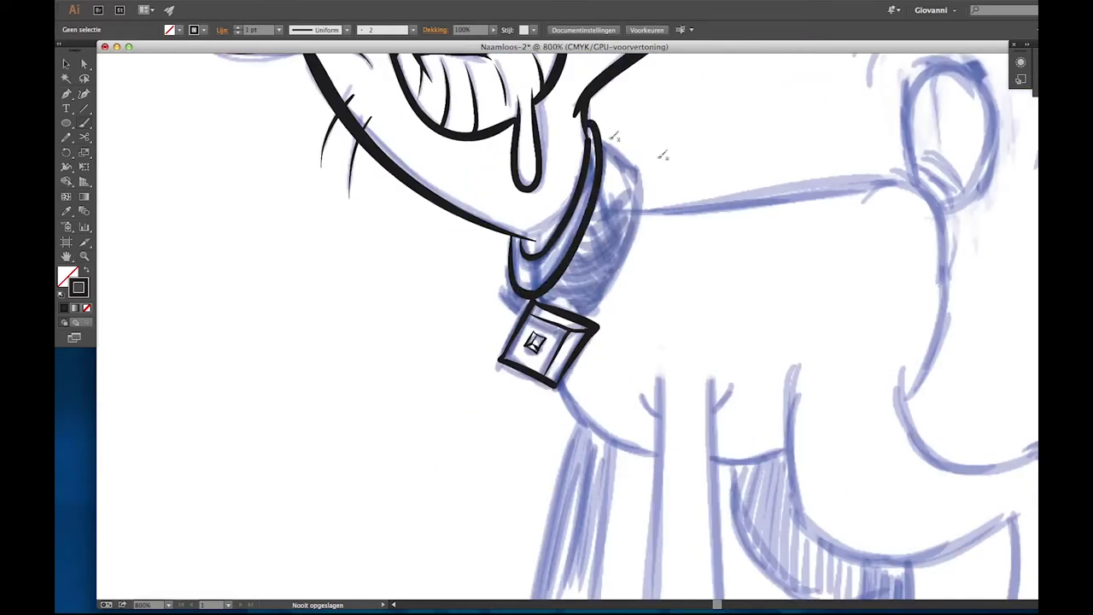
left_click_drag(511, 284, 527, 304)
left_click_drag(603, 128, 589, 312)
Ink the back line from the collar over the rump toward the tail.
scroll(635, 369, "right", 5)
scroll(634, 369, "up", 2)
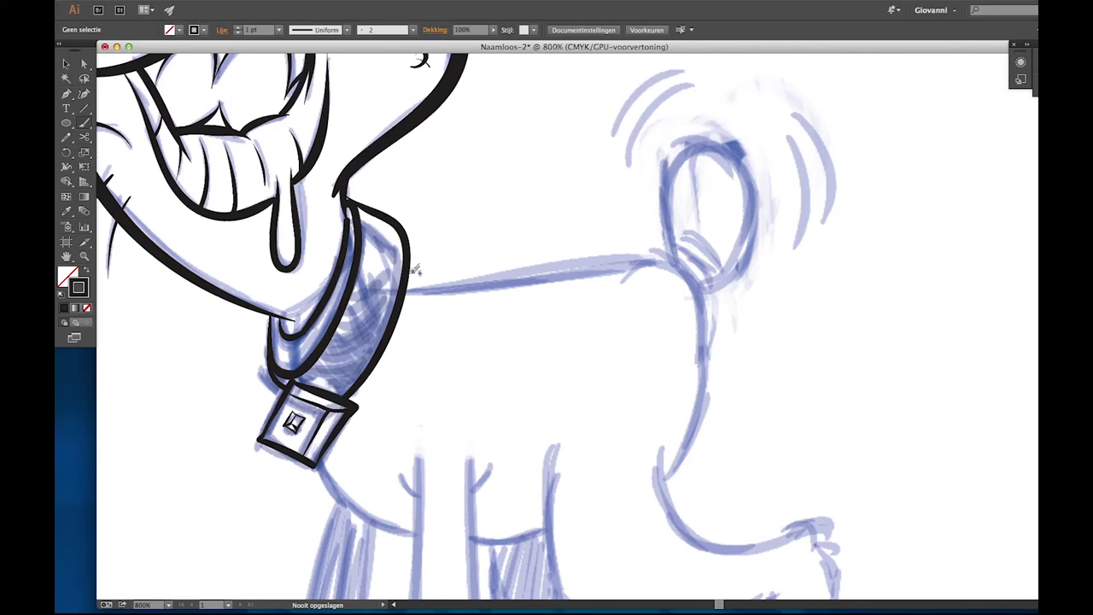
mouse_move(422, 264)
left_mouse_down()
mouse_move(474, 287)
mouse_move(634, 258)
mouse_move(662, 478)
left_mouse_up()
Ink the rump line down the hindquarters and the long back-leg line.
scroll(597, 384, "down", 4)
scroll(598, 384, "right", 5)
mouse_move(452, 263)
left_mouse_down()
mouse_move(469, 361)
mouse_move(622, 380)
left_mouse_up()
scroll(598, 384, "down", 4)
left_click_drag(536, 232, 494, 492)
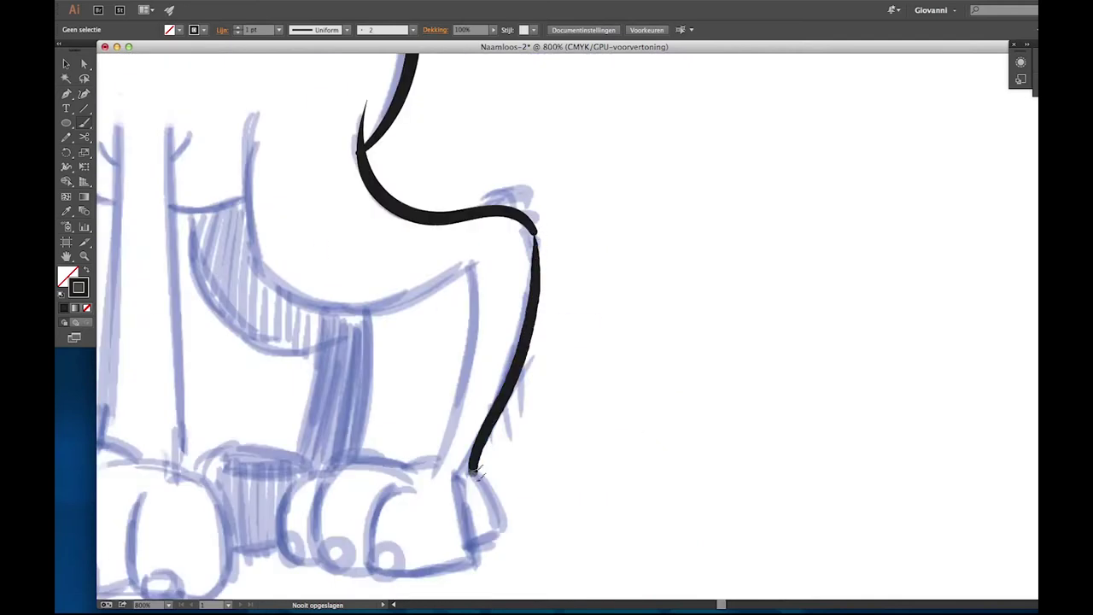
scroll(493, 492, "down", 4)
scroll(492, 492, "left", 5)
Ink the back paw's toes, heel curve, fur spikes and flat ground shadow.
mouse_move(581, 309)
left_mouse_down()
mouse_move(559, 374)
mouse_move(666, 379)
left_mouse_up()
mouse_move(634, 321)
left_mouse_down()
mouse_move(656, 376)
mouse_move(659, 362)
mouse_move(656, 377)
mouse_move(666, 359)
mouse_move(656, 358)
mouse_move(823, 363)
left_mouse_up()
left_click_drag(697, 367, 807, 367)
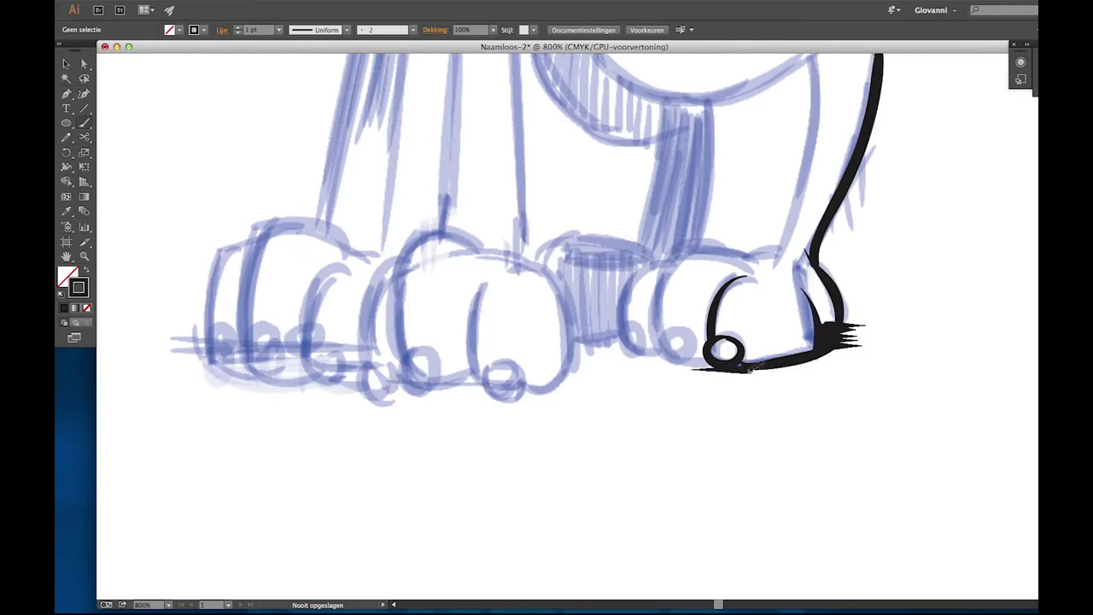
left_click_drag(735, 374, 765, 376)
left_click_drag(686, 339, 683, 336)
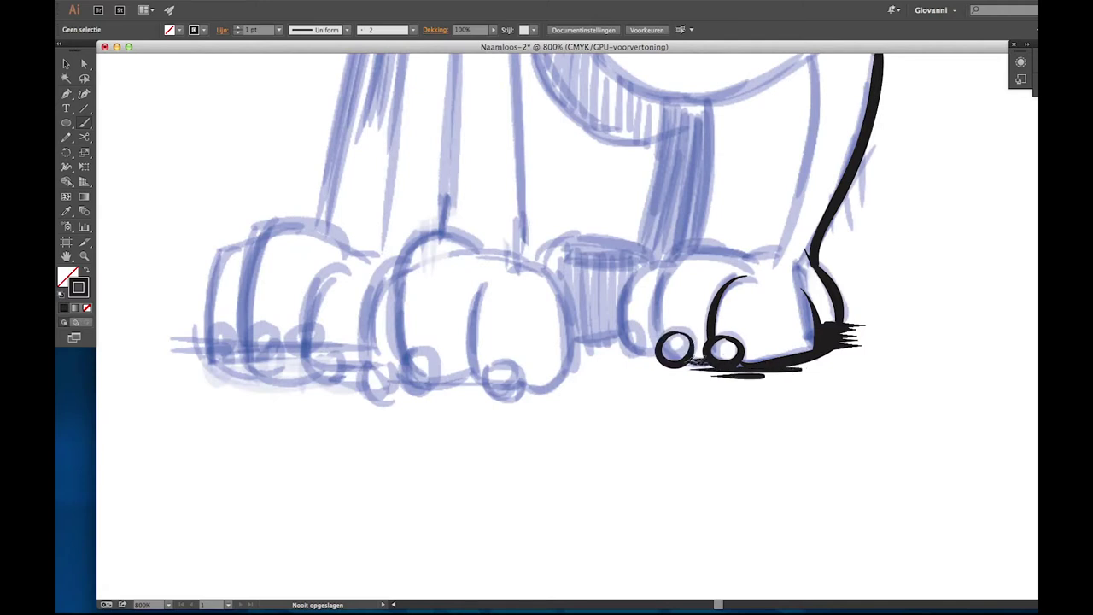
mouse_move(661, 338)
left_mouse_down()
mouse_move(676, 249)
mouse_move(768, 270)
left_mouse_up()
mouse_move(662, 260)
left_mouse_down()
mouse_move(617, 344)
mouse_move(698, 374)
mouse_move(673, 363)
left_mouse_up()
Undo the stray shadow stroke and ink the back-leg line rising from the toes.
key("ctrl+z")
scroll(702, 365, "up", 5)
scroll(702, 365, "right", 5)
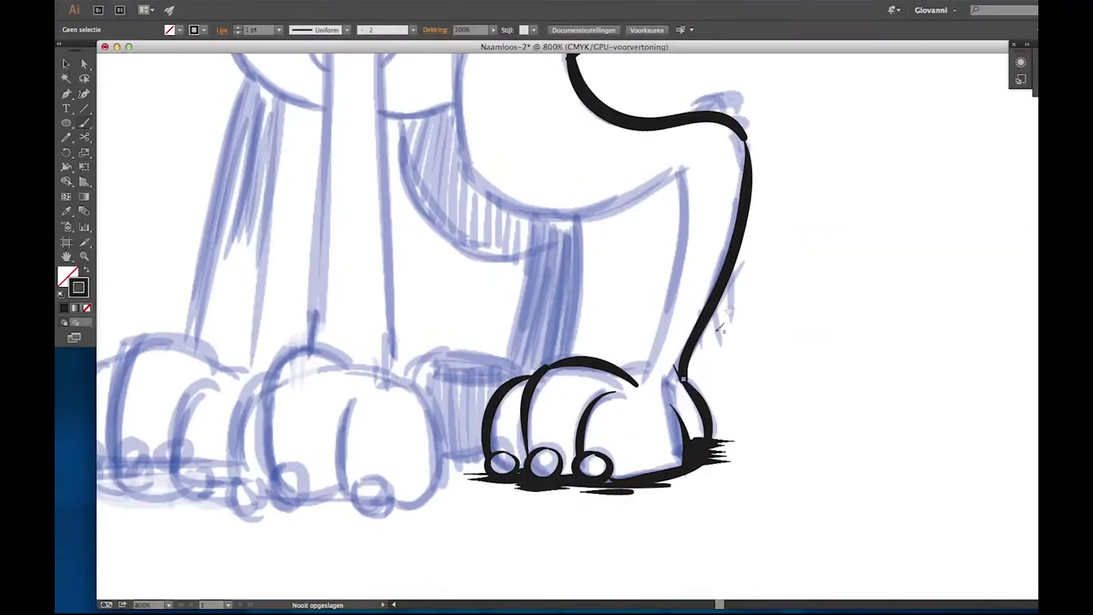
left_click_drag(637, 376, 675, 176)
scroll(596, 348, "up", 4)
mouse_move(465, 98)
left_mouse_down()
mouse_move(450, 176)
mouse_move(674, 266)
left_mouse_up()
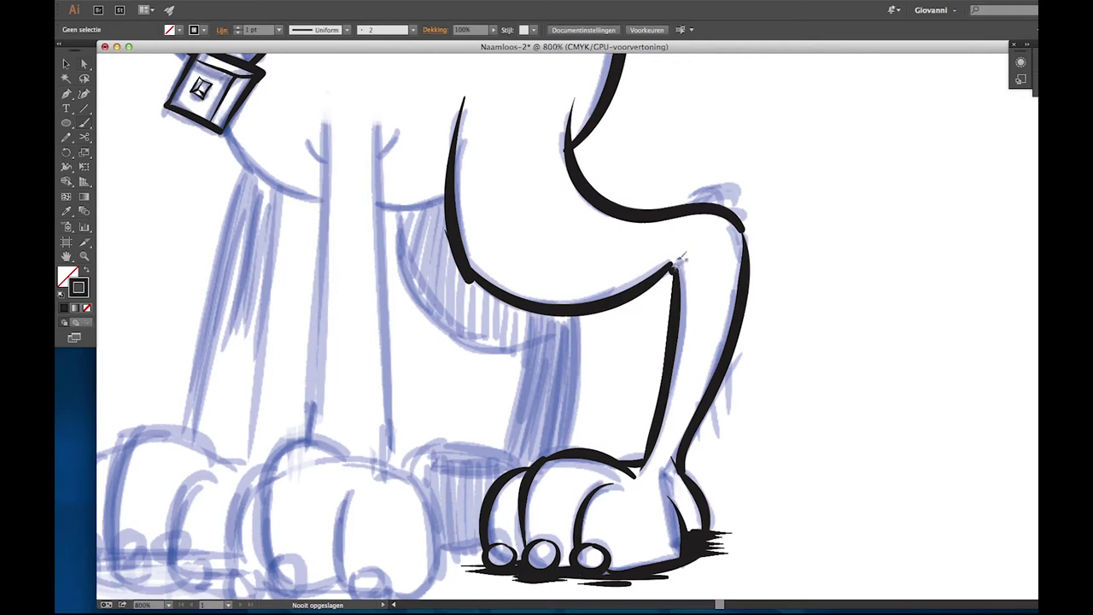
Ink both front-leg outlines, the chest curve and a thin belly line.
left_click_drag(807, 203, 1012, 216)
left_click_drag(584, 135, 598, 485)
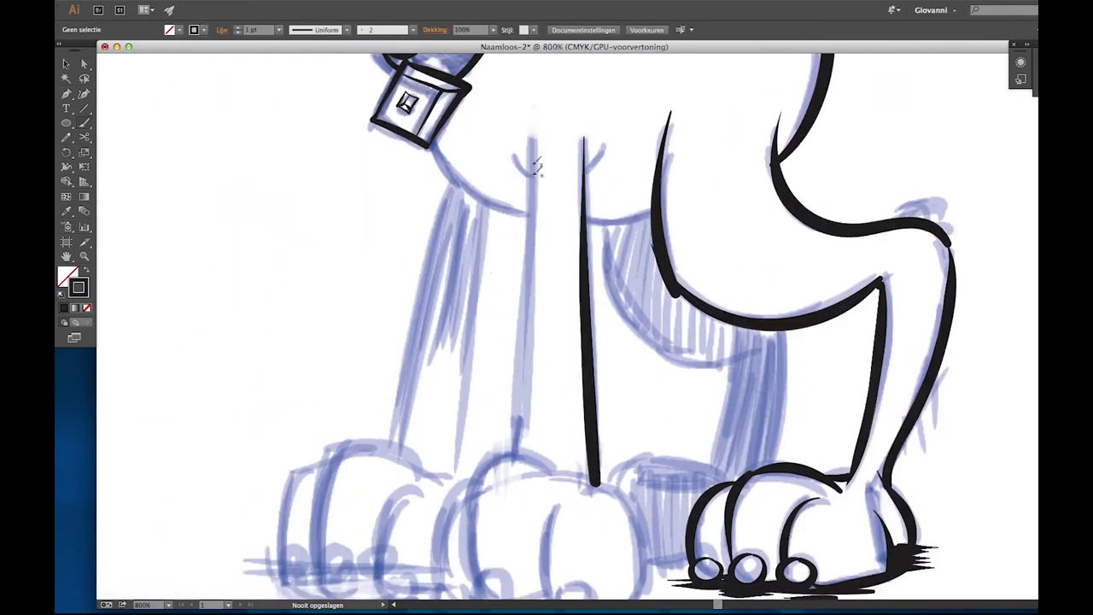
left_click_drag(531, 132, 510, 450)
left_click_drag(524, 168, 529, 178)
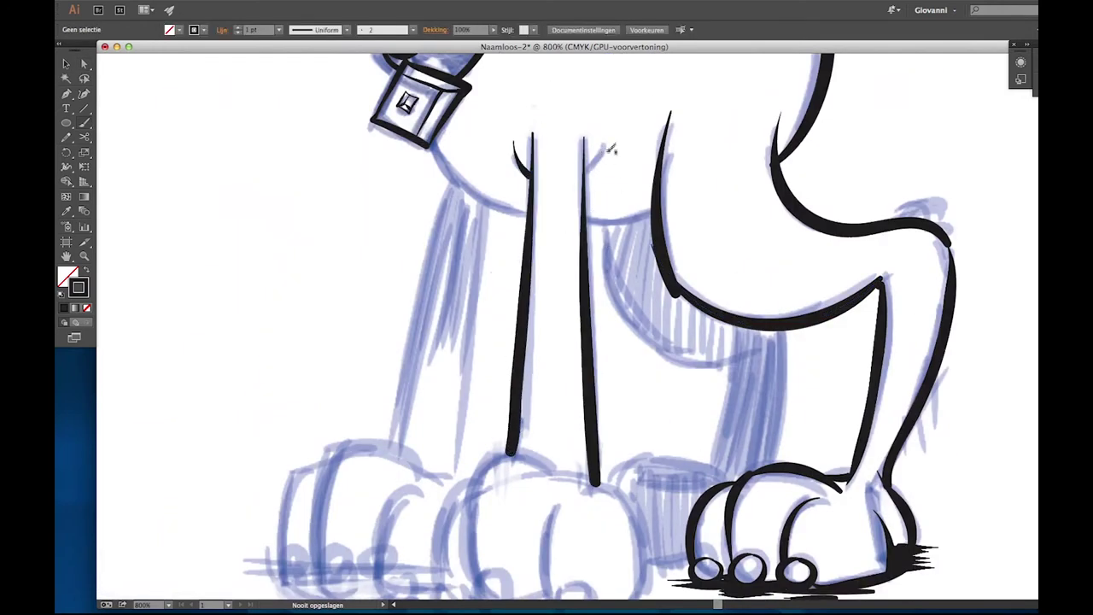
left_click_drag(438, 139, 525, 220)
left_click_drag(611, 222, 584, 142)
mouse_move(723, 135)
left_mouse_down()
mouse_move(719, 256)
mouse_move(720, 220)
left_mouse_up()
Redraw the inner back-leg line longer and deselect it.
key("ctrl+z")
key("ctrl+z")
left_click_drag(724, 99, 700, 306)
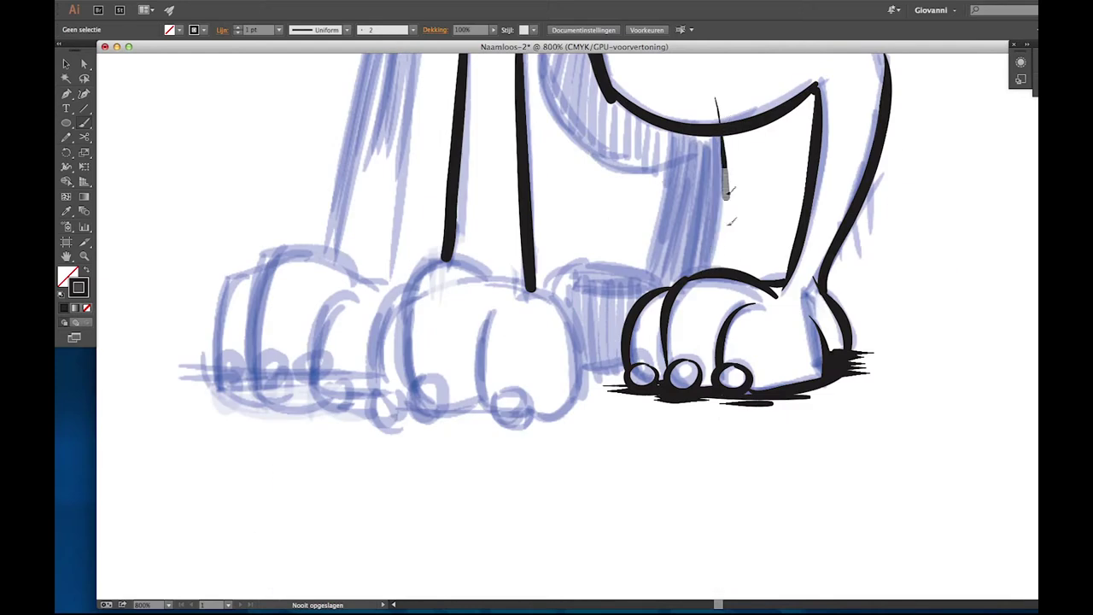
left_click(721, 275)
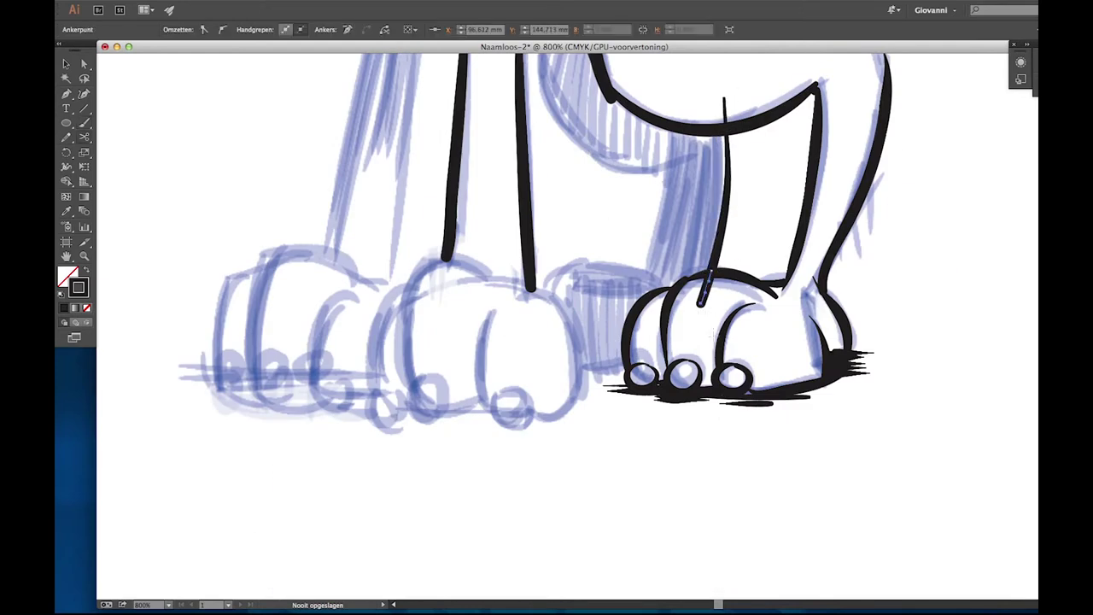
key("super+shift+a")
Ink the middle and left front paws' outlines and toe rings, removing one stray toe circle.
scroll(456, 185, "up", 5)
scroll(456, 185, "left", 3)
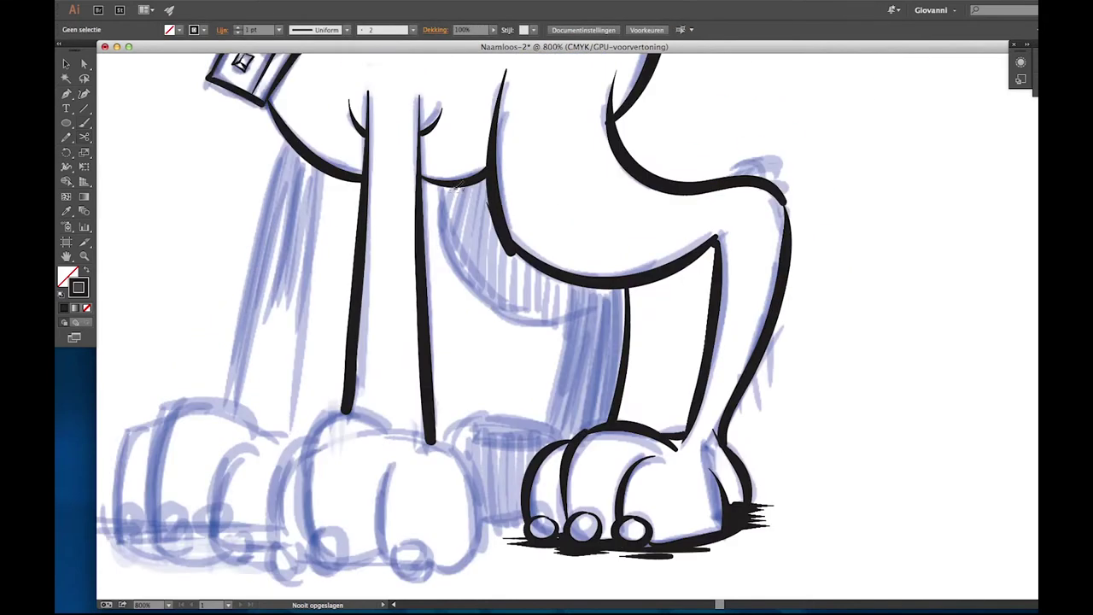
scroll(512, 316, "down", 3)
scroll(555, 290, "left", 4)
scroll(555, 291, "down", 2)
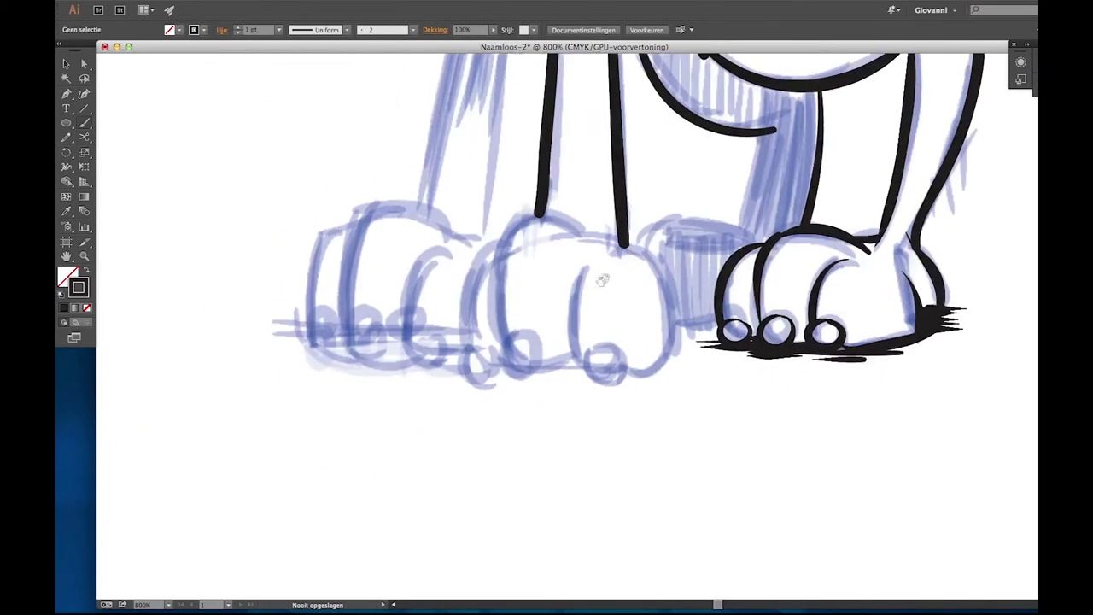
mouse_move(593, 253)
left_mouse_down()
mouse_move(667, 272)
mouse_move(620, 377)
mouse_move(603, 345)
left_mouse_up()
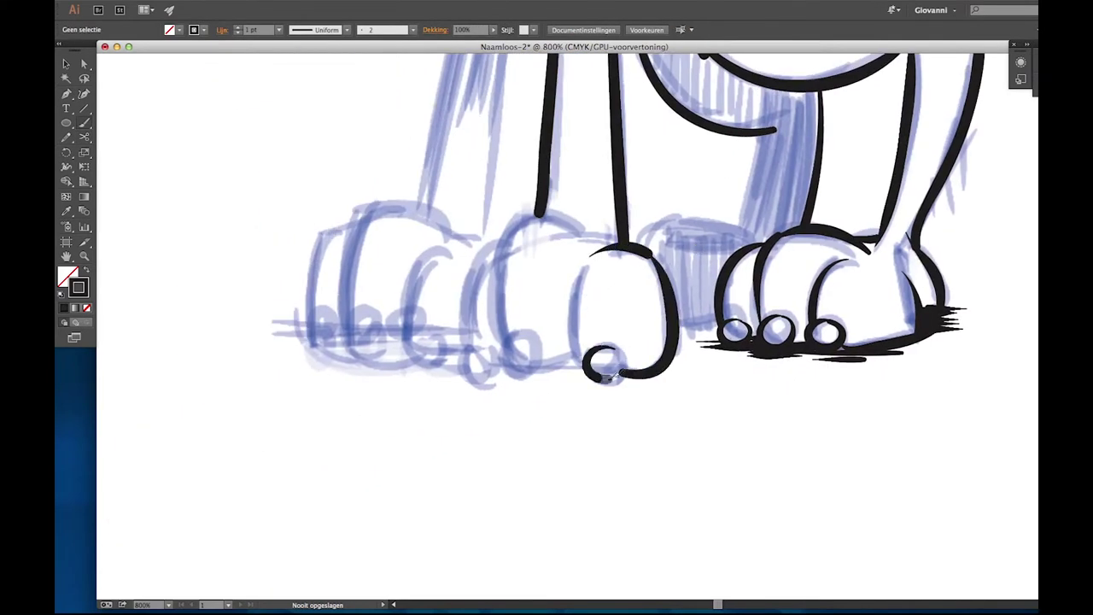
mouse_move(592, 259)
left_mouse_down()
mouse_move(572, 348)
mouse_move(533, 345)
mouse_move(580, 362)
left_mouse_up()
mouse_move(586, 239)
left_mouse_down()
mouse_move(489, 343)
mouse_move(504, 350)
left_mouse_up()
key("ctrl+z")
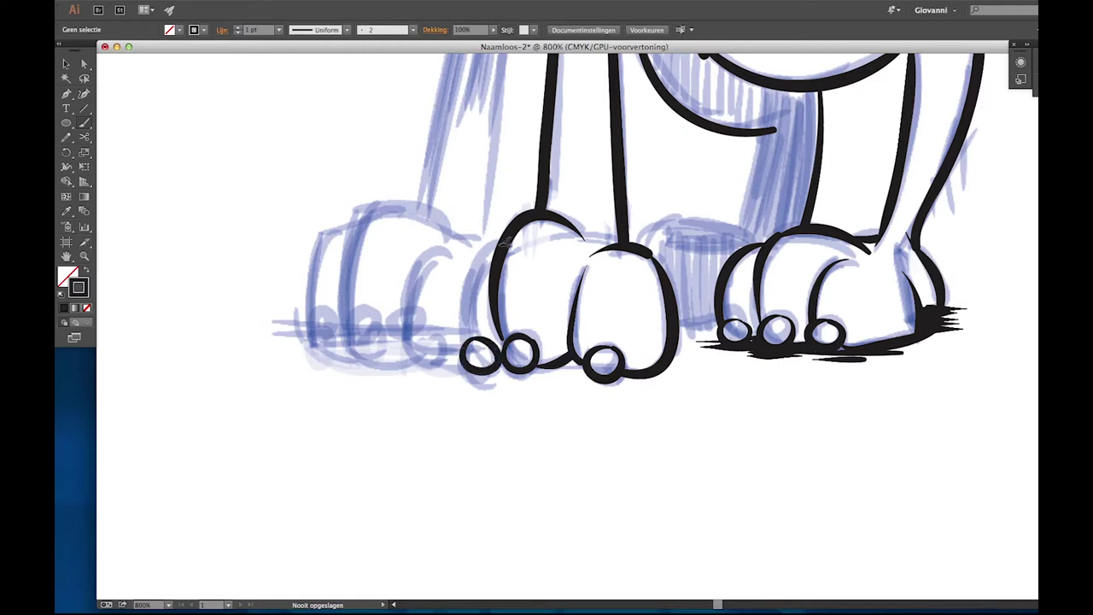
Paint tapered shadow strokes under the left and middle paws' toes.
scroll(553, 442, "right", 5)
scroll(554, 443, "up", 2)
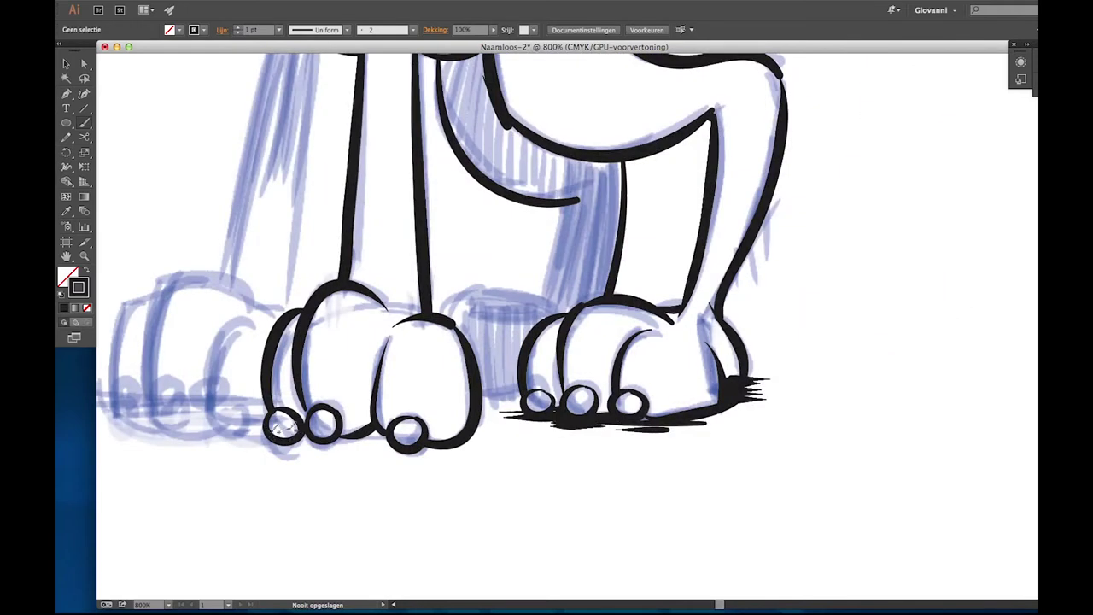
left_click_drag(292, 441, 431, 451)
mouse_move(333, 453)
left_mouse_down()
mouse_move(478, 446)
mouse_move(423, 444)
left_mouse_up()
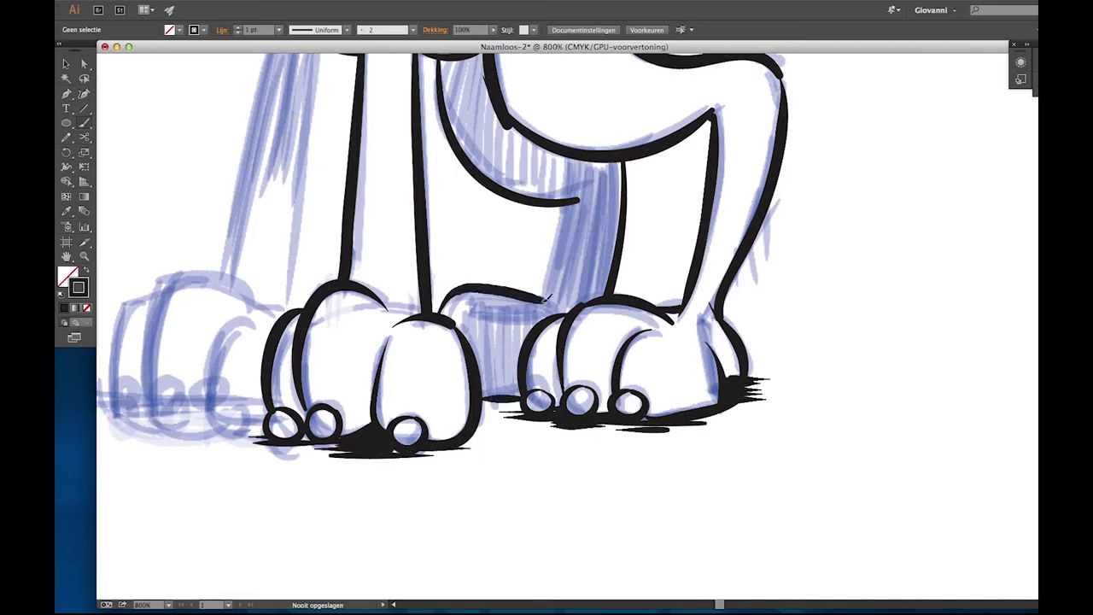
scroll(488, 223, "left", 5)
scroll(694, 359, "up", 8)
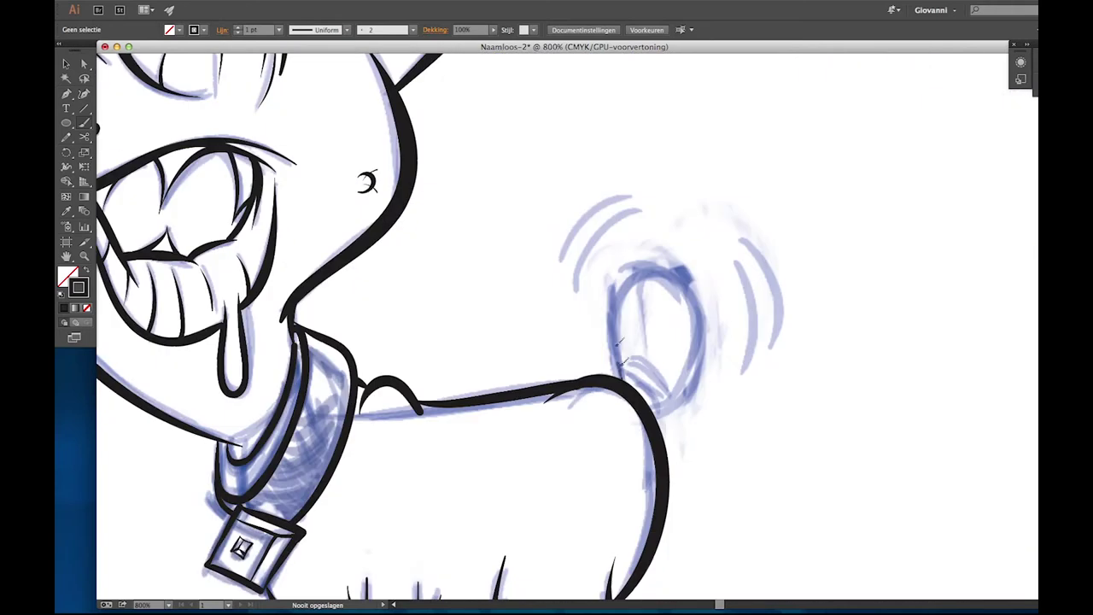
Ink the curly tail and three motion arcs beside it.
mouse_move(617, 423)
left_mouse_down()
mouse_move(662, 414)
mouse_move(633, 374)
left_mouse_up()
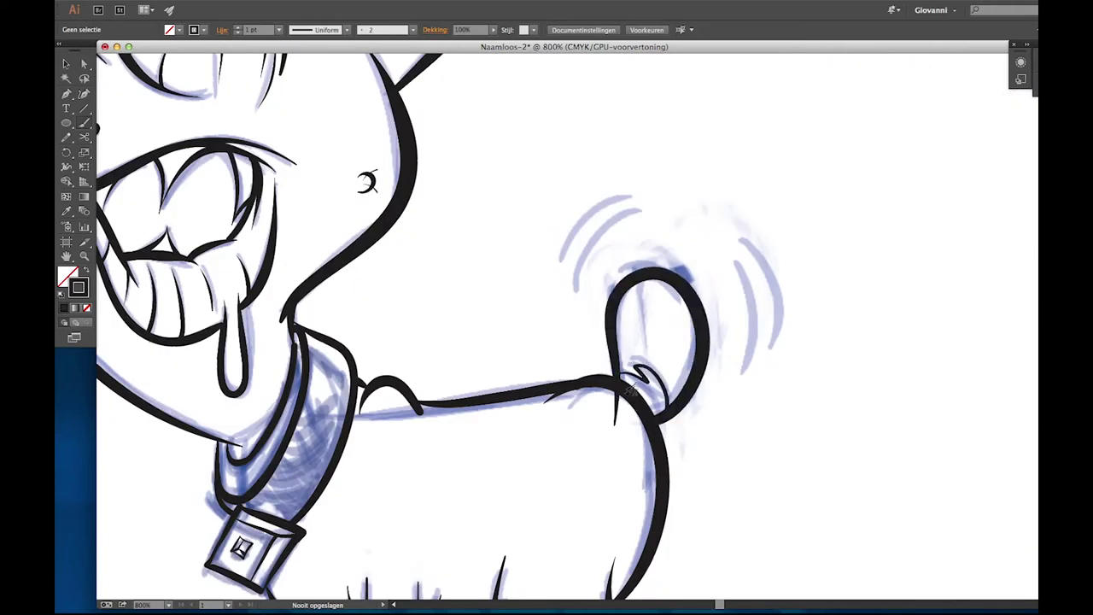
key("ctrl+z")
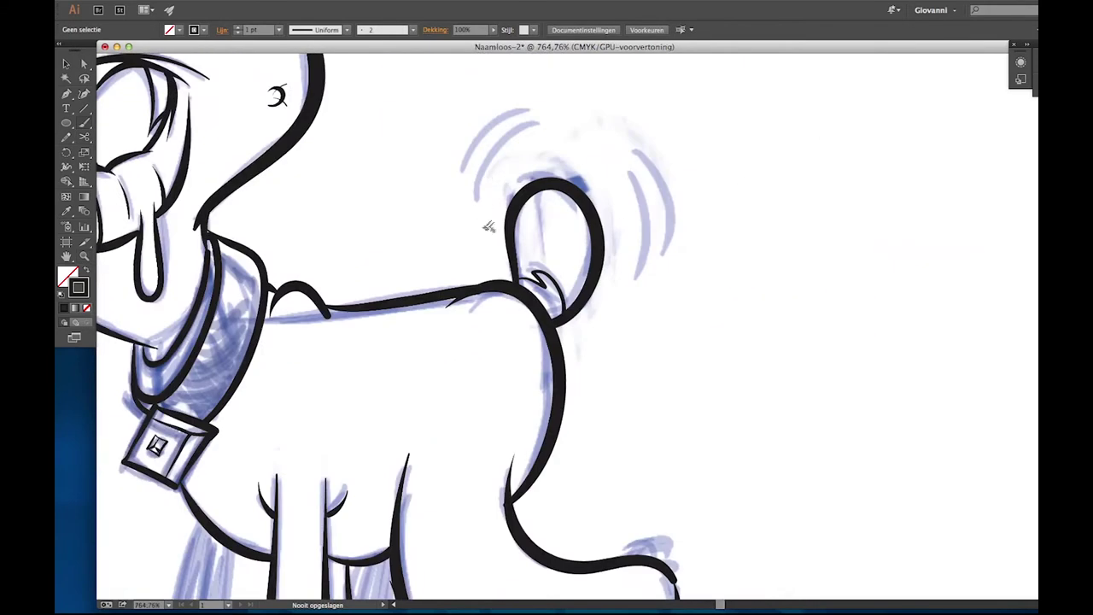
left_click_drag(476, 224, 536, 133)
left_click_drag(601, 161, 653, 248)
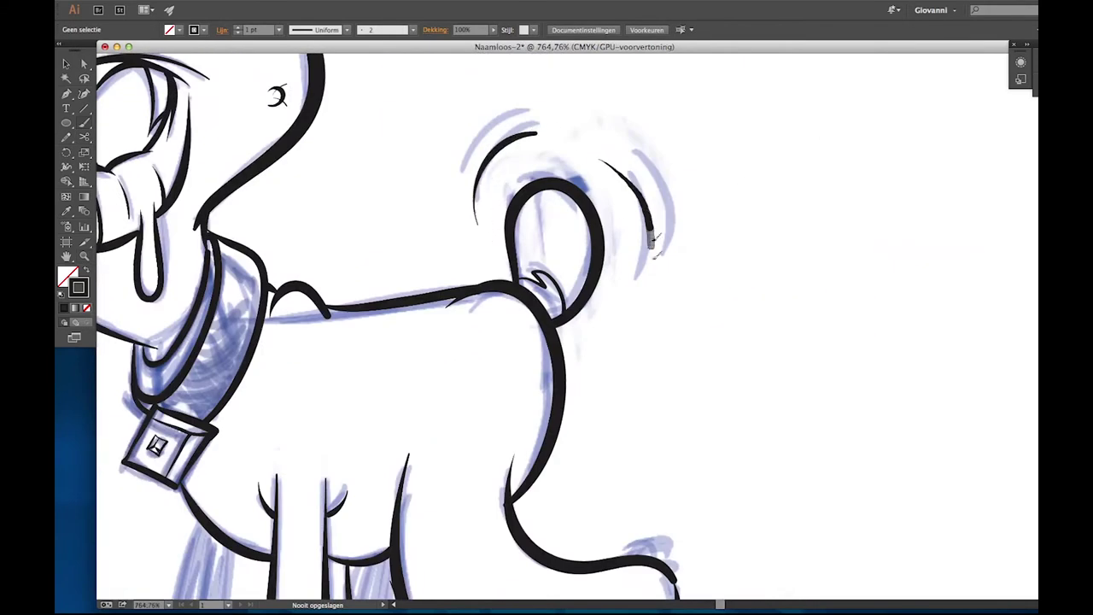
left_click_drag(470, 171, 513, 113)
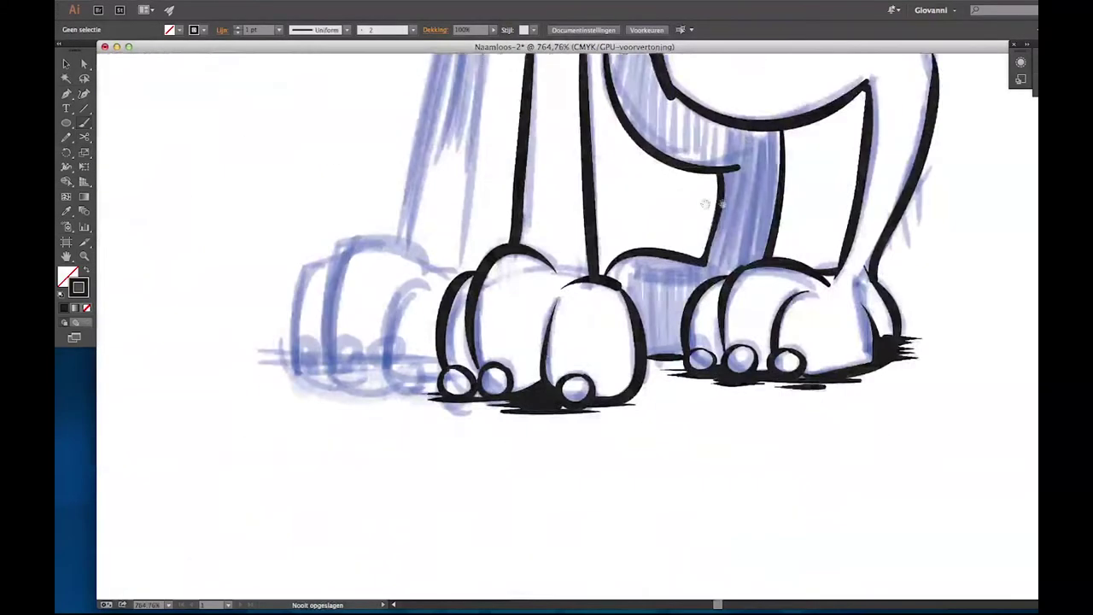
Ink the far-left paw's toes and outer outline, redrawing one stray stroke.
left_click_drag(484, 395, 483, 389)
mouse_move(504, 317)
left_mouse_down()
mouse_move(458, 393)
mouse_move(524, 423)
left_mouse_up()
left_click_drag(427, 390, 388, 387)
mouse_move(399, 306)
left_mouse_down()
mouse_move(397, 389)
mouse_move(506, 304)
left_mouse_up()
left_click_drag(408, 288, 359, 386)
key("ctrl+z")
left_click_drag(403, 288, 357, 389)
left_click_drag(498, 304, 536, 312)
Extend the far-left leg's outlines up to the neck.
scroll(527, 337, "up", 5)
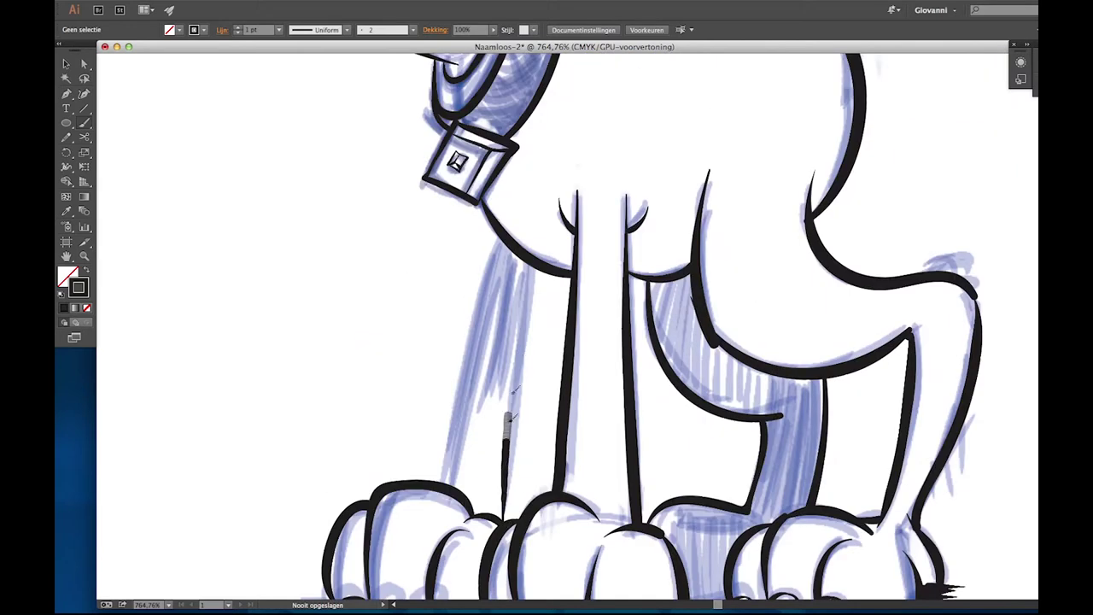
left_click_drag(531, 265, 505, 508)
left_click_drag(442, 482, 495, 235)
mouse_move(503, 525)
left_mouse_down()
mouse_move(523, 273)
mouse_move(526, 285)
left_mouse_up()
key("ctrl+plus")
Thicken the zigzag fur mark with tapered strokes, redrawing the thin one beneath.
scroll(420, 214, "up", 2)
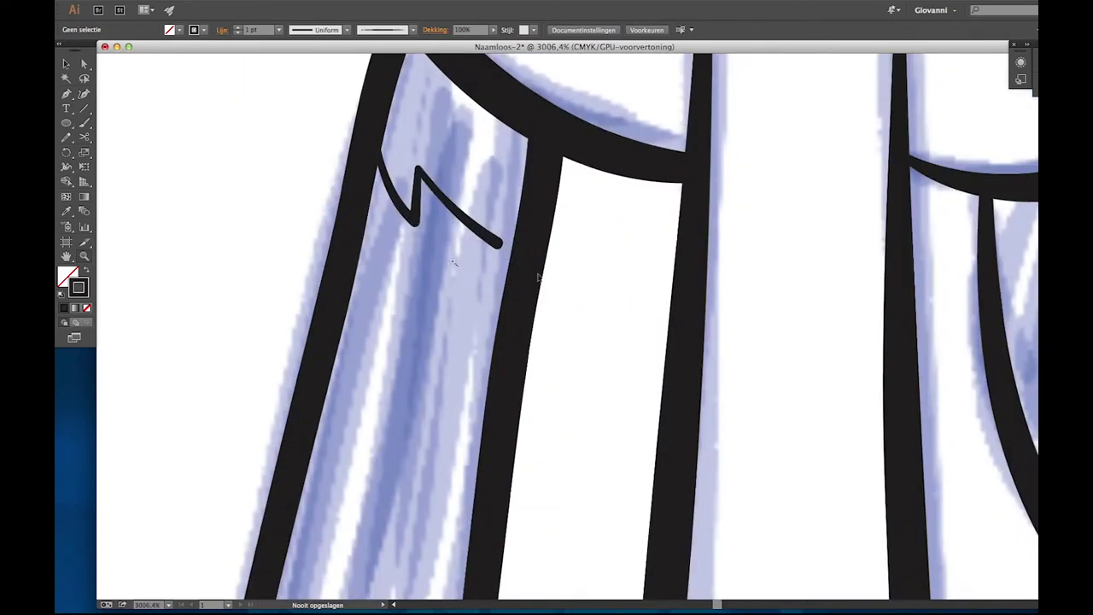
left_click_drag(432, 207, 510, 253)
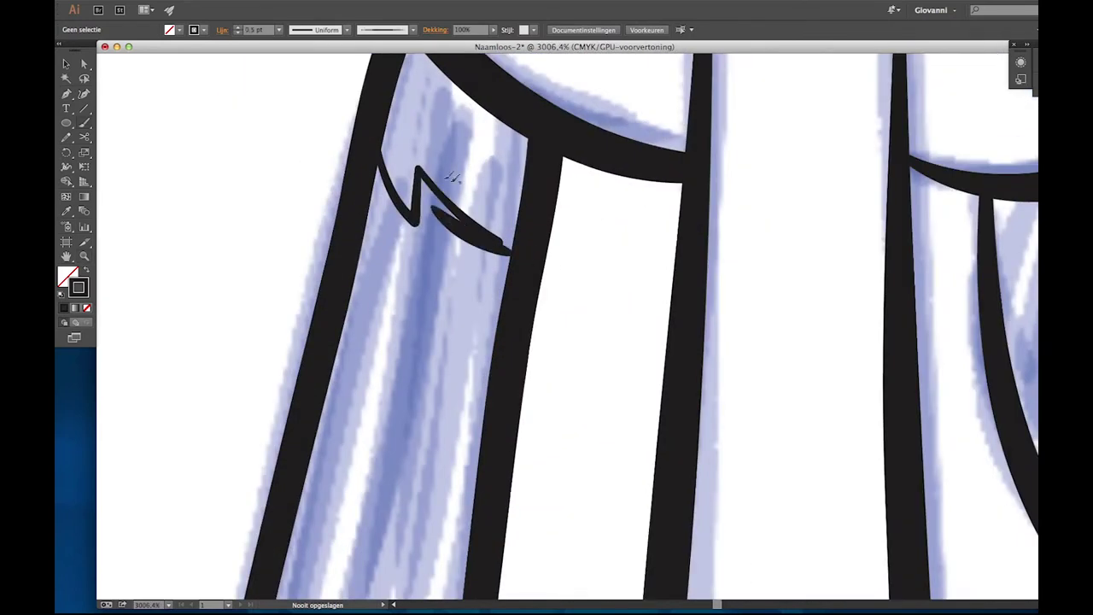
mouse_move(376, 186)
left_mouse_down()
mouse_move(419, 253)
mouse_move(497, 263)
left_mouse_up()
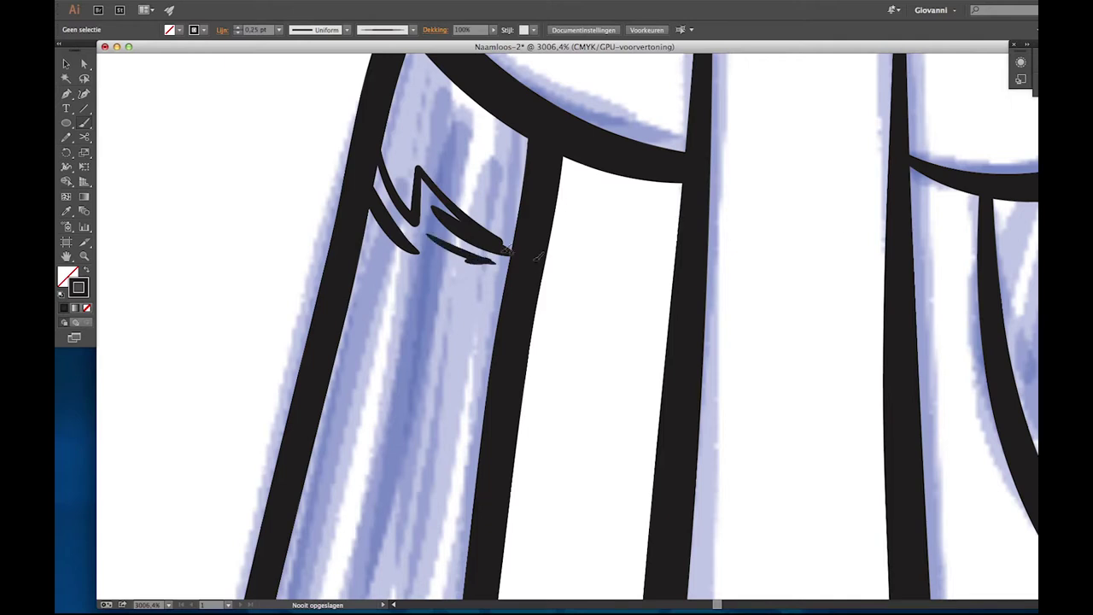
key("ctrl+z")
left_click_drag(427, 241, 508, 256)
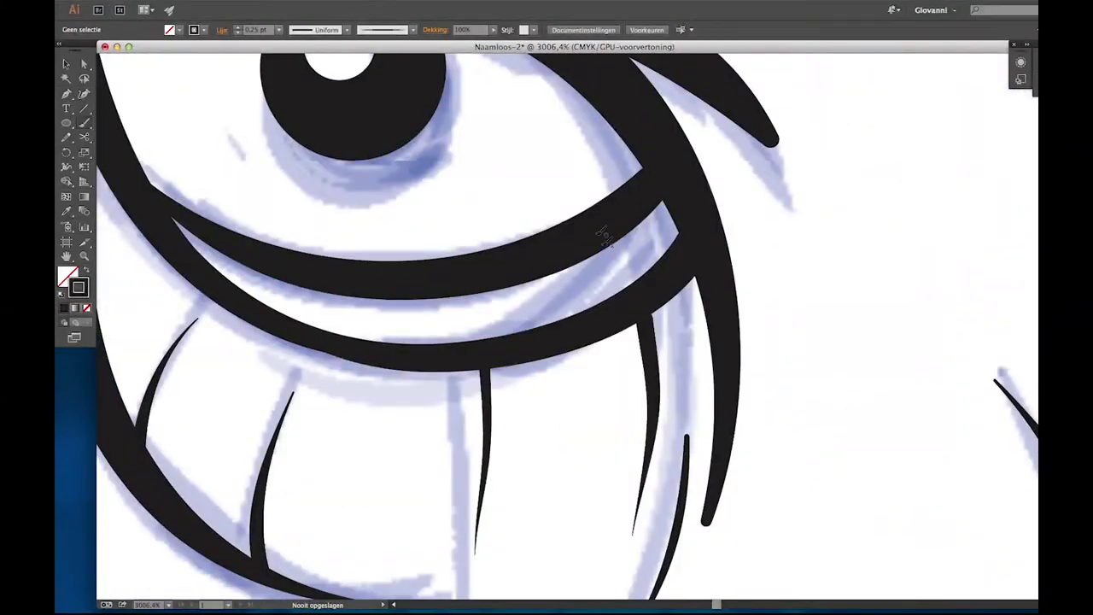
Hatch the eyelid corner and fill the eyelid with curved hatch strokes.
left_click_drag(623, 241, 611, 284)
left_click_drag(638, 237, 626, 282)
left_click_drag(675, 215, 656, 265)
left_click_drag(676, 206, 666, 256)
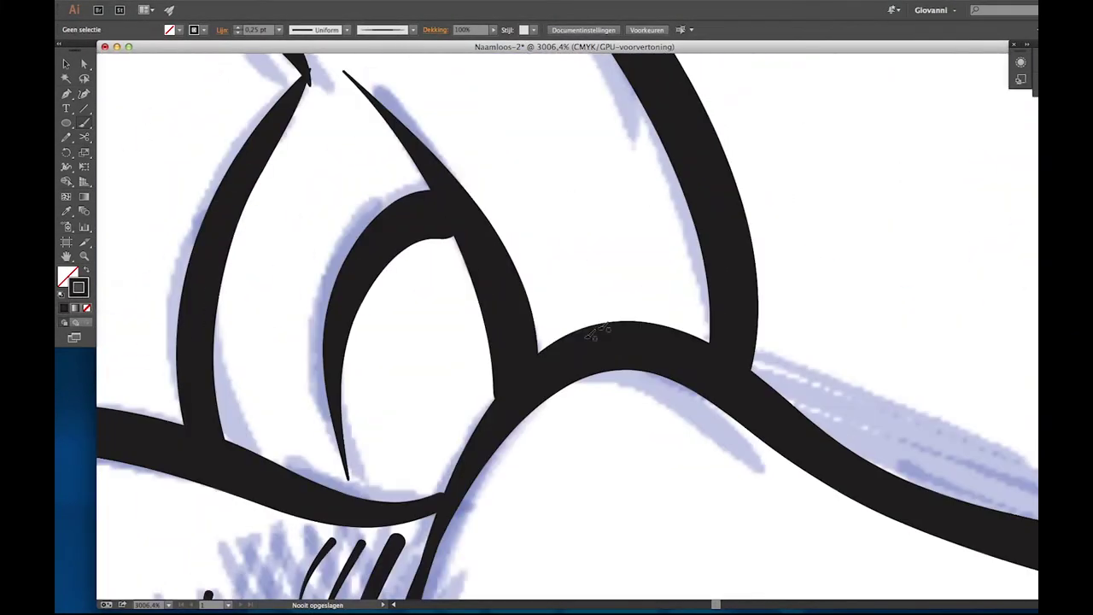
left_click_drag(538, 345, 648, 290)
left_click_drag(708, 331, 575, 326)
left_click_drag(711, 316, 591, 285)
left_click_drag(709, 310, 658, 289)
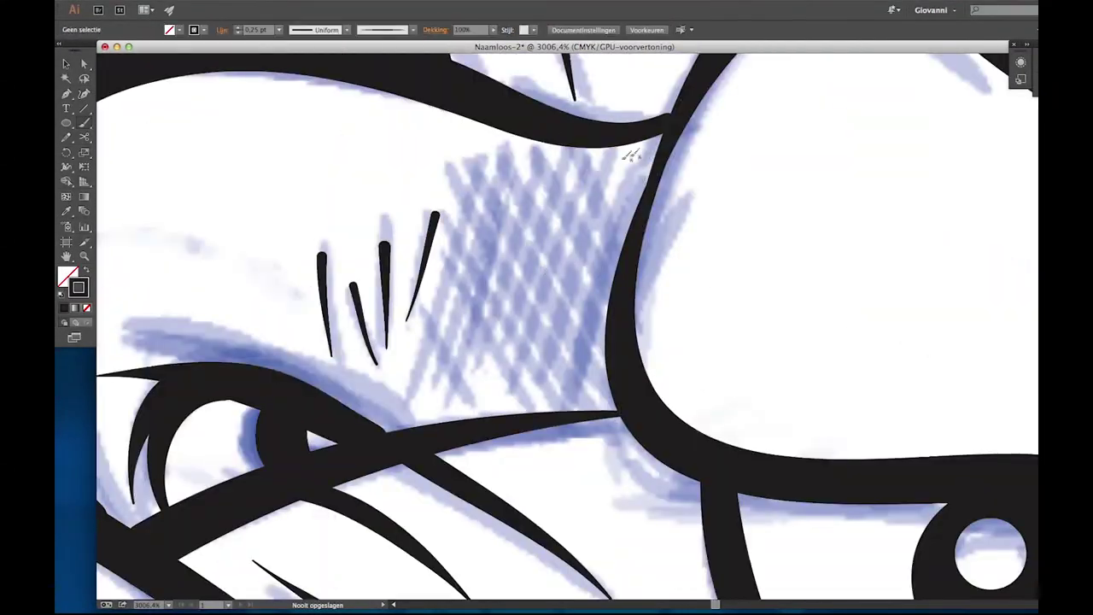
Ink tapered hatch strokes along the big curve over the blue brow crosshatching.
mouse_move(599, 150)
left_mouse_down()
mouse_move(589, 312)
mouse_move(600, 286)
left_mouse_up()
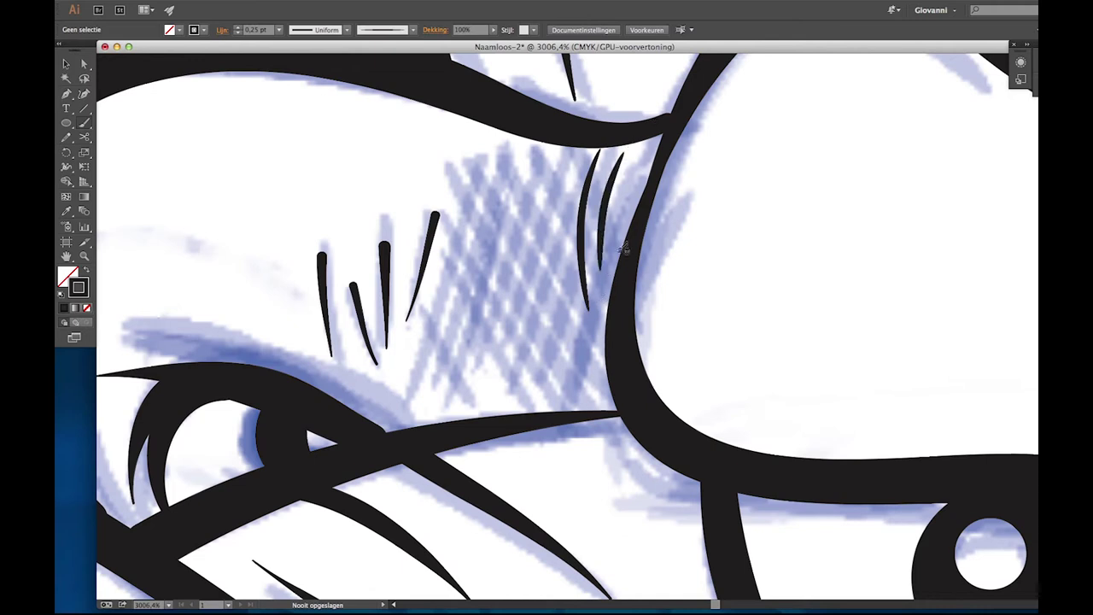
left_click_drag(646, 150, 621, 229)
left_click_drag(564, 239, 589, 374)
left_click_drag(541, 204, 559, 376)
left_click_drag(506, 299, 534, 400)
left_click_drag(519, 202, 527, 320)
left_click_drag(487, 255, 502, 393)
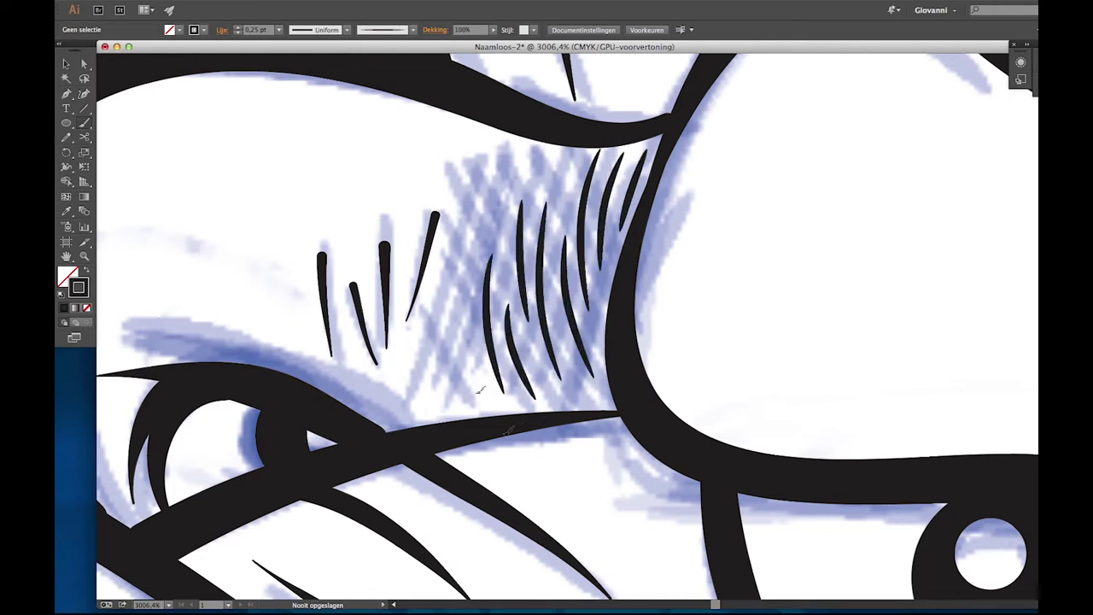
left_click_drag(468, 361, 493, 417)
left_click_drag(531, 354, 557, 411)
left_click_drag(569, 349, 595, 407)
Cross the brow hatching with up-right slanting strokes.
left_click_drag(509, 256, 480, 395)
left_click_drag(555, 214, 526, 294)
left_click_drag(560, 258, 535, 358)
left_click_drag(634, 164, 586, 229)
mouse_move(634, 186)
left_mouse_down()
mouse_move(586, 280)
mouse_move(595, 396)
left_mouse_up()
left_click_drag(572, 342, 561, 400)
Remove the faint stroke near the third toe and add a toe connector with fur spikes.
key("ctrl+0")
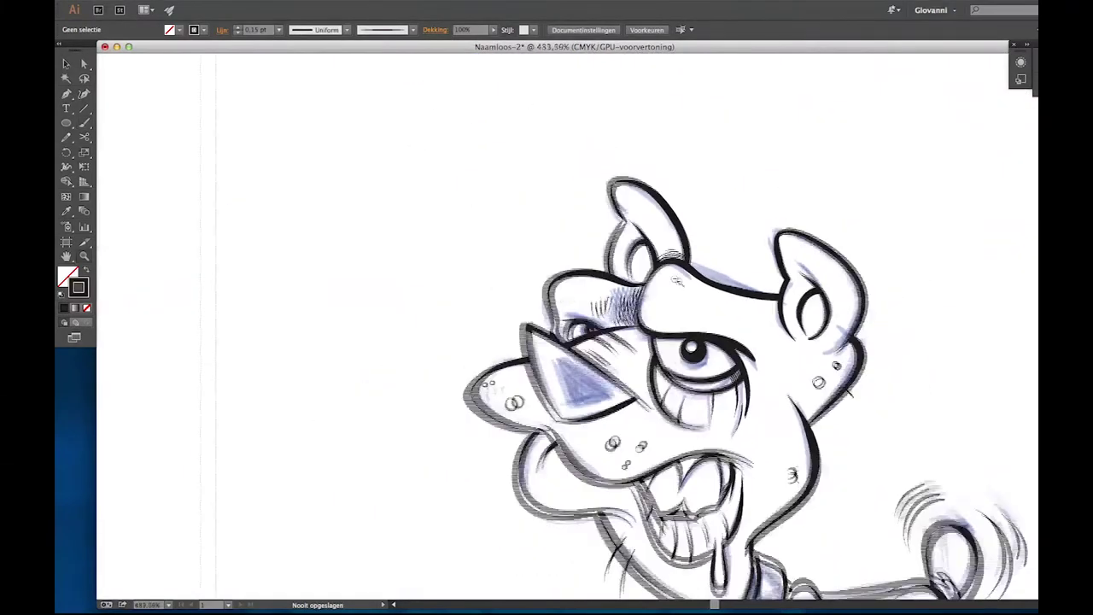
scroll(707, 256, "down", 2)
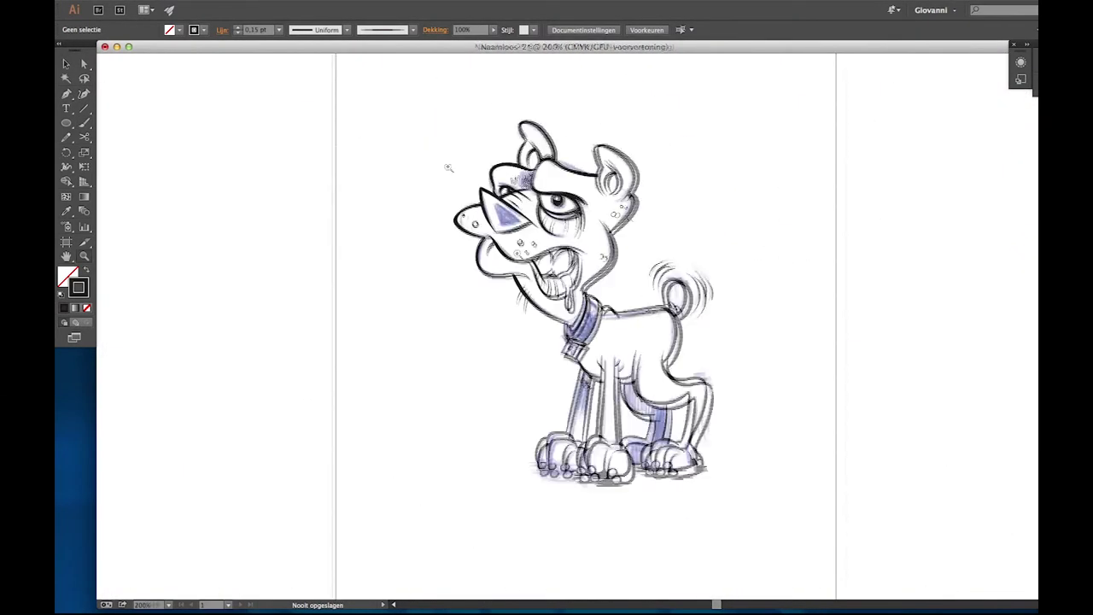
scroll(591, 284, "up", 2)
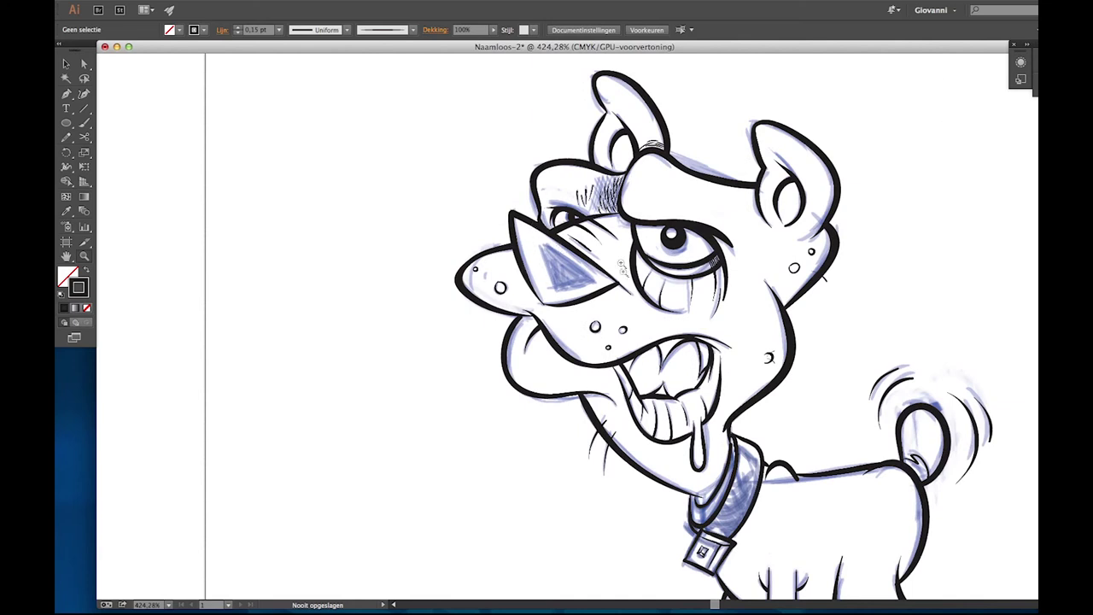
scroll(597, 342, "down", 2)
scroll(646, 324, "up", 3)
scroll(571, 341, "up", 4)
key("ctrl+z")
left_click_drag(451, 310, 494, 317)
mouse_move(266, 281)
left_mouse_down()
mouse_move(214, 280)
mouse_move(167, 299)
left_mouse_up()
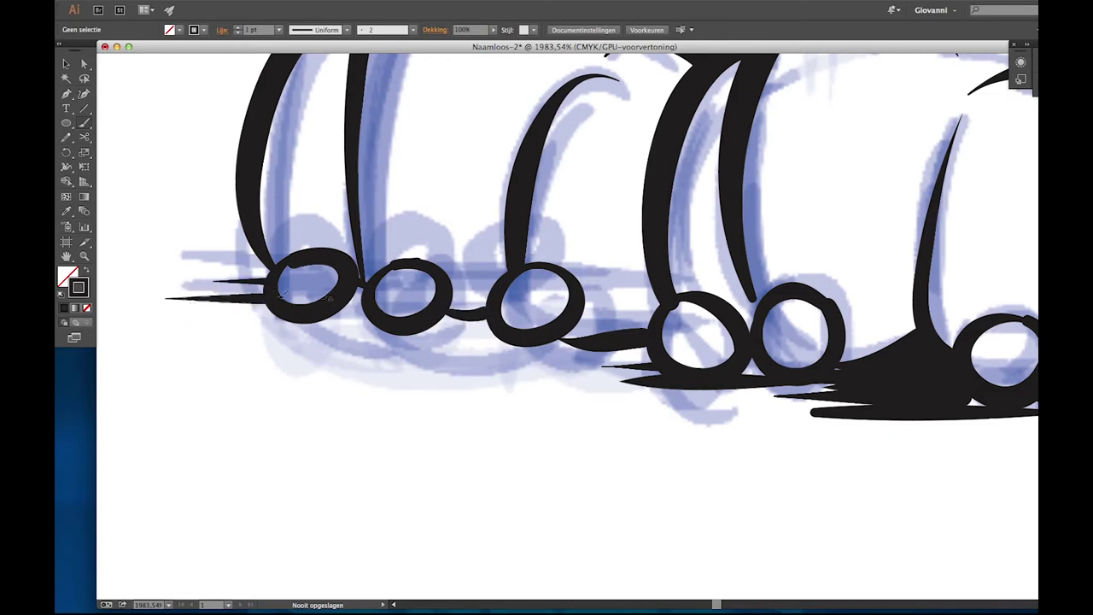
Layer thick tapered shadow strokes under and between the first three toes.
mouse_move(272, 330)
left_mouse_down()
mouse_move(576, 345)
mouse_move(279, 342)
left_mouse_up()
left_click_drag(211, 334, 355, 337)
left_click_drag(245, 318, 376, 316)
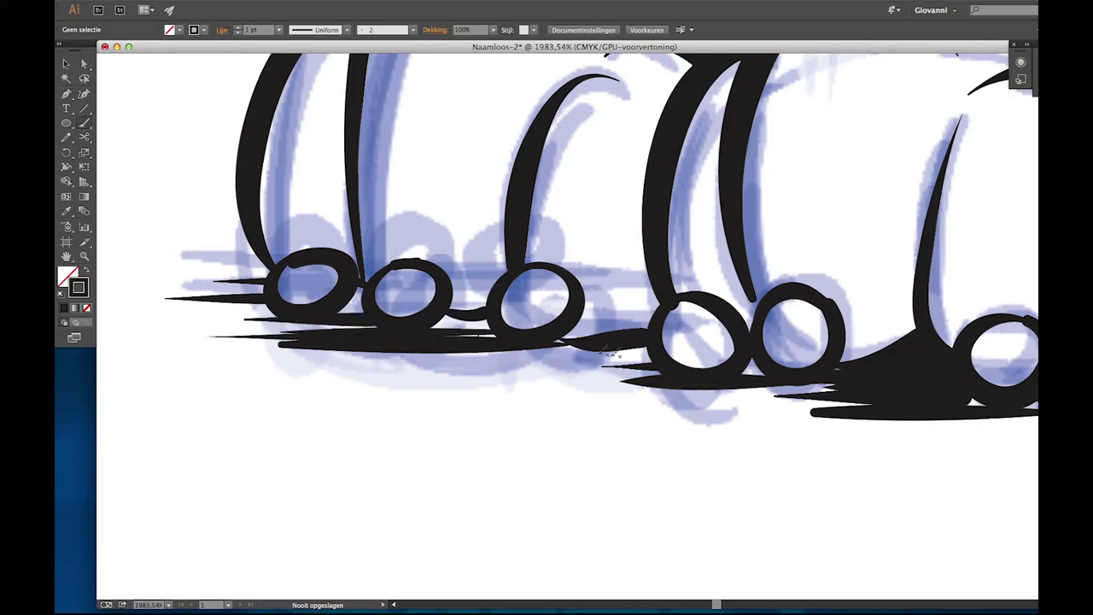
left_click_drag(609, 352, 465, 355)
left_click_drag(626, 350, 499, 359)
left_click_drag(432, 356, 337, 357)
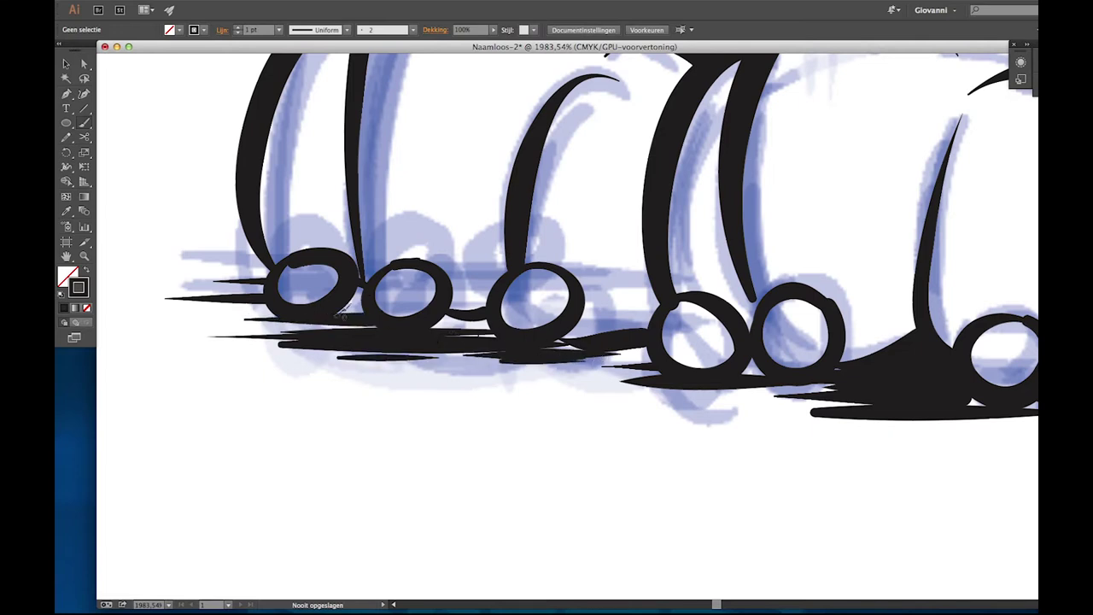
left_click_drag(441, 317, 468, 322)
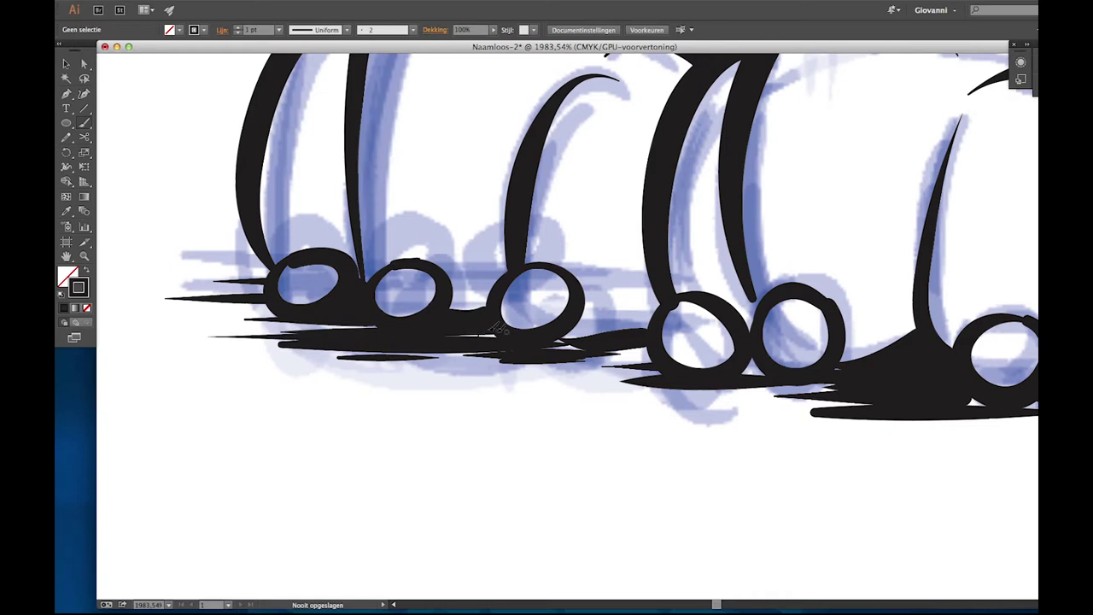
mouse_move(300, 321)
left_mouse_down()
mouse_move(486, 320)
mouse_move(524, 335)
left_mouse_up()
left_click_drag(589, 340, 623, 343)
Fill the gap between the middle toes and shade under the remaining toes.
scroll(558, 532, "up", 3)
scroll(559, 532, "left", 3)
scroll(558, 409, "down", 3)
scroll(558, 409, "right", 5)
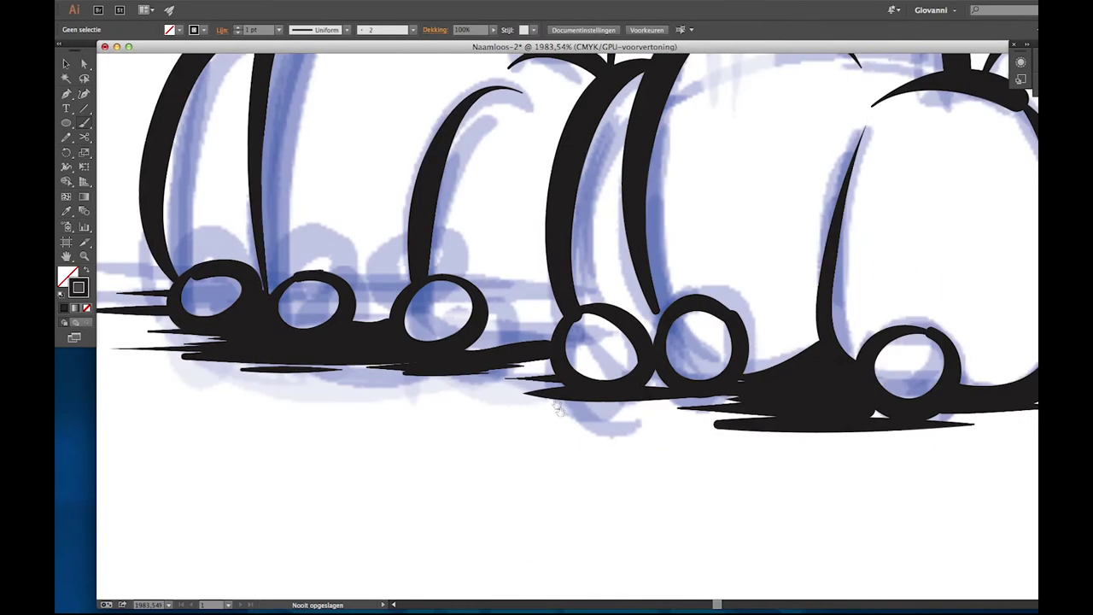
left_click_drag(650, 382, 745, 381)
left_click_drag(574, 322, 611, 312)
scroll(799, 445, "right", 5)
scroll(798, 446, "right", 5)
scroll(799, 446, "up", 2)
left_click_drag(453, 393, 511, 392)
scroll(533, 400, "right", 5)
scroll(534, 399, "down", 1)
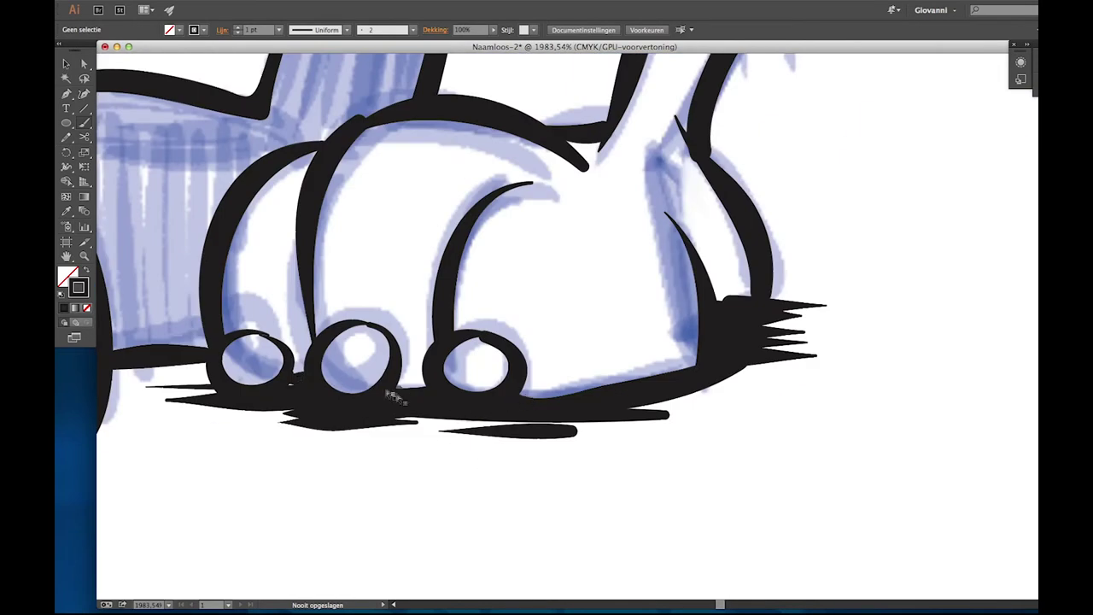
scroll(301, 382, "down", 5)
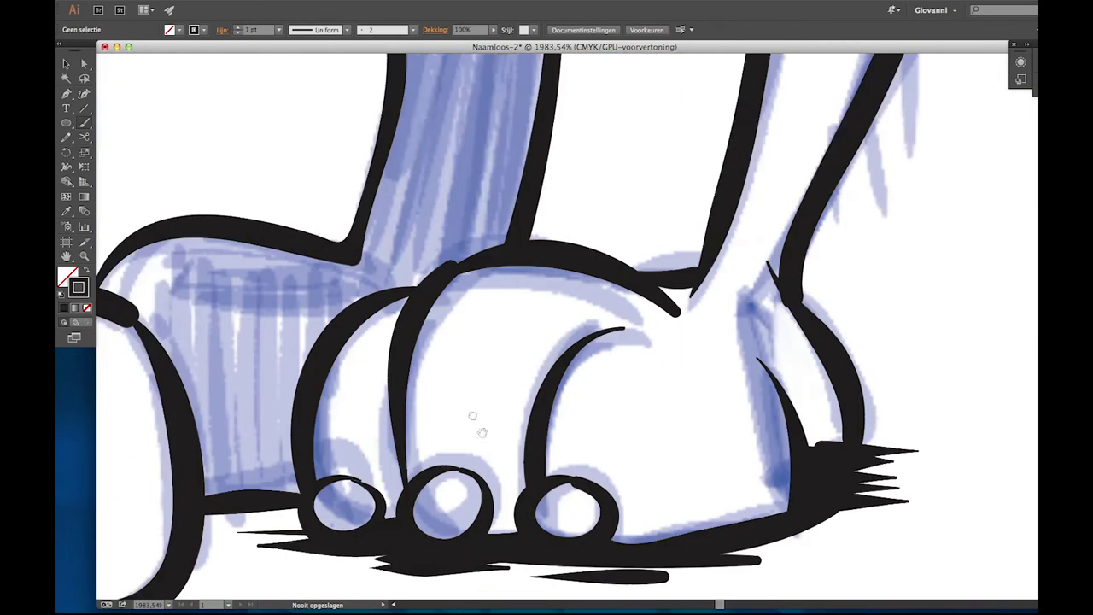
scroll(427, 299, "up", 3)
scroll(512, 256, "down", 5)
scroll(543, 228, "down", 2)
scroll(543, 228, "down", 3)
scroll(647, 281, "down", 3)
scroll(912, 203, "right", 2)
key("ctrl+a")
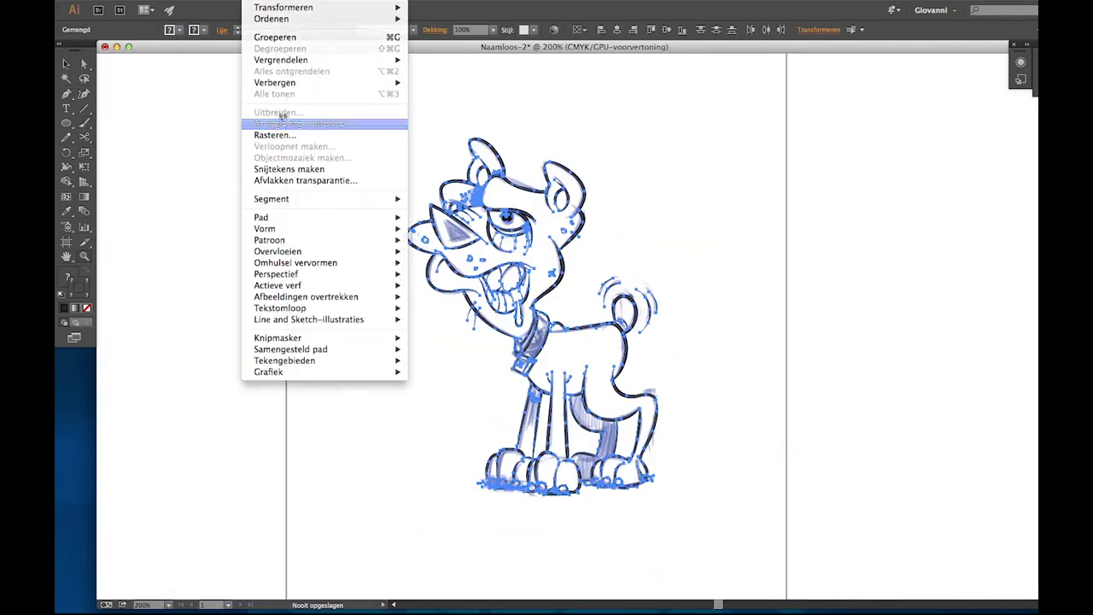
key("ctrl+g")
scroll(561, 282, "up", 4)
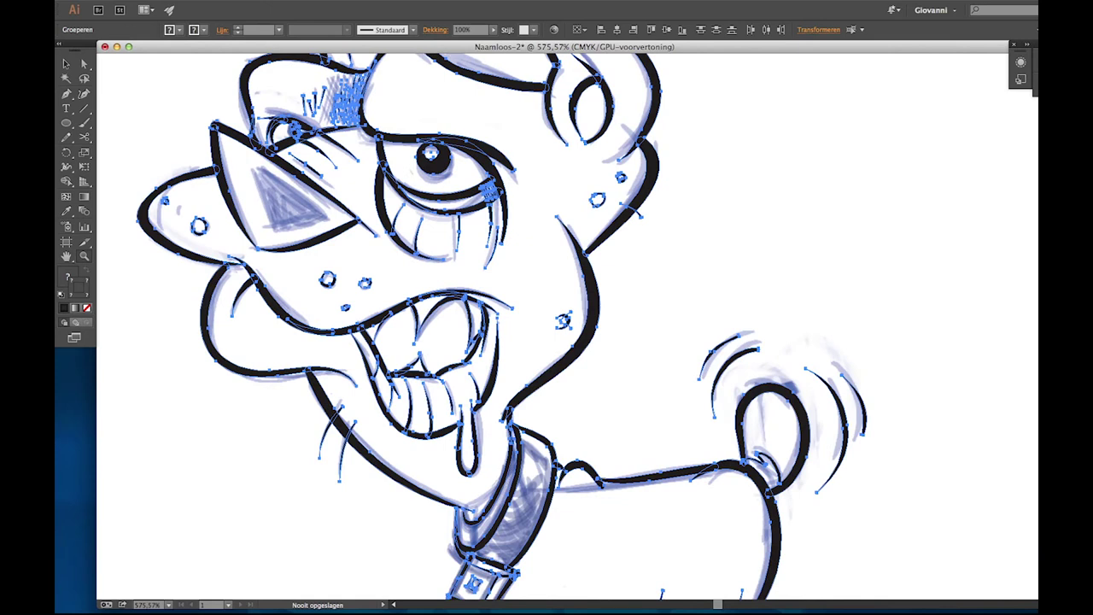
key("ctrl+8")
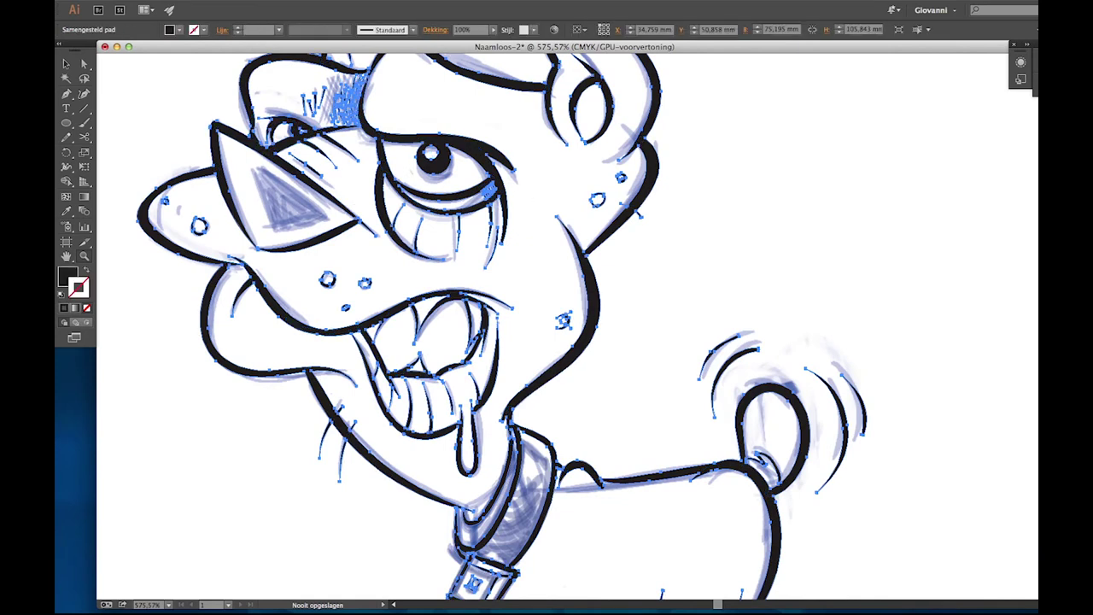
key("ctrl+shift+a")
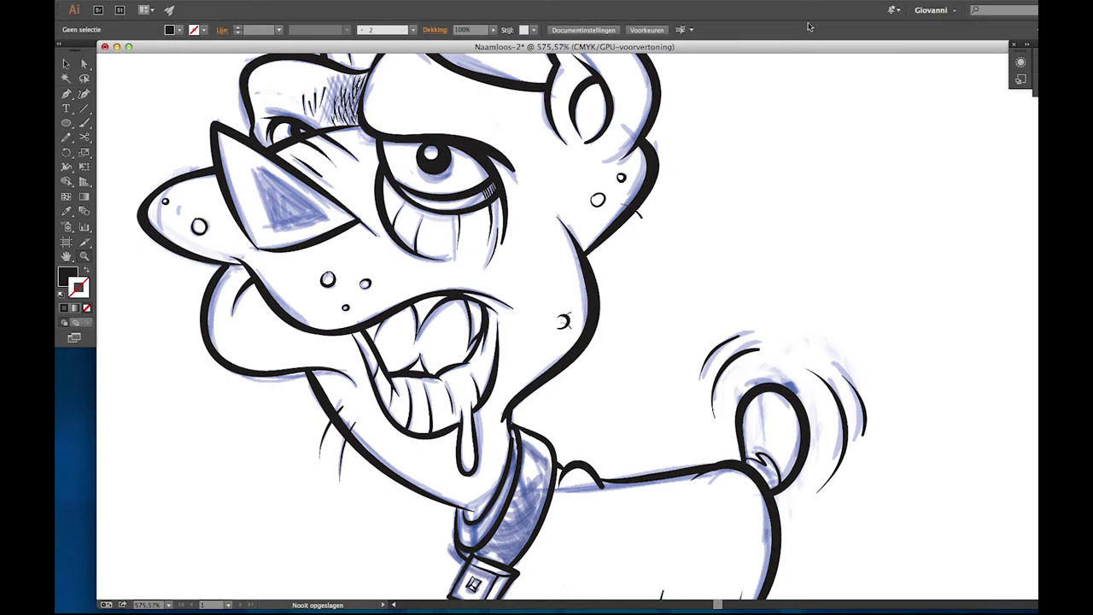
Set the artwork layer's highlight colour to blue in Layer Options.
left_click(478, 276)
left_click(649, 356)
key("ctrl+a")
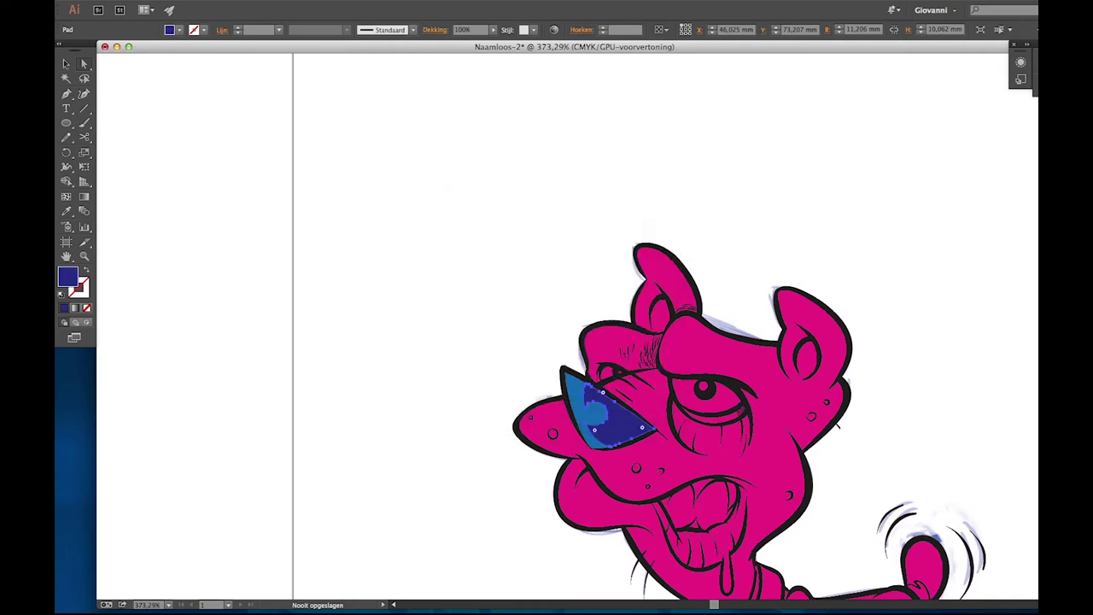
Change the large face shape's fill from pink to tan.
left_click(726, 359)
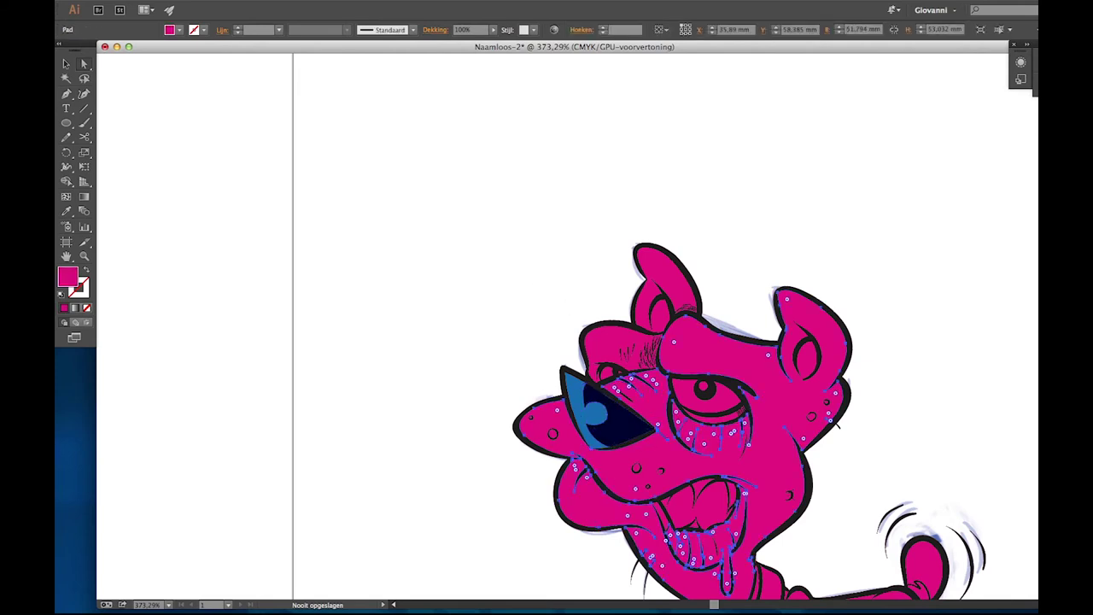
left_click(623, 350)
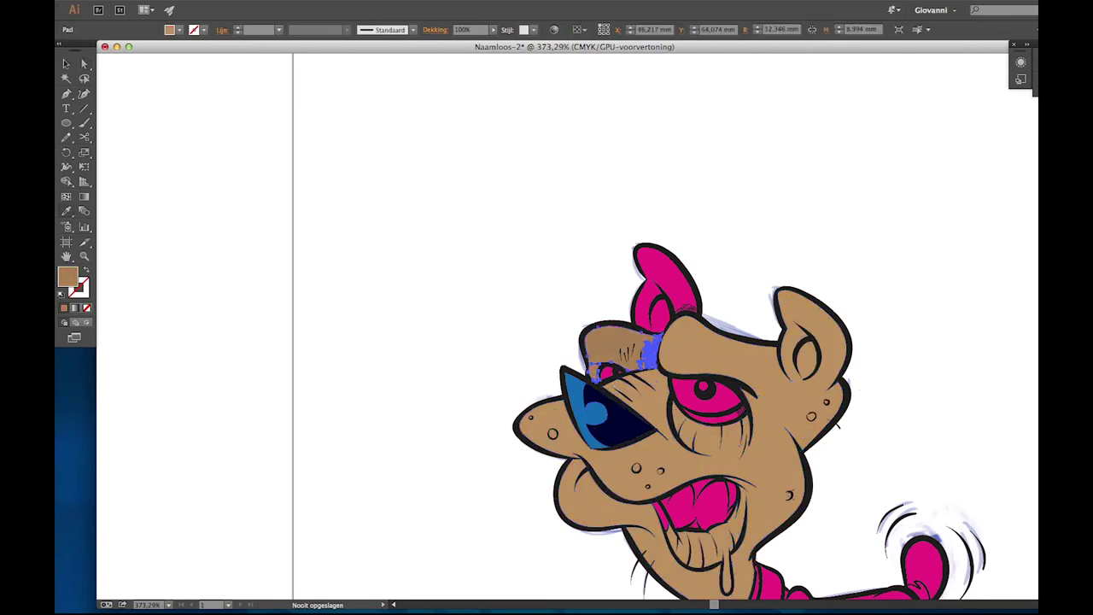
key("ctrl+plus")
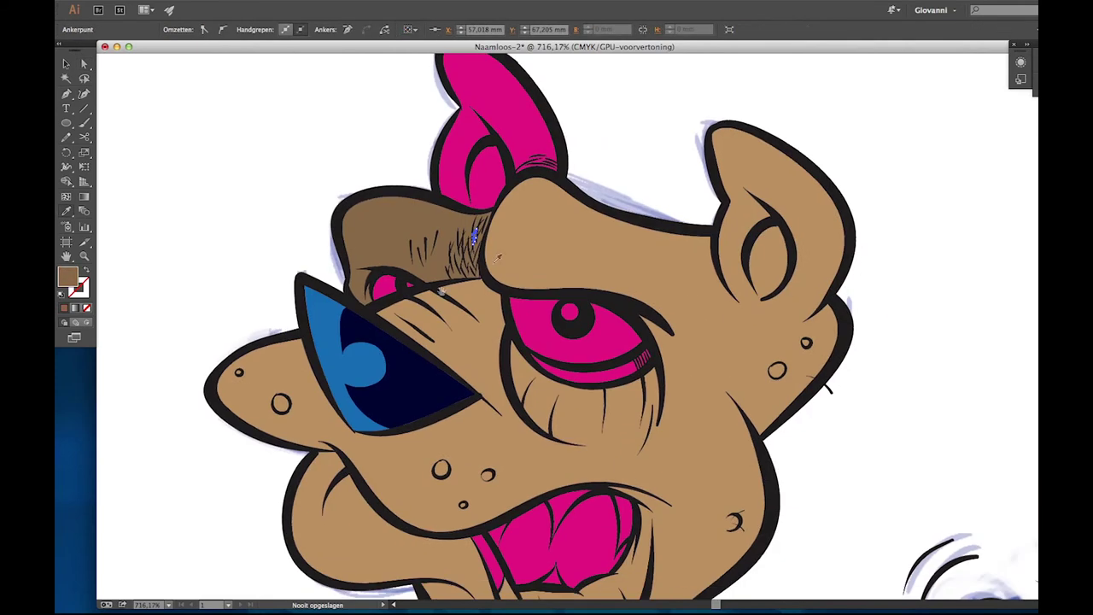
Give the forehead a brown gradient fill and group it with its hatching.
key("ctrl+shift+a")
left_click(429, 225)
left_click(466, 243, "shift")
double_click(67, 276)
key("Return")
key("period")
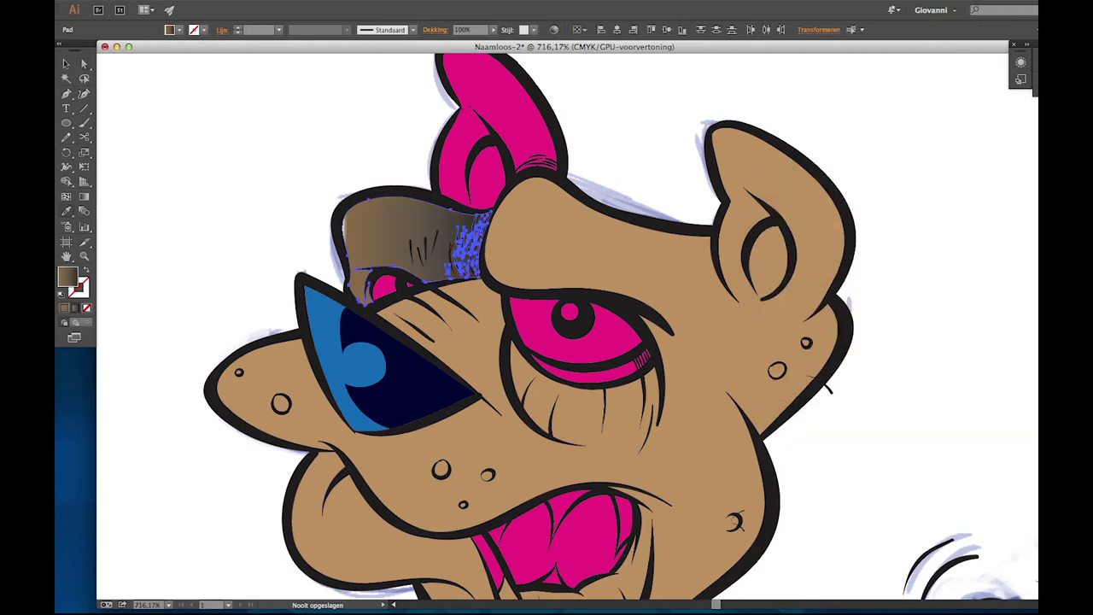
key("comma")
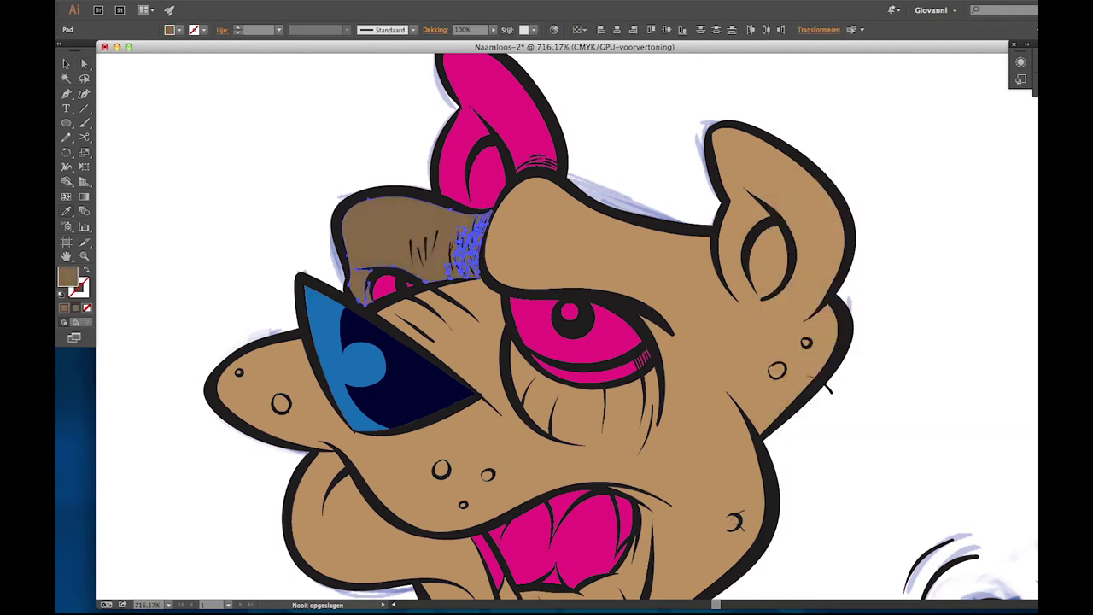
key("a")
key("period")
key("ctrl+h")
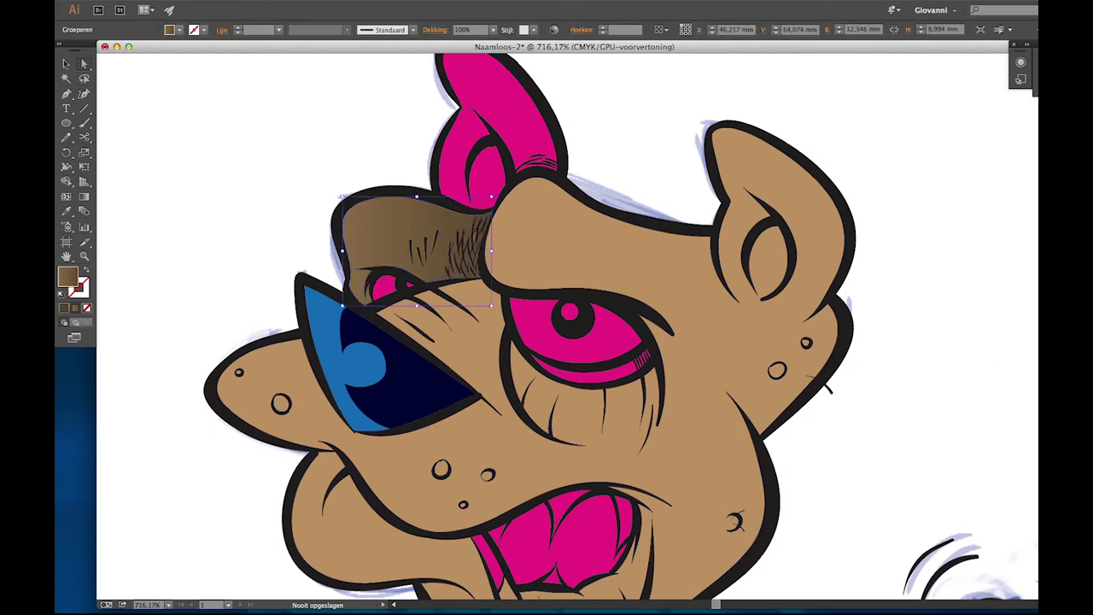
left_click(497, 259)
Replace the pink horn's fill with the brown gradient.
left_click(492, 124)
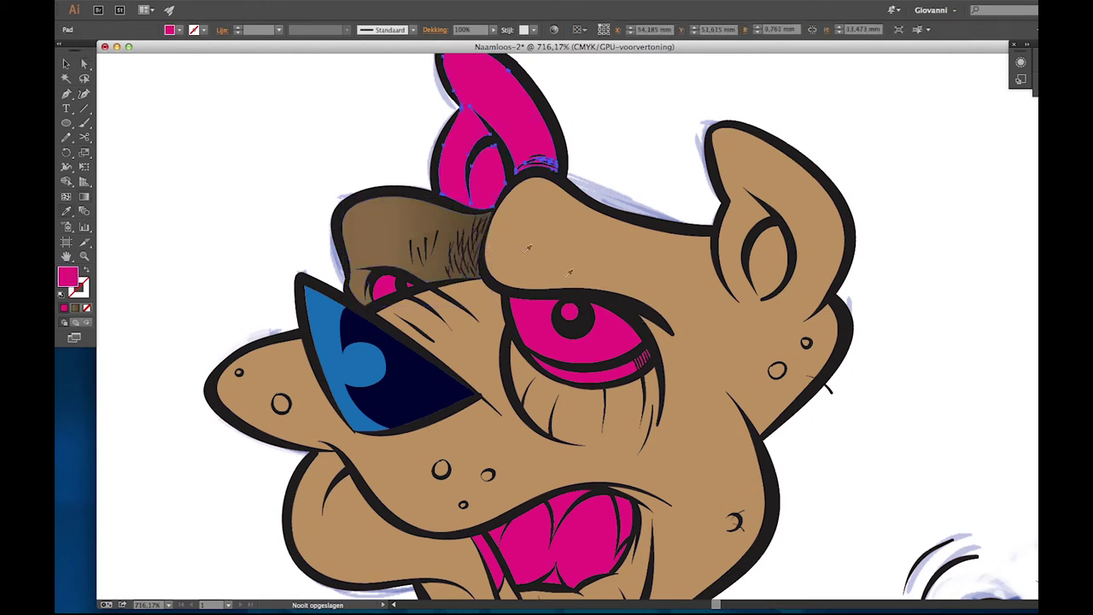
key("period")
scroll(497, 129, "up", 2)
key("ctrl+shift+a")
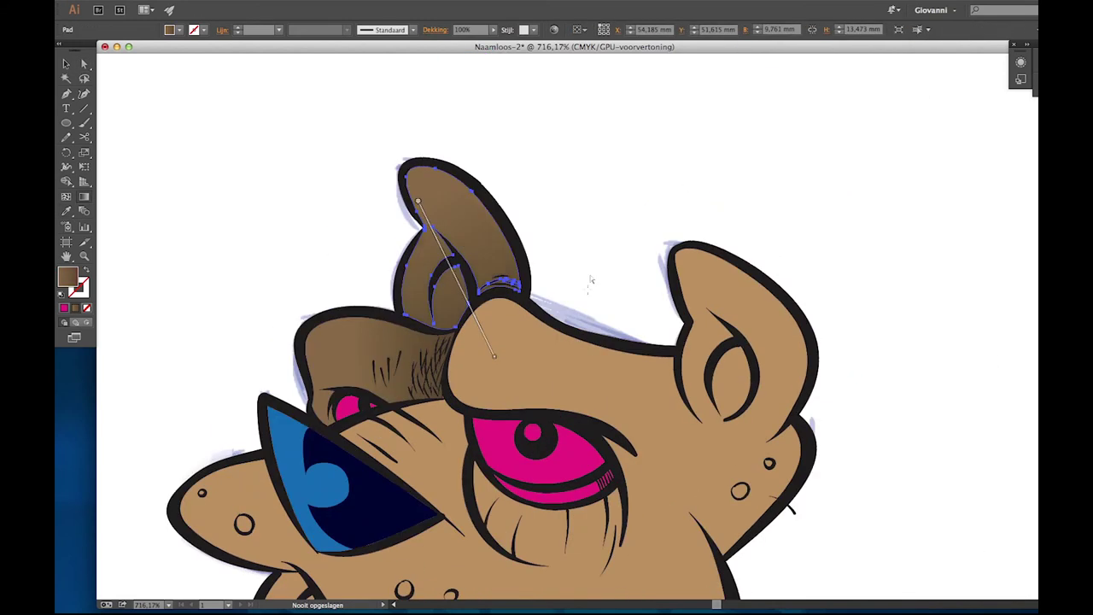
scroll(551, 367, "down", 5)
Fill the lips and drool grey, undoing an unwanted face recolour.
left_click(478, 359)
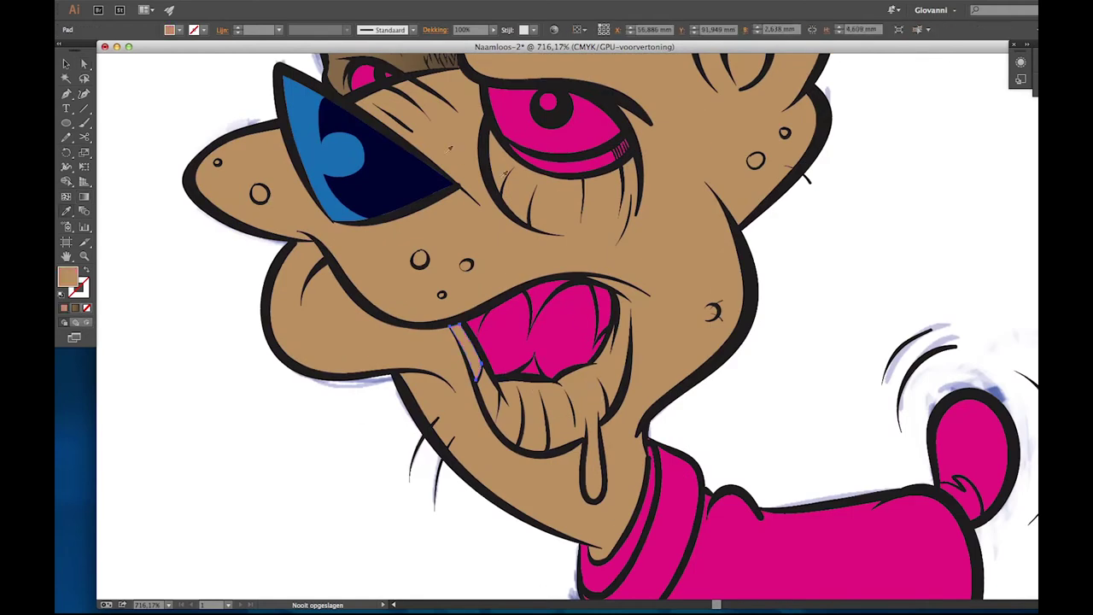
left_click_drag(196, 56, 820, 556)
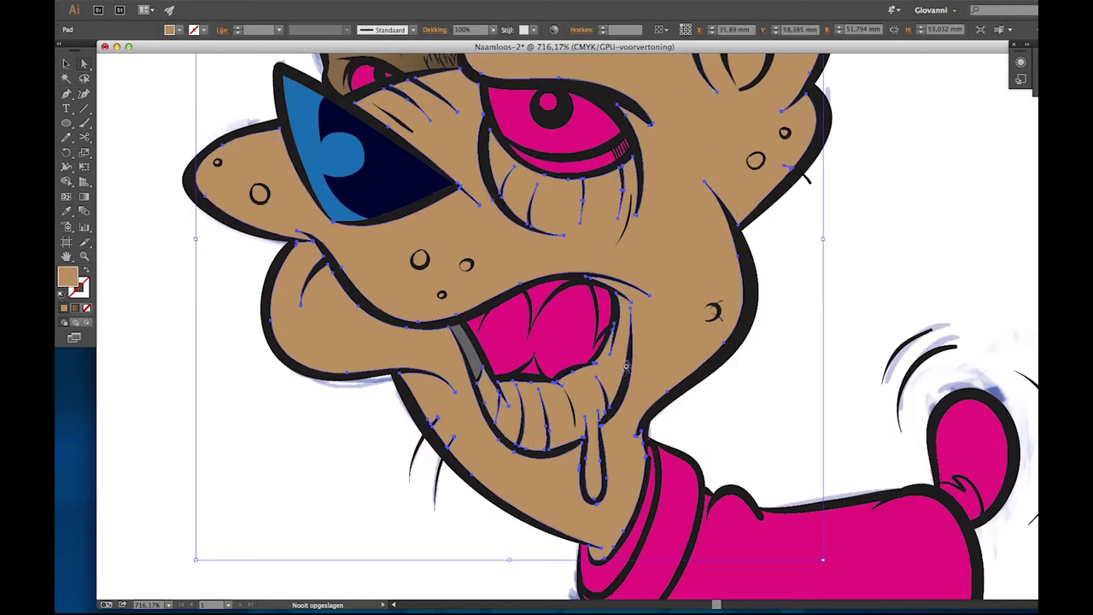
scroll(582, 261, "up", 1)
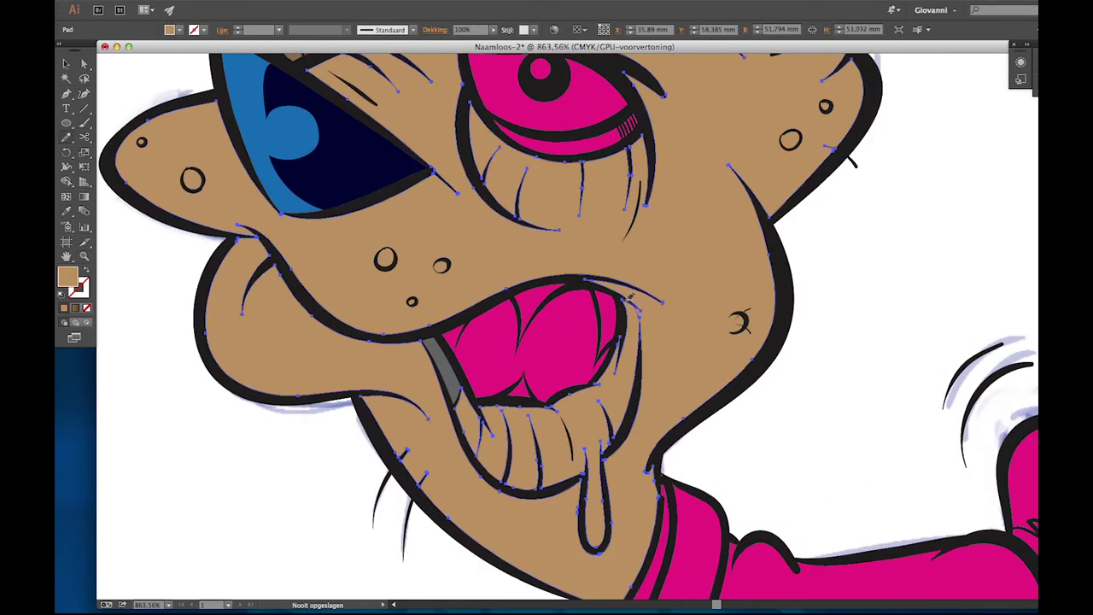
left_click(677, 316)
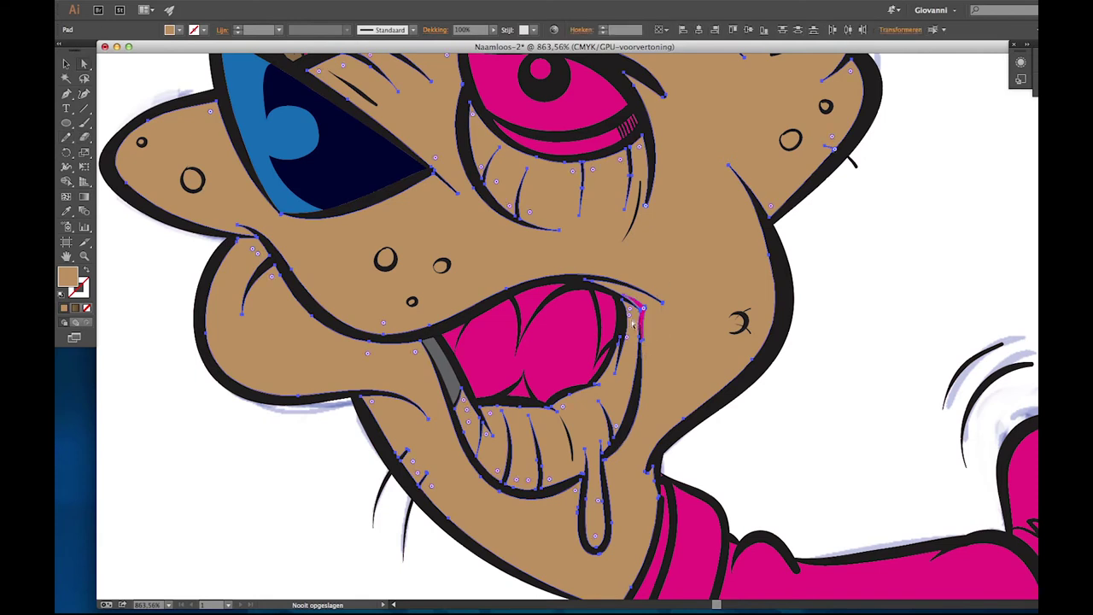
key("ctrl+z")
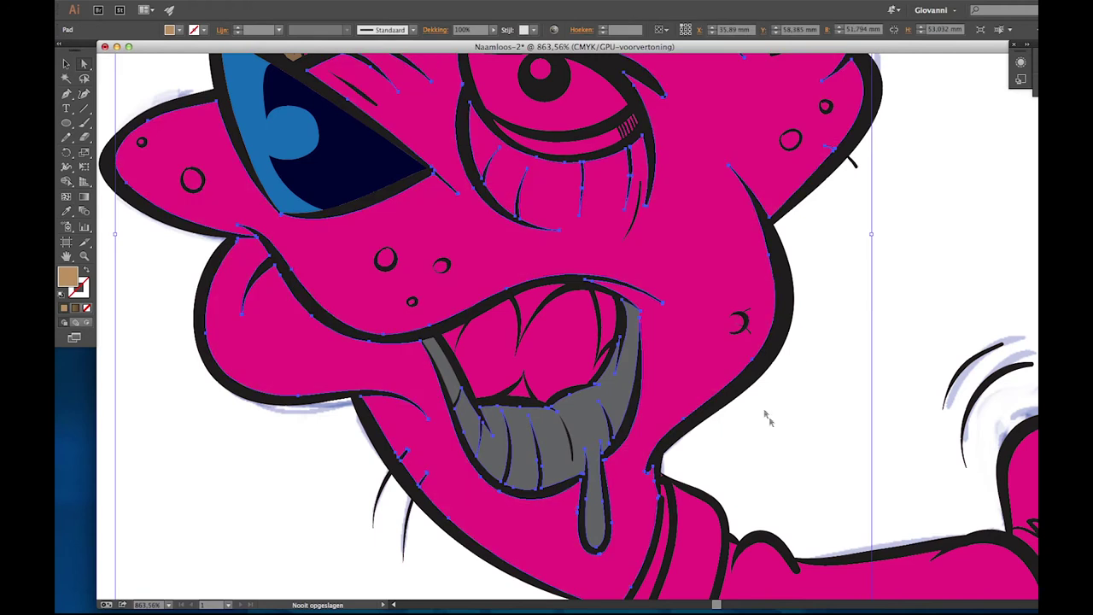
key("ctrl+0")
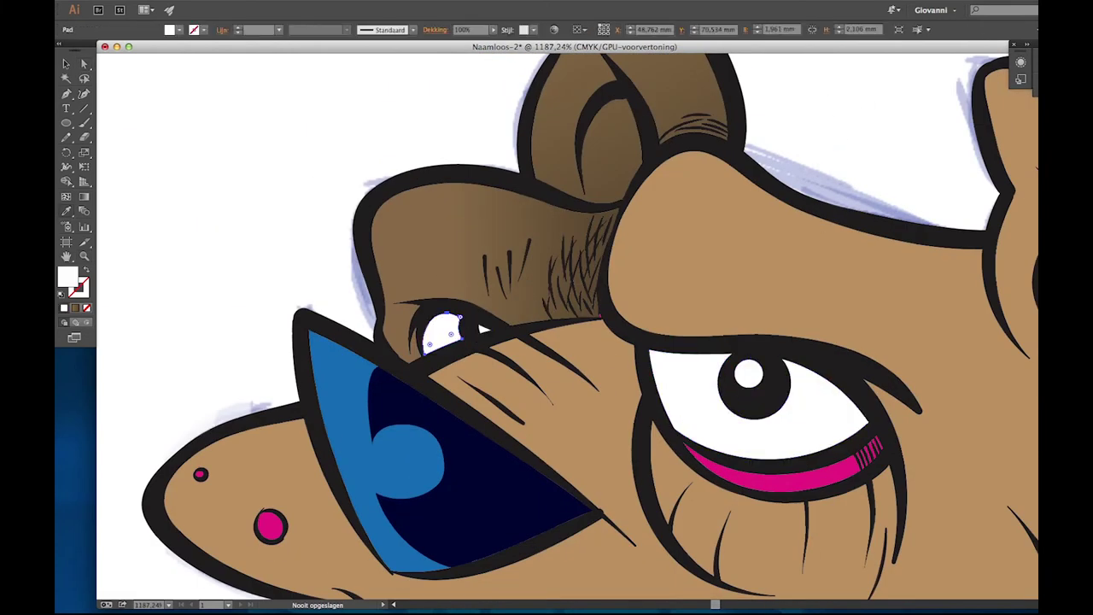
Give the small far eye a light grey fill and pick the eyelid hatch strokes.
left_click(483, 330)
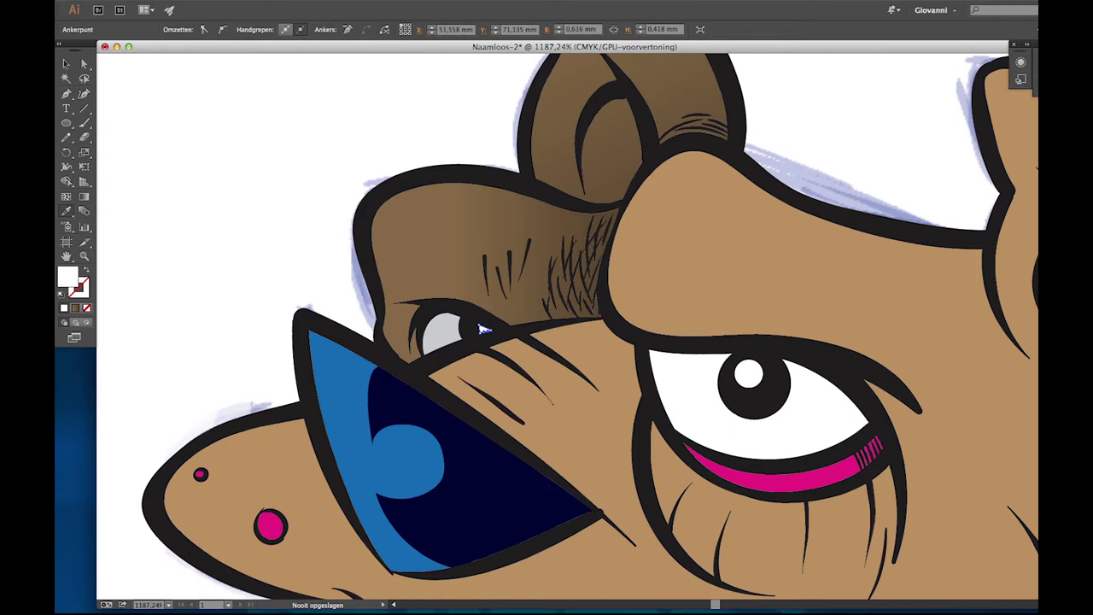
key("ctrl+z")
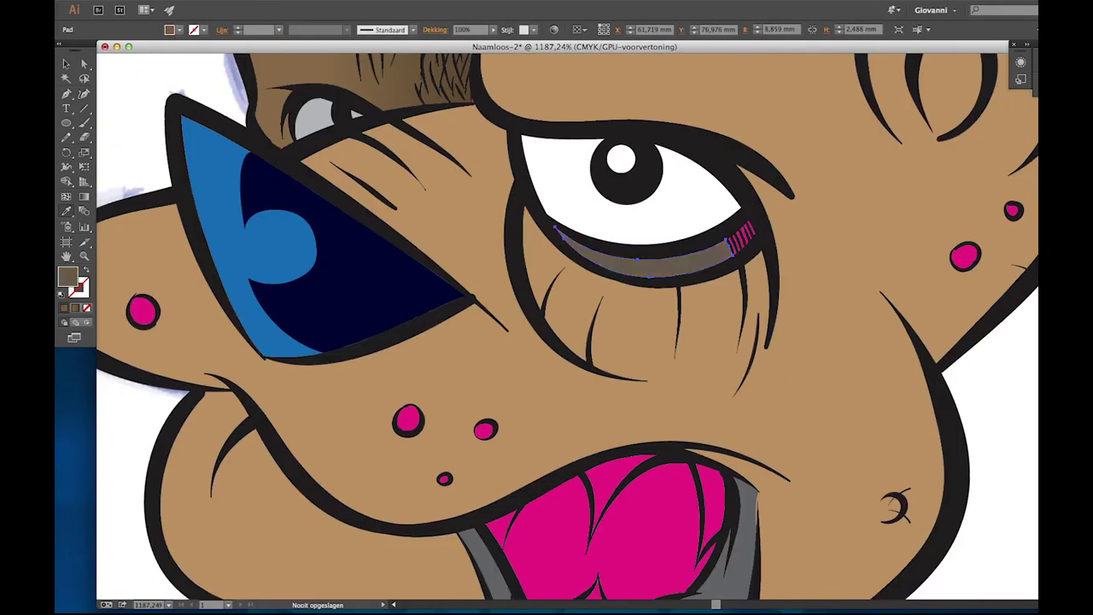
left_click(743, 232)
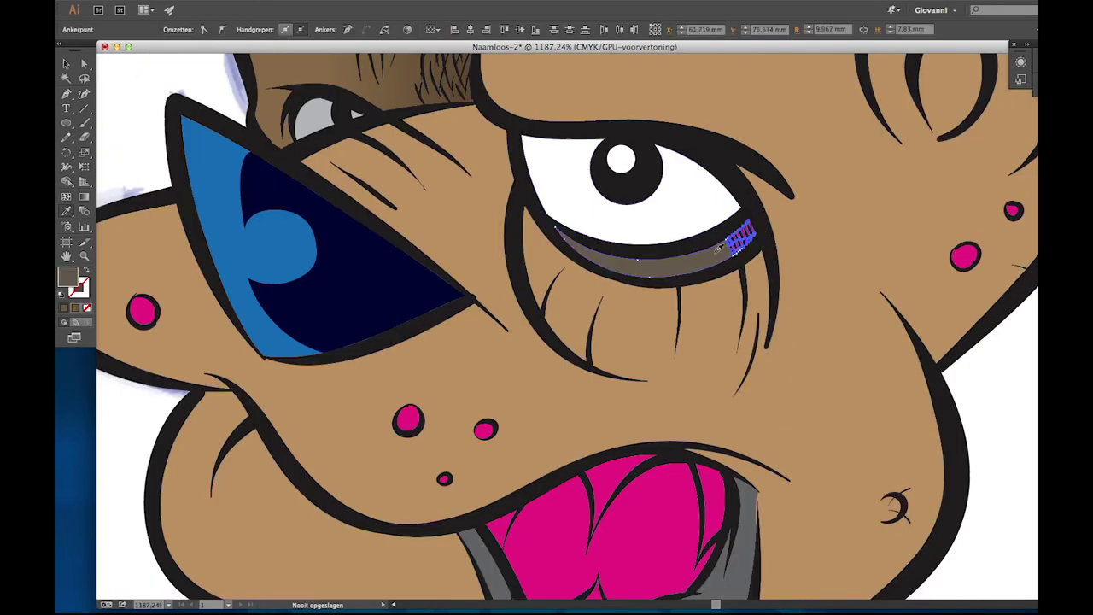
scroll(537, 322, "up", 5)
left_click(535, 319)
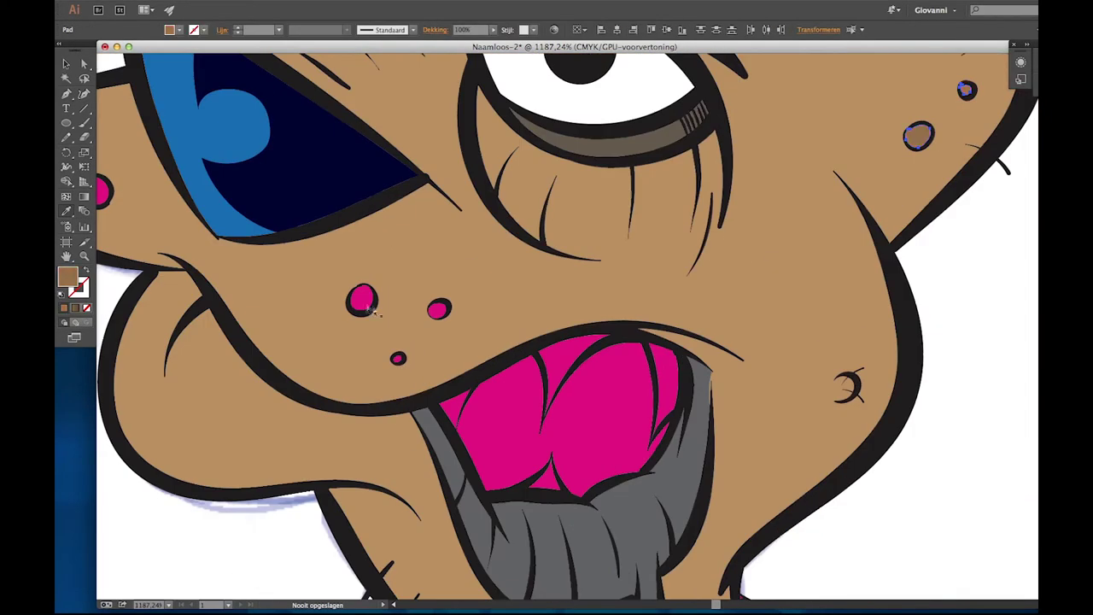
Colour the pink nose dots brown and select the gum shape behind the teeth.
left_click(361, 299)
left_click(439, 308)
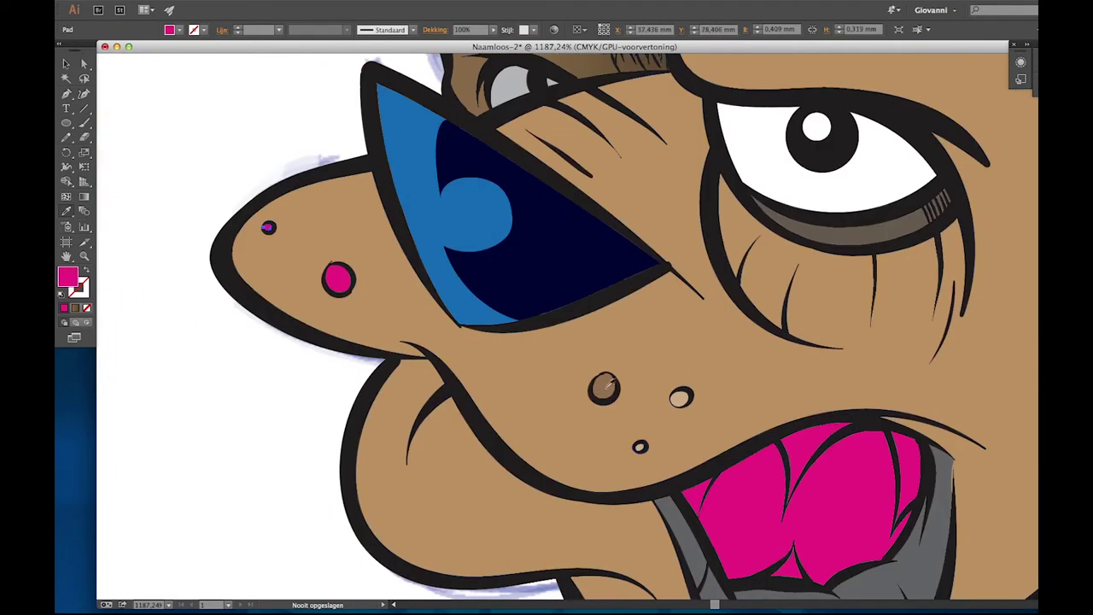
left_click(337, 279)
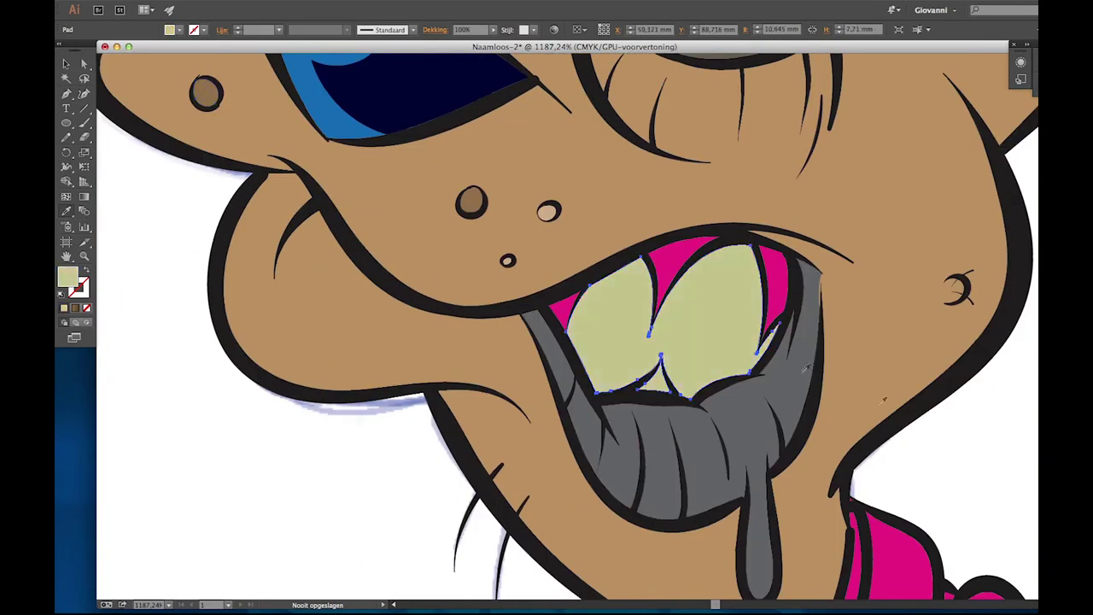
left_click(677, 277)
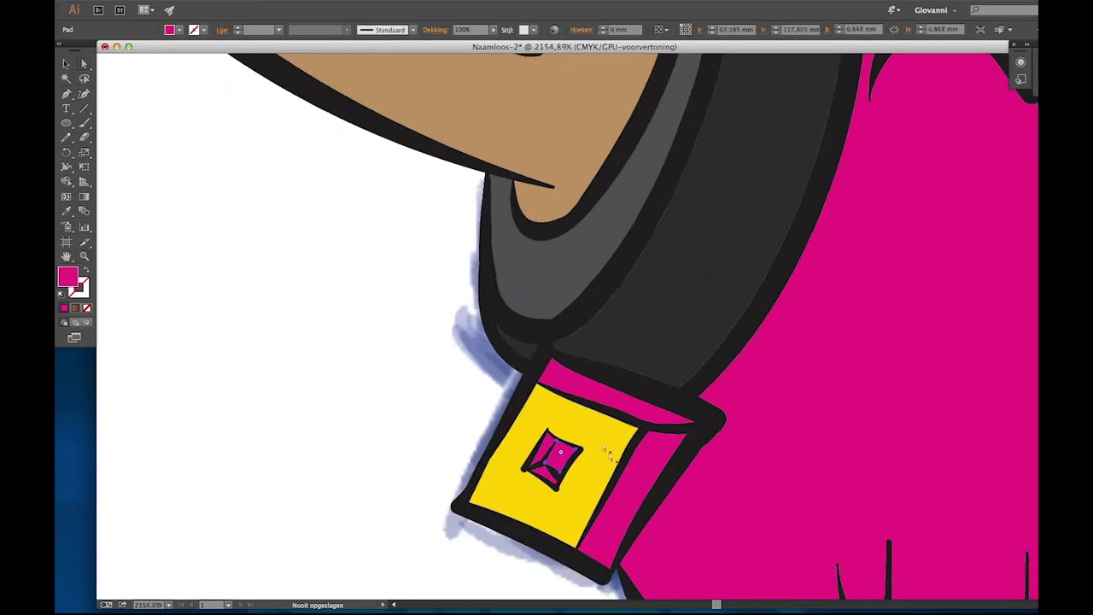
Colour the collar tag's side faces light orange and tan.
left_click(553, 457)
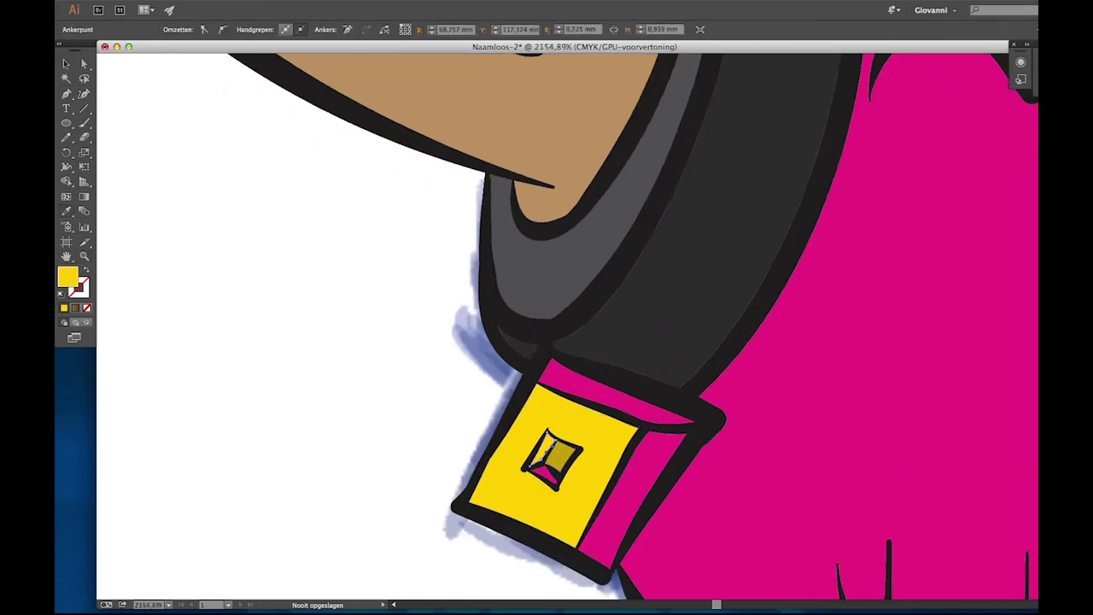
left_click(636, 483)
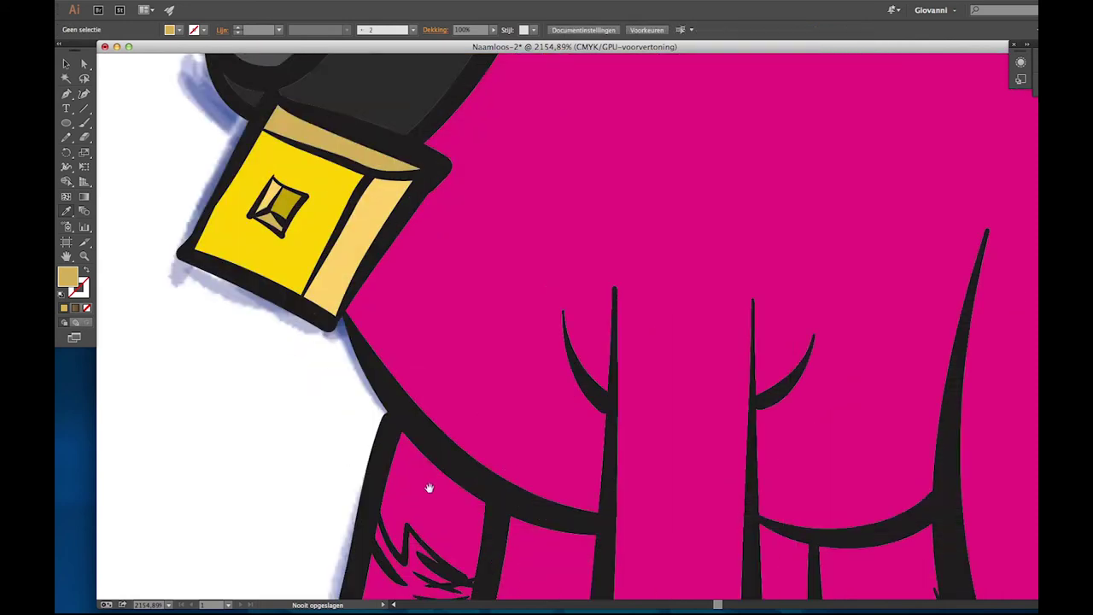
left_click_drag(429, 487, 386, 352)
left_click(362, 327)
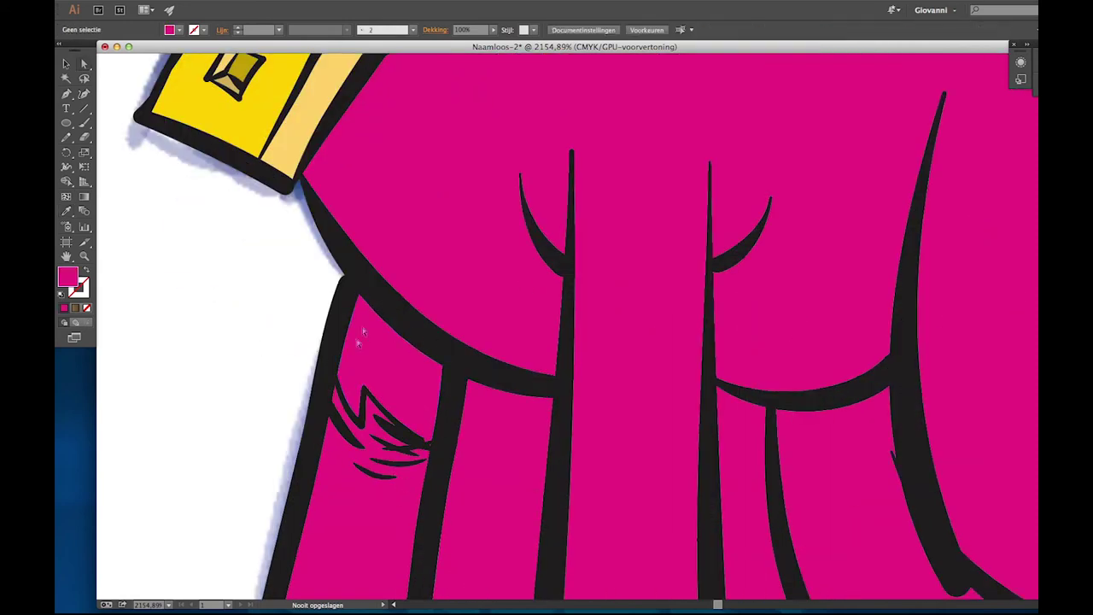
key("ctrl+0")
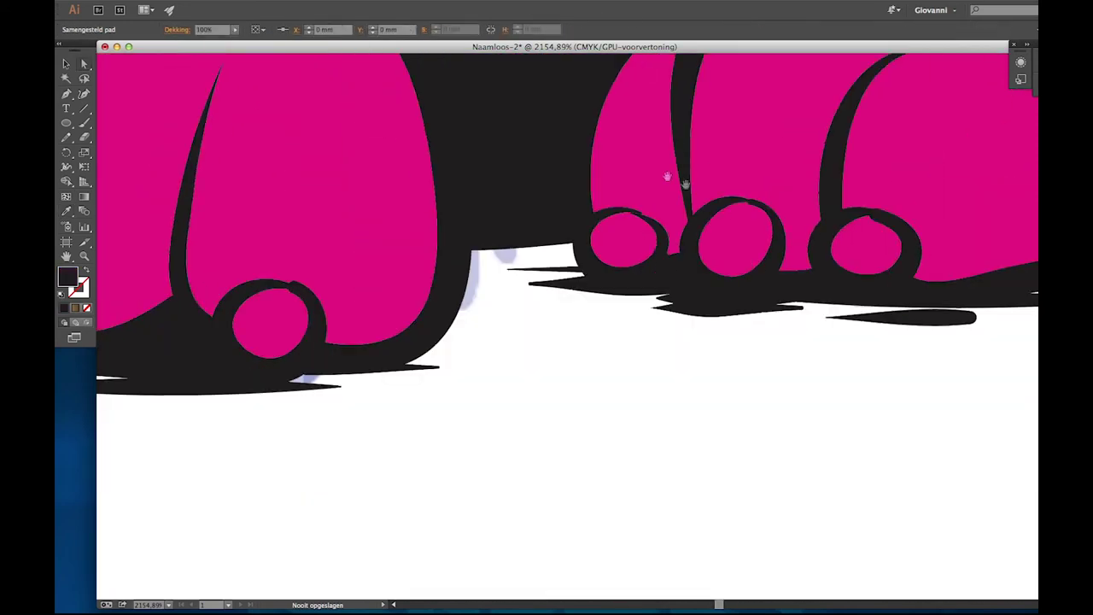
left_click(669, 391)
Recolour the pink body, leg and right-paw toe brown.
left_click(576, 410)
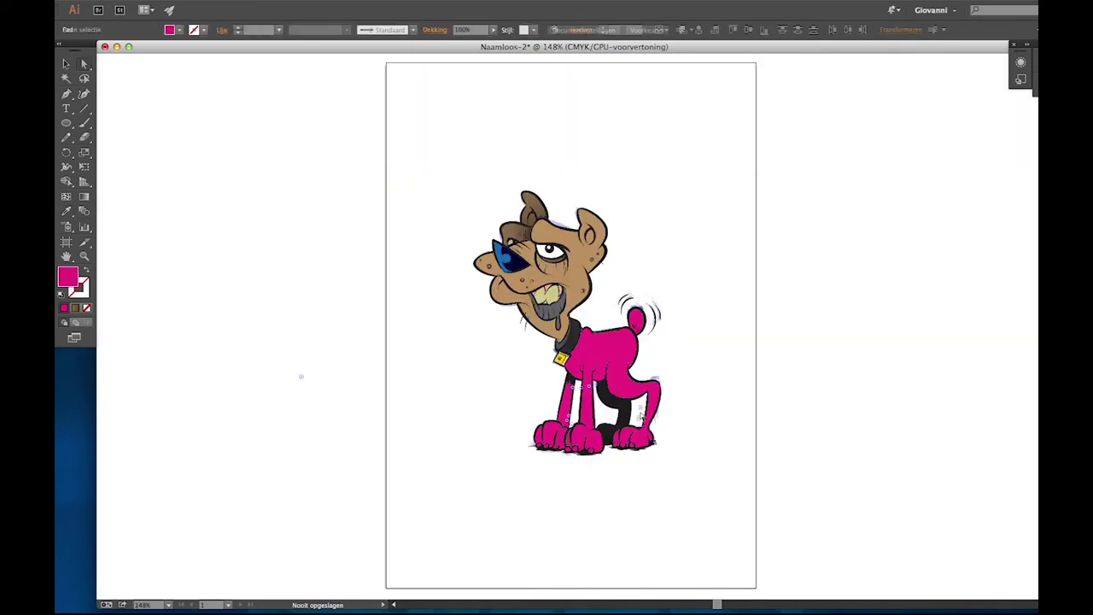
scroll(609, 345, "up", 5)
key("i")
left_click(478, 171)
left_click(414, 547)
scroll(451, 326, "down", 5)
scroll(451, 326, "up", 10)
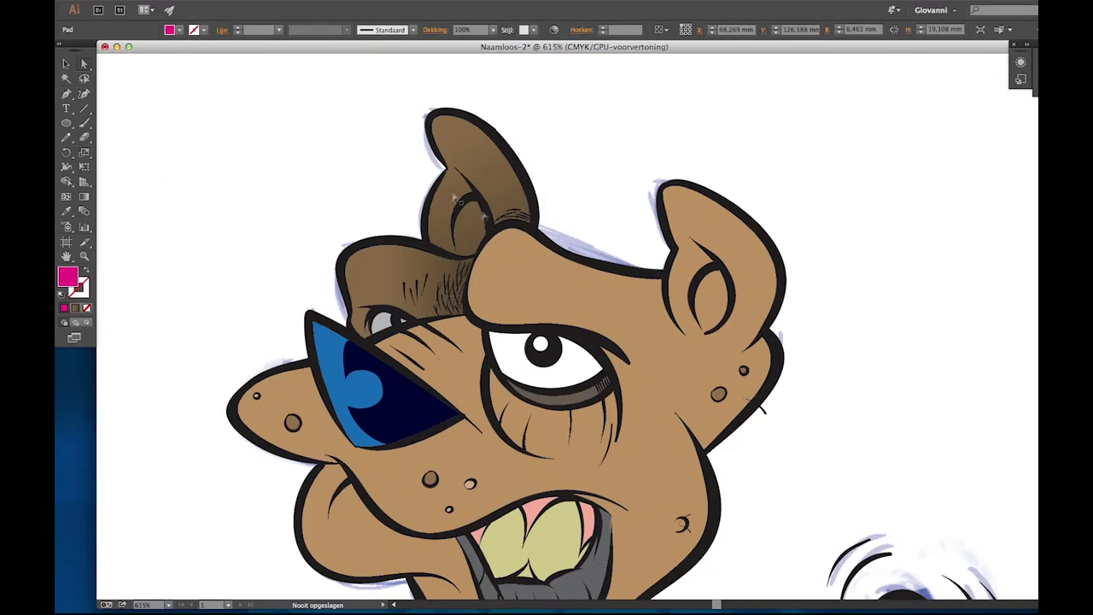
left_click(512, 444)
scroll(668, 508, "down", 10)
left_click(700, 401)
Shade the left front paw with a brown gradient, then select the pink toenails.
left_click(419, 400)
key("g")
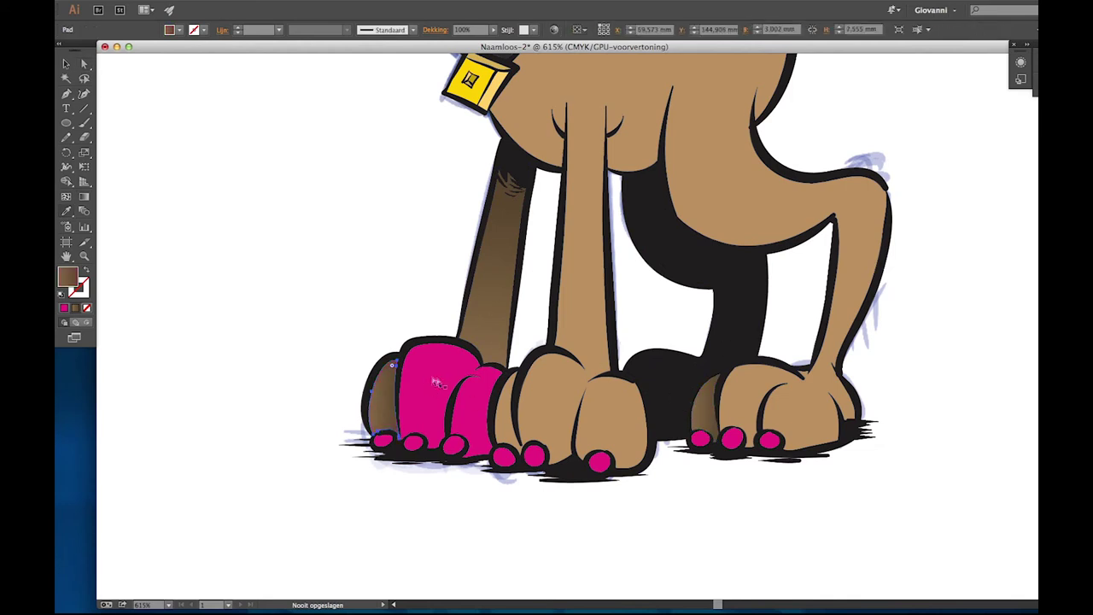
left_click_drag(405, 395, 501, 406)
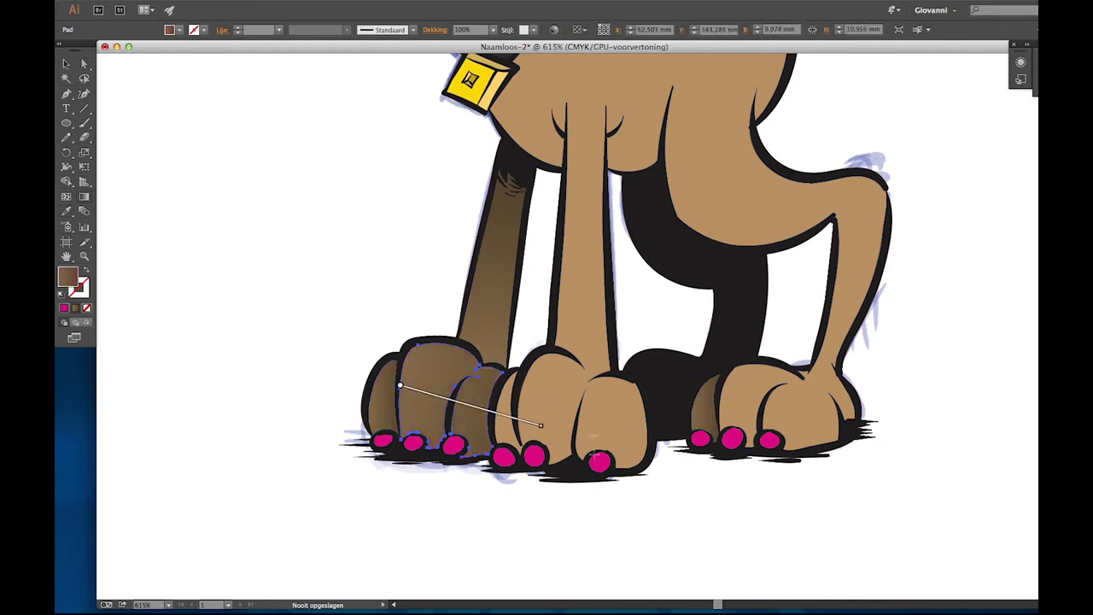
left_click(504, 458)
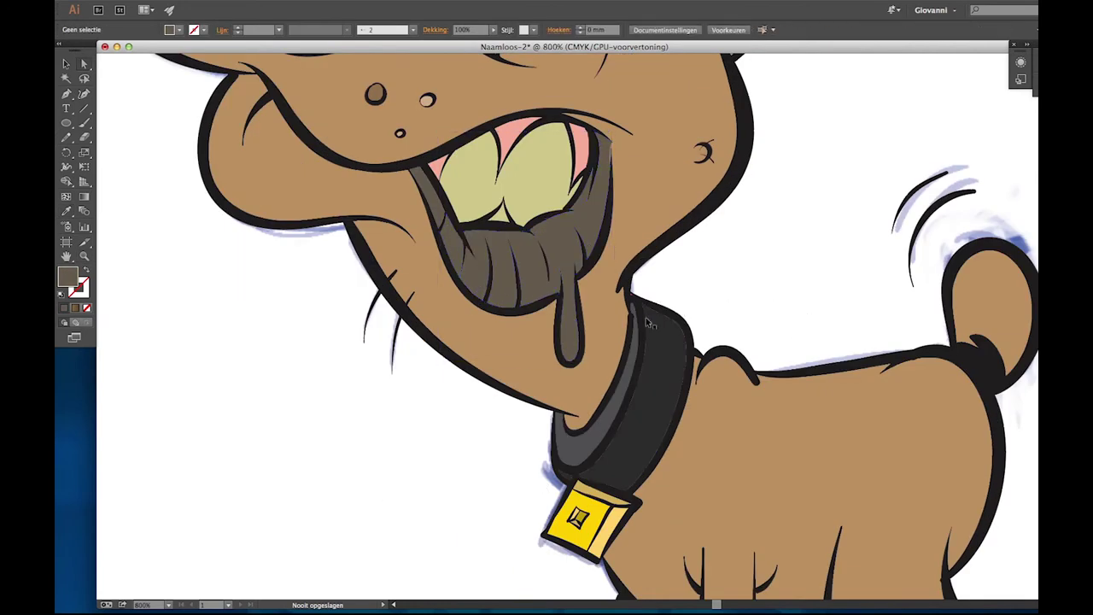
Run a pale blue-grey gradient down the drool drip, then deselect and fit the artboard.
left_click(572, 277)
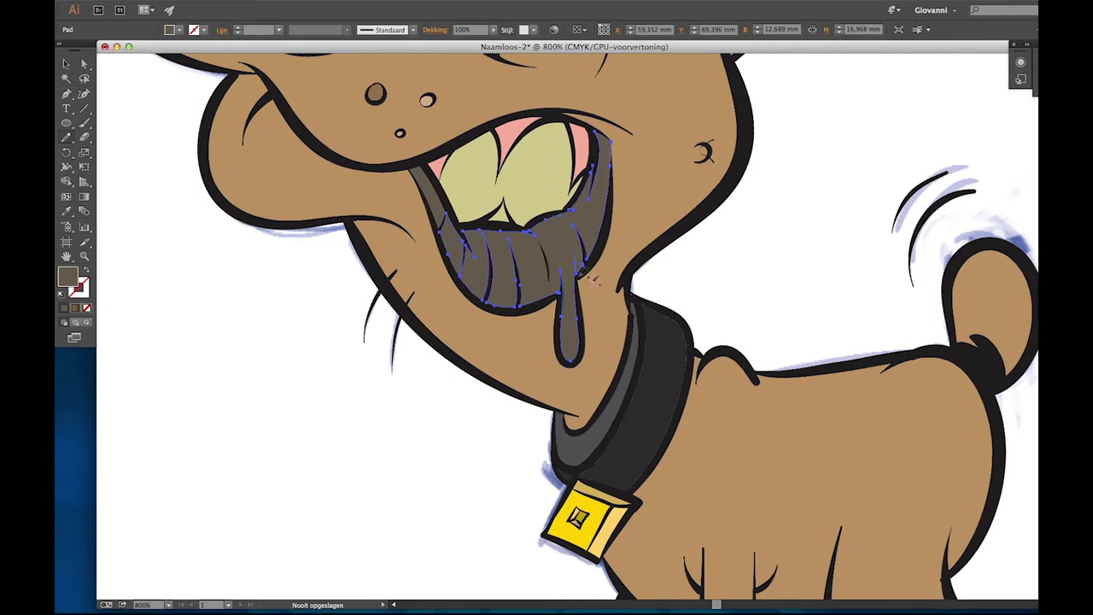
left_click(579, 299)
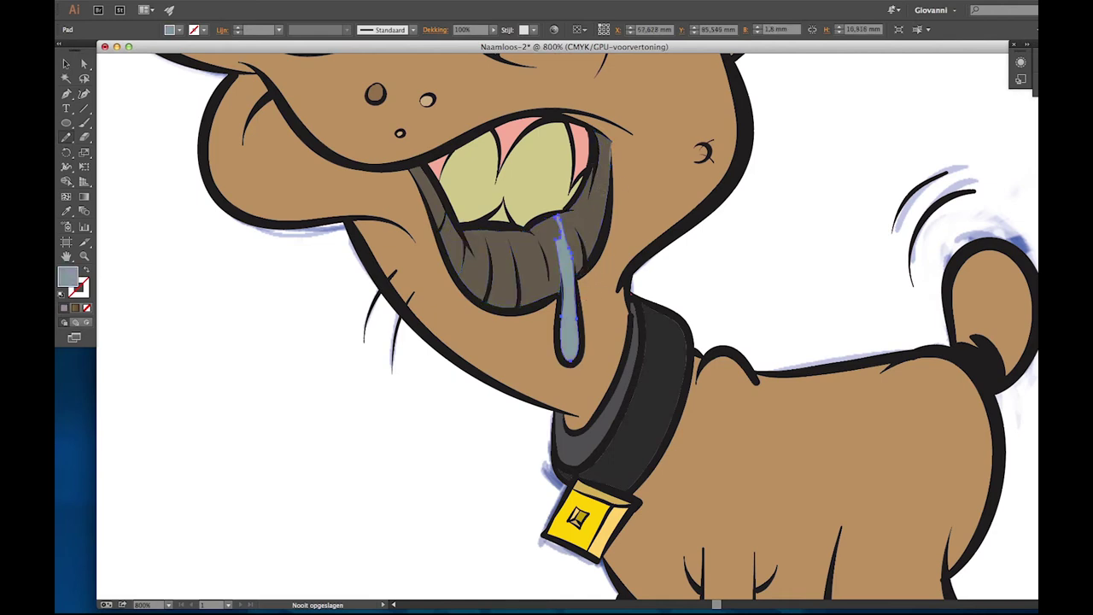
key("F6")
key("F6")
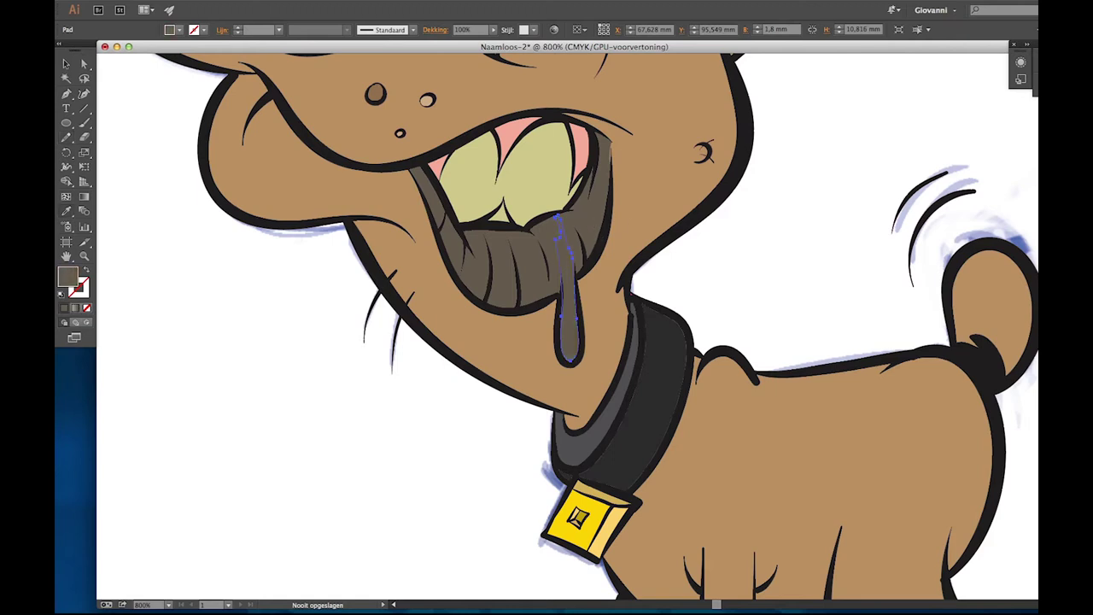
left_click_drag(566, 209, 566, 305)
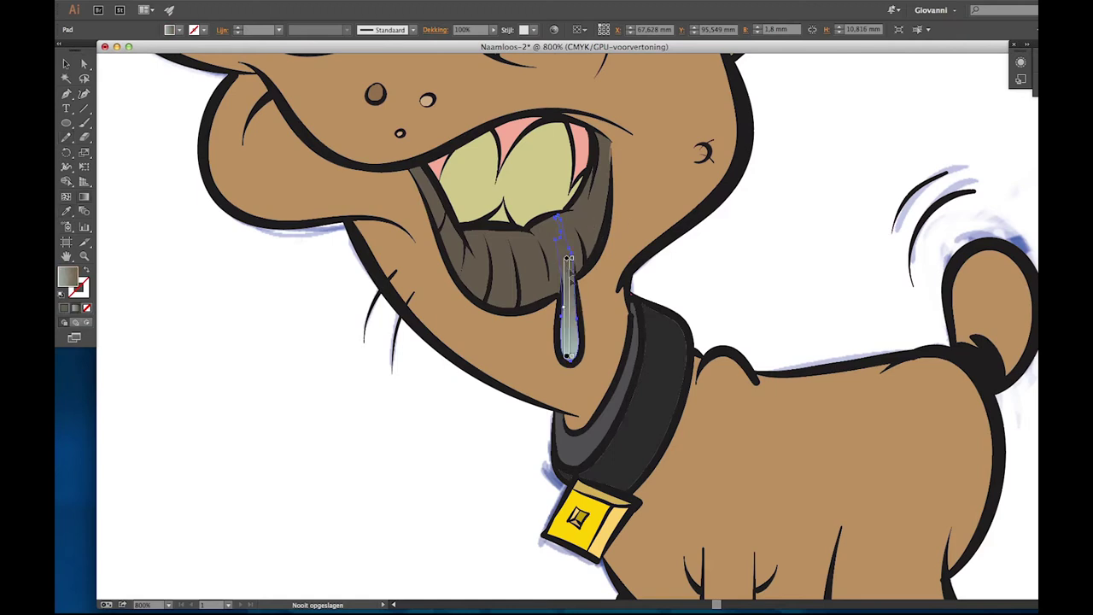
key("ctrl+shift+a")
key("ctrl+0")
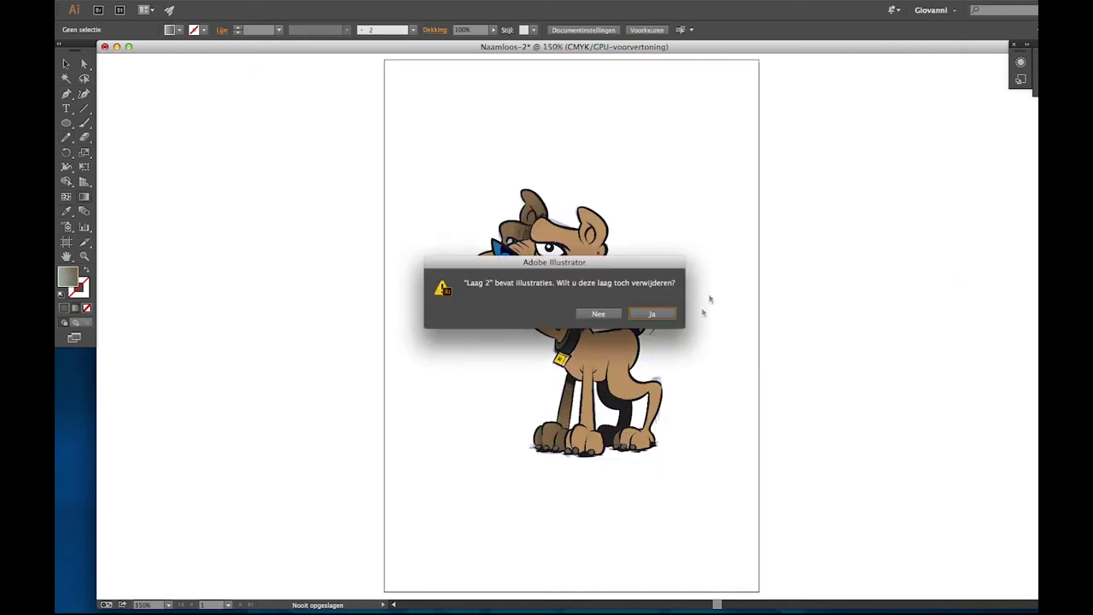
Delete all matching magenta detail paths, starting from the ear detail, then fit the artboard.
left_click_drag(574, 316, 710, 308)
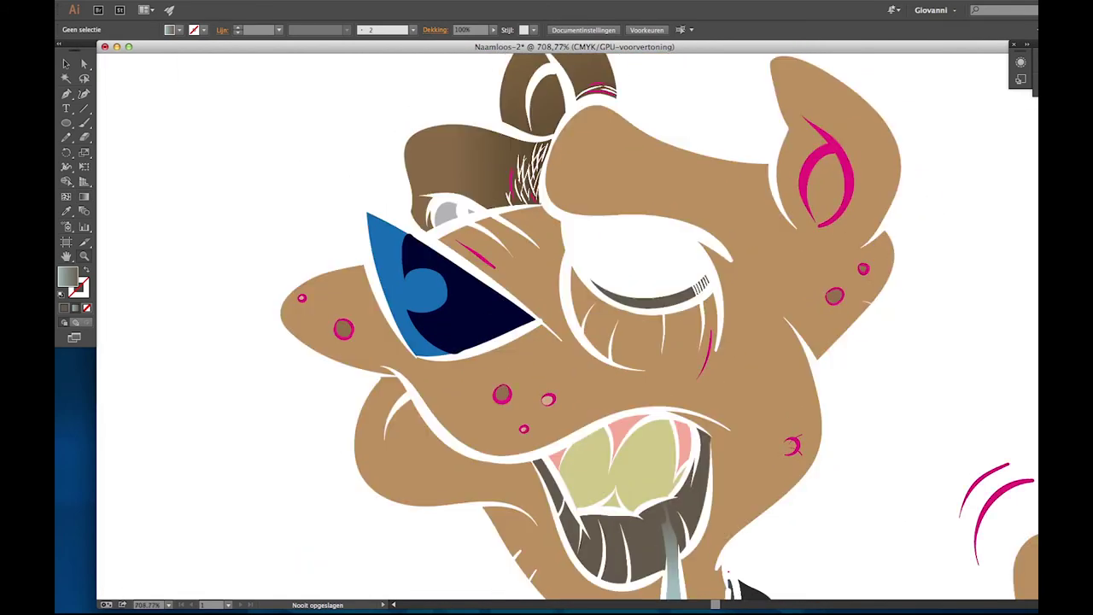
left_click(845, 175)
left_click(385, 2)
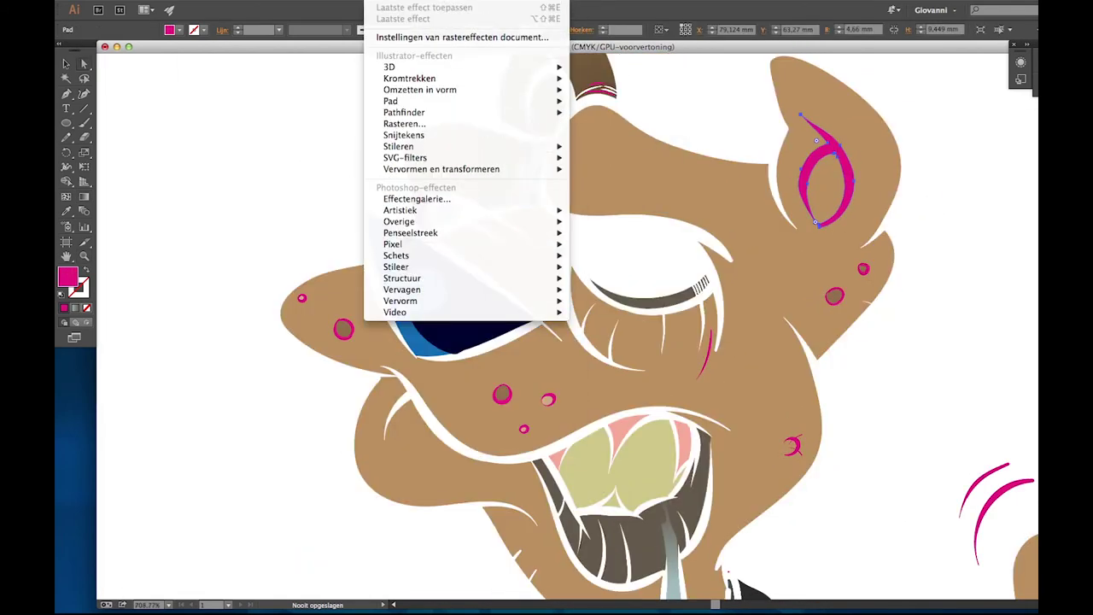
left_click(568, 137)
key("Delete")
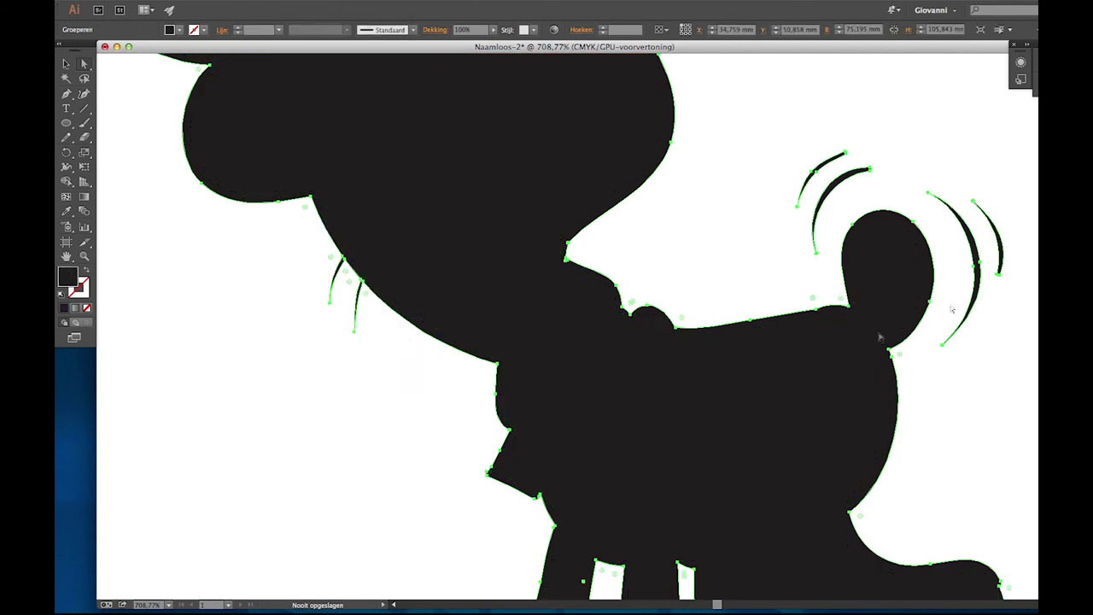
key("ctrl+0")
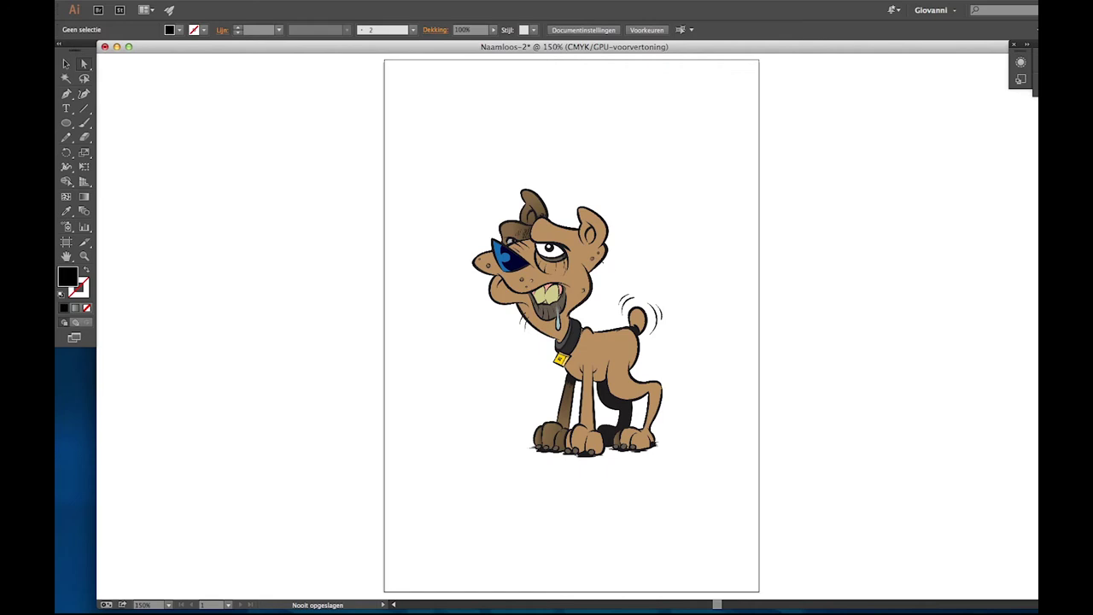
Switch to the Blob Brush and confirm its settings for painting shading.
left_click_drag(541, 232, 615, 232)
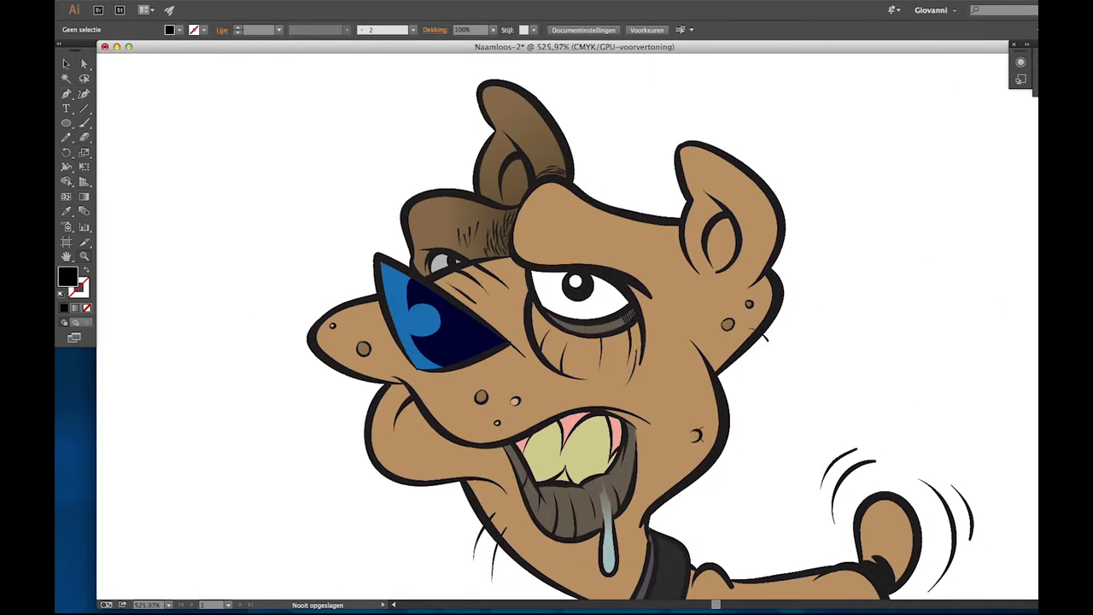
left_click_drag(84, 122, 137, 135)
double_click(84, 122)
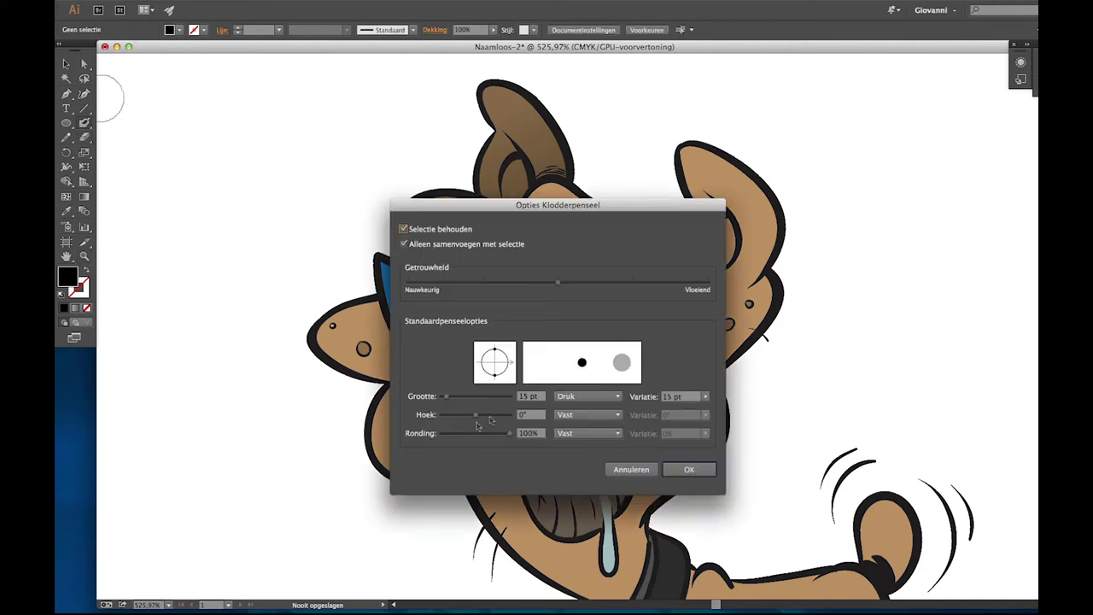
left_click(695, 466)
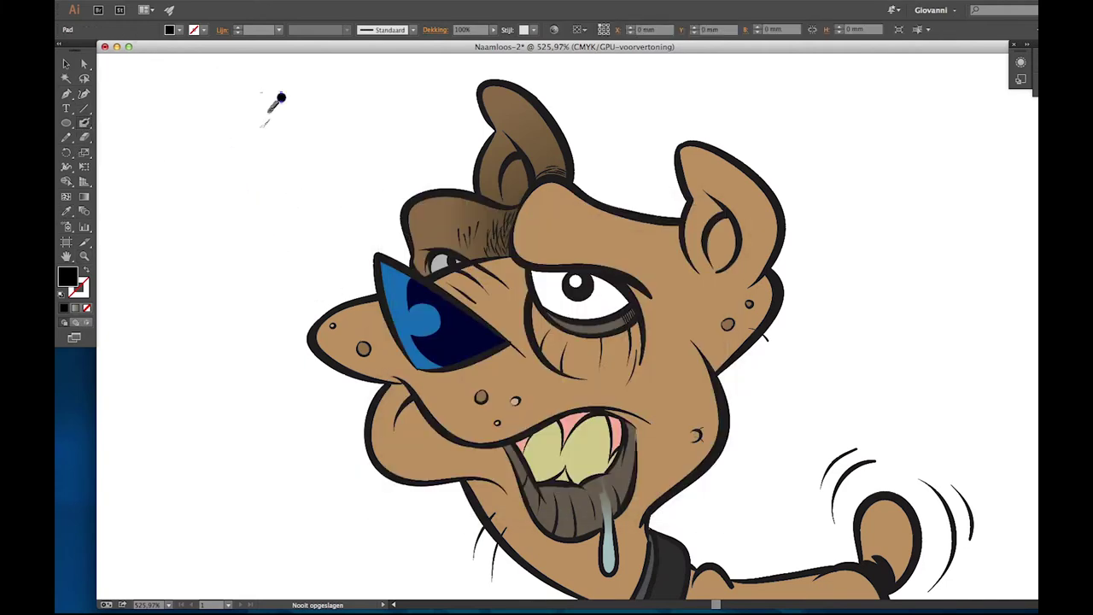
scroll(362, 256, "up", 3)
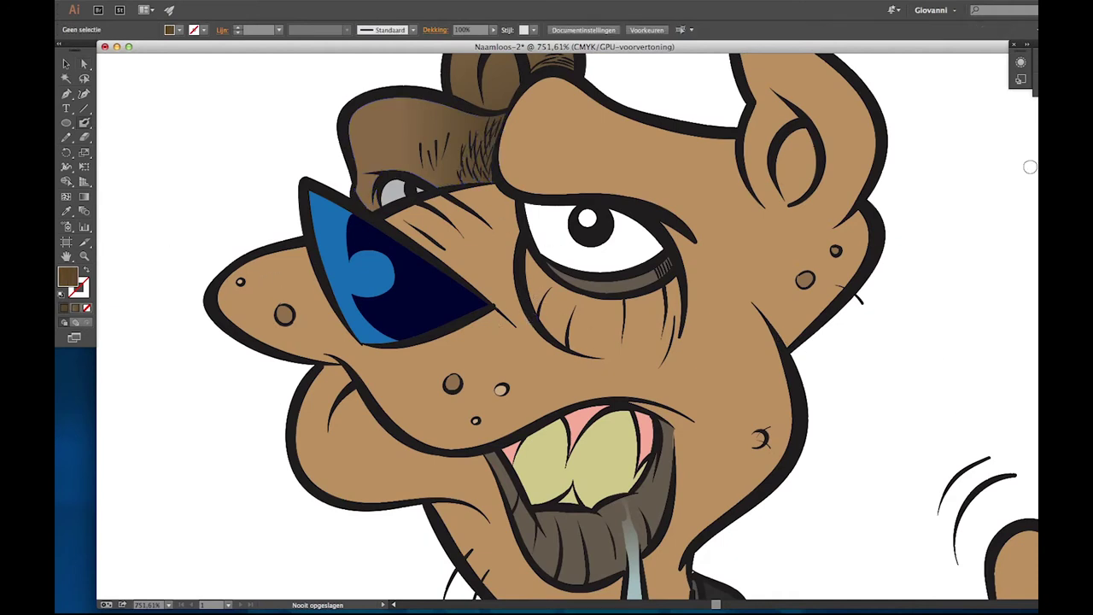
Paint brown shading strokes beside the eye, on the brow hair, and in both ears.
left_click_drag(538, 326, 523, 206)
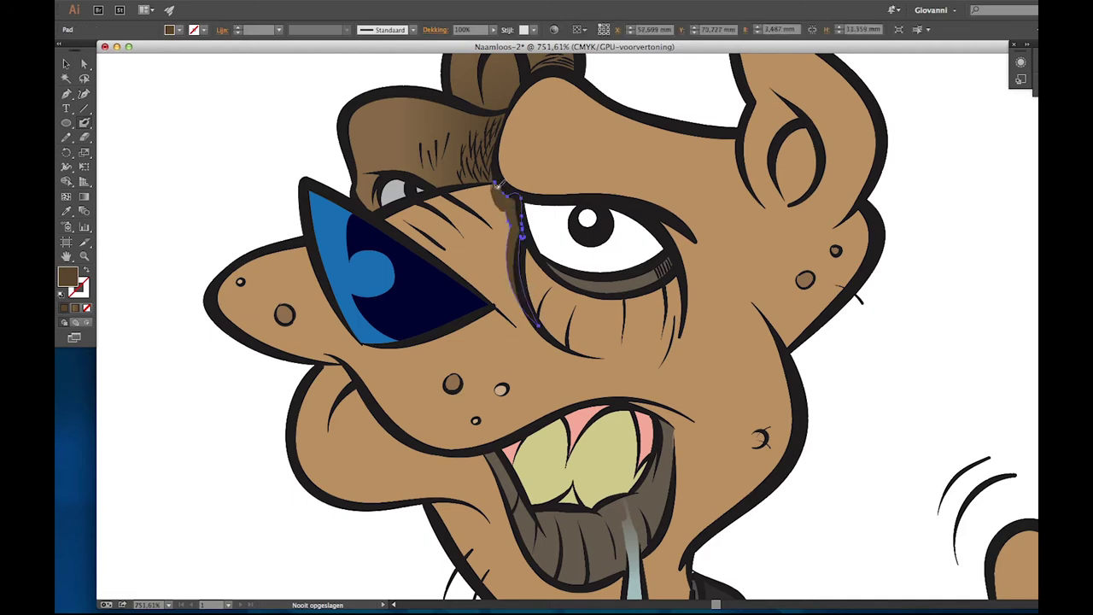
key("ctrl+shift+a")
left_click_drag(616, 267, 600, 391)
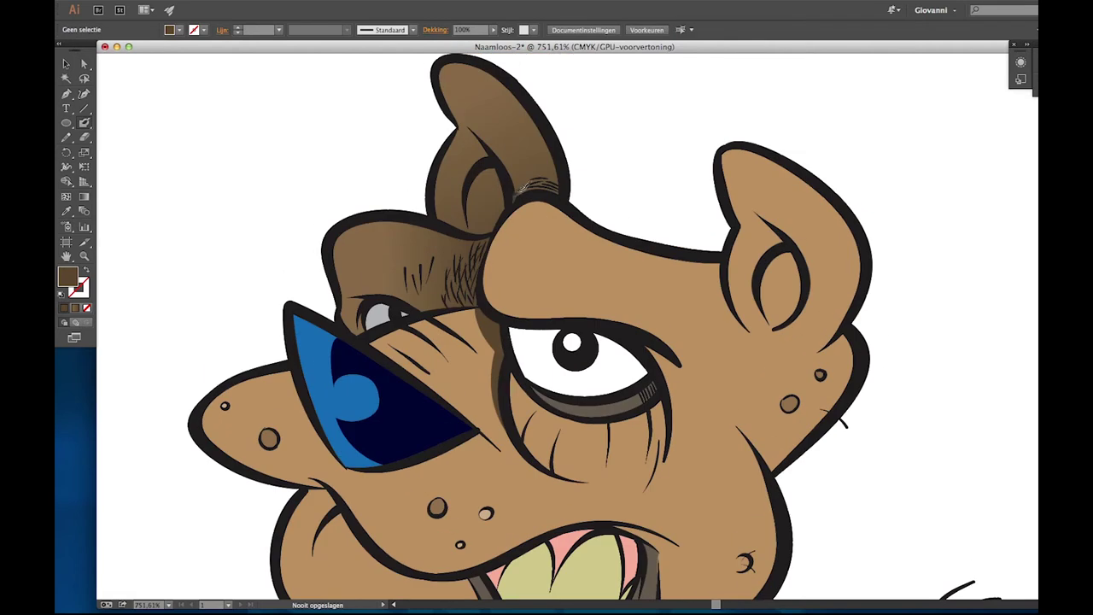
left_click_drag(515, 200, 561, 184)
key("ctrl+shift+a")
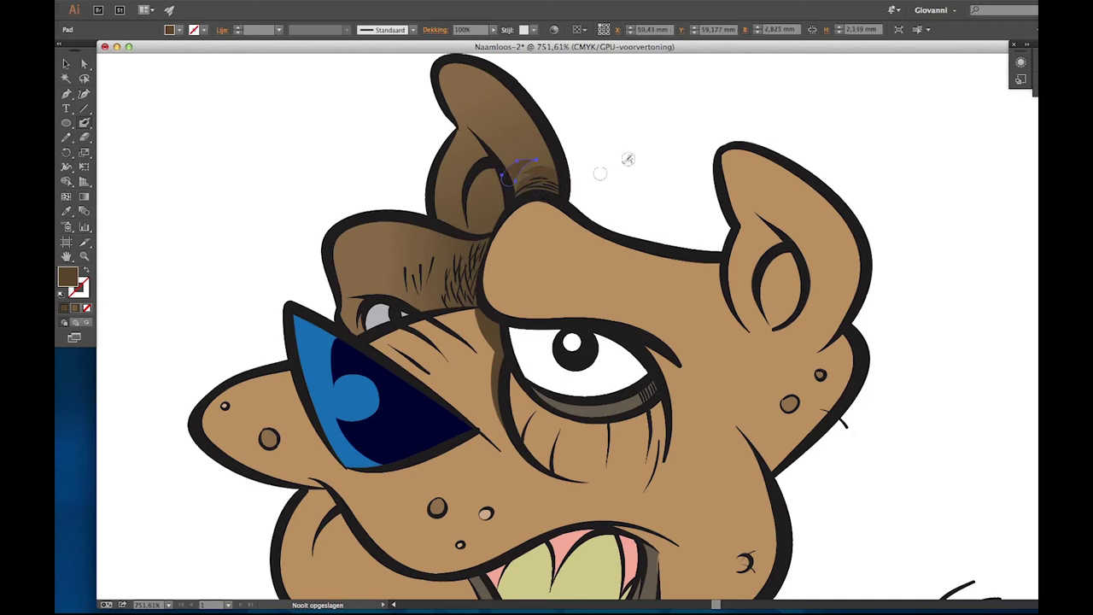
left_click_drag(627, 159, 586, 202)
left_click_drag(468, 247, 466, 237)
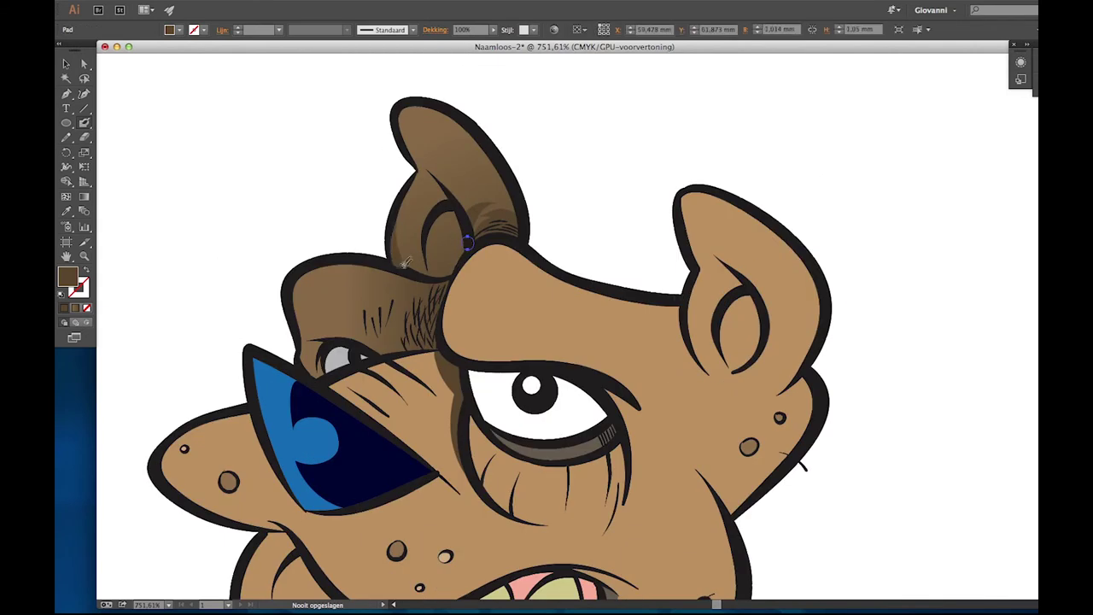
left_click_drag(794, 298, 611, 160)
left_click_drag(623, 243, 596, 256)
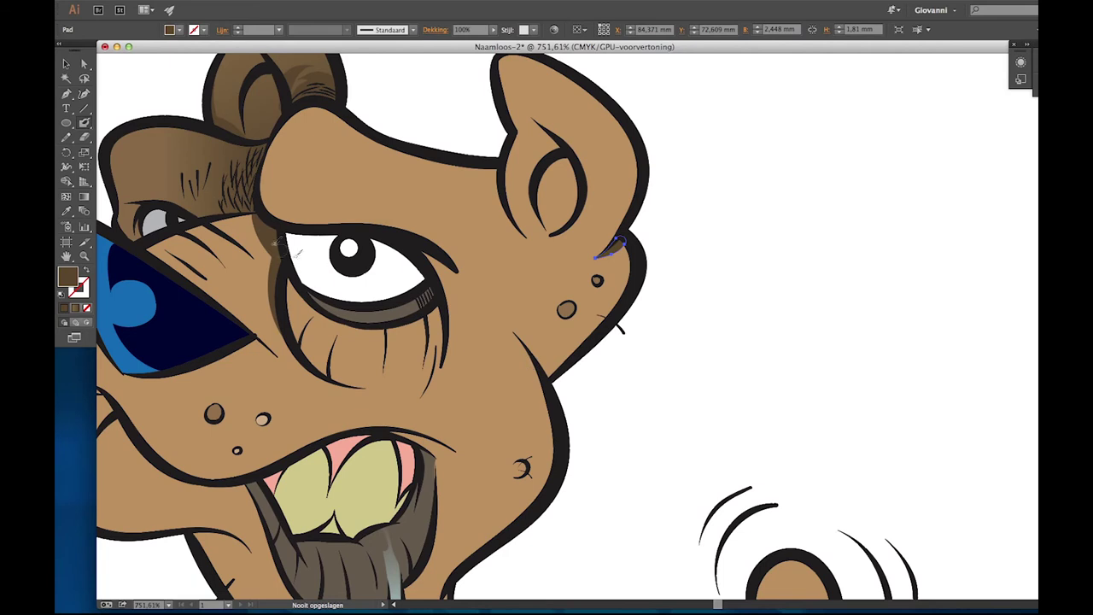
Paint shading along the eye patch's left edge, then start deleting the kleur layer.
double_click(270, 241)
left_click(102, 66)
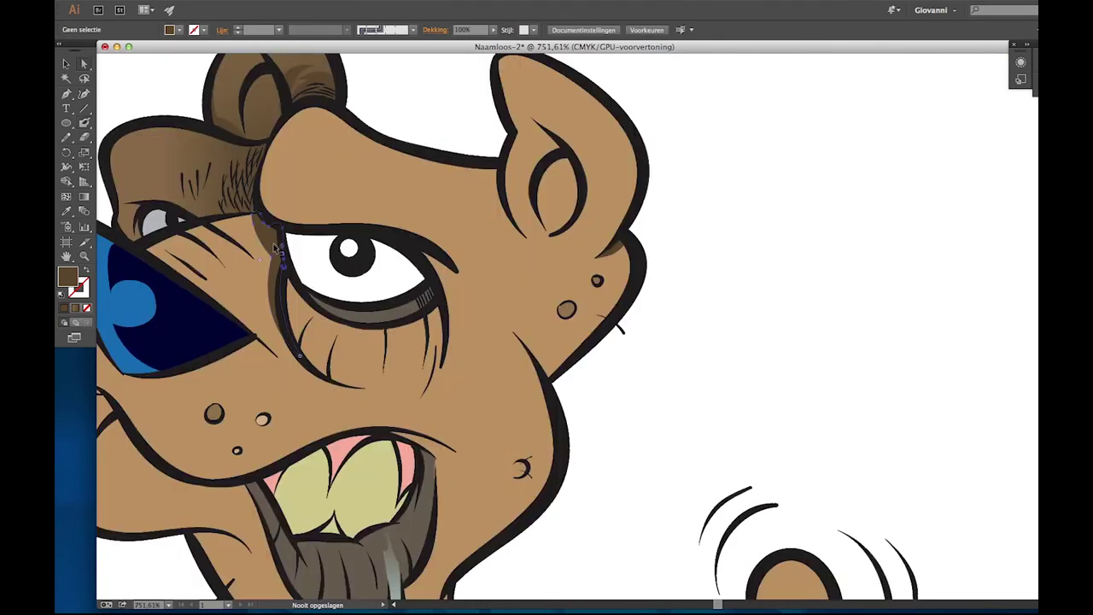
scroll(598, 315, "left", 5)
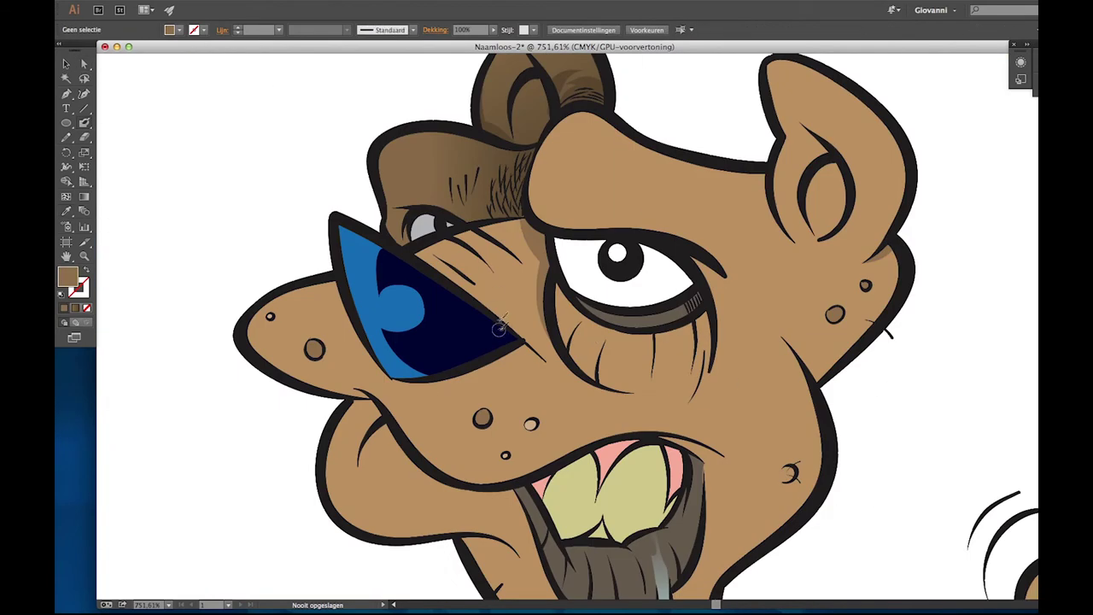
left_click(388, 373)
left_click_drag(379, 356, 333, 279)
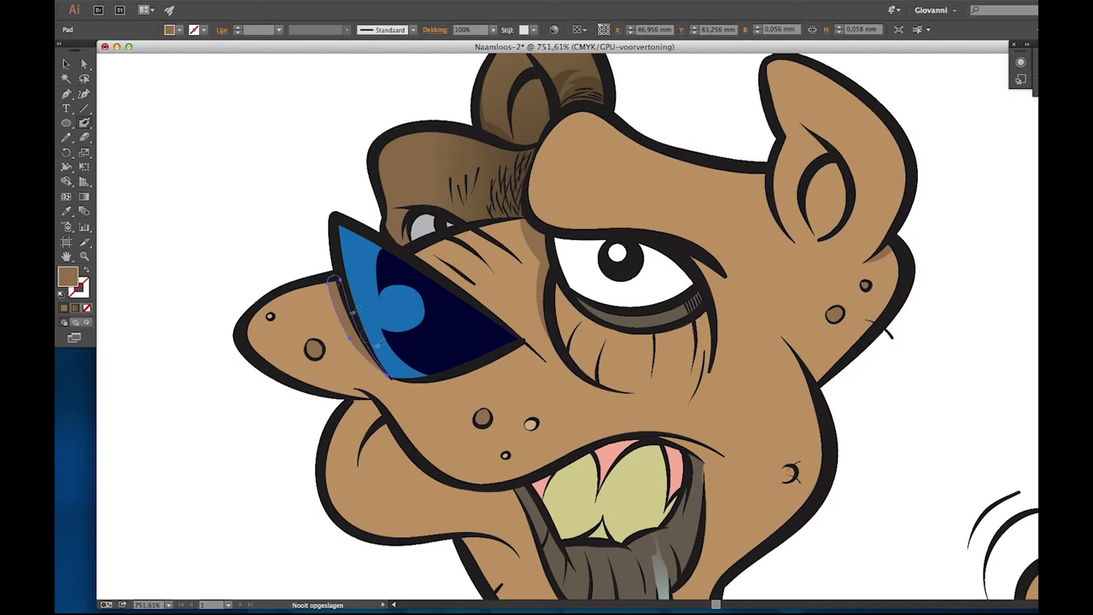
scroll(294, 512, "down", 5)
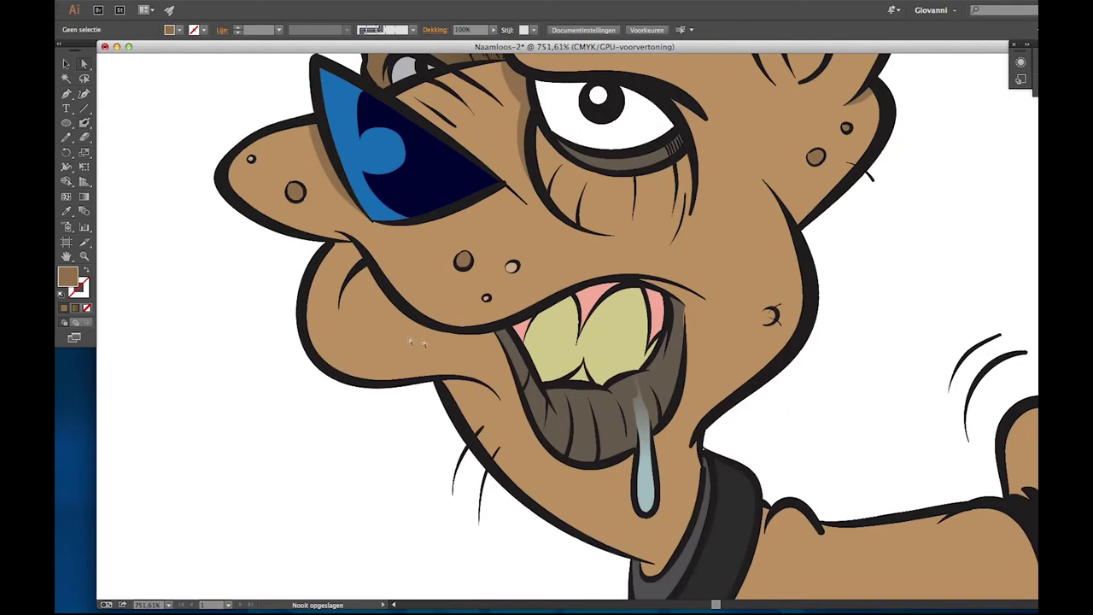
key("ctrl+a")
key("ctrl+shift+a")
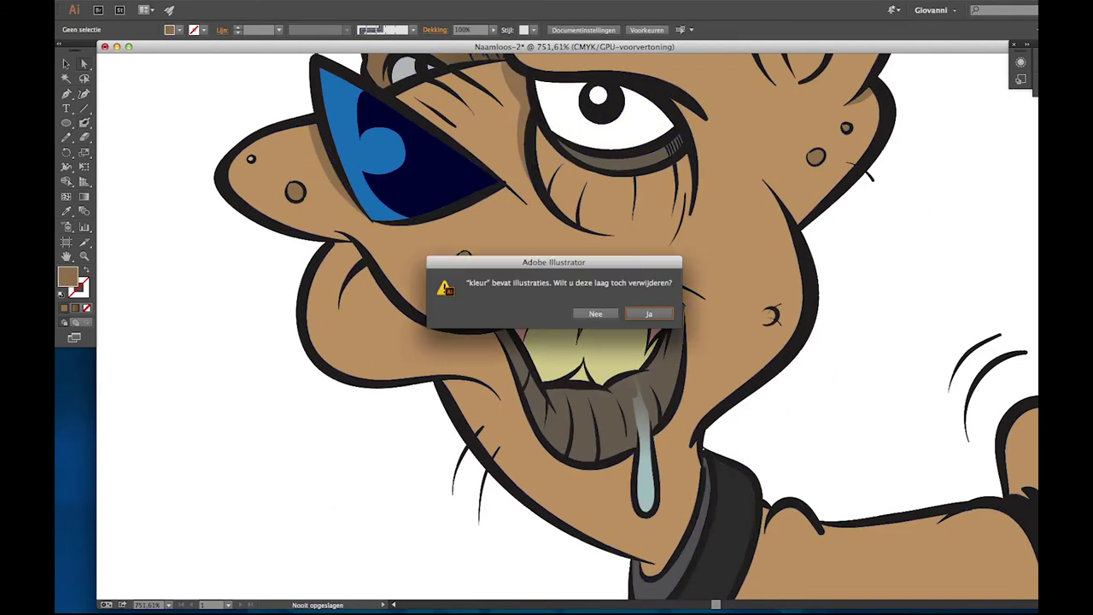
Dismiss the layer-deletion prompt and give the upper lip a gradient fill.
left_click(647, 314)
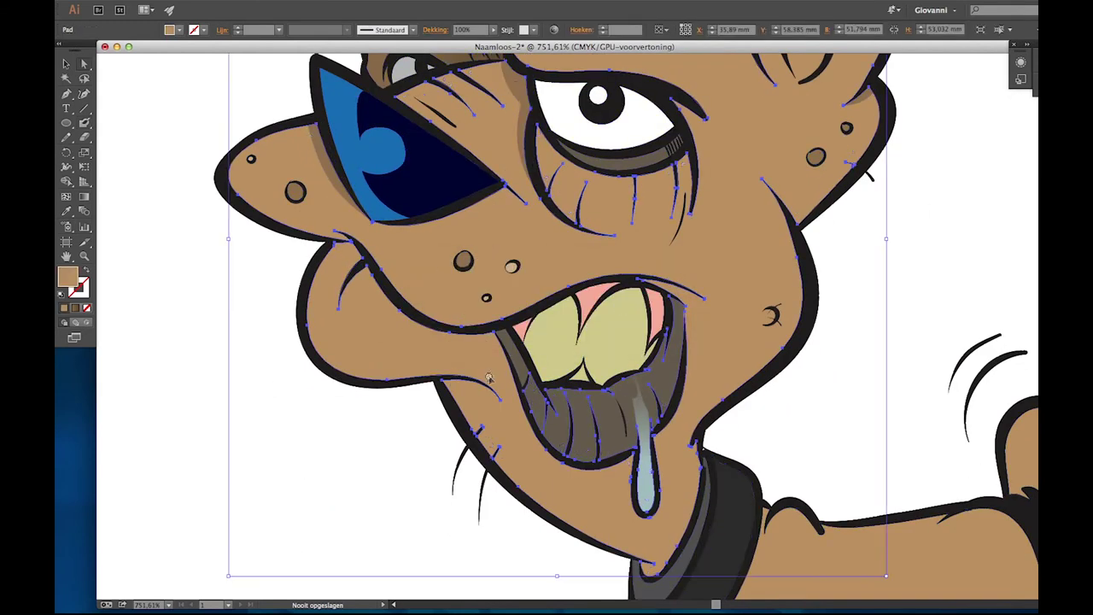
key("ctrl+a")
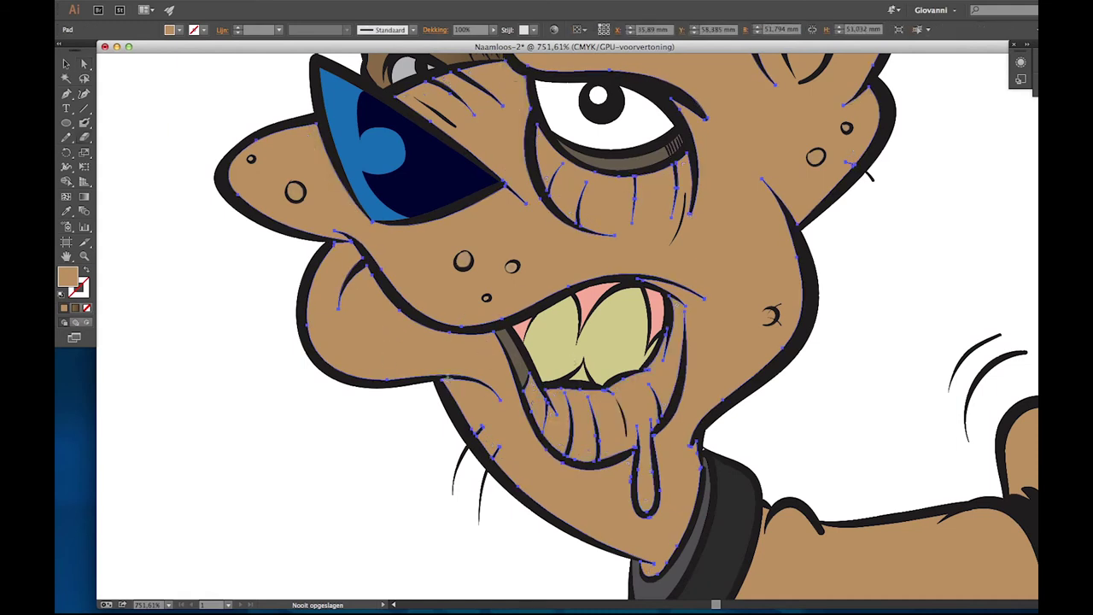
mouse_move(512, 394)
left_mouse_down()
mouse_move(453, 378)
mouse_move(502, 400)
left_mouse_up()
left_click_drag(503, 401, 502, 403)
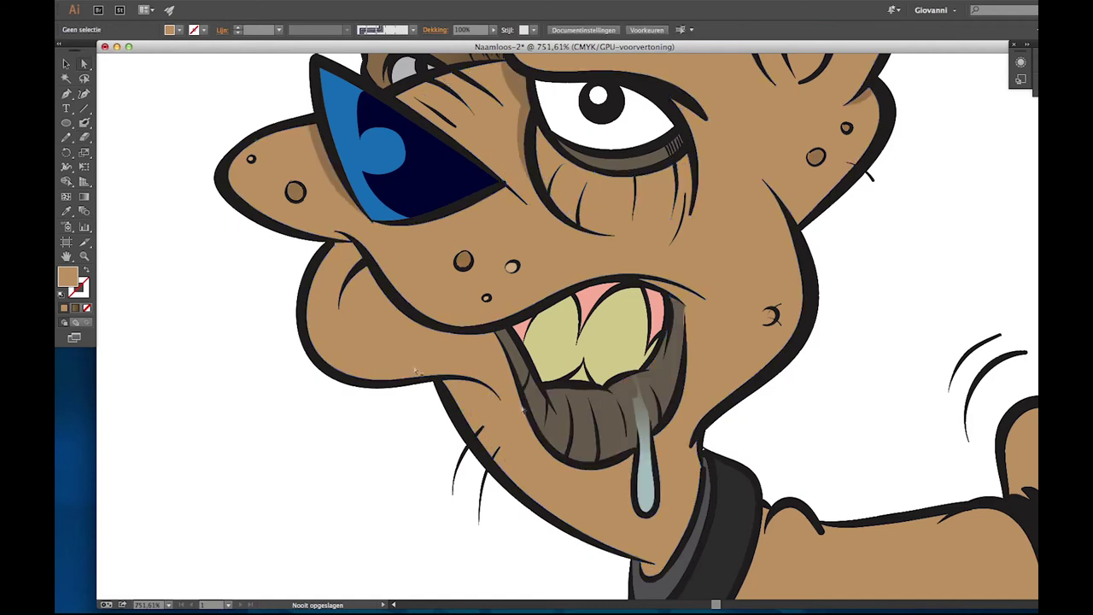
key("g")
mouse_move(305, 317)
left_mouse_down()
mouse_move(415, 342)
mouse_move(456, 365)
left_mouse_up()
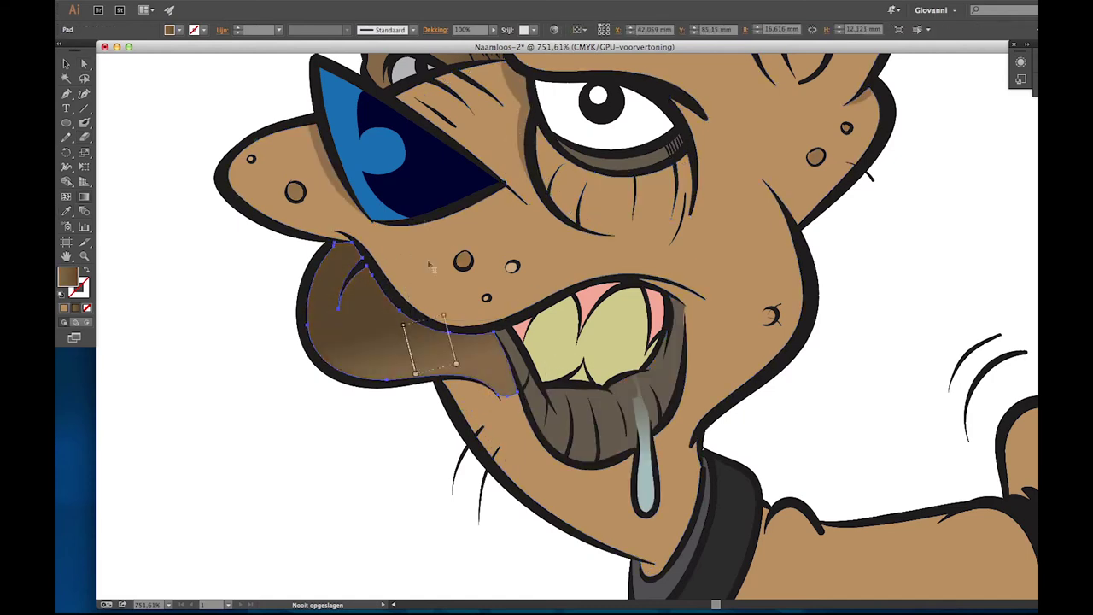
Apply a gradient to the cheek running down its length.
double_click(67, 276)
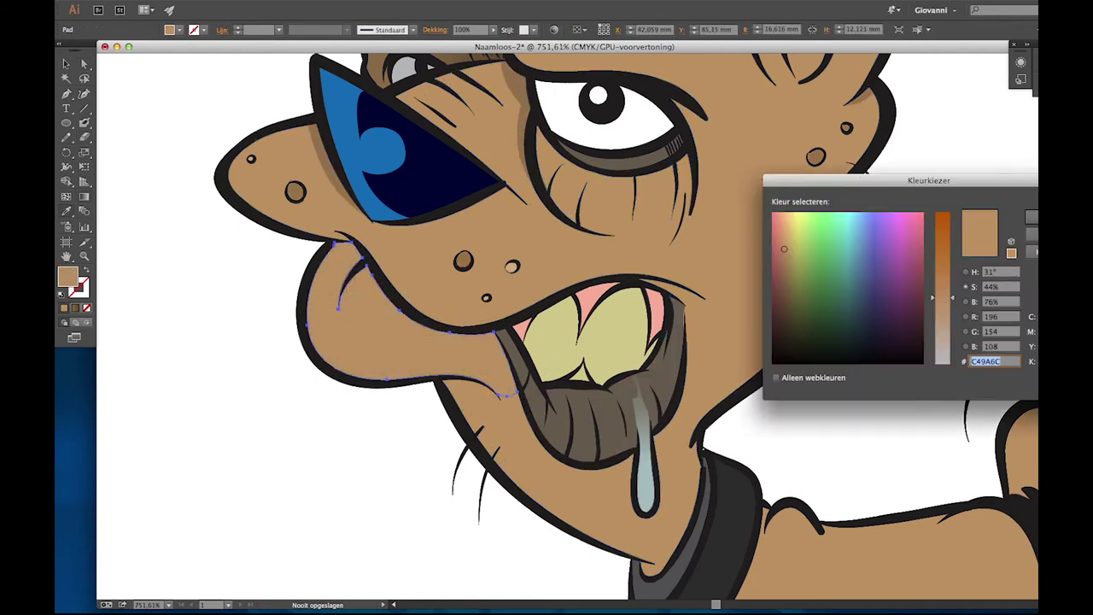
key("Return")
key("period")
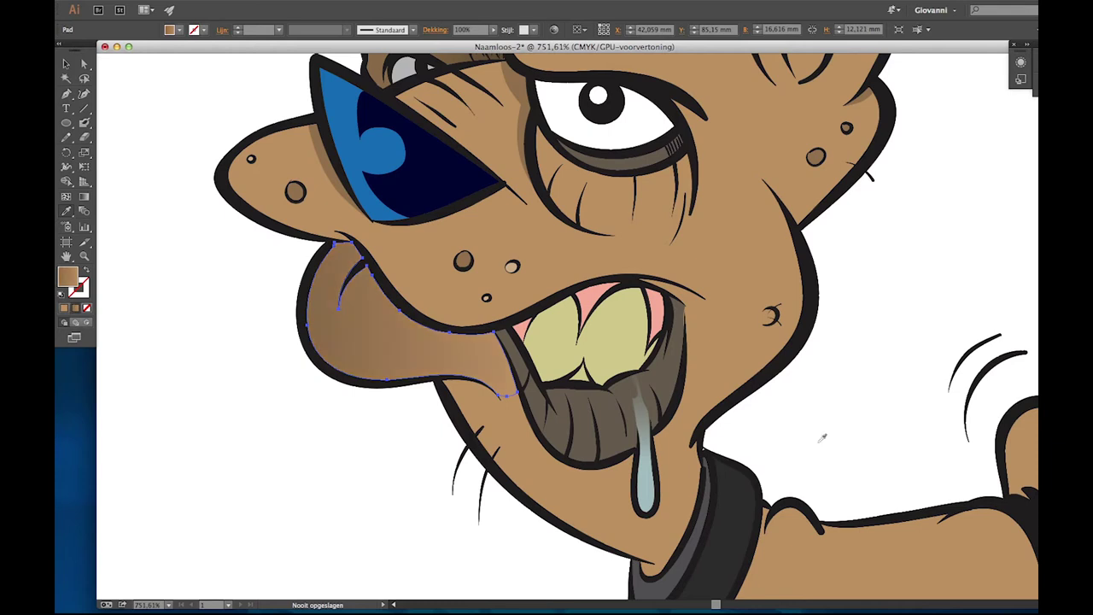
left_click_drag(428, 283, 410, 361)
scroll(410, 360, "up", 5)
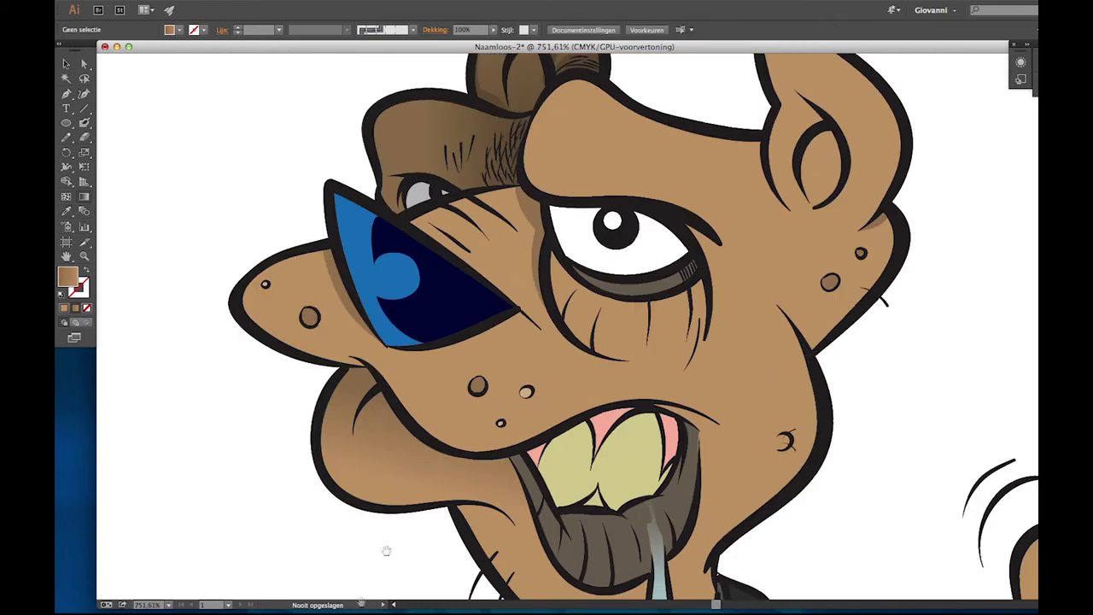
scroll(410, 360, "right", 3)
left_click(400, 381)
Paint brown shadow strokes along the chin and the left side of the drool drip.
left_click_drag(300, 387, 428, 445)
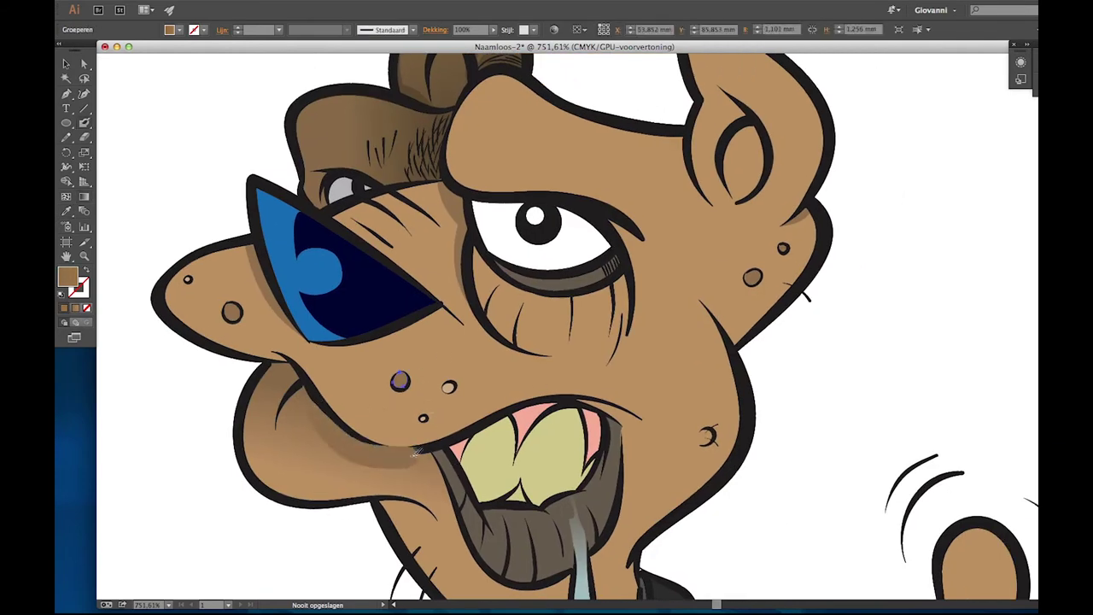
left_click_drag(455, 500, 459, 523)
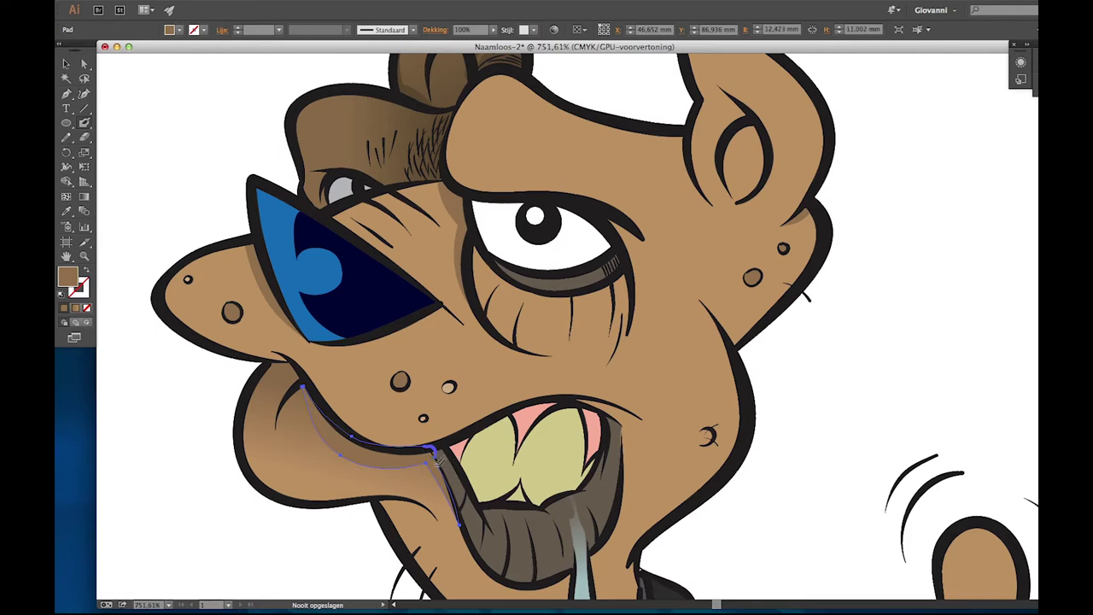
scroll(408, 413, "down", 5)
scroll(409, 413, "left", 3)
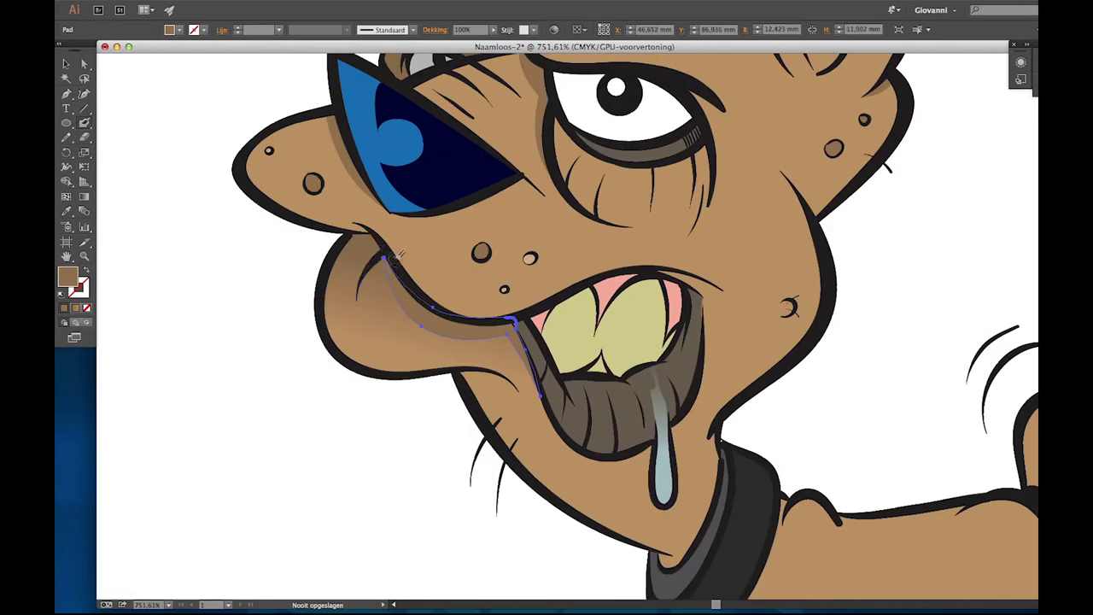
scroll(398, 254, "up", 3)
left_click_drag(342, 423, 333, 288)
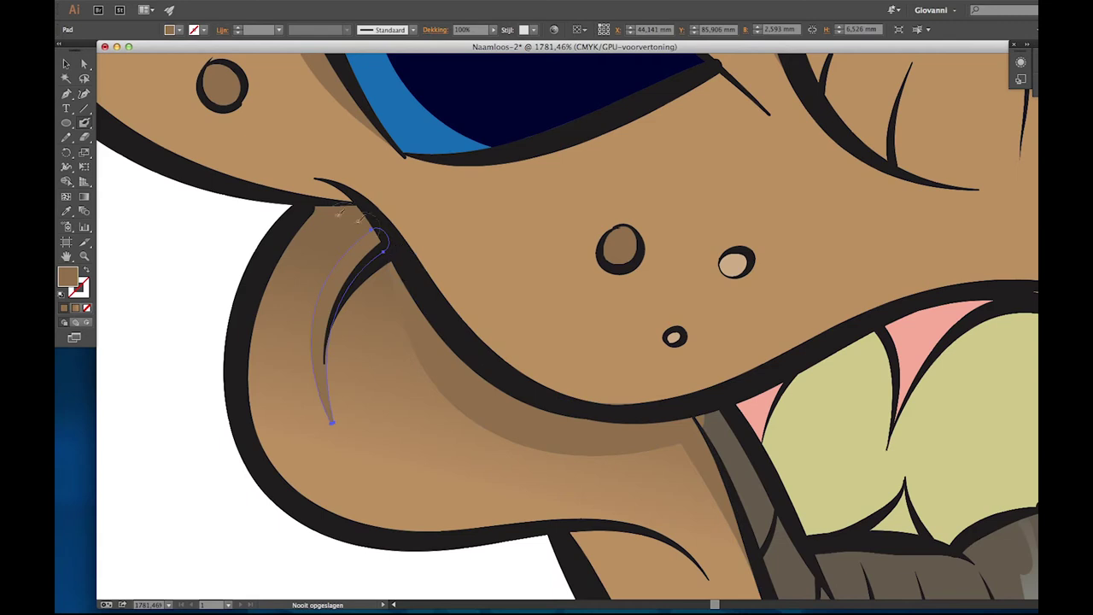
scroll(541, 317, "down", 10)
scroll(541, 317, "right", 6)
left_click_drag(519, 289, 491, 259)
left_click_drag(466, 354, 437, 324)
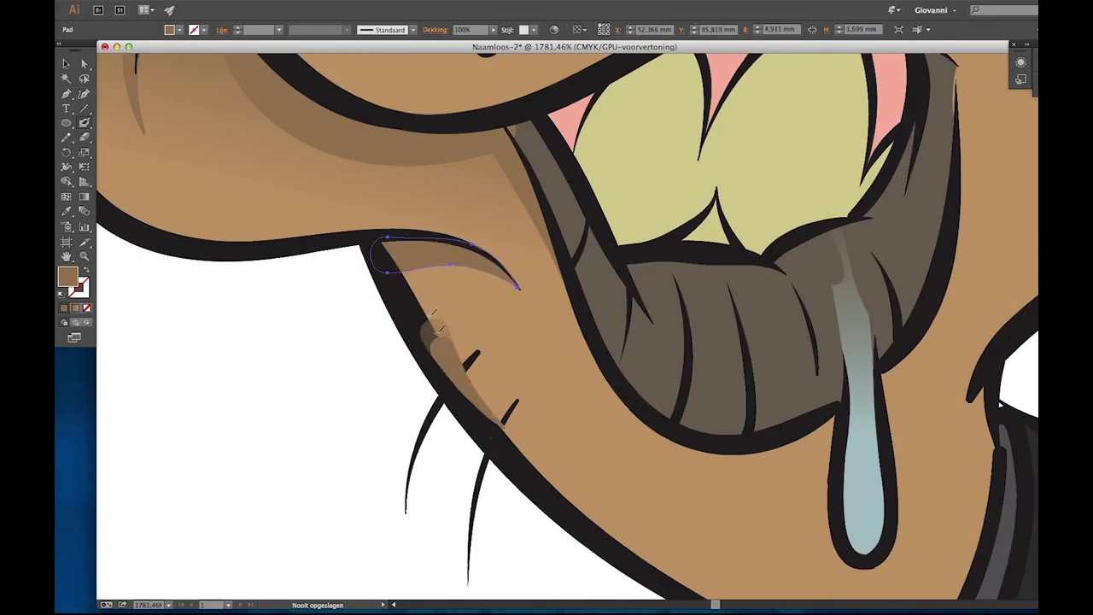
scroll(610, 378, "down", 2)
scroll(610, 378, "right", 5)
left_click_drag(458, 437, 431, 309)
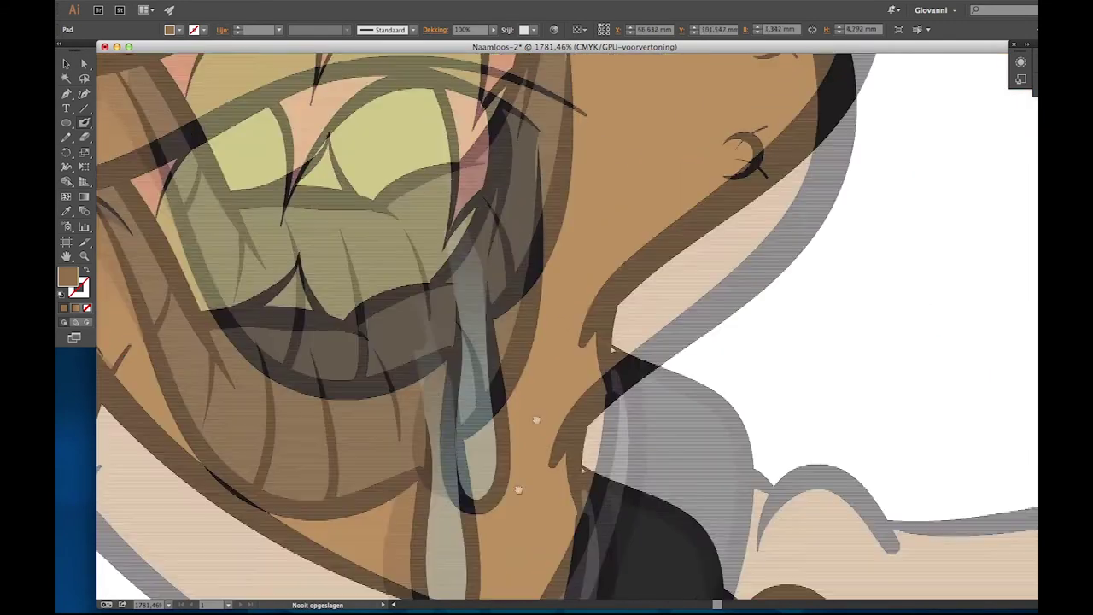
Shade the neck along the collar's edge and beside the collar tag.
scroll(314, 294, "down", 2)
scroll(314, 294, "left", 3)
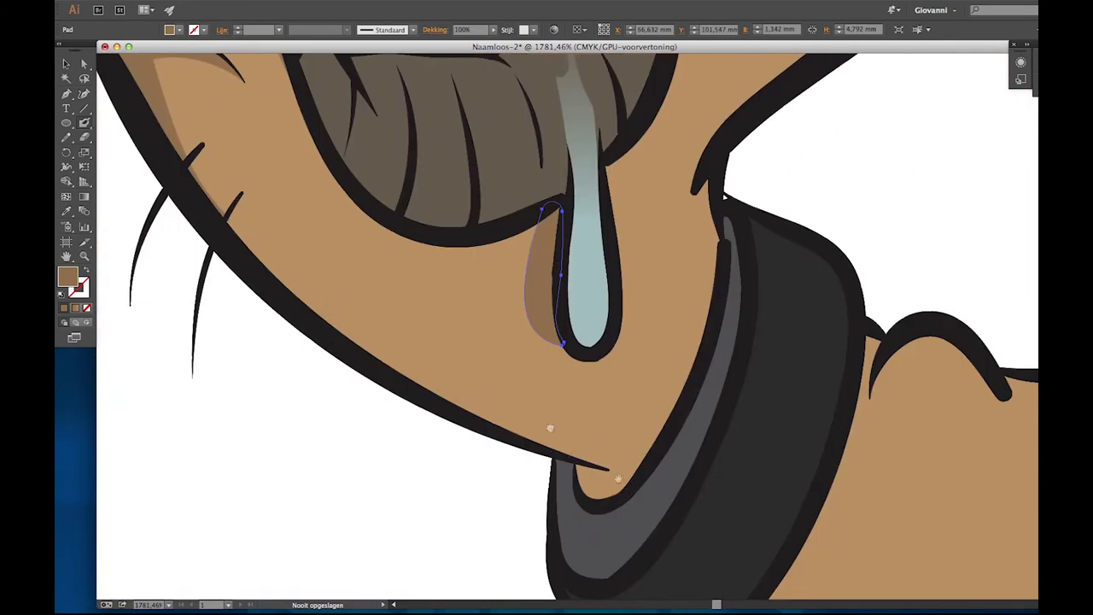
scroll(550, 427, "down", 2)
scroll(549, 426, "right", 4)
left_click_drag(568, 309, 457, 410)
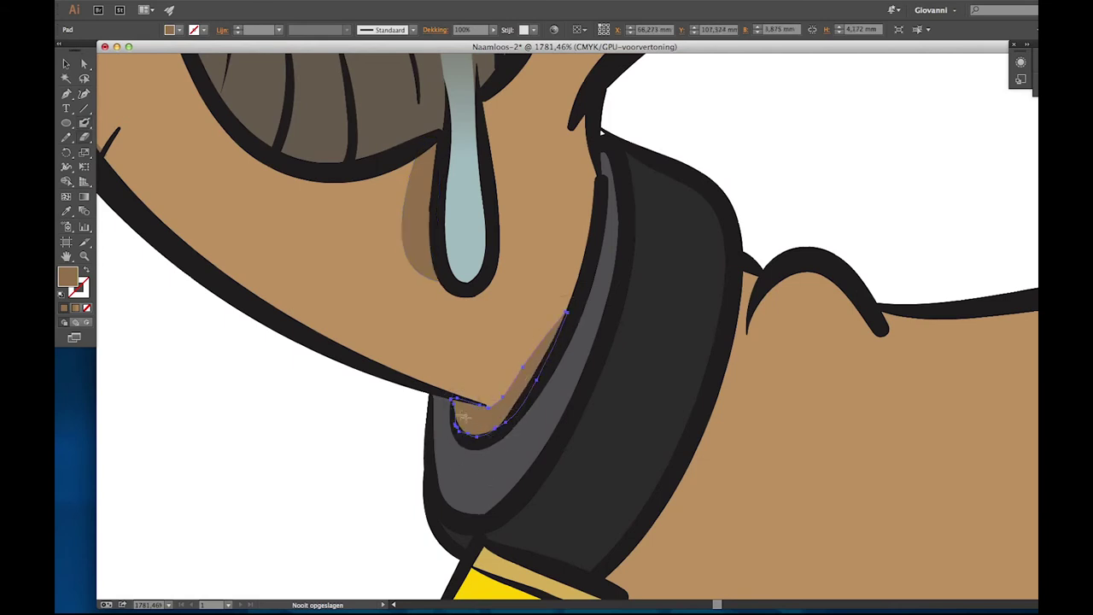
left_click_drag(564, 310, 576, 275)
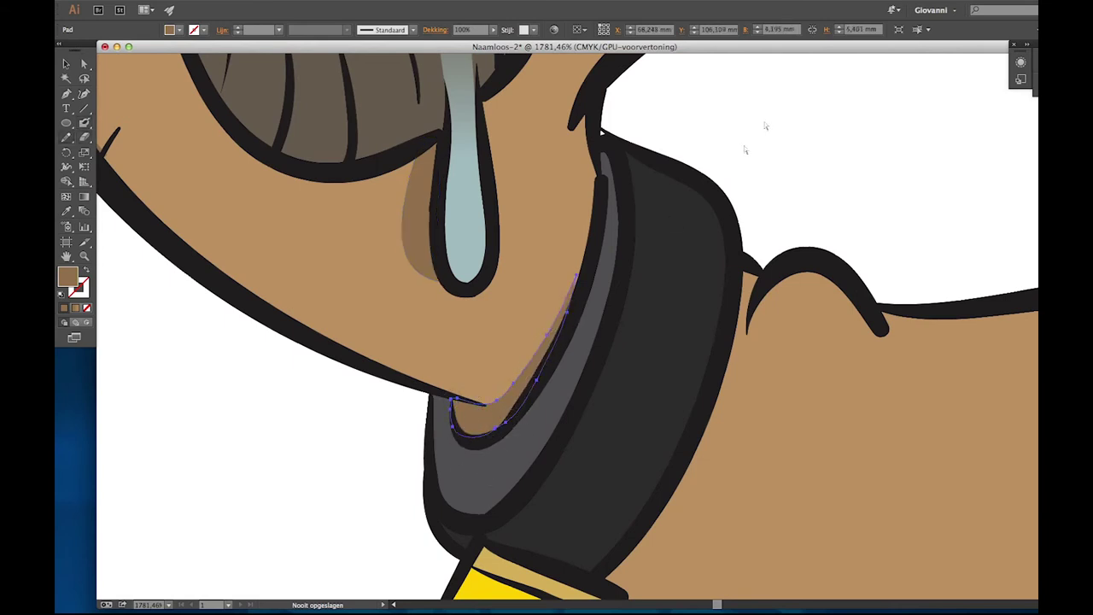
scroll(656, 254, "down", 5)
scroll(657, 255, "right", 2)
mouse_move(537, 394)
left_mouse_down()
mouse_move(470, 515)
mouse_move(483, 542)
left_mouse_up()
left_click_drag(544, 389, 514, 376)
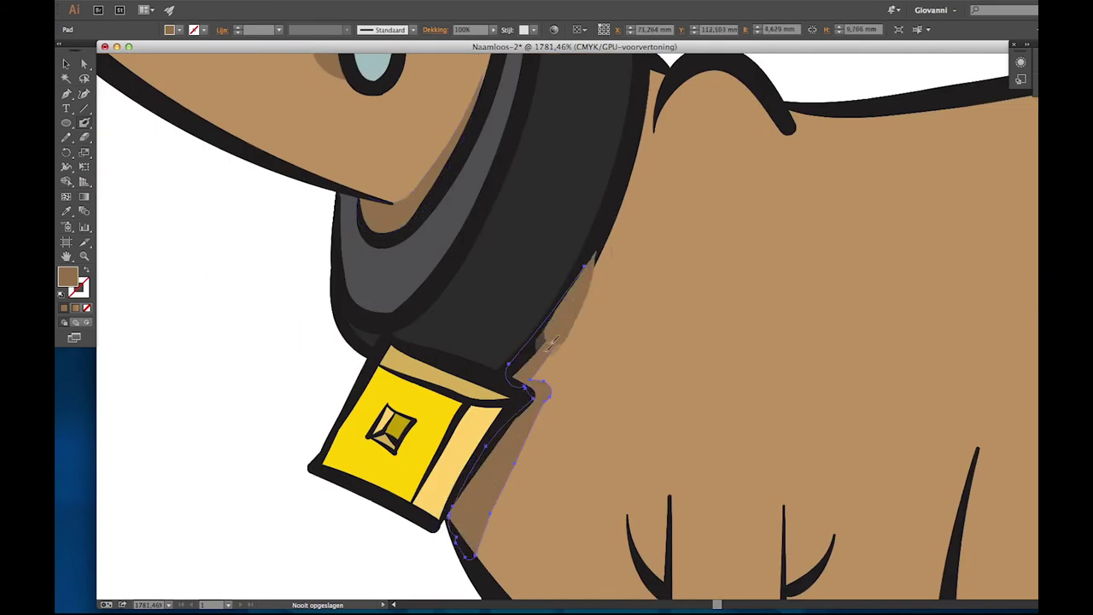
left_click_drag(533, 422, 414, 593)
scroll(500, 407, "up", 3)
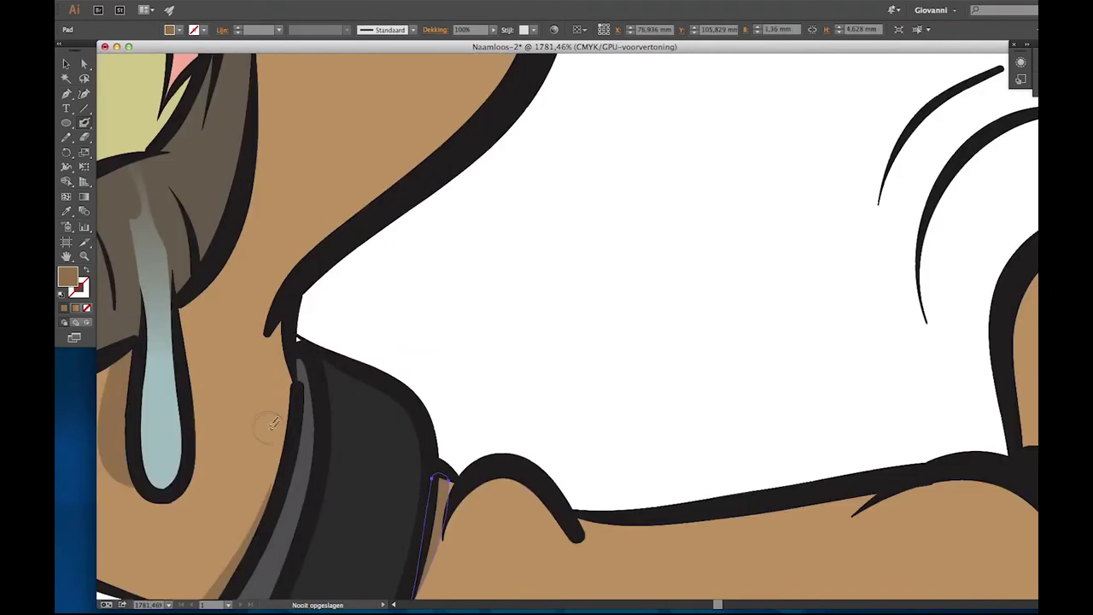
left_click_drag(269, 423, 299, 391)
scroll(484, 239, "right", 5)
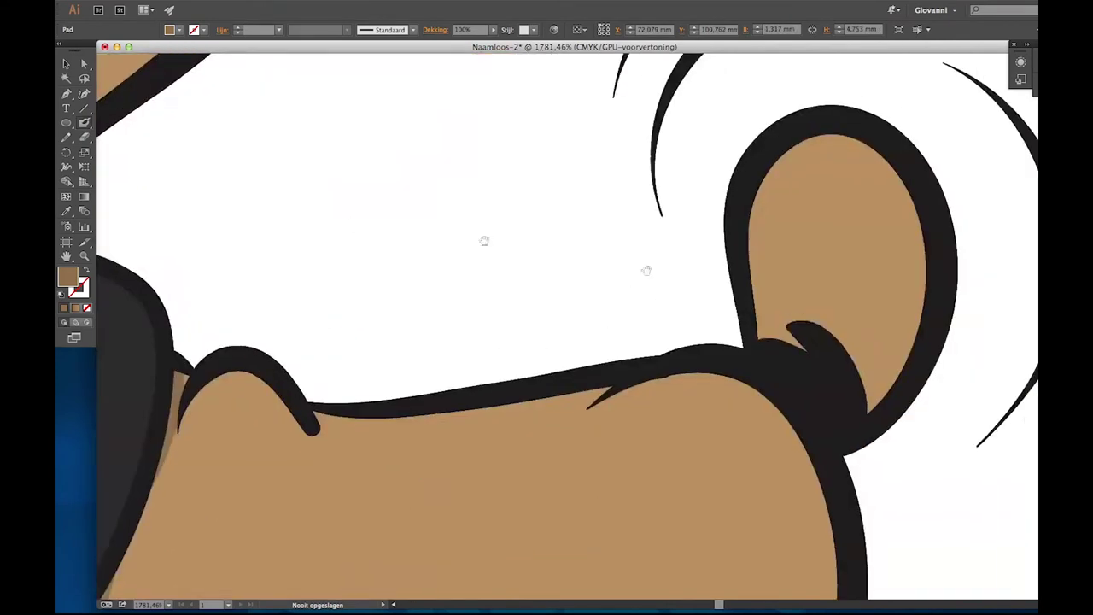
scroll(483, 239, "down", 3)
Give the inner ear a downward gradient and shade along its right inner edge.
left_click(675, 146)
key("period")
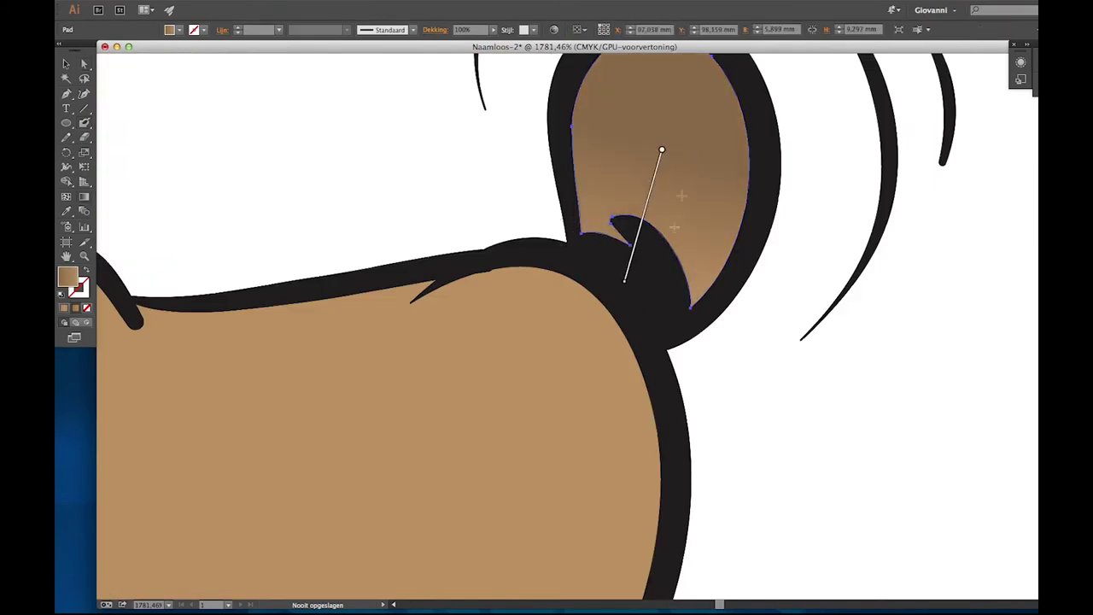
left_click_drag(659, 146, 640, 282)
key("ctrl+shift+a")
scroll(689, 155, "up", 2)
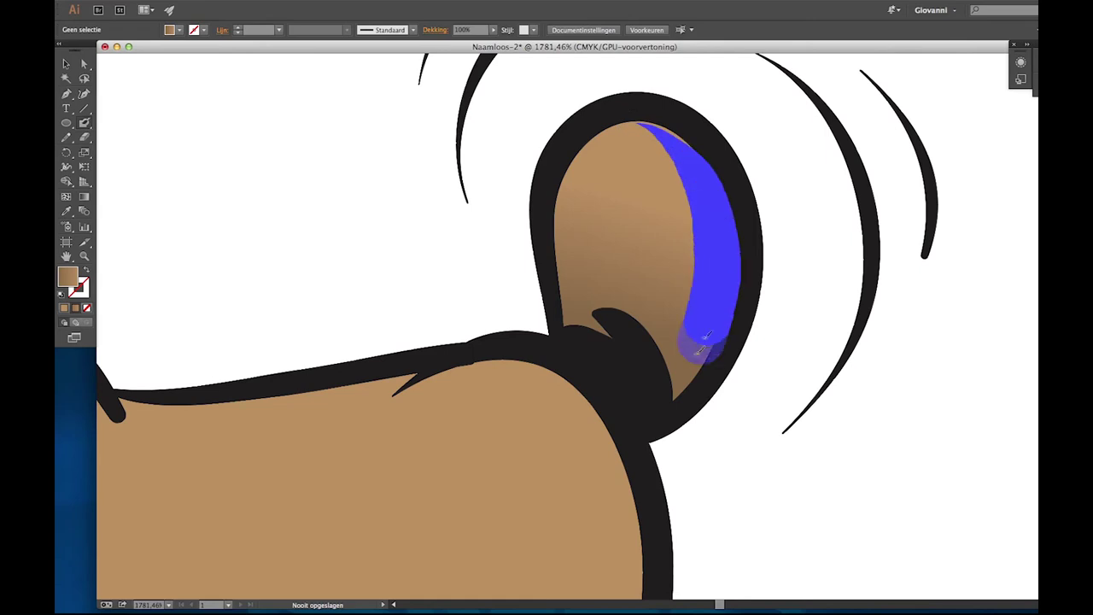
left_click_drag(633, 121, 654, 405)
left_click_drag(695, 146, 622, 419)
left_click_drag(671, 251, 646, 425)
left_click_drag(688, 196, 663, 286)
key("super+shift+a")
Paint brown shading along the belly, the leg's inner curve and the chest's left curve.
scroll(811, 316, "down", 5)
scroll(472, 385, "down", 5)
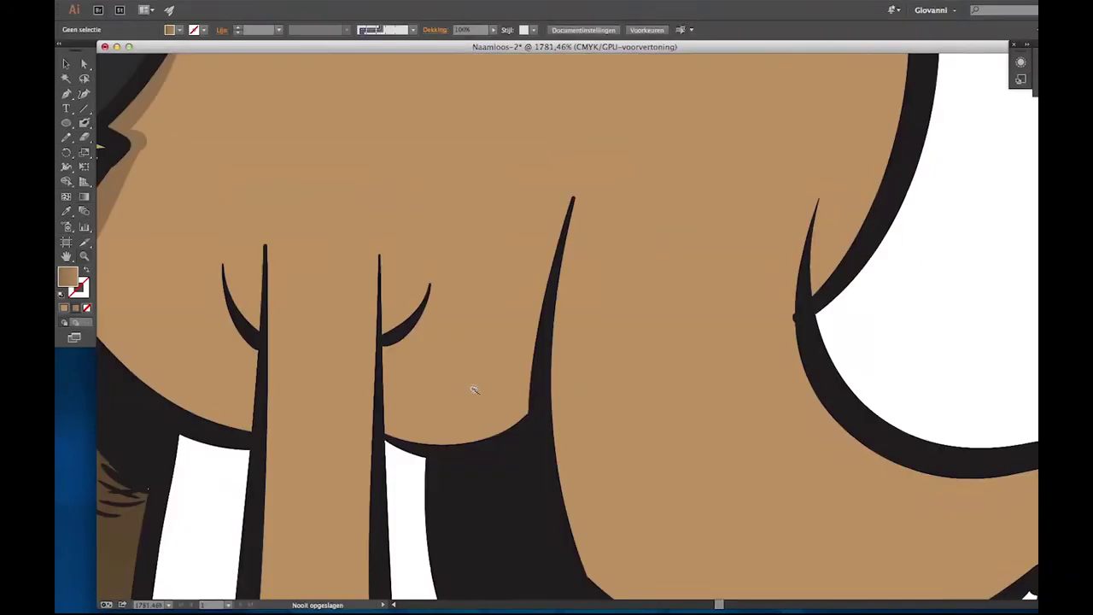
scroll(520, 390, "down", 3)
scroll(627, 383, "down", 2)
scroll(588, 440, "up", 5)
scroll(587, 440, "down", 3)
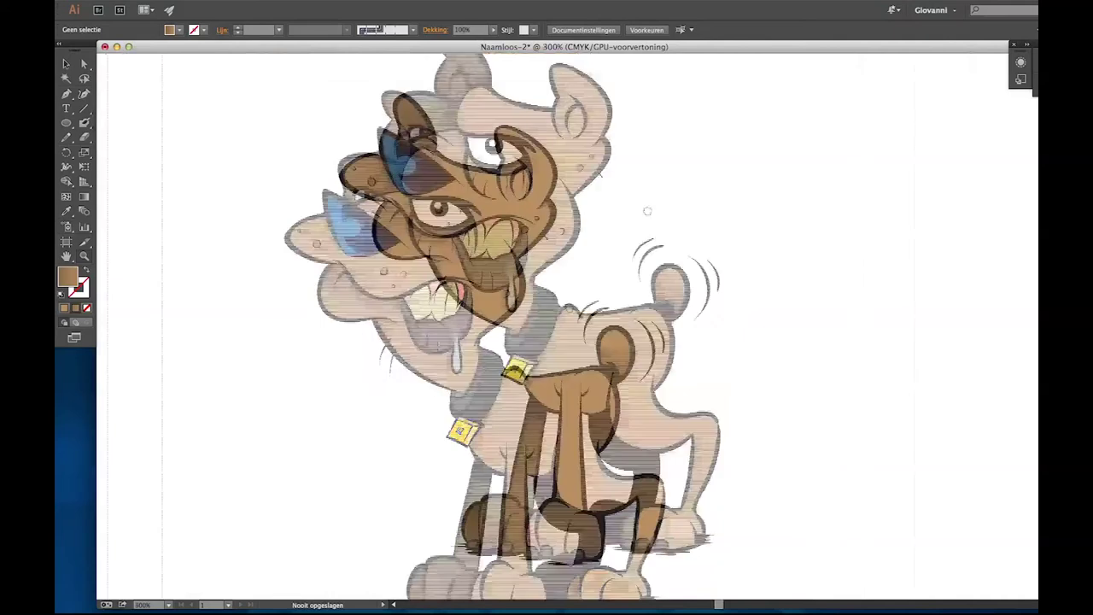
scroll(629, 387, "up", 5)
mouse_move(552, 222)
left_mouse_down()
mouse_move(565, 186)
mouse_move(522, 380)
left_mouse_up()
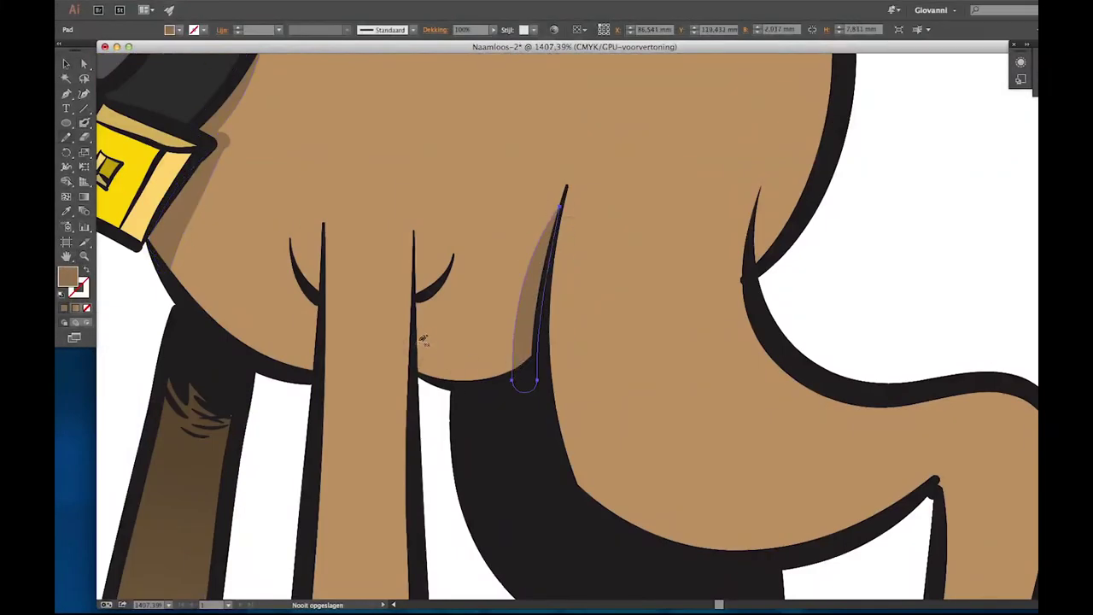
left_click_drag(417, 352, 413, 343)
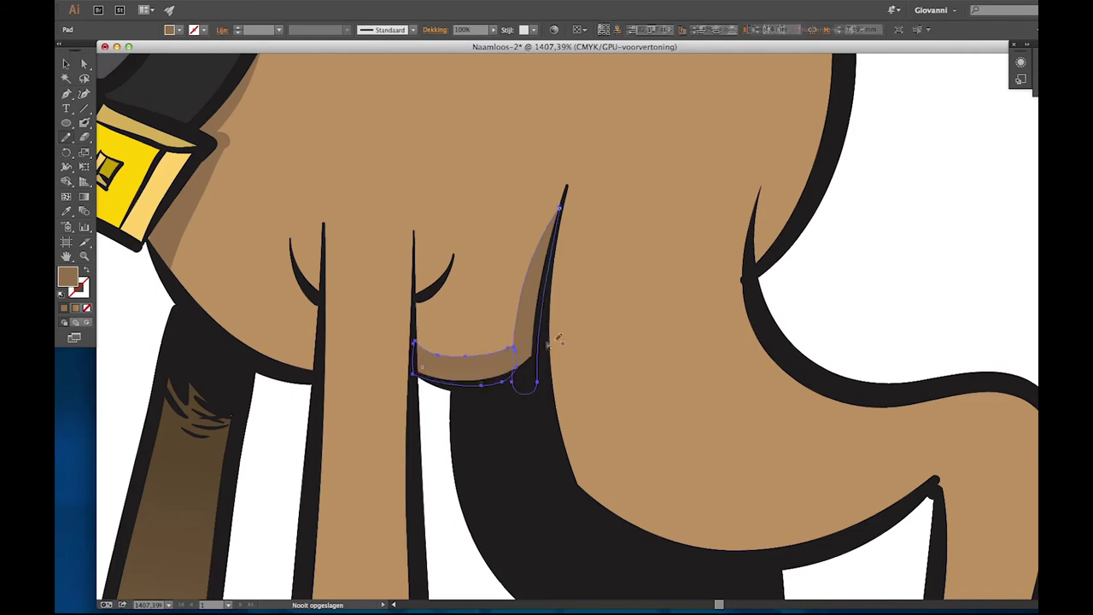
left_click_drag(452, 267, 418, 316)
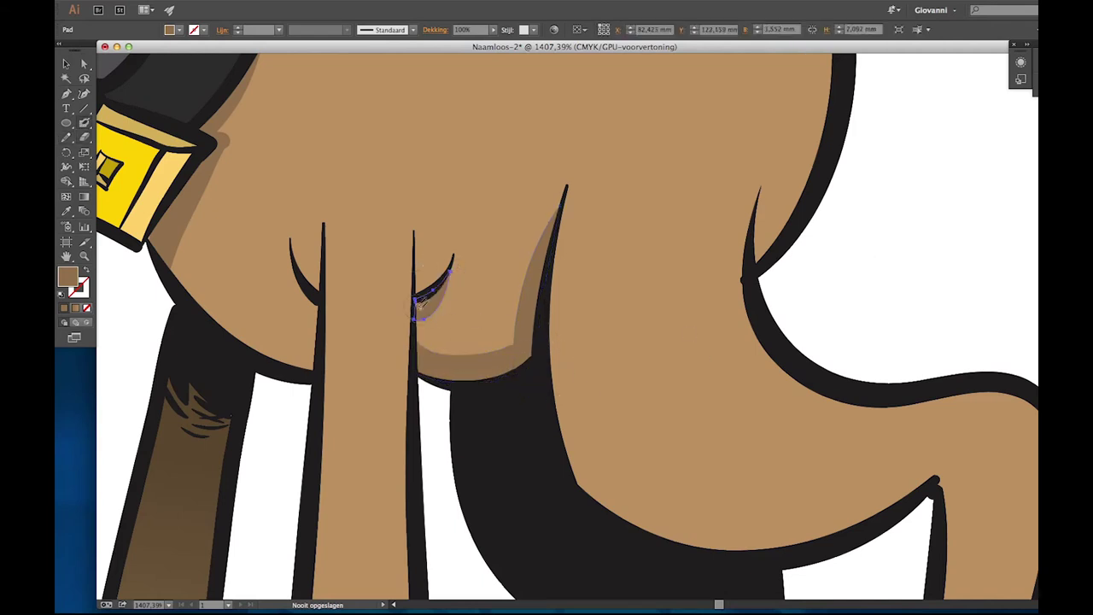
left_click_drag(297, 270, 314, 376)
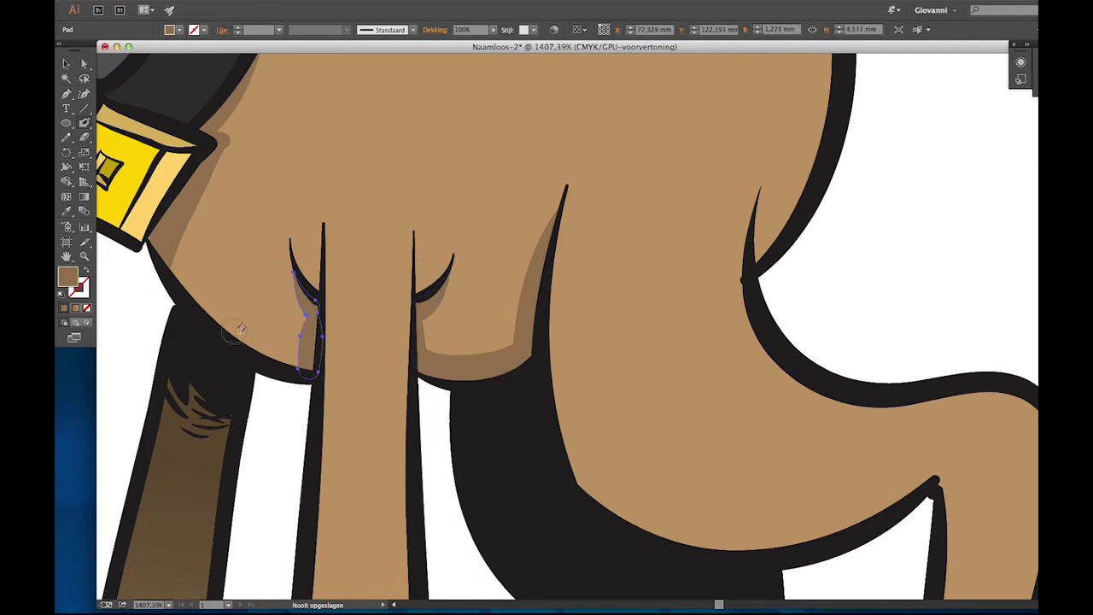
left_click(305, 364)
Shade the paw and leg edge plus the left and middle toe curves.
scroll(419, 239, "down", 10)
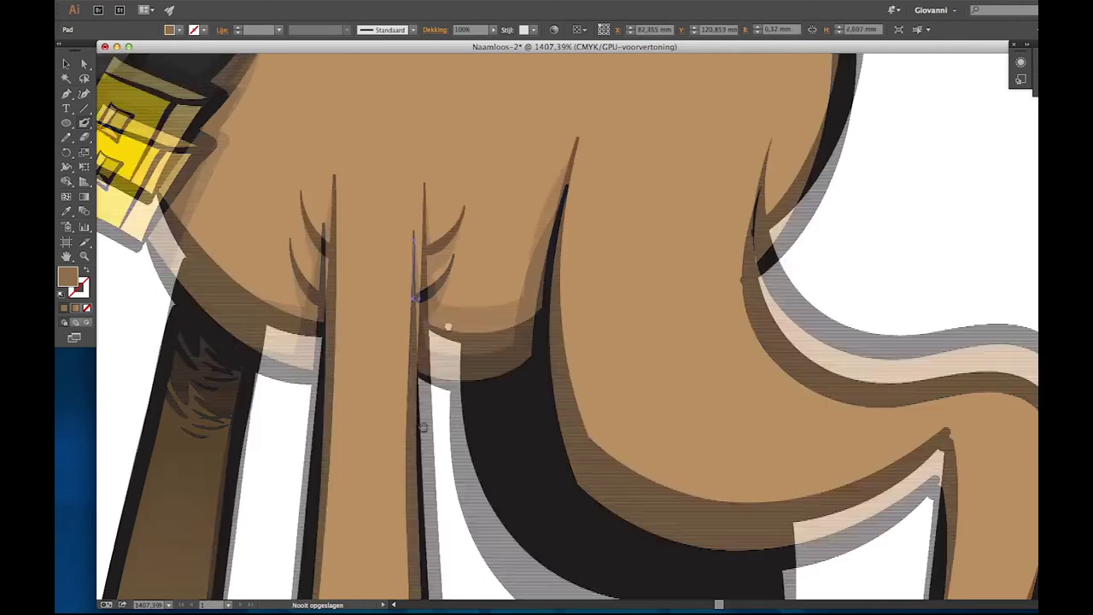
left_click_drag(435, 272, 377, 215)
left_click_drag(284, 287, 275, 450)
left_click_drag(440, 327, 413, 471)
Shade the other paw's middle and right toes and down the leg's right edge.
scroll(443, 456, "right", 10)
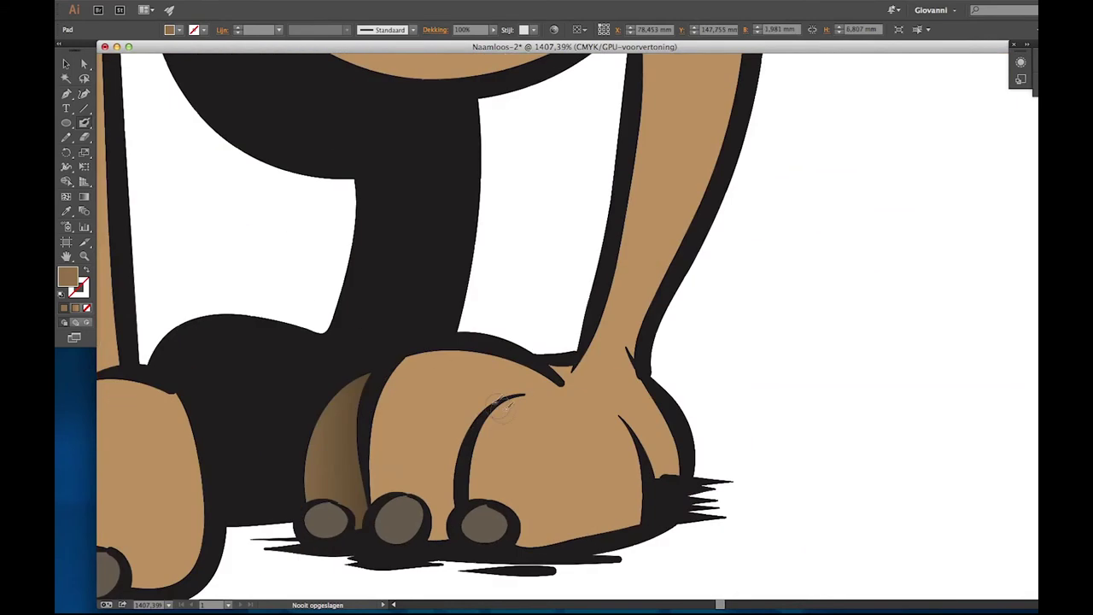
left_click_drag(500, 398, 435, 521)
left_click_drag(622, 418, 674, 457)
scroll(598, 341, "up", 8)
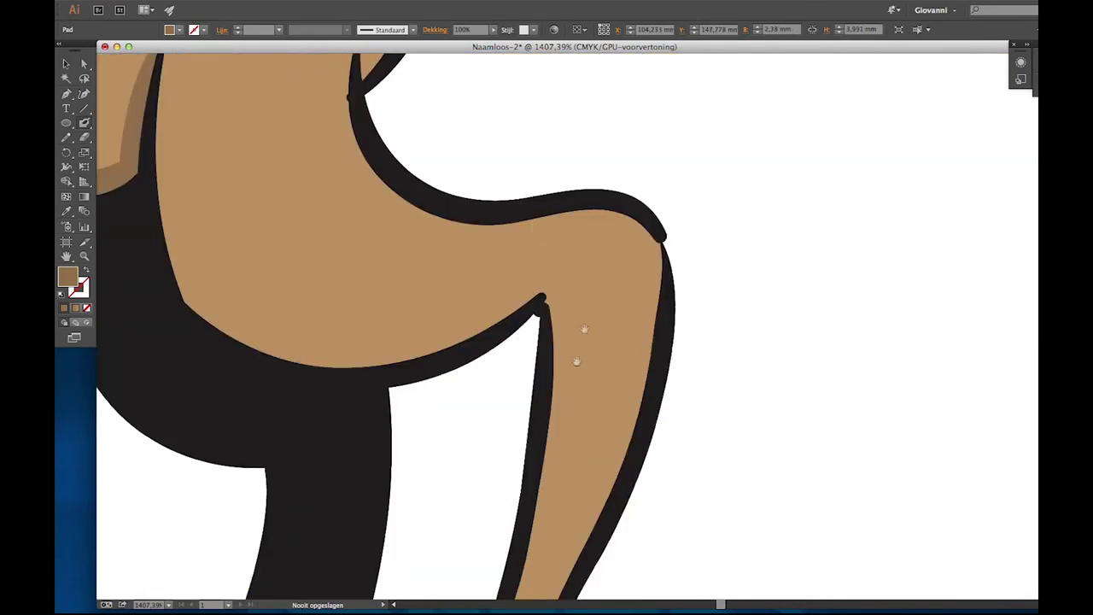
scroll(598, 341, "down", 4)
left_click_drag(523, 512, 615, 106)
left_click_drag(587, 185, 567, 372)
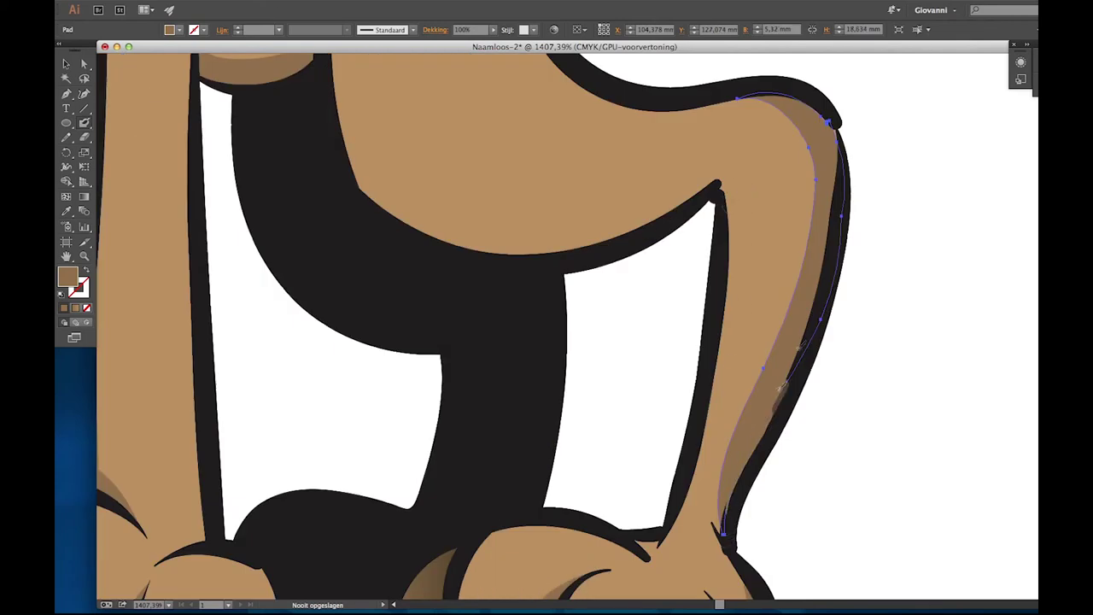
Shade up the leg's left edge and bend a tapered stroke along the armpit curve.
left_click_drag(704, 417, 718, 184)
scroll(513, 341, "up", 5)
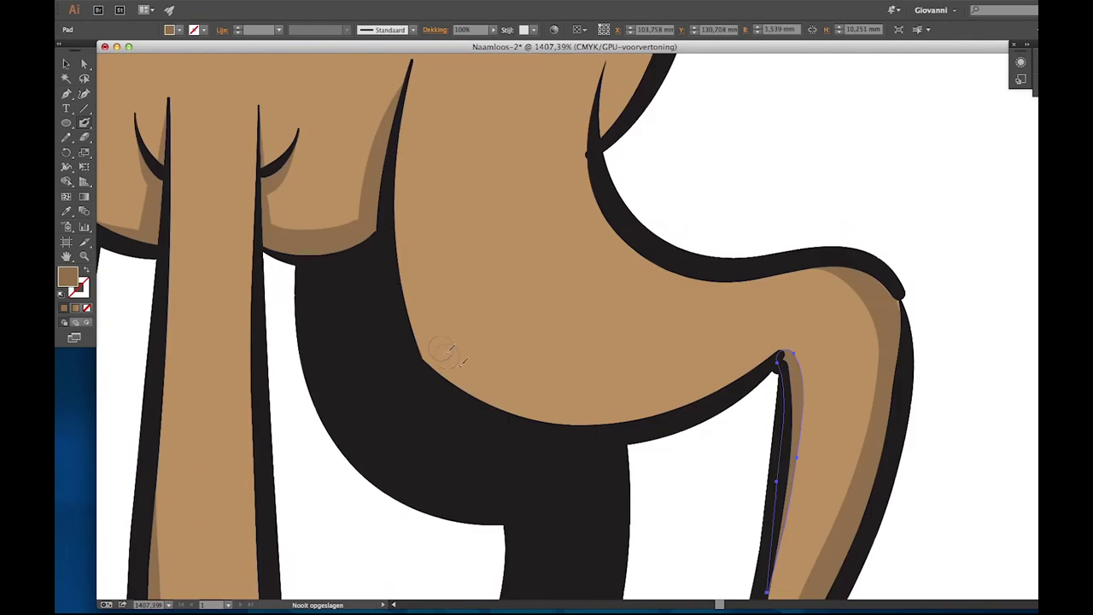
left_click_drag(448, 359, 696, 376)
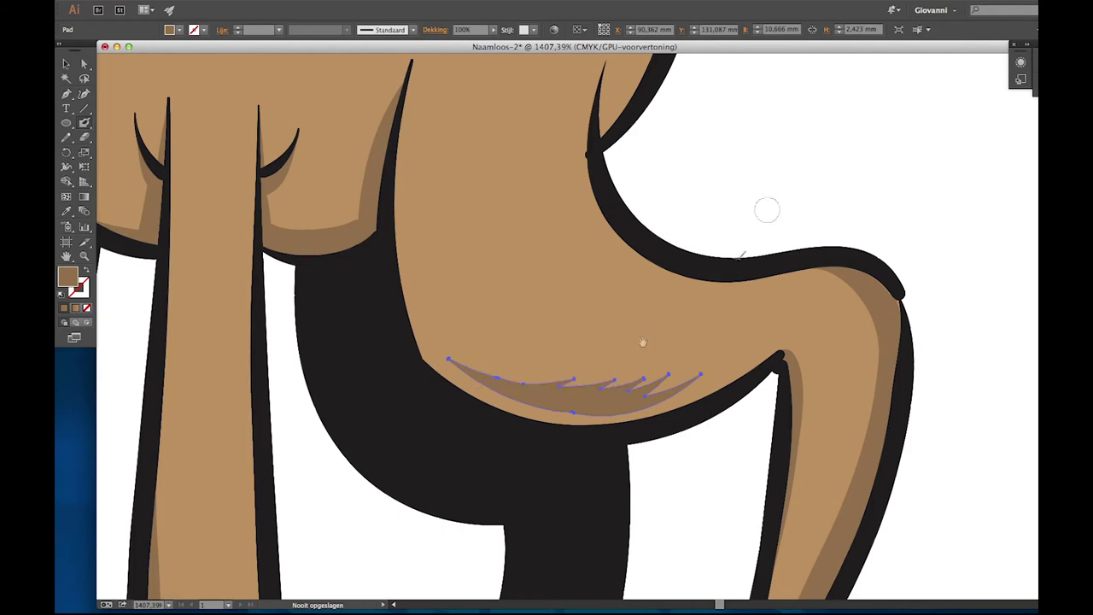
left_click_drag(642, 341, 639, 212)
key("a")
left_click_drag(444, 228, 513, 316)
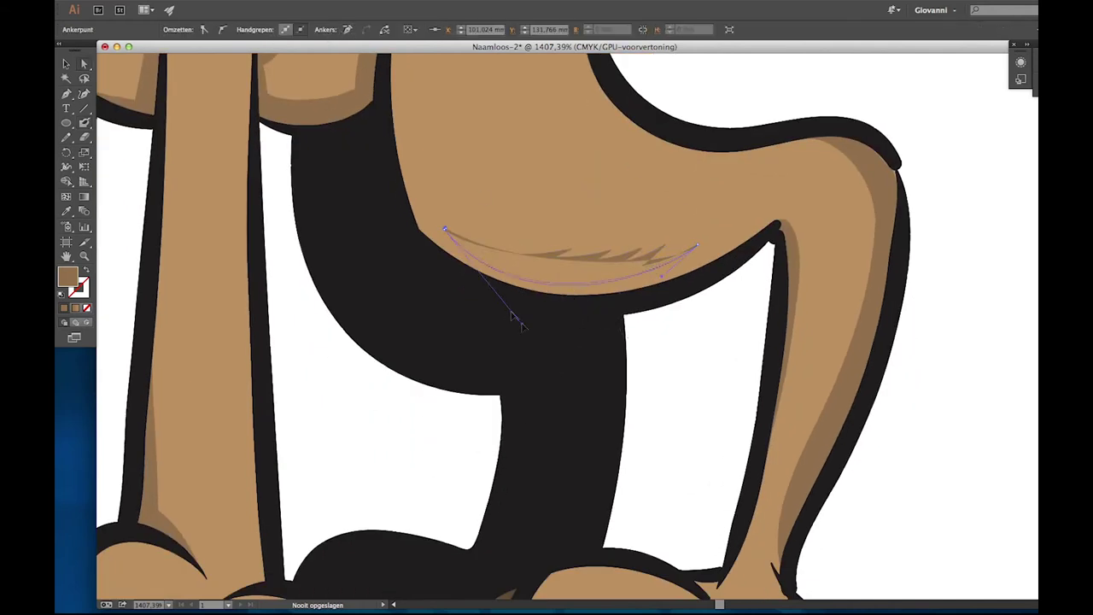
left_click_drag(663, 275, 692, 285)
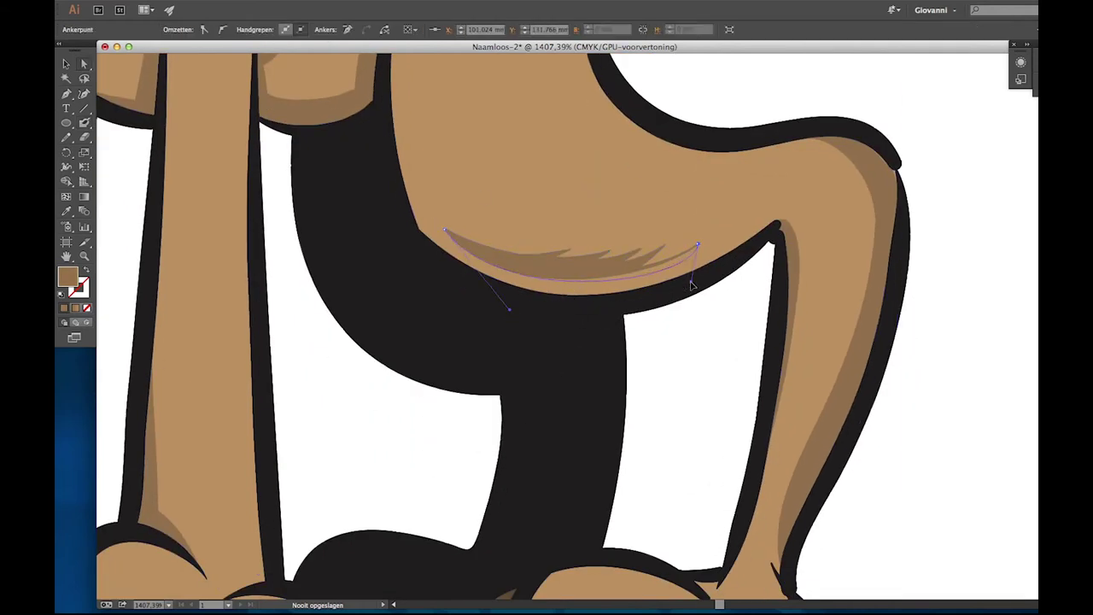
key("super+shift+a")
Draw a thin shading stroke down the leg's edge and zoom out to the whole dog.
scroll(708, 429, "down", 4)
scroll(708, 429, "left", 8)
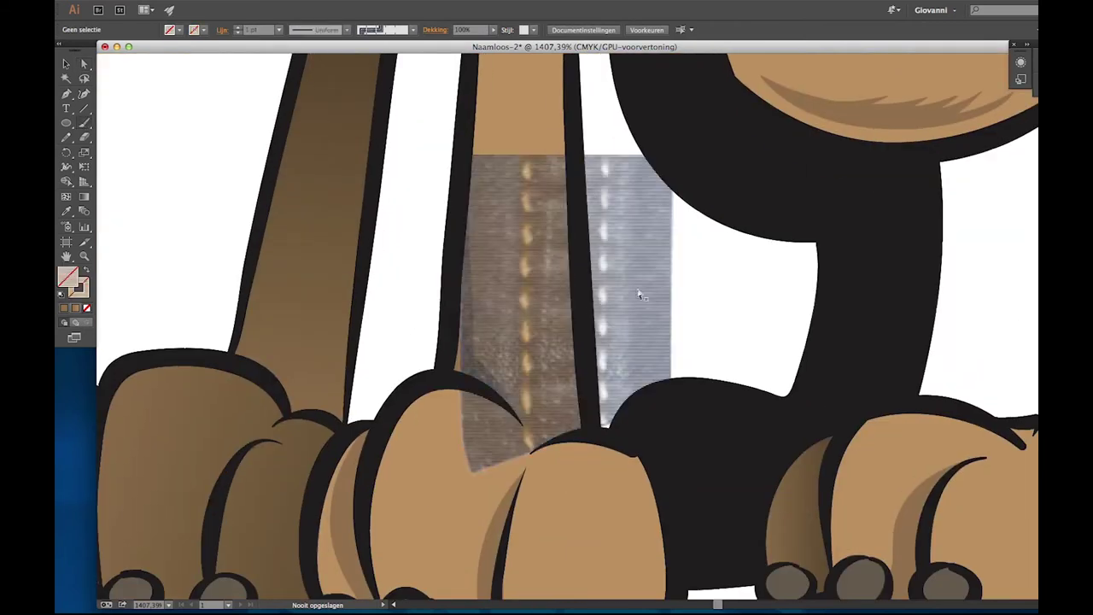
left_click_drag(567, 163, 548, 438)
scroll(548, 438, "down", 8)
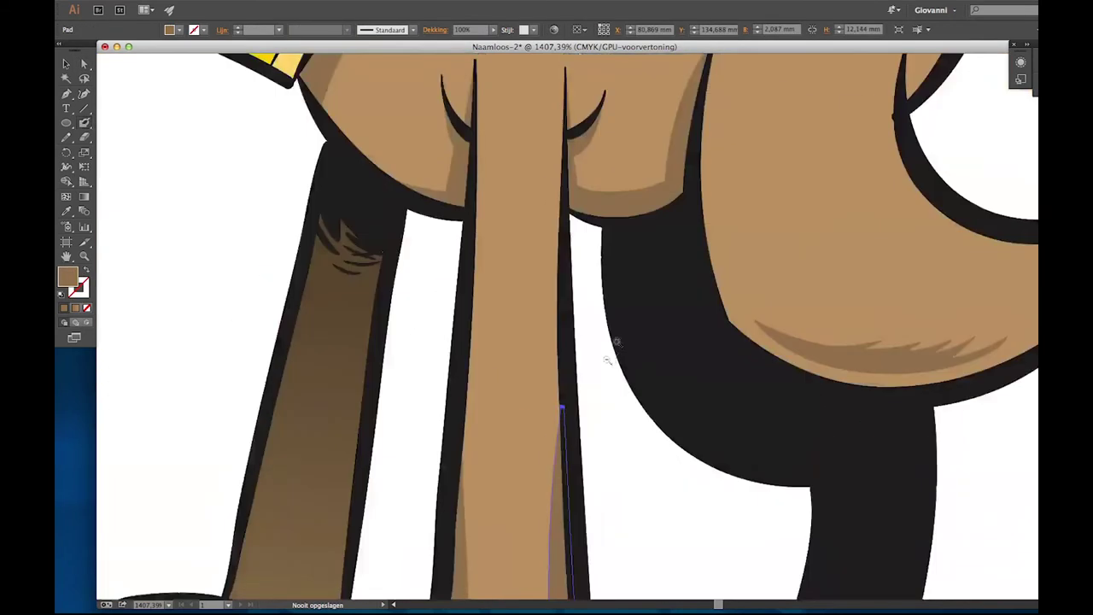
key("super+shift+a")
scroll(574, 365, "up", 4)
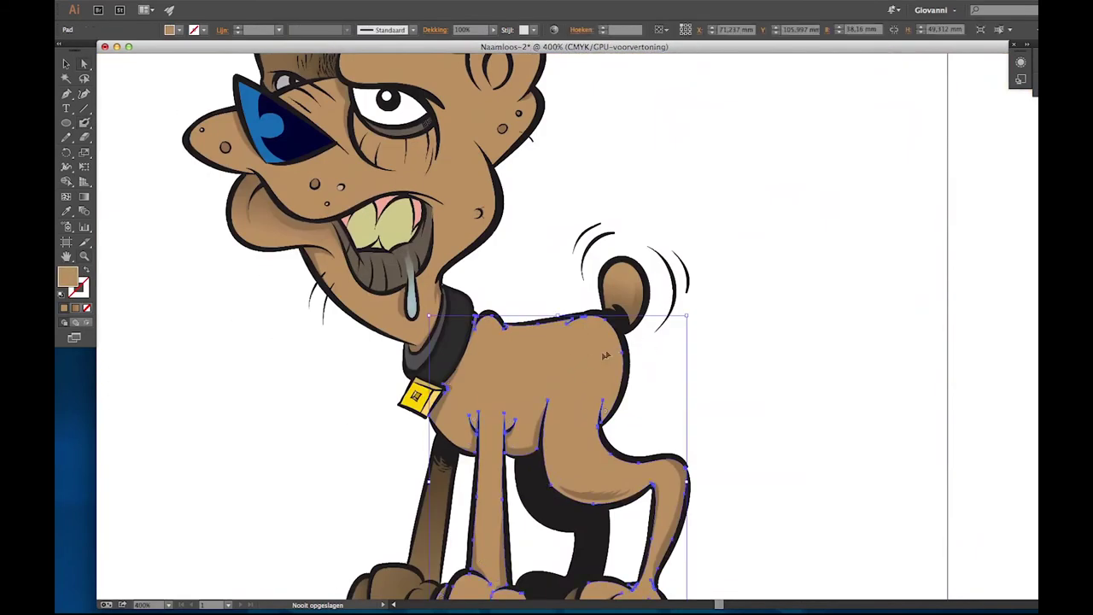
Select the right ear and Blob Brush light highlights on the inner ear rim and snout top.
scroll(574, 364, "up", 5)
scroll(573, 365, "left", 4)
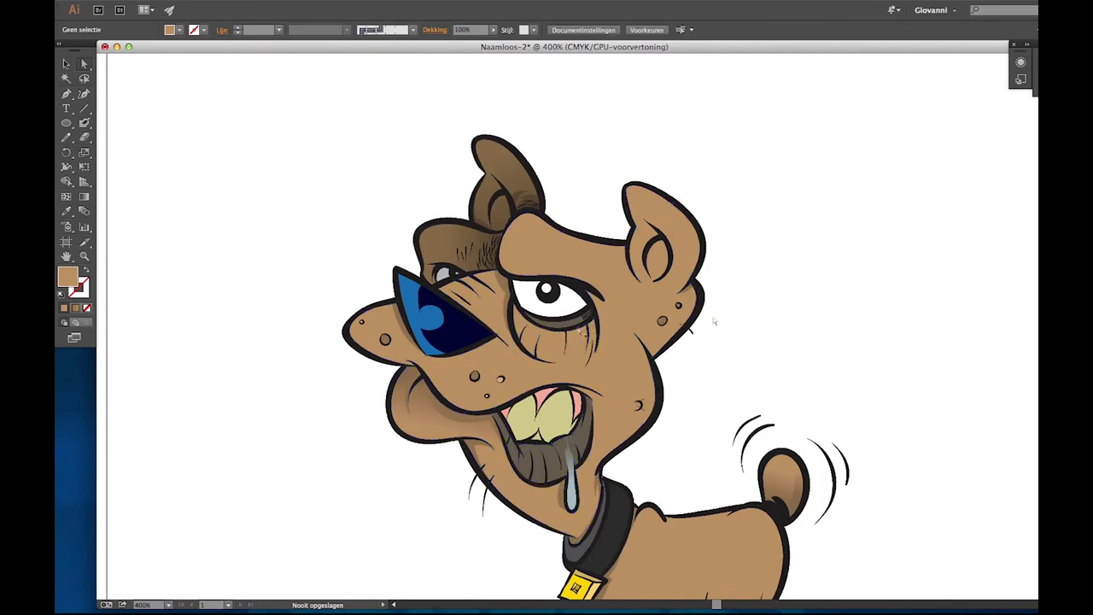
left_click(500, 381)
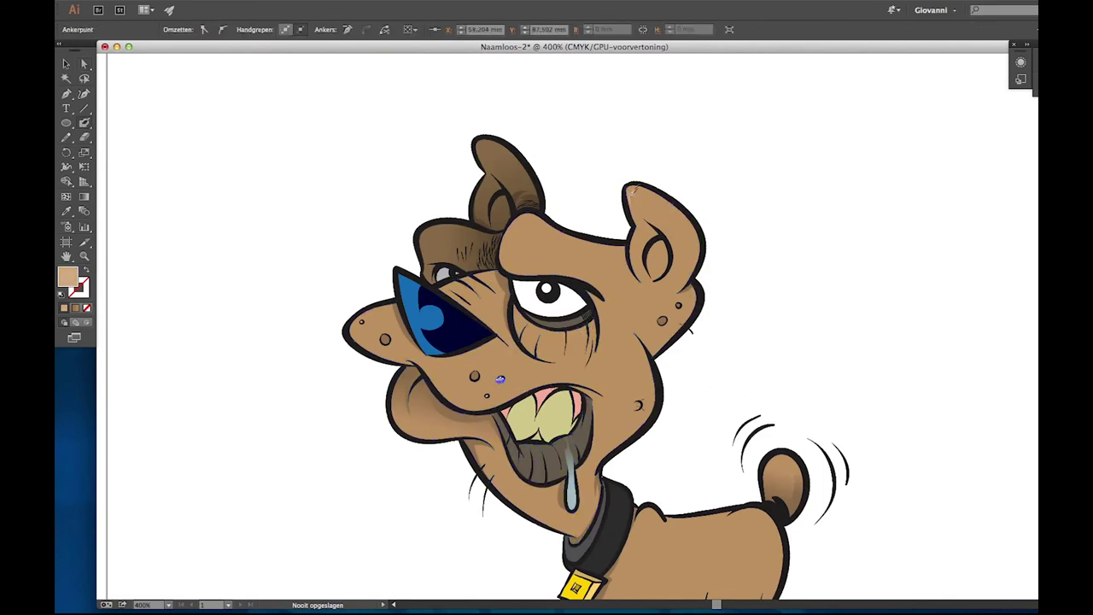
left_click(690, 213)
scroll(690, 214, "up", 3)
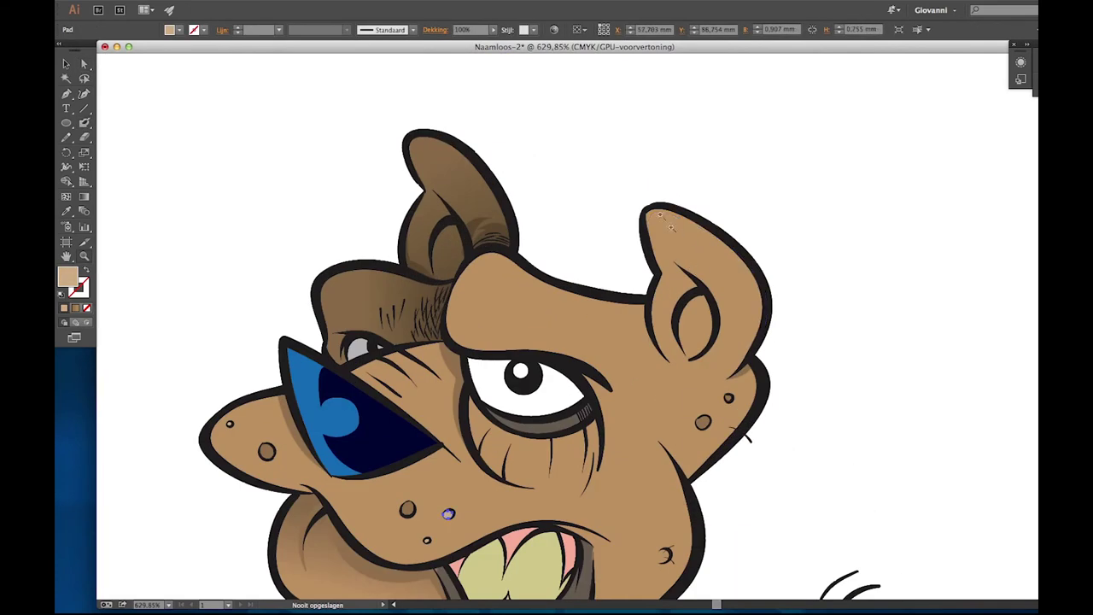
scroll(692, 209, "up", 3)
key("shift+b")
left_click_drag(645, 253, 826, 523)
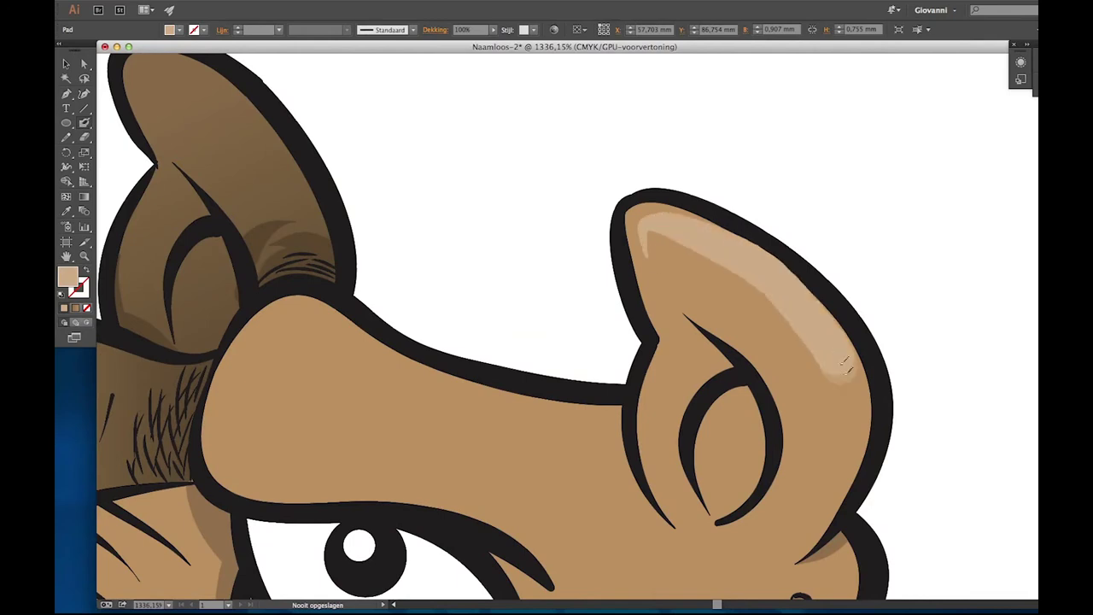
left_click_drag(226, 369, 615, 411)
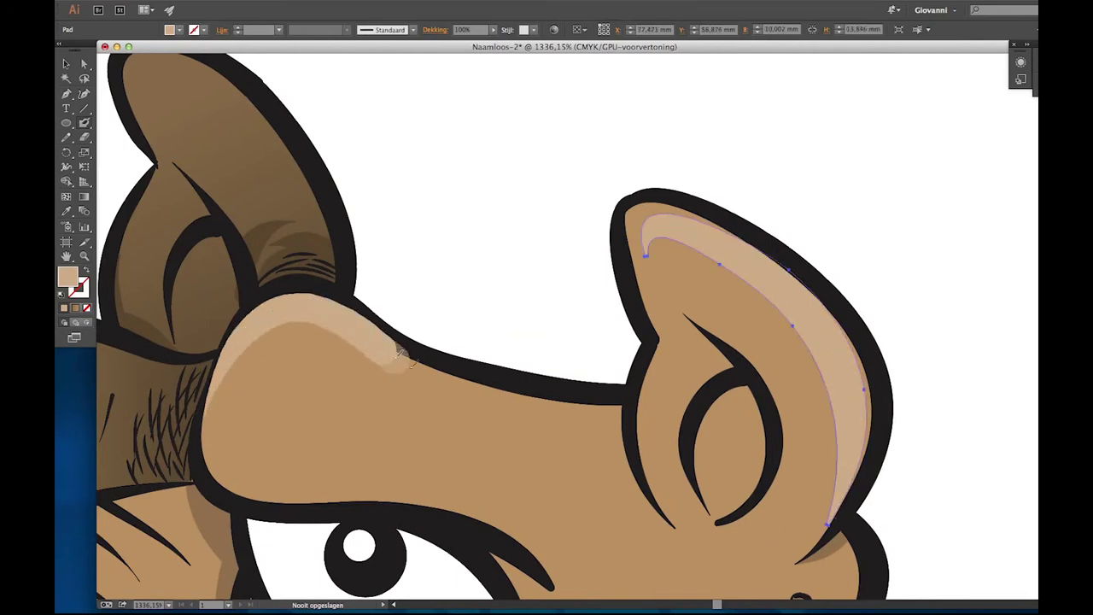
Add a highlight on the lower ear rim and a dark shadow inside the ear's left edge.
key("ctrl+shift+a")
left_click_drag(842, 530, 796, 564)
left_click_drag(664, 513, 631, 397)
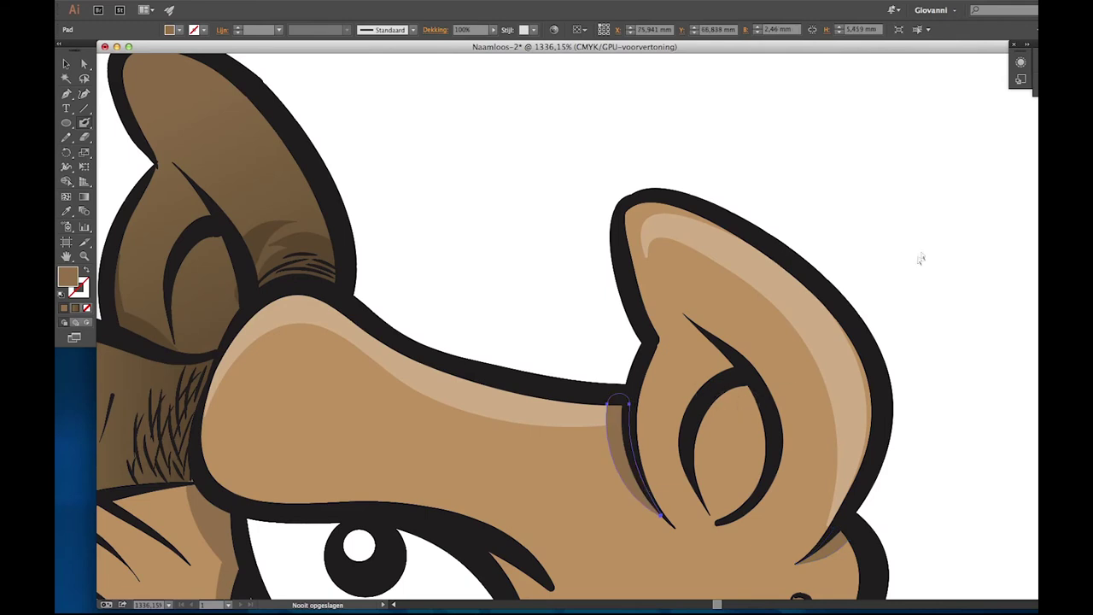
scroll(920, 257, "down", 5)
scroll(921, 256, "right", 5)
key("ctrl+shift+a")
Paint the front inner-ear shape with a pink top-to-bottom gradient.
left_click_drag(580, 236, 522, 310)
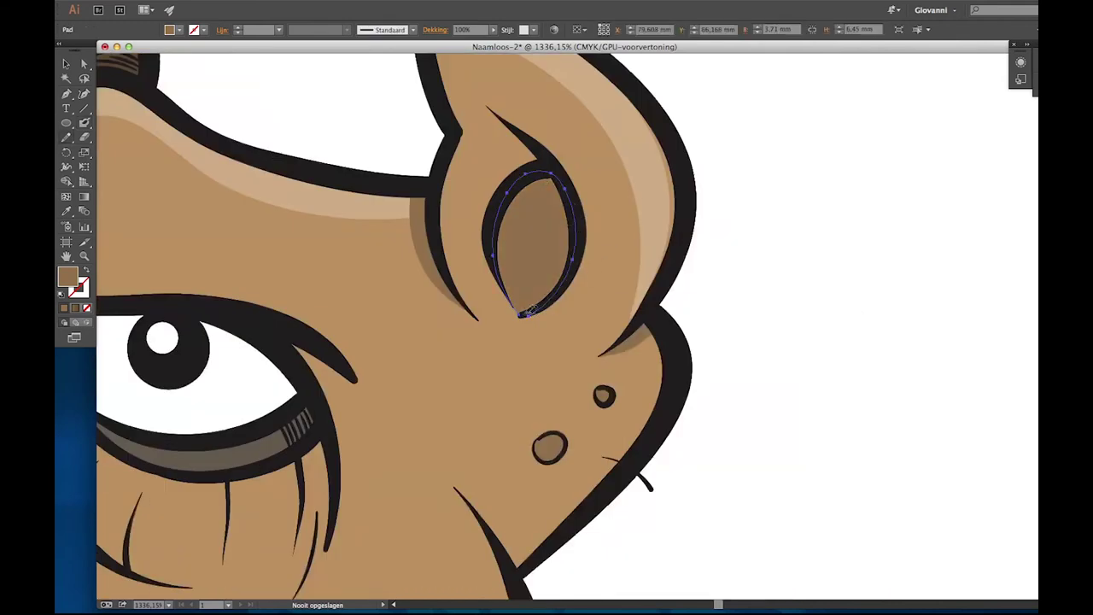
left_click(500, 442)
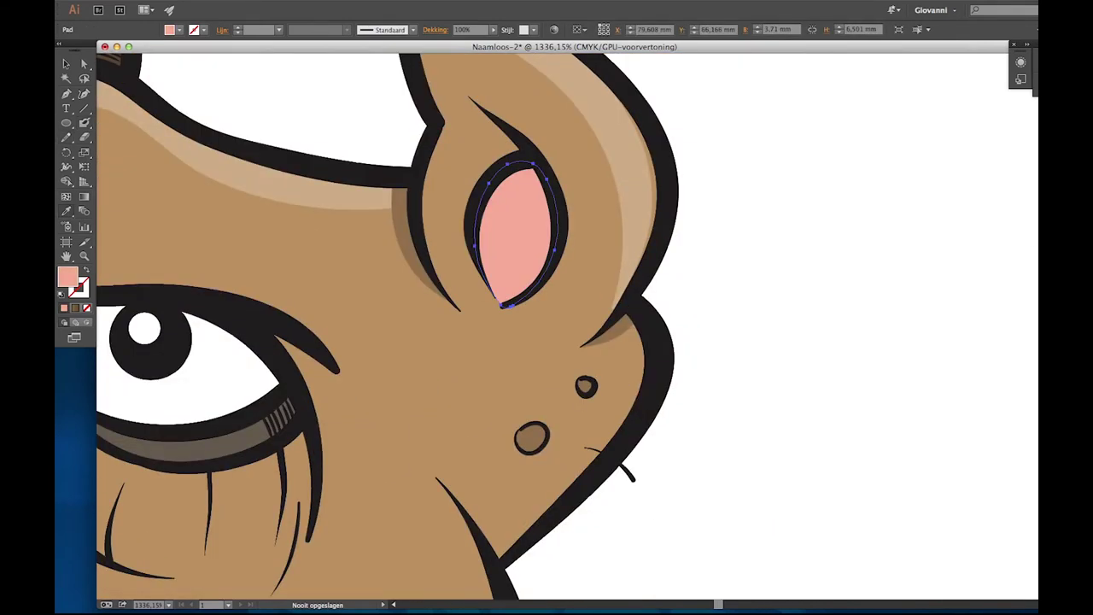
key("period")
left_click_drag(533, 139, 497, 325)
key("i")
left_click(617, 314)
key("period")
key("g")
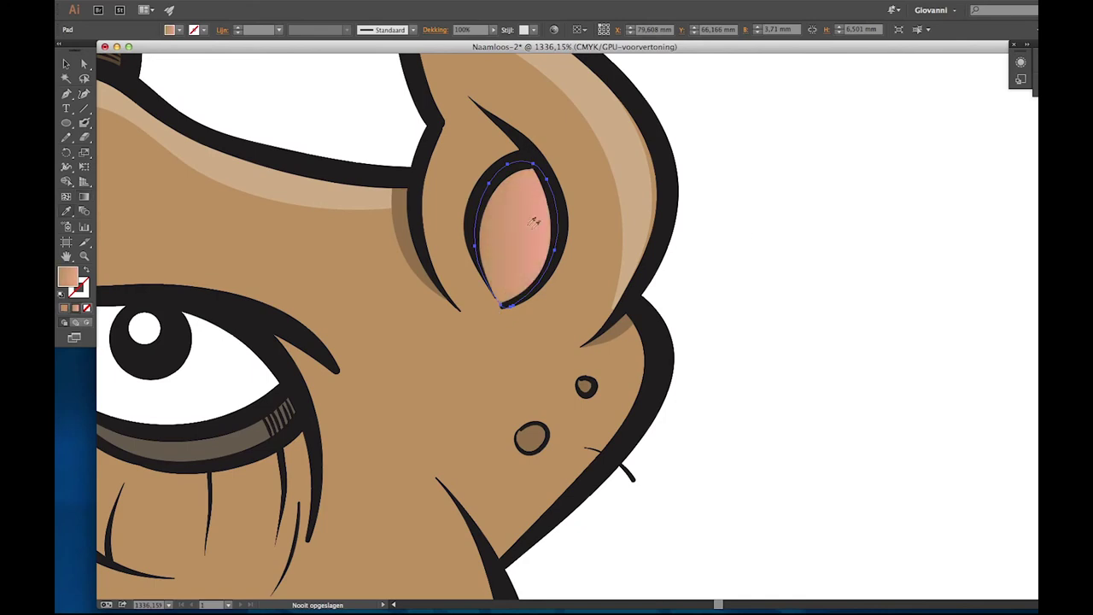
left_click_drag(521, 207, 497, 356)
left_click(717, 213)
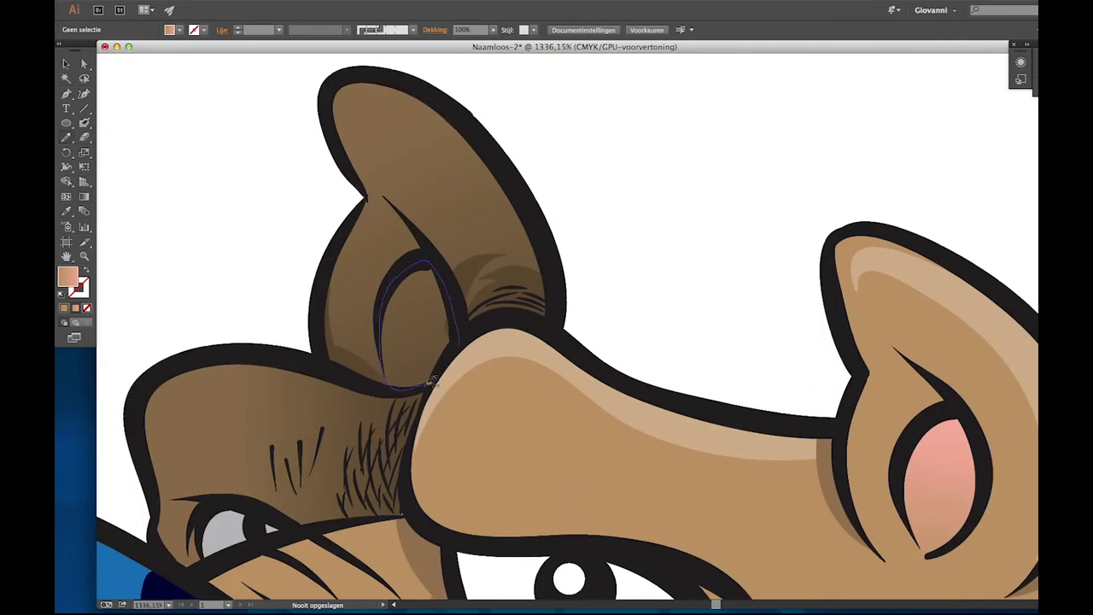
Fill the back ear's inner shape with a vertical pink gradient and fit the artboard.
left_click(433, 380)
left_click(482, 215)
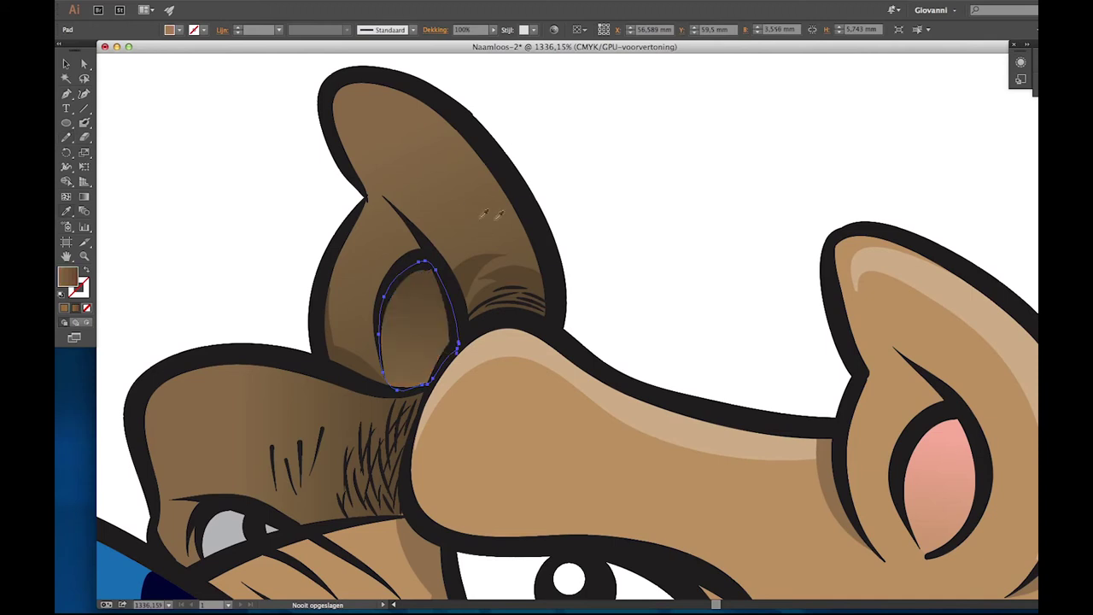
left_click(939, 478)
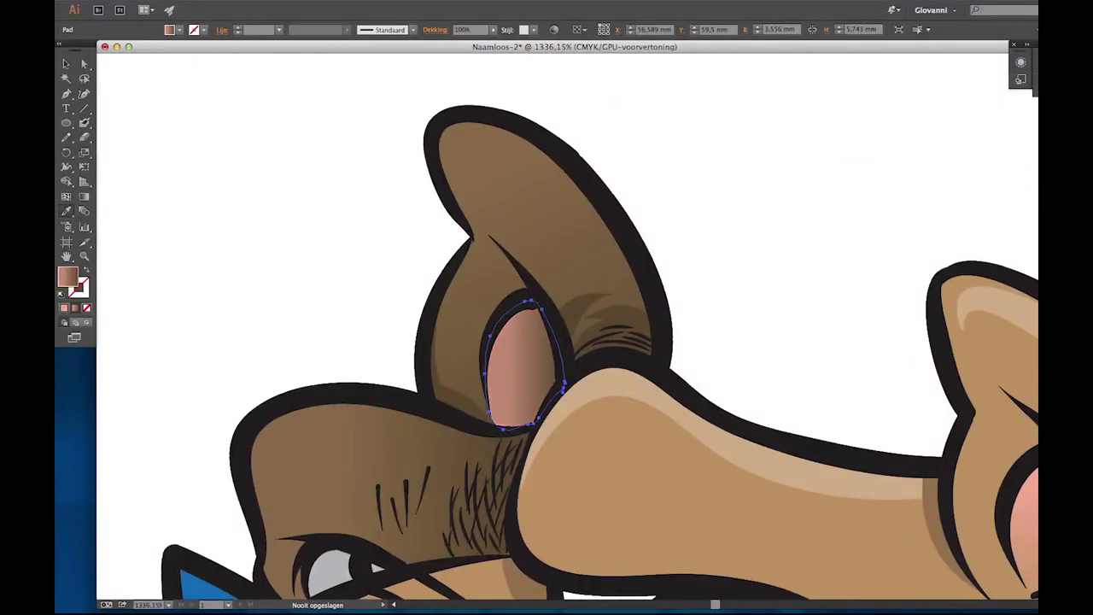
key("g")
left_click_drag(513, 275, 576, 607)
key("ctrl+0")
Paint a light brow highlight and send it backward behind the brow lines.
scroll(663, 283, "up", 5)
left_click(572, 252)
scroll(579, 388, "up", 5)
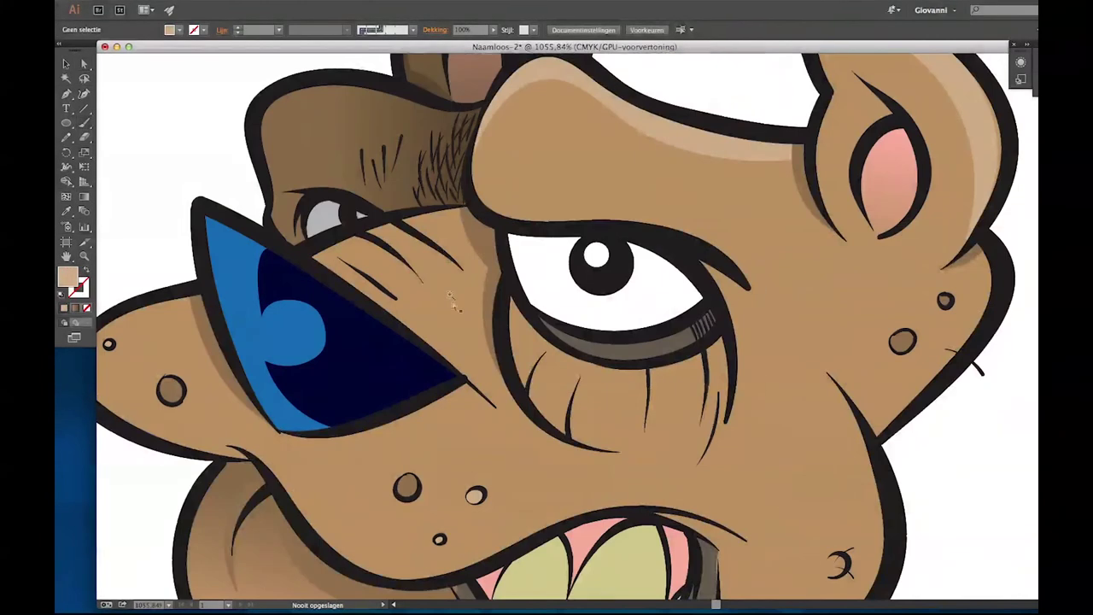
left_click(470, 155)
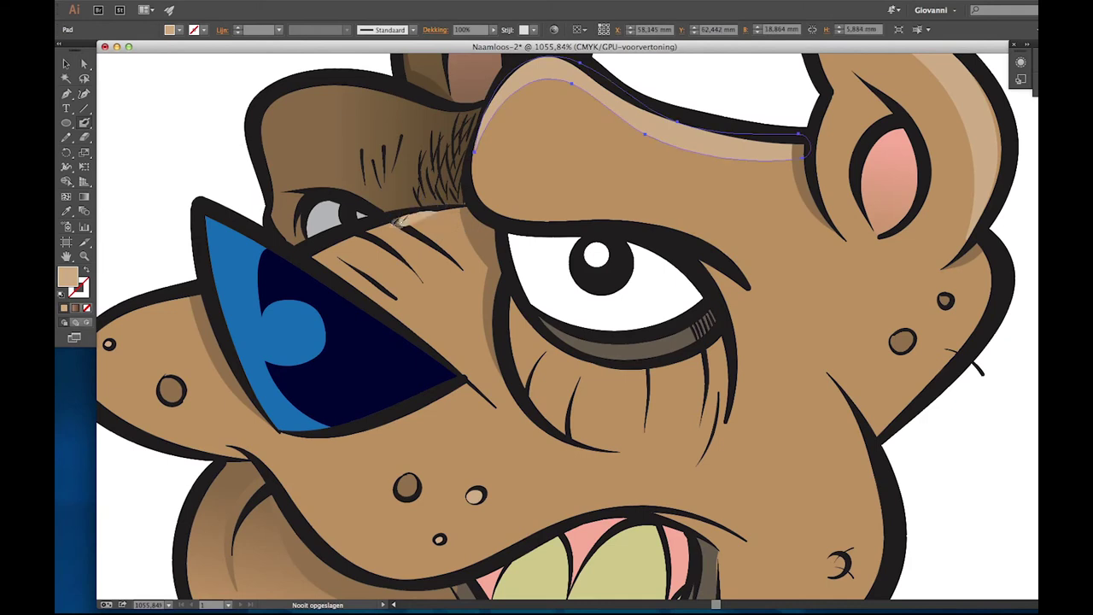
left_click_drag(397, 220, 315, 256)
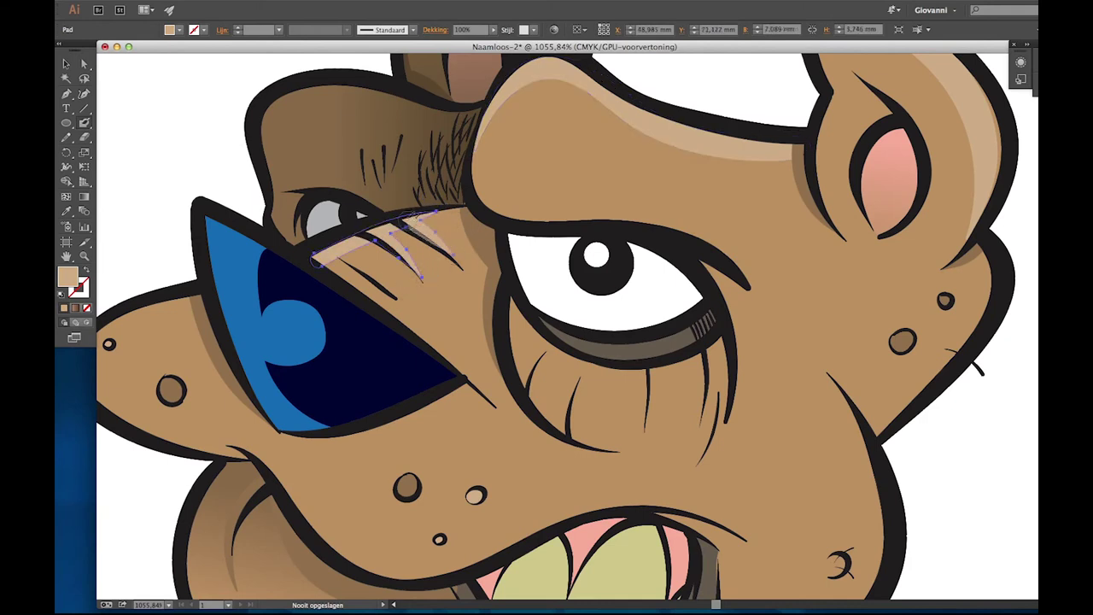
key("ctrl+bracketleft")
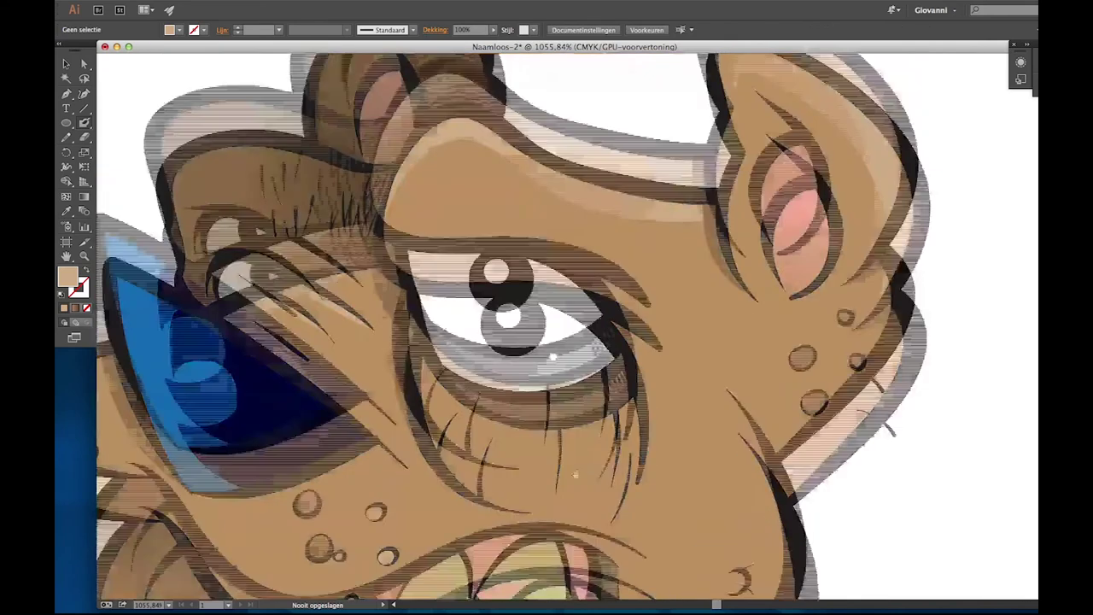
Add light highlights under the lower eyelid, inside the cheek spots and along the rim edge.
left_click_drag(437, 320, 431, 360)
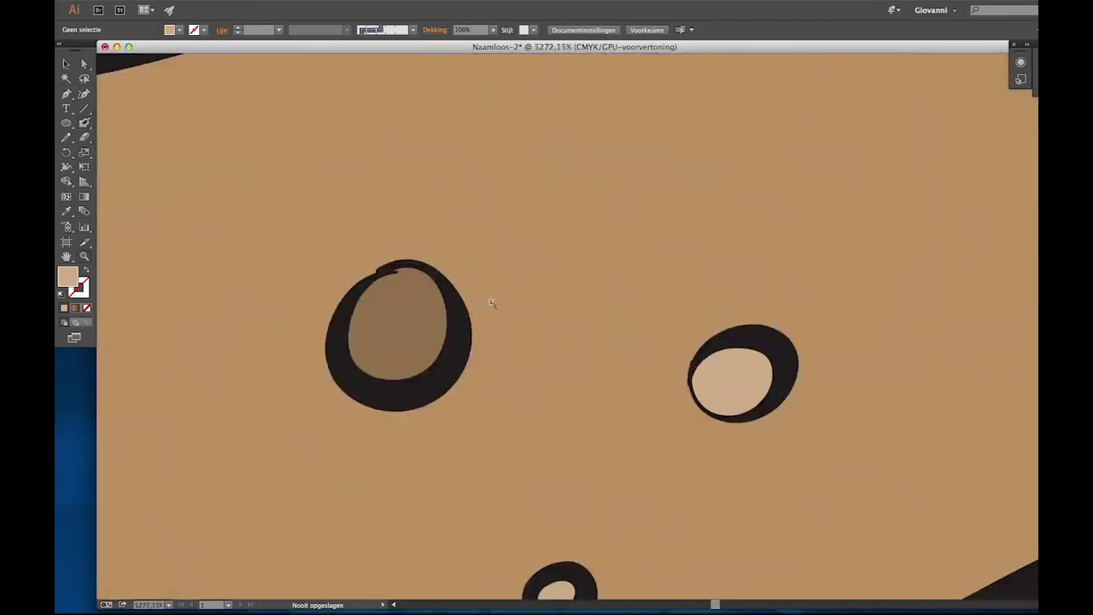
left_click_drag(350, 295, 361, 315)
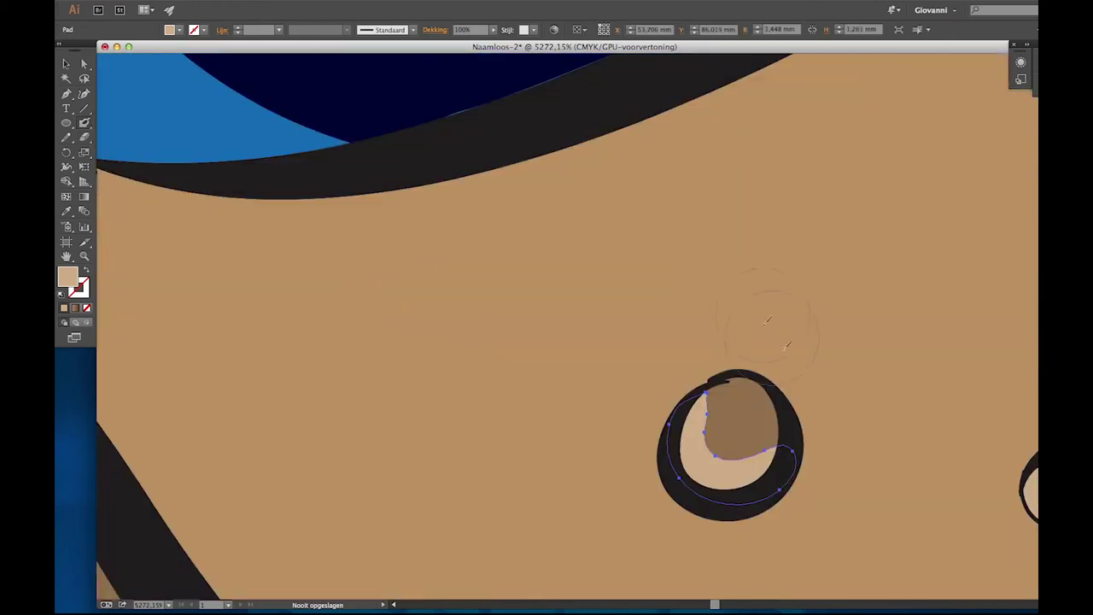
left_click_drag(730, 378, 721, 436)
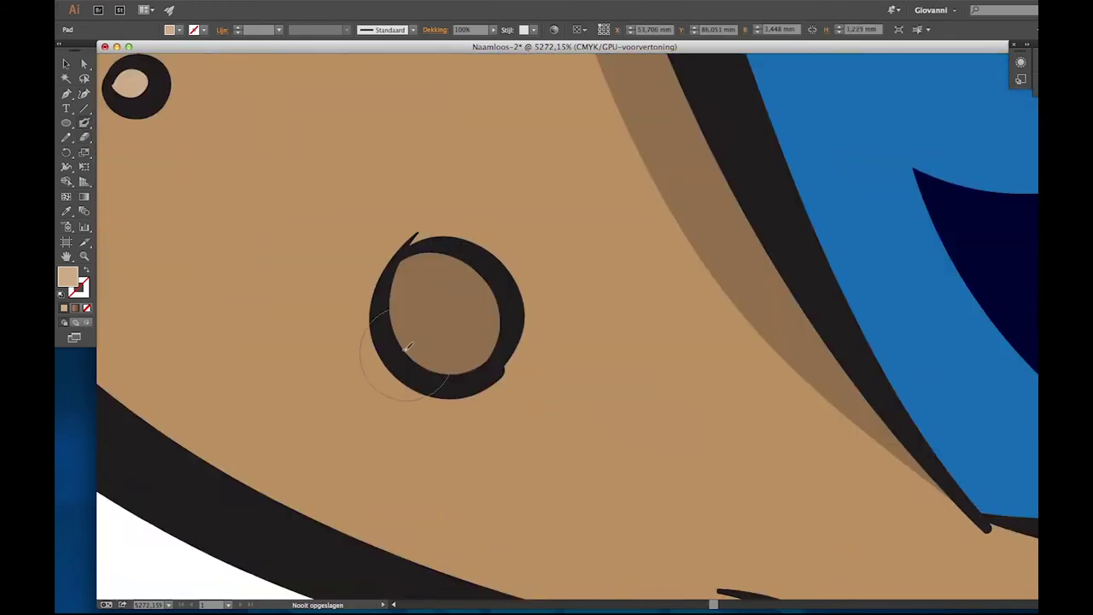
mouse_move(408, 347)
left_mouse_down()
mouse_move(465, 252)
mouse_move(505, 309)
left_mouse_up()
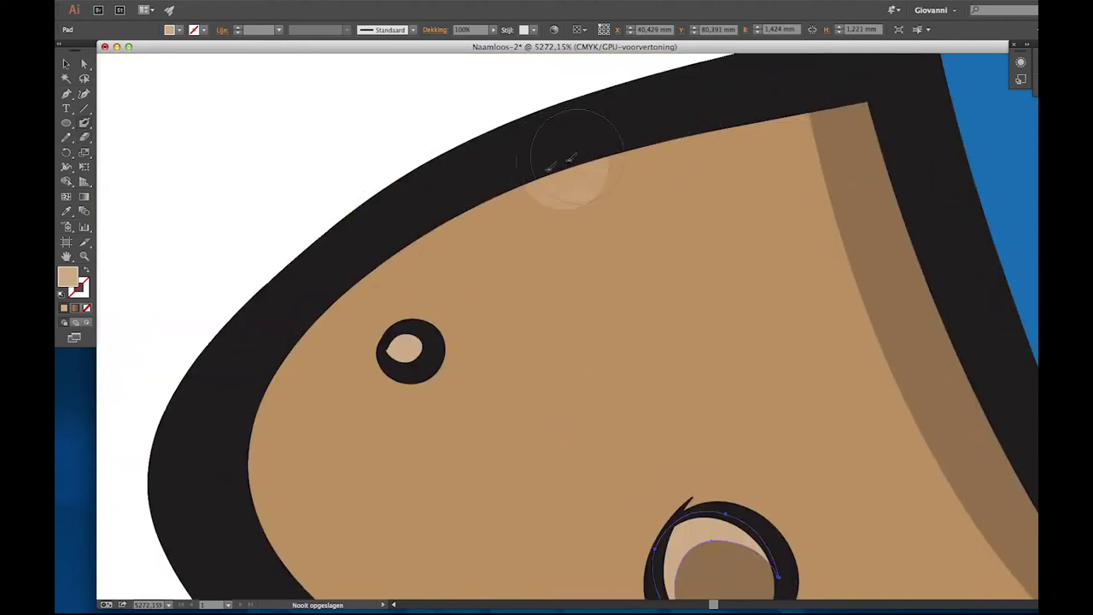
mouse_move(546, 176)
left_mouse_down()
mouse_move(497, 193)
mouse_move(261, 454)
left_mouse_up()
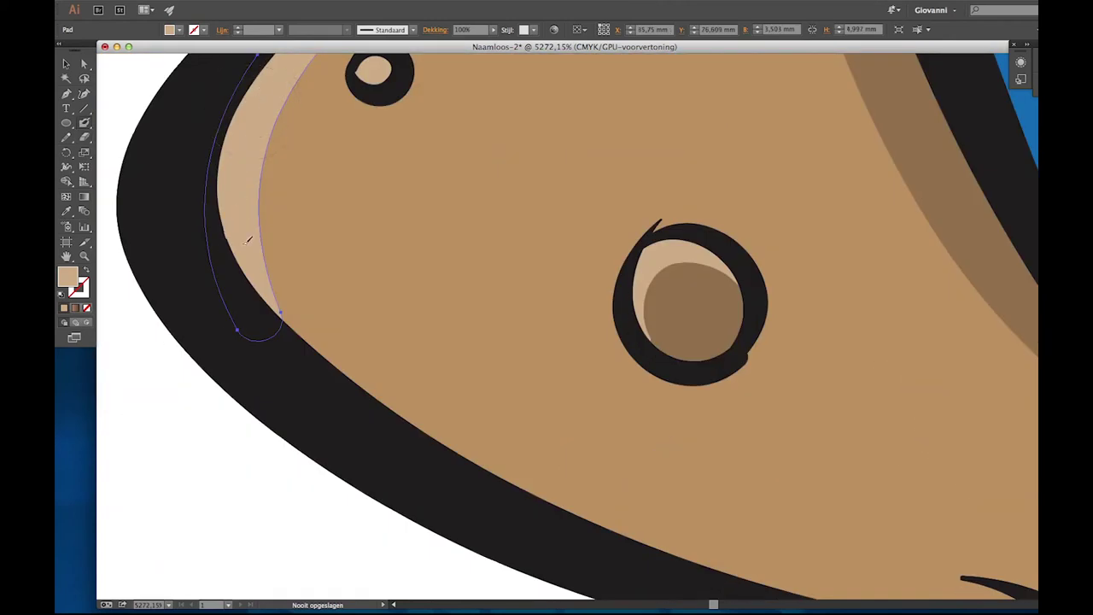
left_click_drag(244, 239, 427, 462)
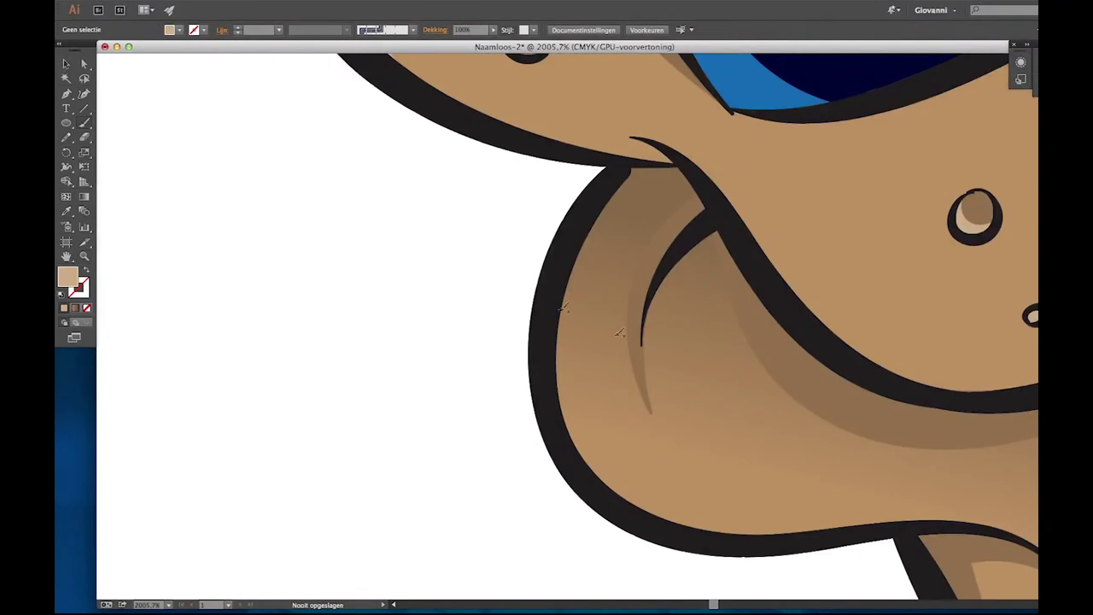
Extend the rim highlight, then paint a small white gloss inside the drool drop.
mouse_move(565, 295)
left_mouse_down()
mouse_move(553, 384)
mouse_move(727, 543)
left_mouse_up()
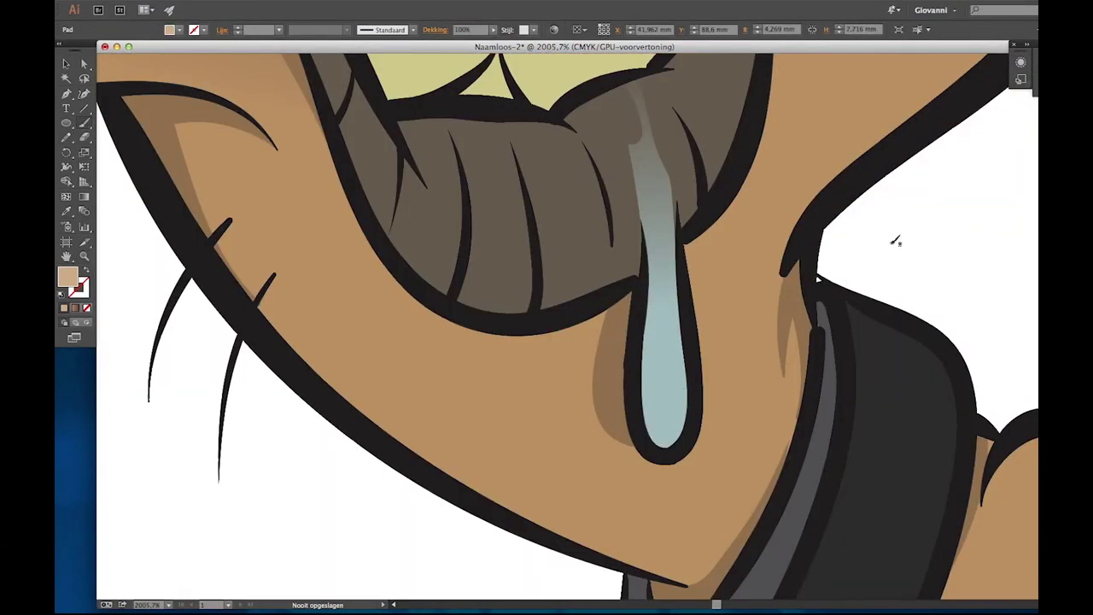
left_click(894, 244)
left_click_drag(645, 363, 664, 451)
key("ctrl+z")
left_click_drag(649, 335, 654, 347)
left_click_drag(660, 422, 663, 434)
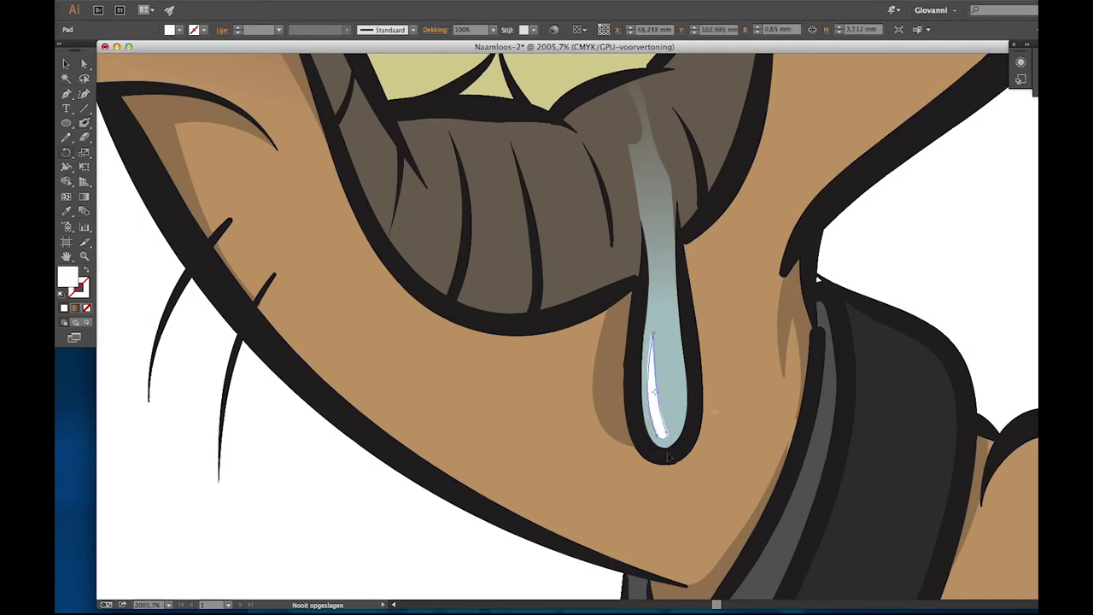
scroll(669, 459, "up", 10)
left_click(292, 379)
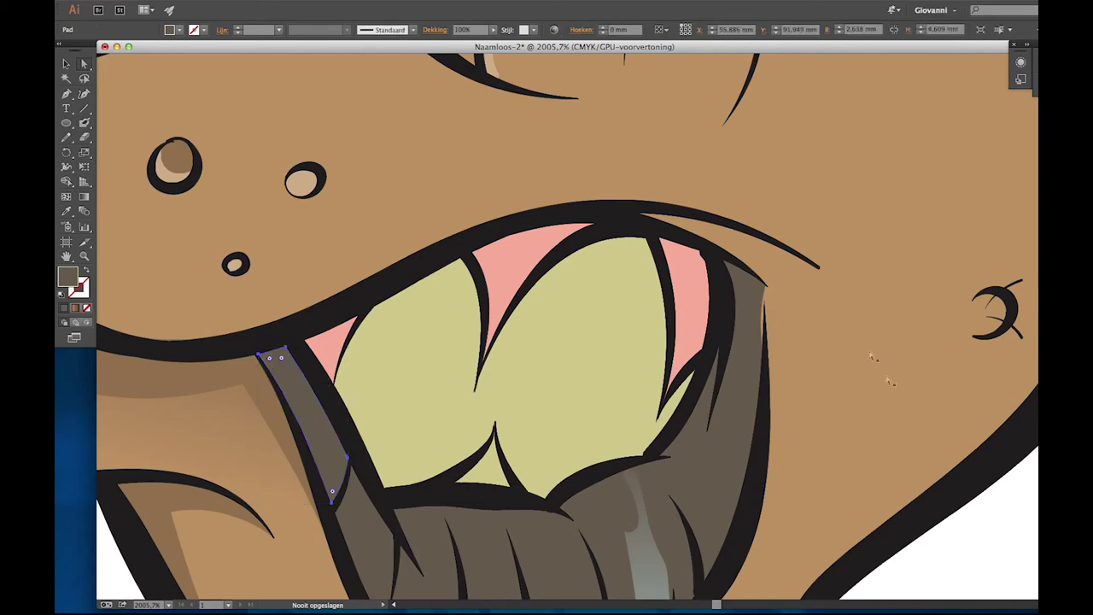
Give the large lip shape a dark gradient fill and adjust its gradient.
scroll(834, 263, "down", 3)
scroll(833, 263, "left", 2)
left_click(838, 285)
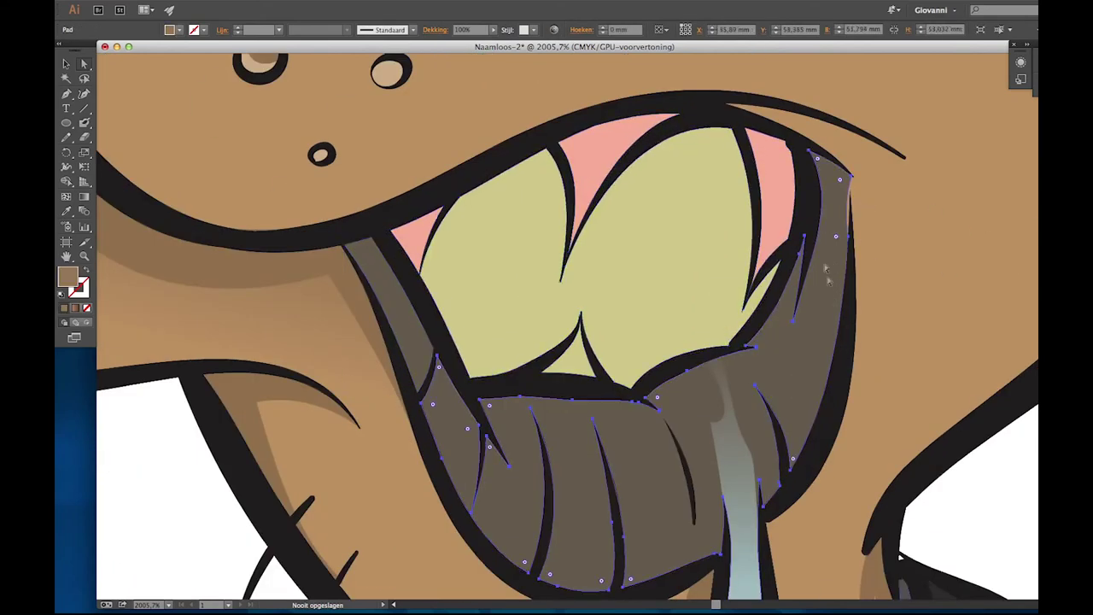
left_click(899, 556)
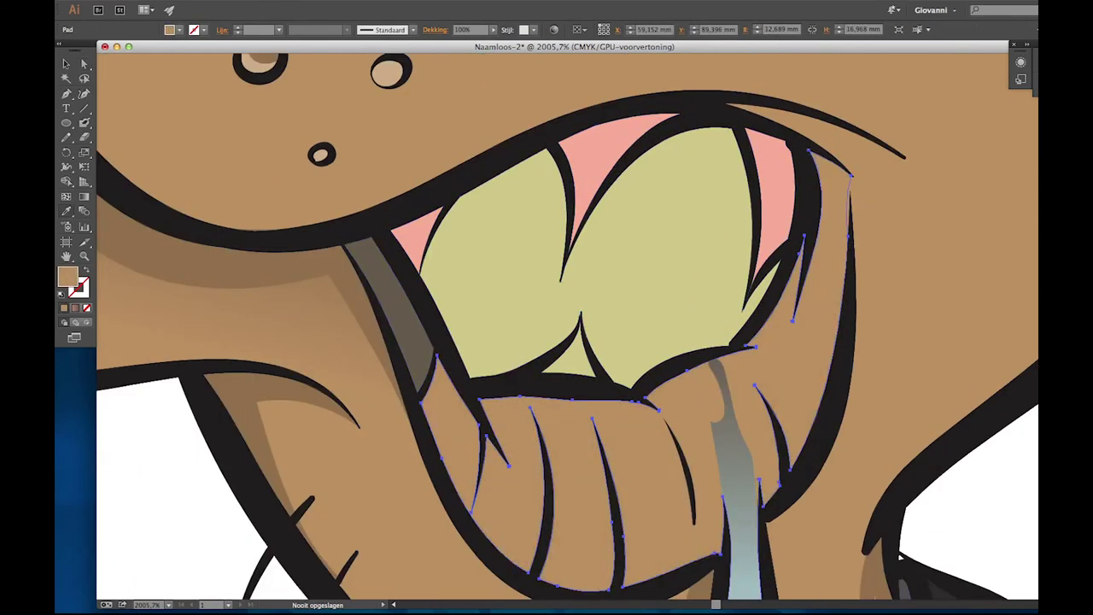
left_click(828, 262)
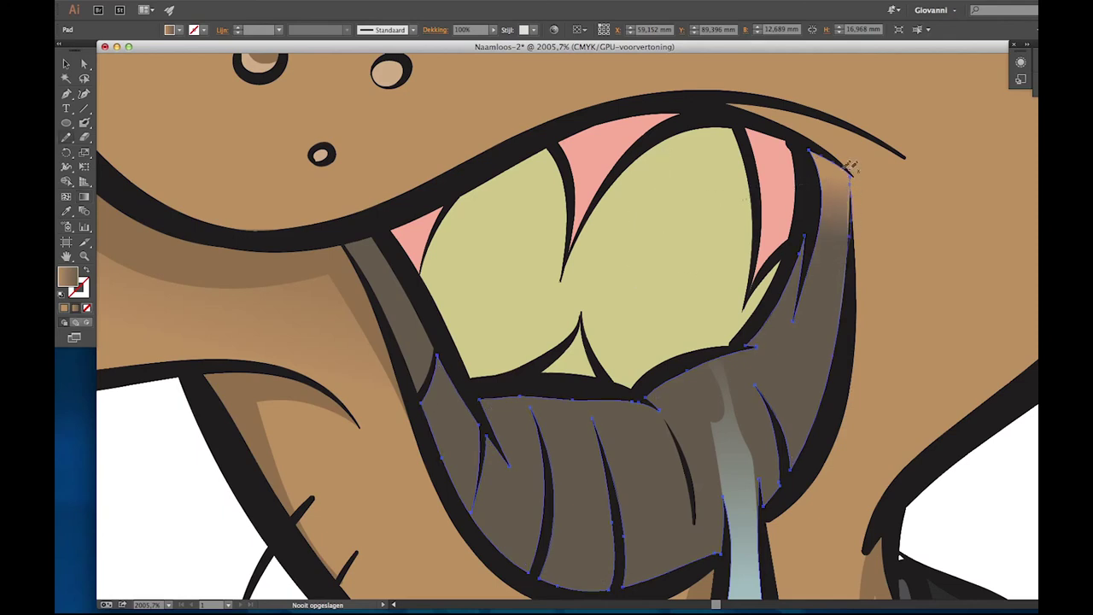
left_click(854, 224)
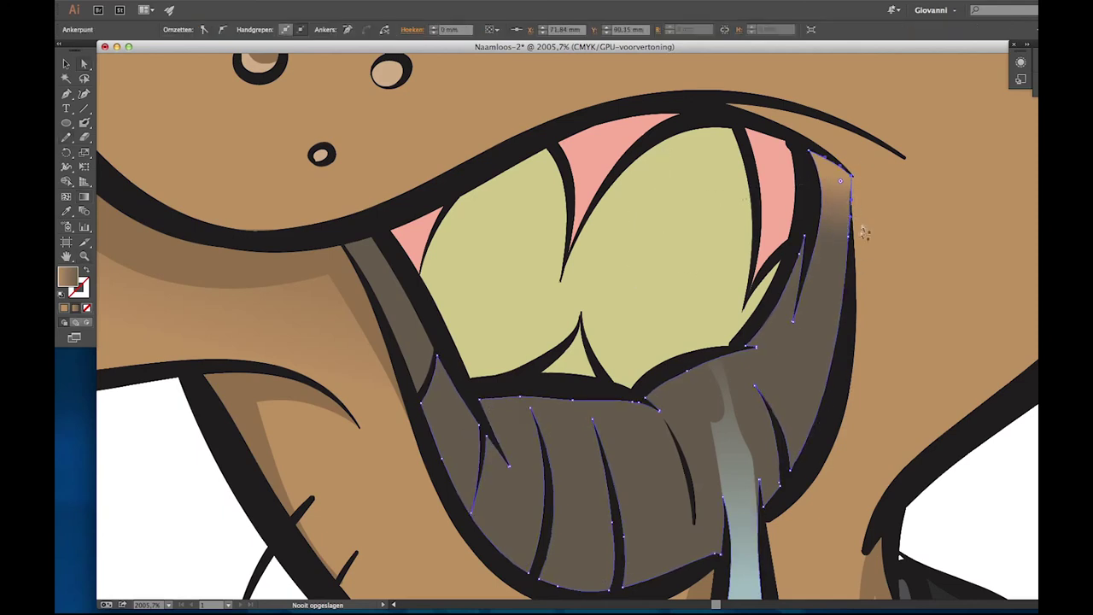
key("g")
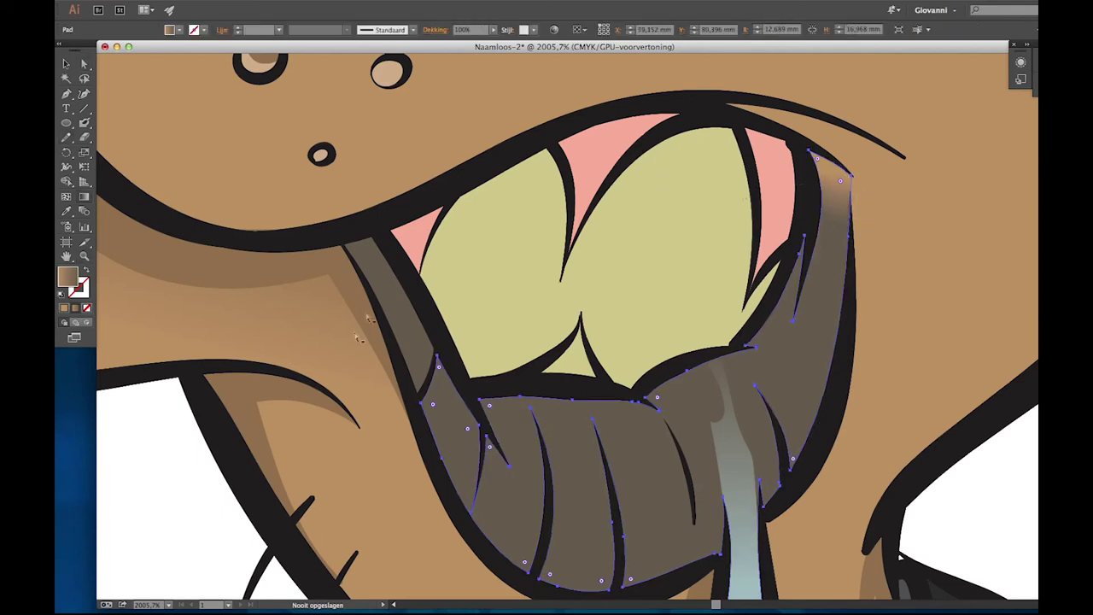
Test a gradient on the narrow strip beside the mouth, then undo it.
left_click(415, 341)
key("period")
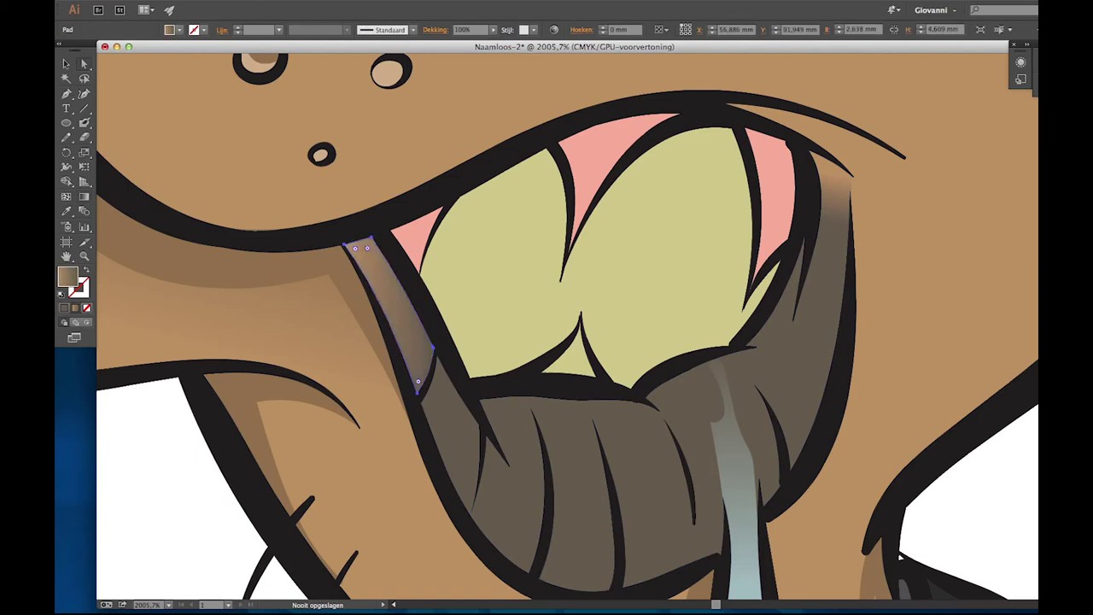
key("ctrl+z")
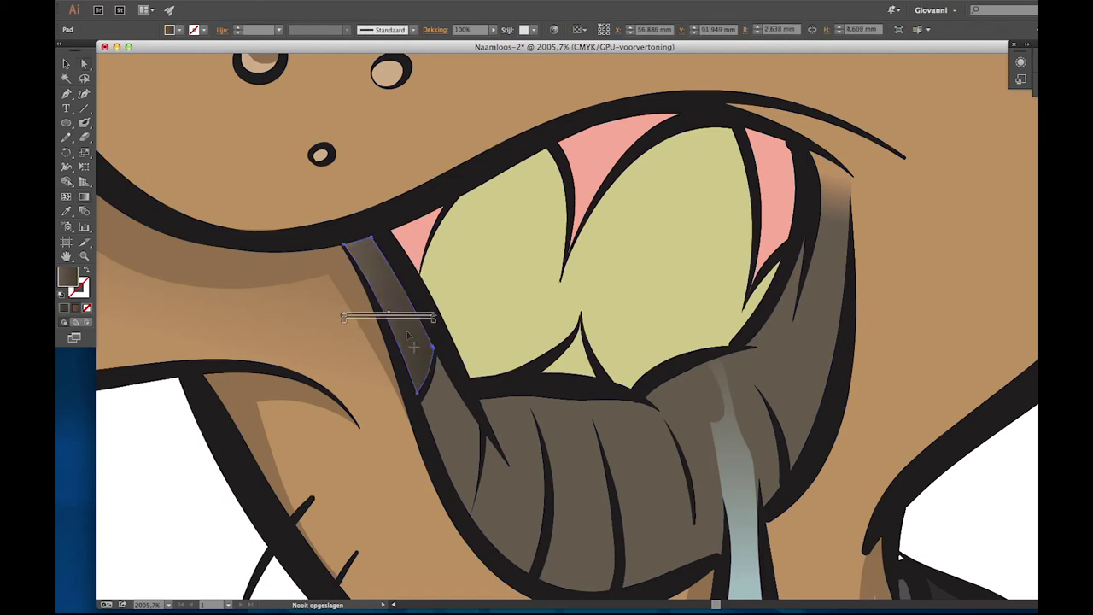
scroll(682, 366, "down", 5)
left_click(682, 366)
key("ctrl+shift+a")
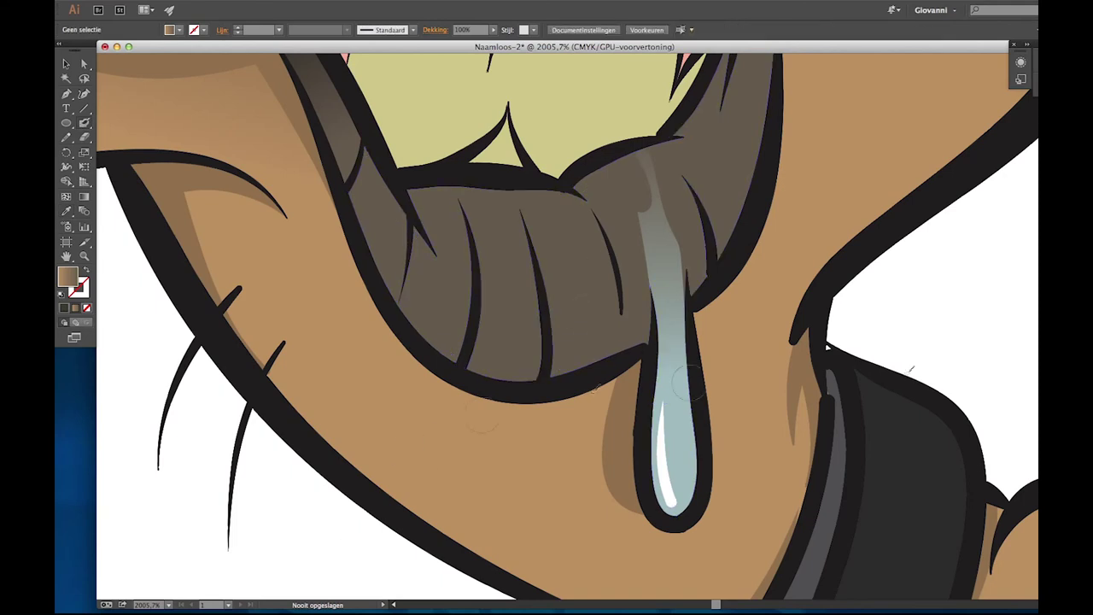
Paint lighter brown highlight strokes along the upper and lower lips, then fit the artboard.
scroll(687, 384, "up", 5)
scroll(687, 384, "down", 4)
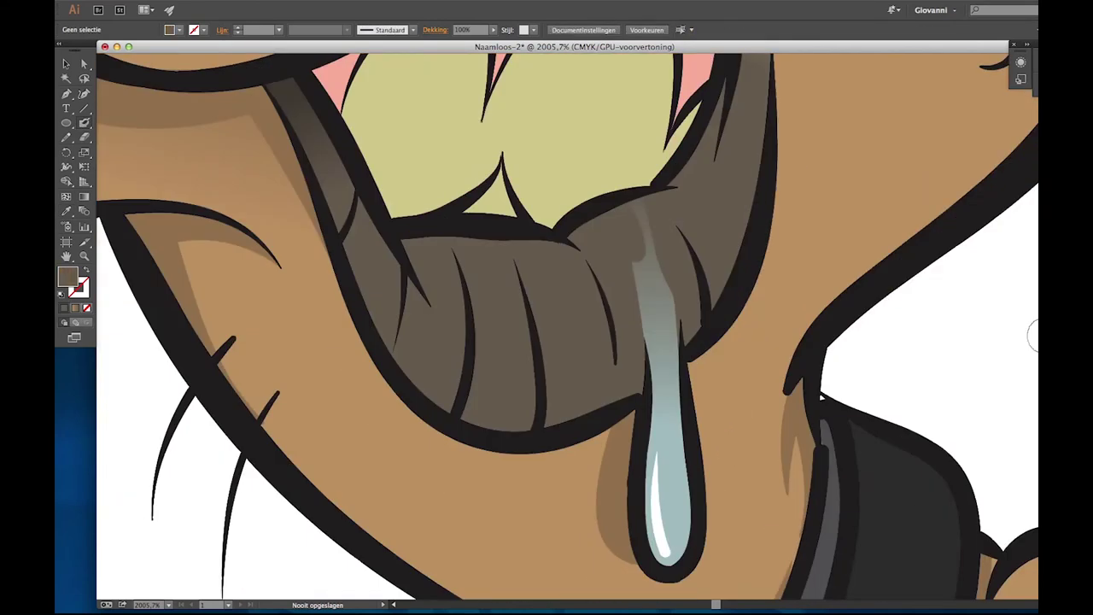
left_click_drag(555, 246, 399, 250)
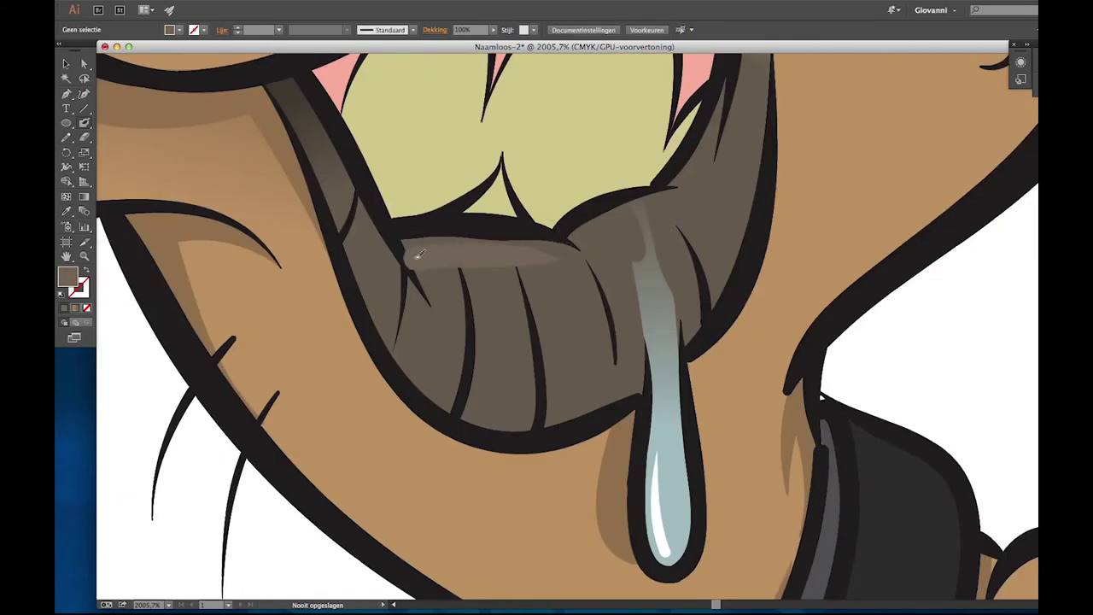
left_click_drag(427, 340, 620, 370)
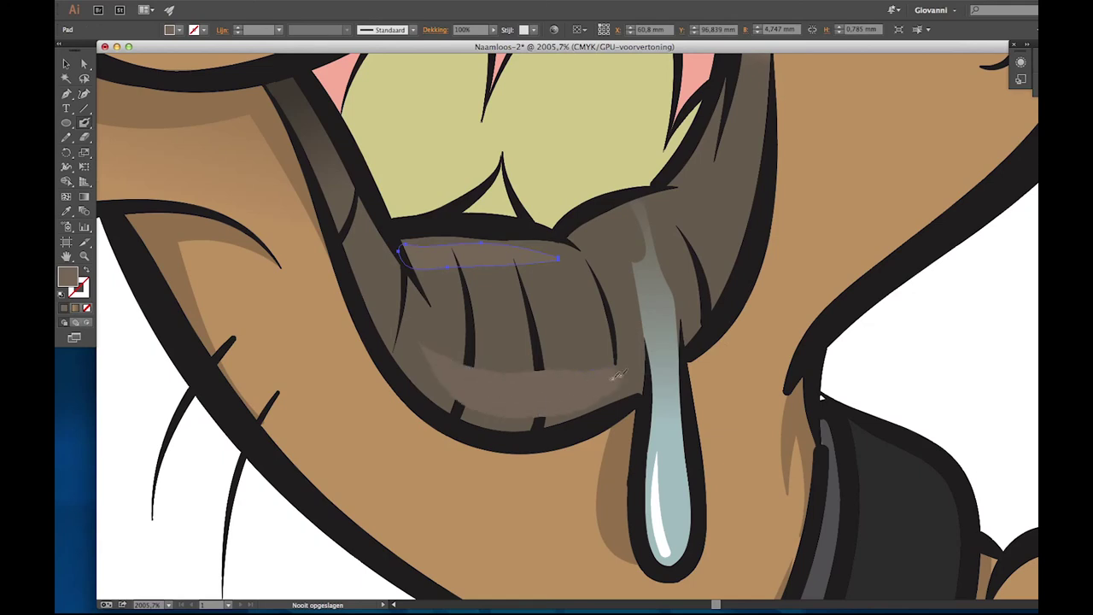
scroll(617, 427, "up", 5)
scroll(617, 427, "right", 2)
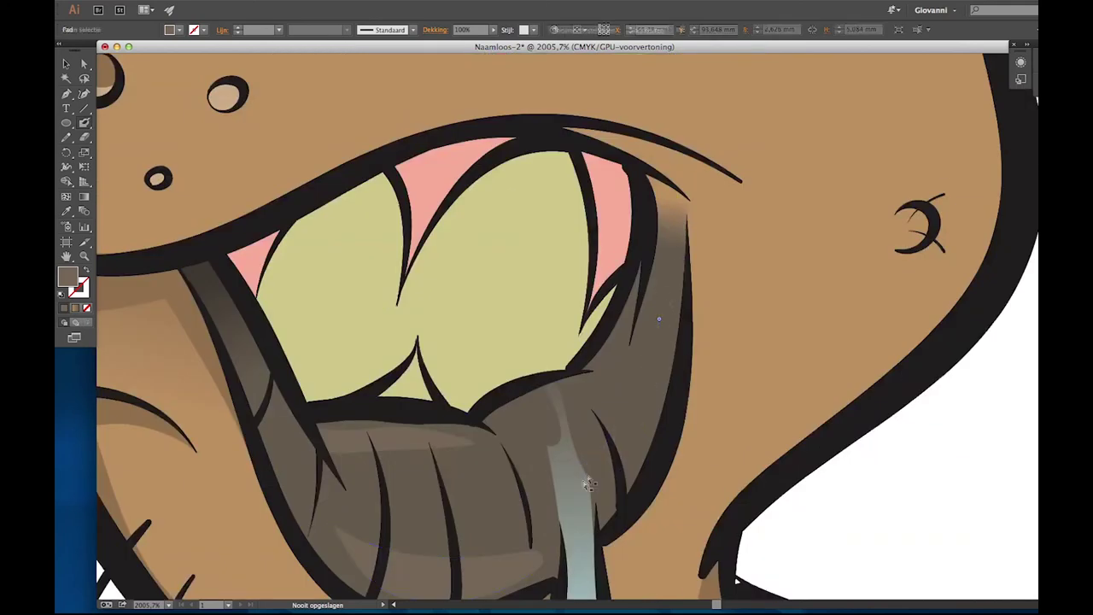
key("ctrl+0")
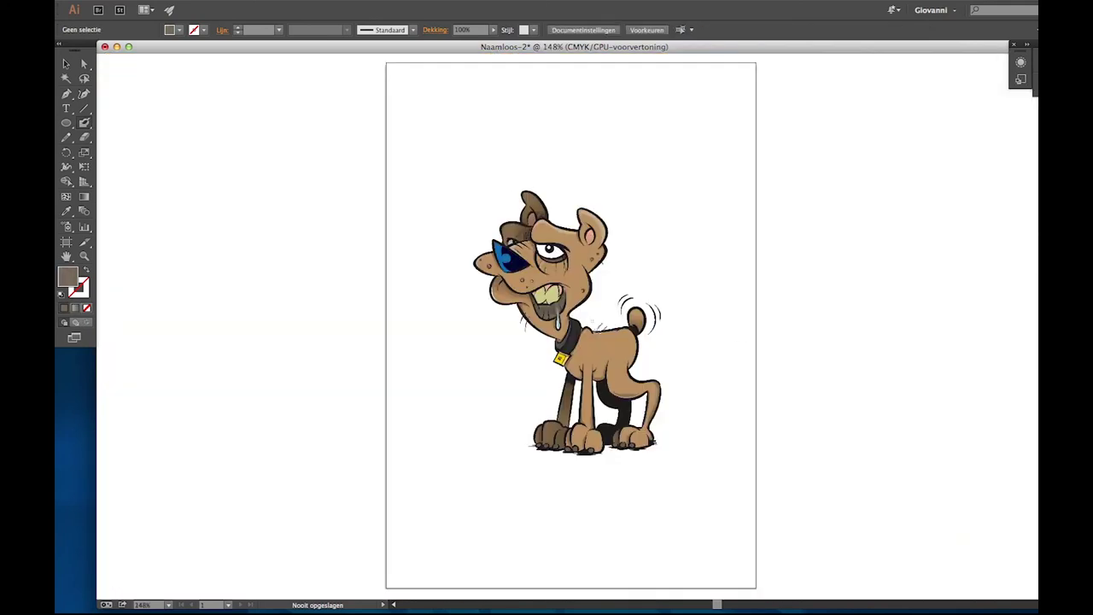
Paint a light highlight down the cheek's right edge and white inside the curl mark.
scroll(399, 413, "up", 5)
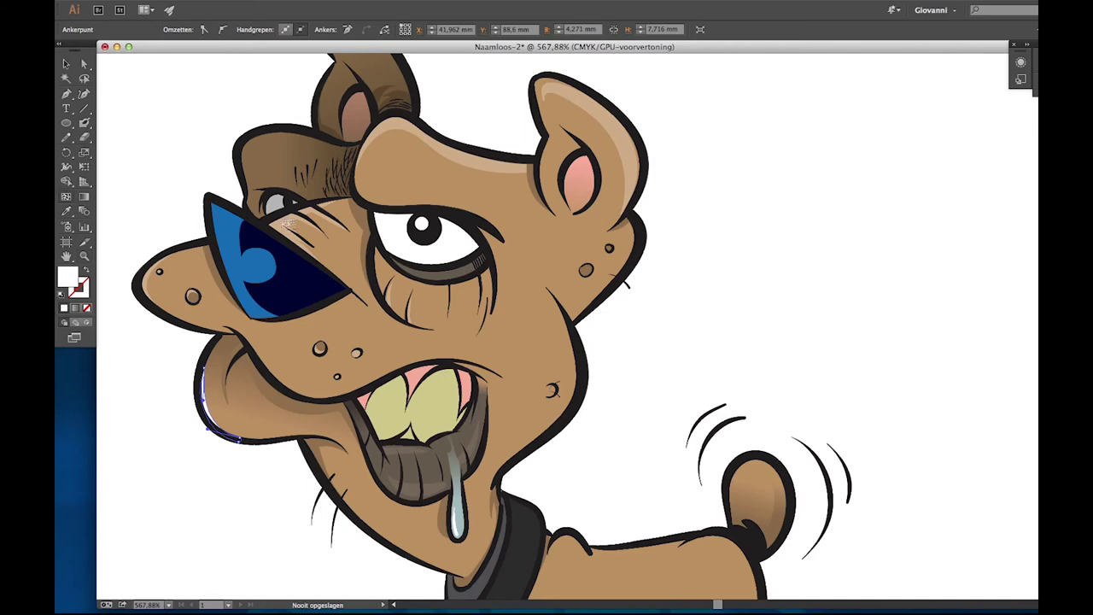
key("ctrl+shift+a")
scroll(290, 229, "up", 3)
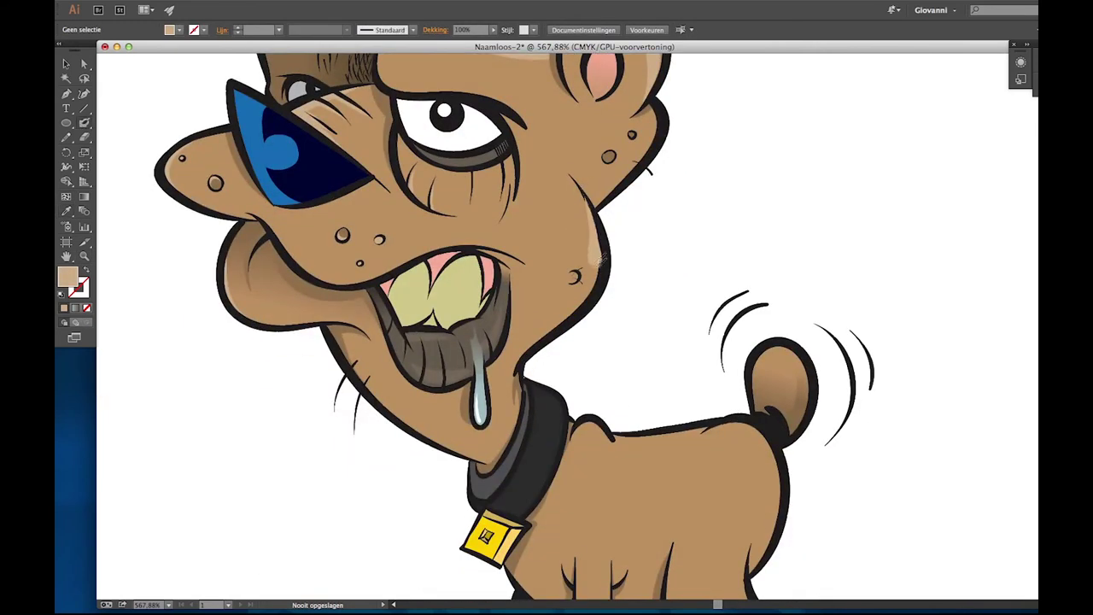
left_click_drag(600, 264, 524, 359)
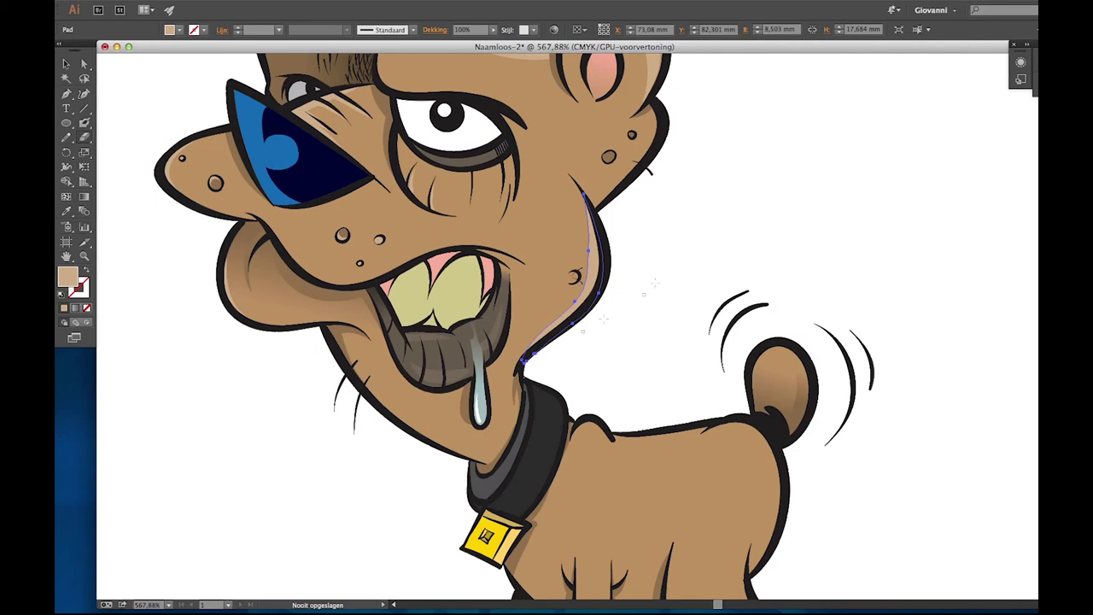
scroll(520, 198, "up", 3)
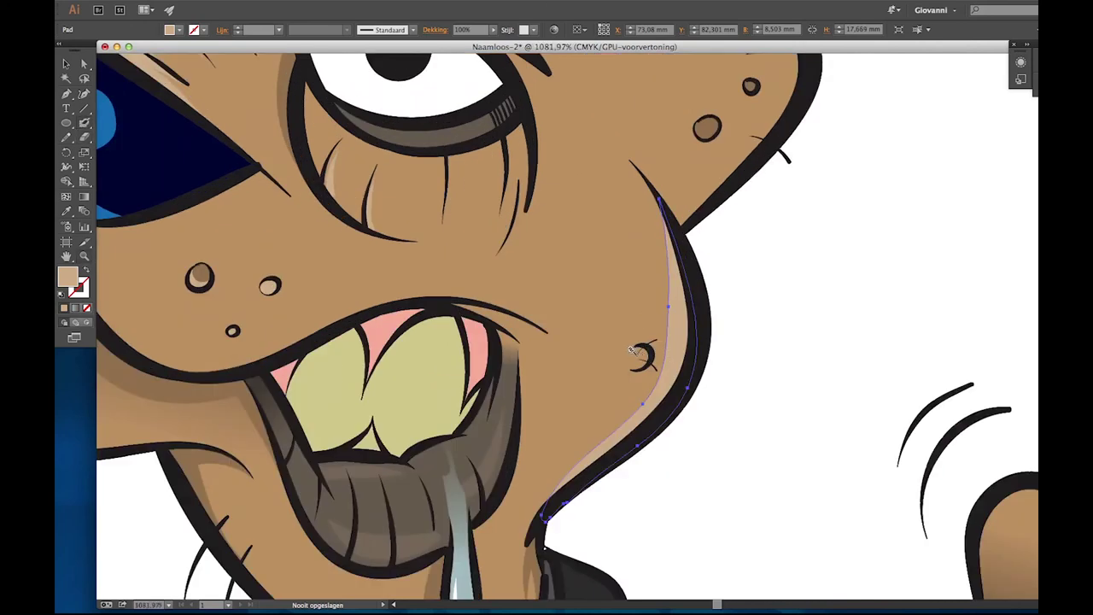
scroll(632, 350, "up", 4)
mouse_move(643, 338)
left_mouse_down()
mouse_move(620, 341)
mouse_move(657, 417)
left_mouse_up()
mouse_move(658, 362)
left_mouse_down()
mouse_move(606, 356)
mouse_move(657, 401)
left_mouse_up()
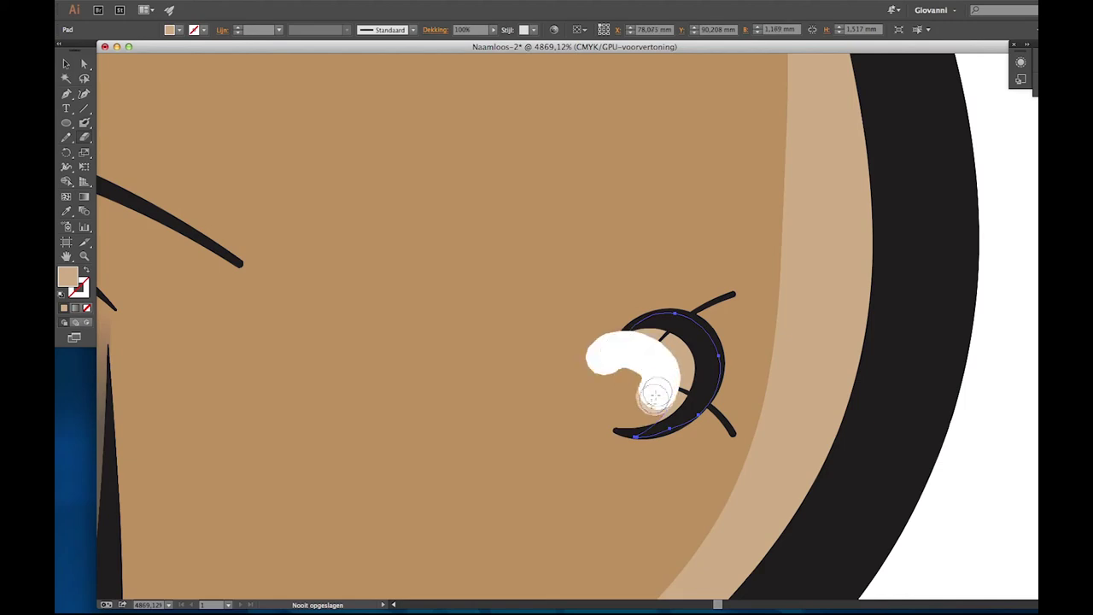
Eyedrop the eye's darker brown and paint it along the curl's inner curve.
scroll(657, 401, "right", 5)
scroll(824, 357, "down", 5)
left_click(764, 110, "ctrl")
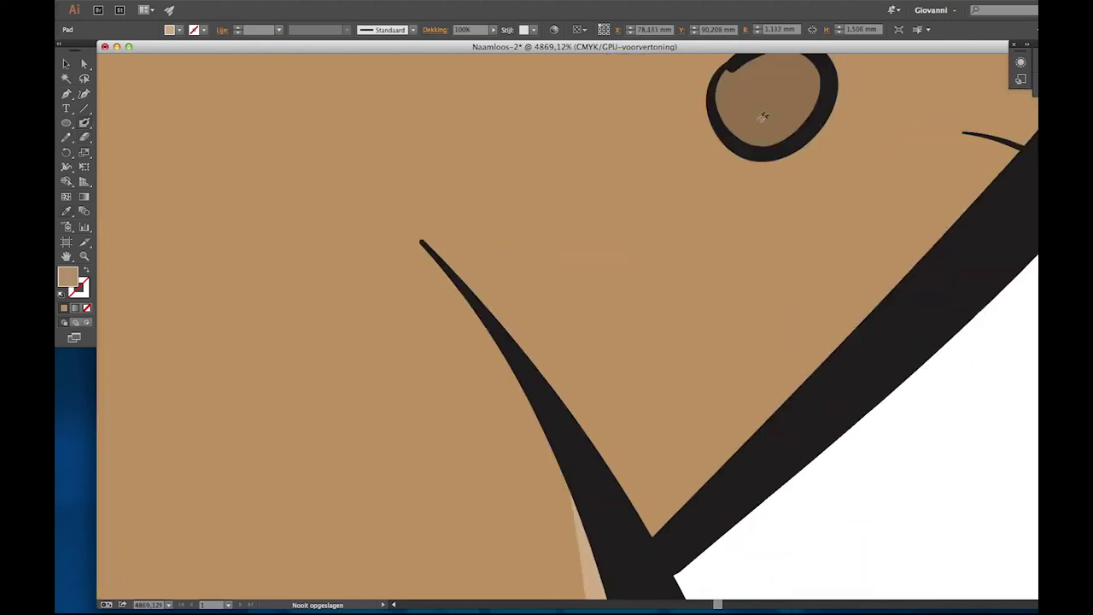
mouse_move(455, 267)
left_mouse_down()
mouse_move(649, 505)
mouse_move(976, 219)
mouse_move(956, 232)
left_mouse_up()
key("ctrl+0")
Paint a brown shade along the hind leg outline and fit the whole dog in view.
scroll(683, 393, "up", 5)
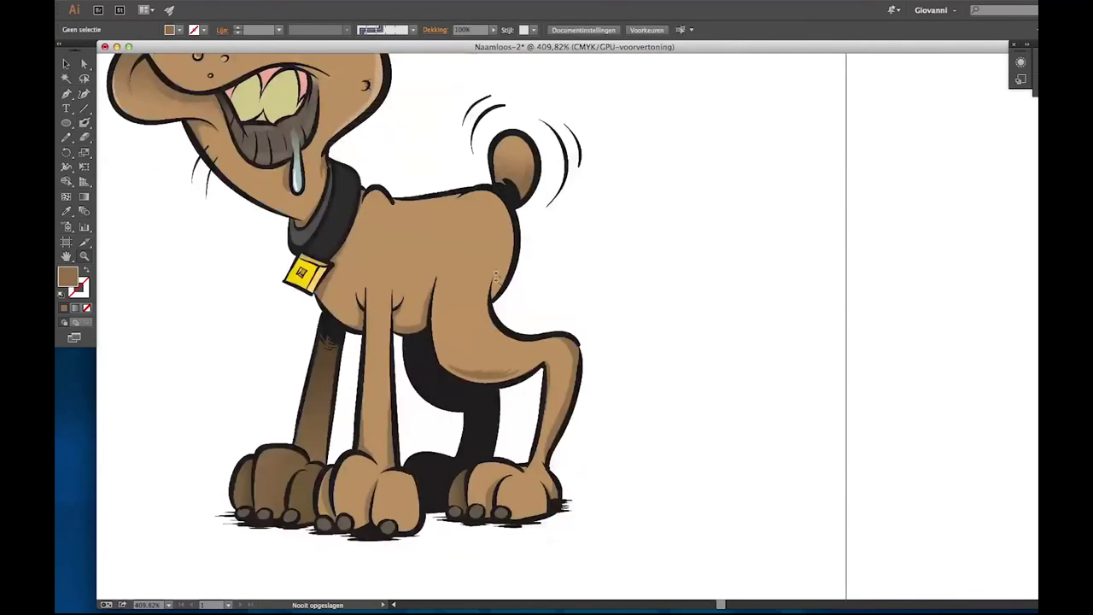
scroll(683, 393, "up", 5)
mouse_move(627, 66)
left_mouse_down()
mouse_move(464, 398)
mouse_move(419, 440)
left_mouse_up()
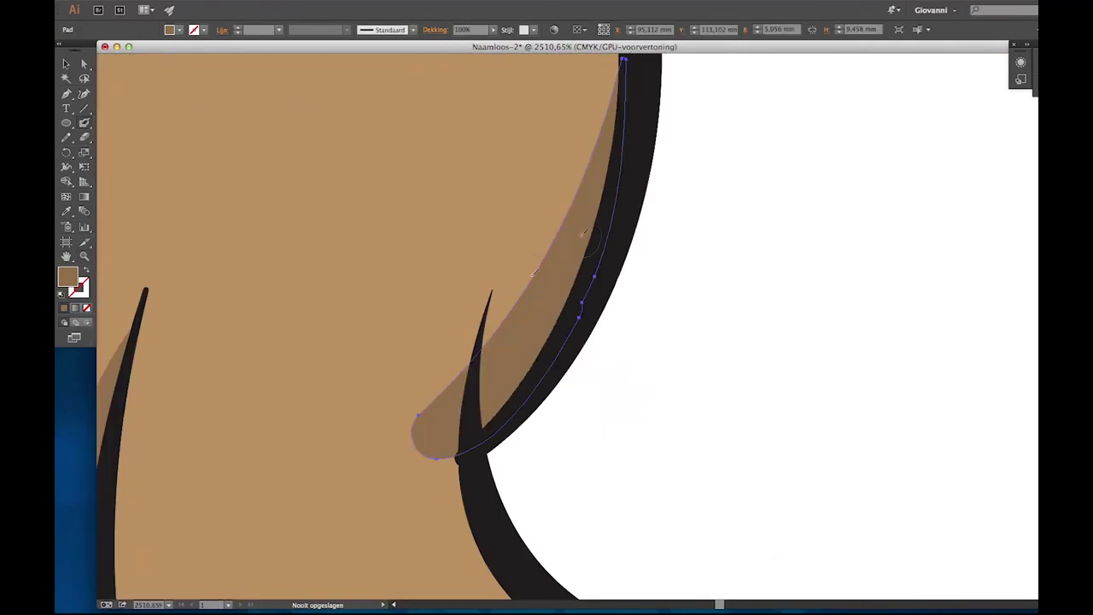
left_click_drag(472, 333, 779, 441)
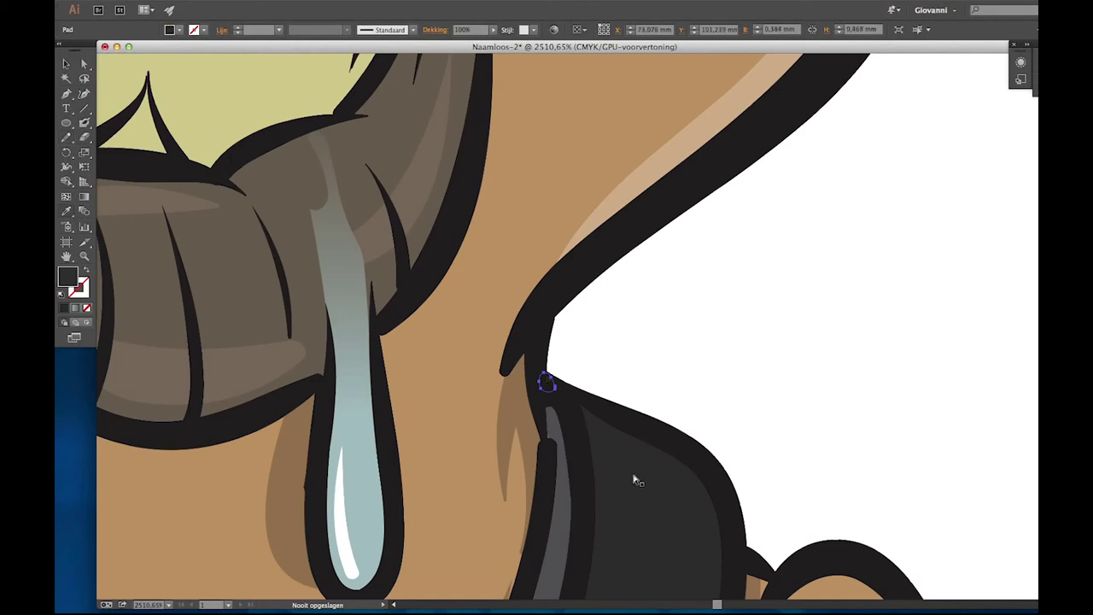
key("ctrl+0")
With the black line art hidden, erase white gaps in the tan fill below the eye and along the brow.
left_click_drag(484, 207, 713, 329)
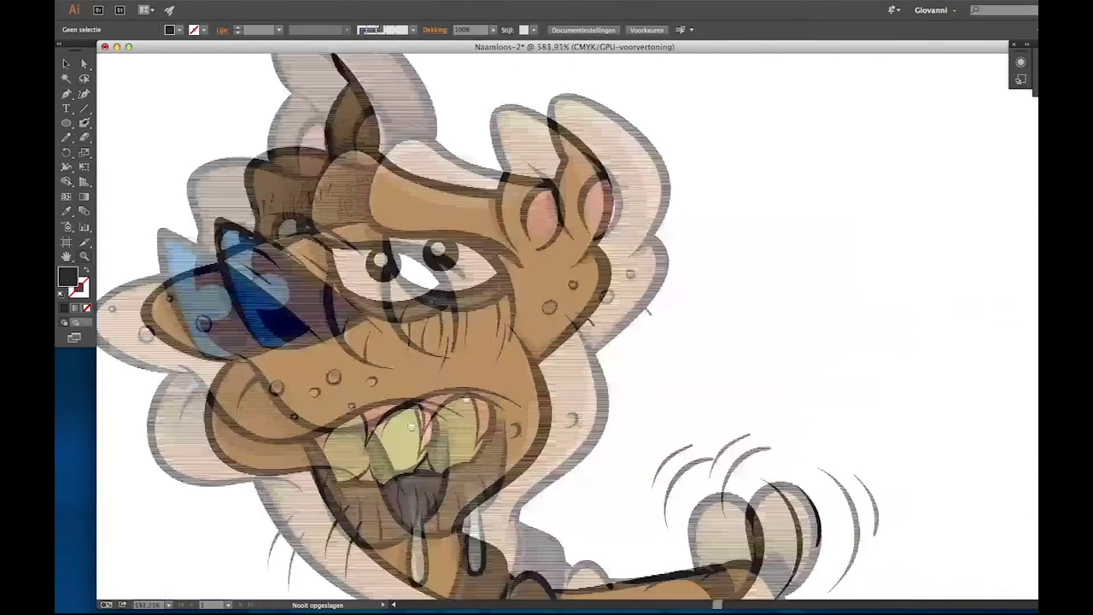
key("ctrl+a")
mouse_move(338, 318)
left_mouse_down()
mouse_move(465, 309)
mouse_move(546, 354)
left_mouse_up()
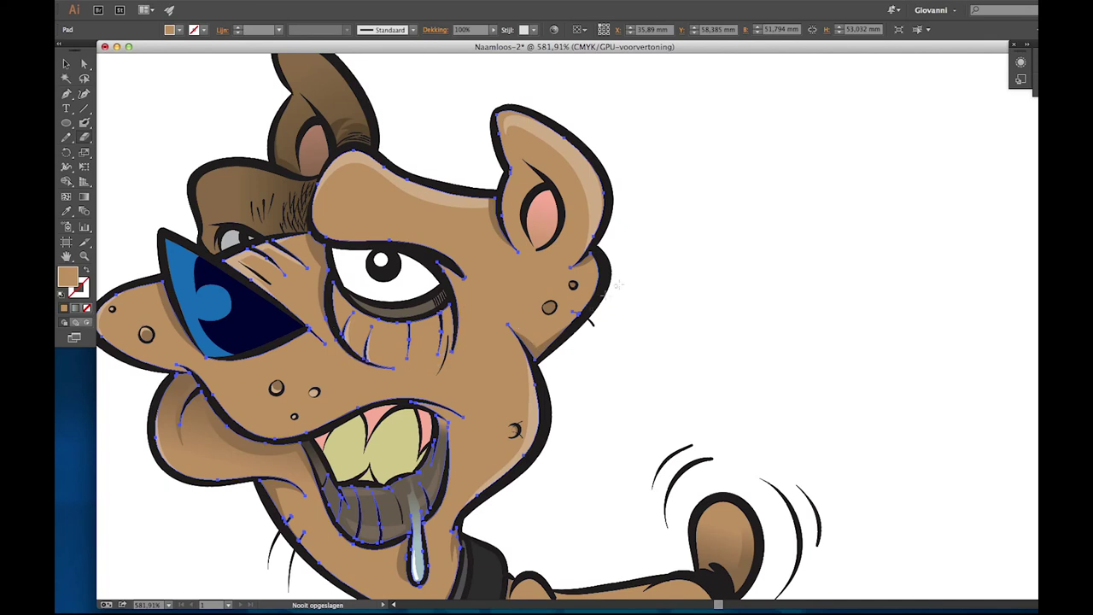
key("ctrl+shift+a")
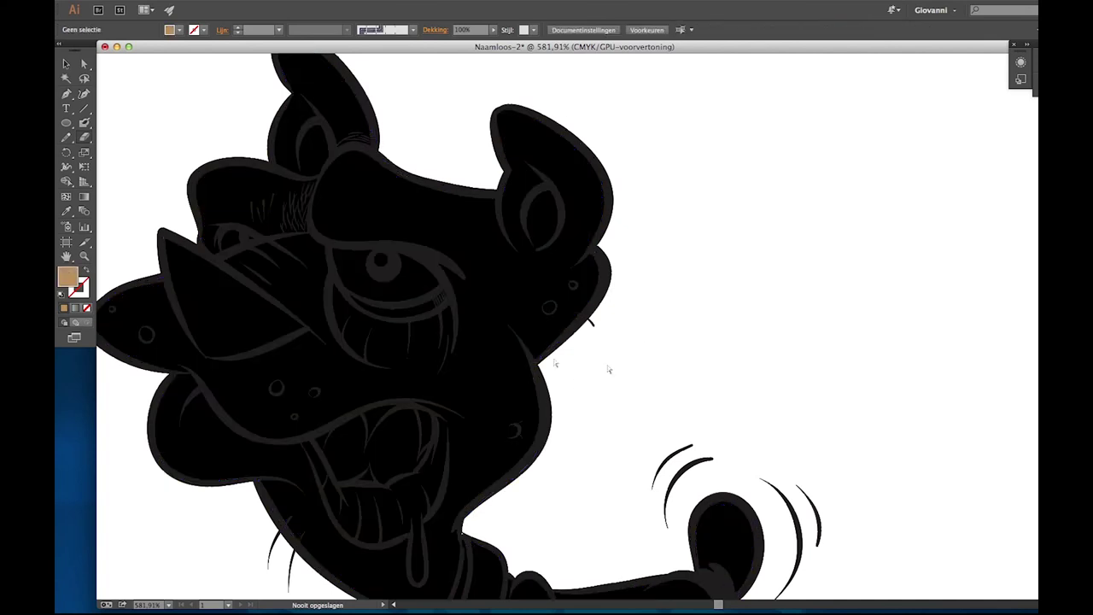
key("ctrl+z")
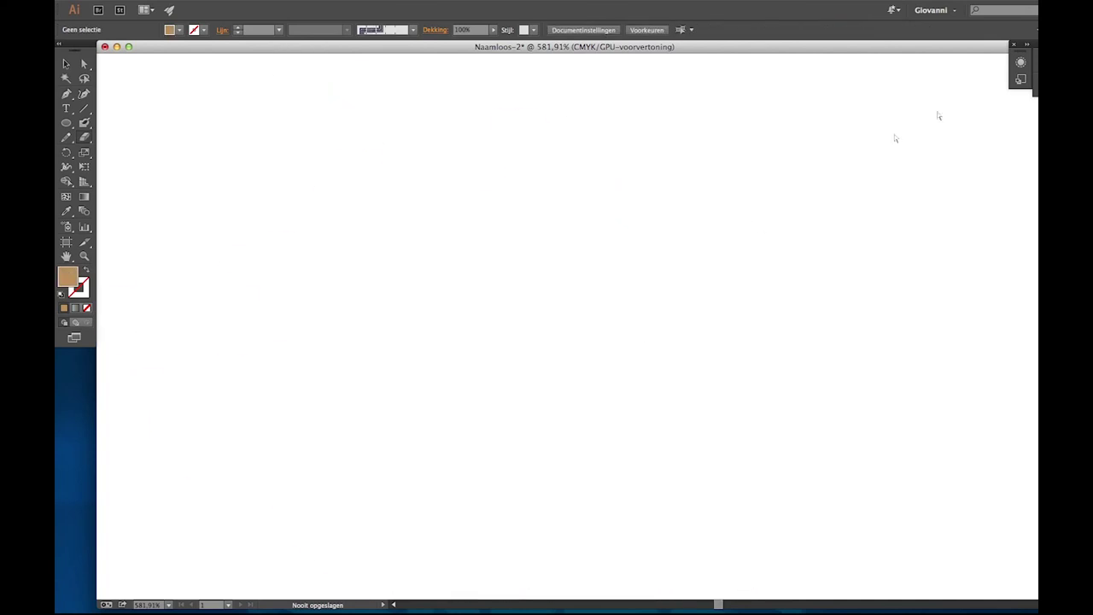
left_click_drag(372, 367, 451, 353)
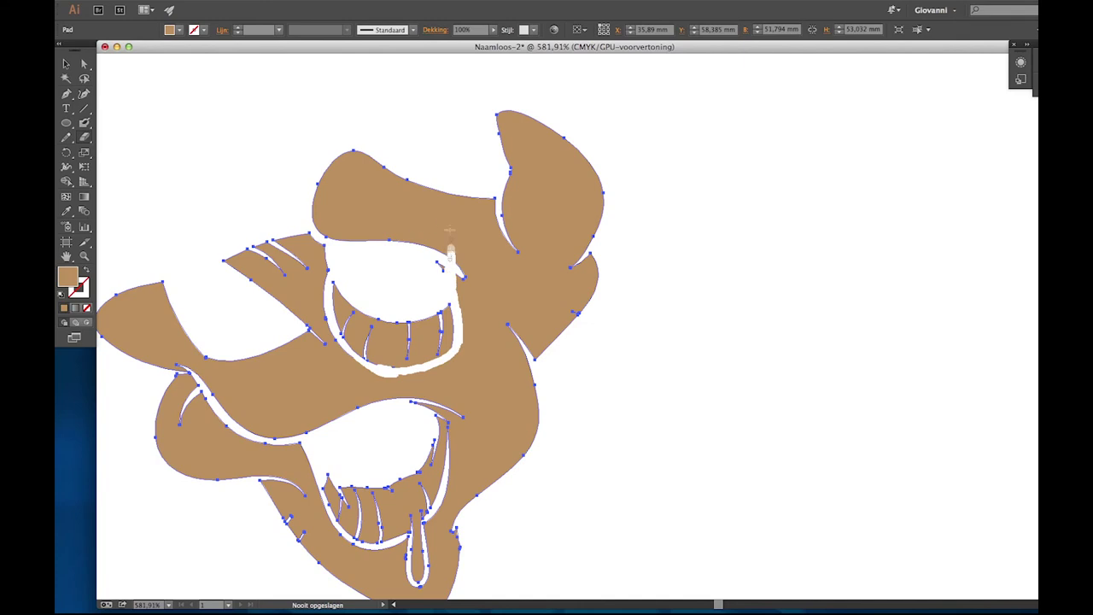
left_click_drag(450, 249, 403, 179)
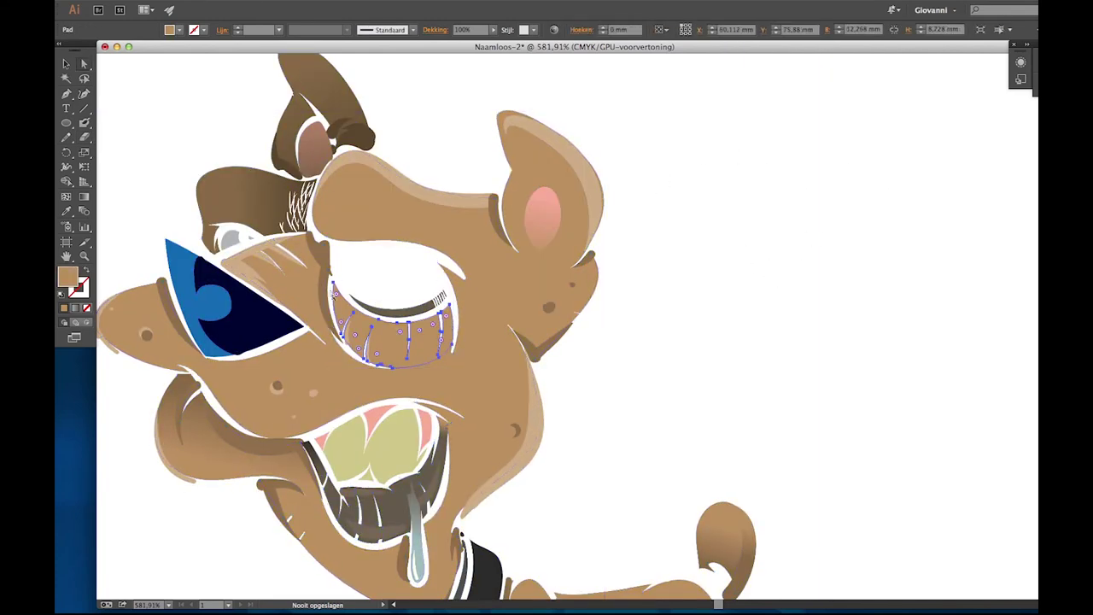
Fill the eye pouch with a brown gradient running horizontally.
left_click_drag(393, 311, 389, 345)
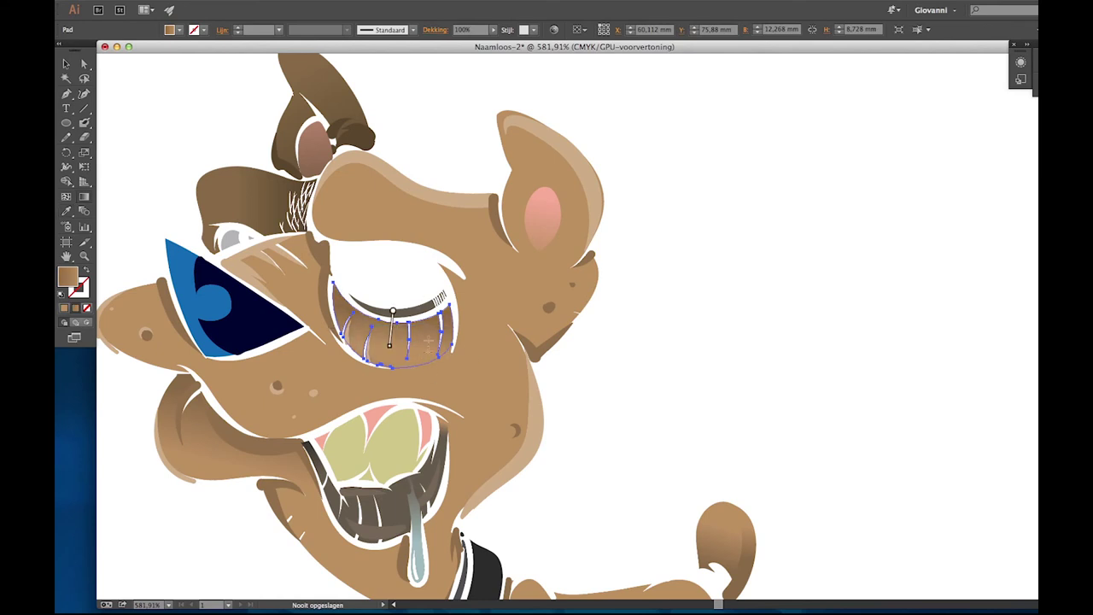
mouse_move(389, 325)
left_mouse_down()
mouse_move(445, 325)
mouse_move(391, 270)
left_mouse_up()
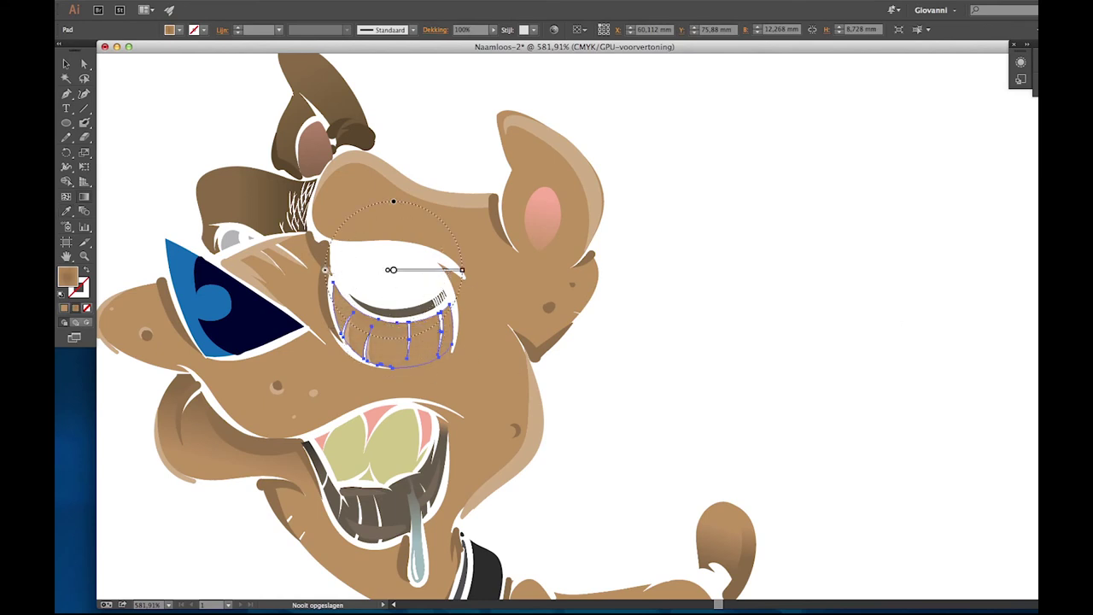
key("ctrl+shift+a")
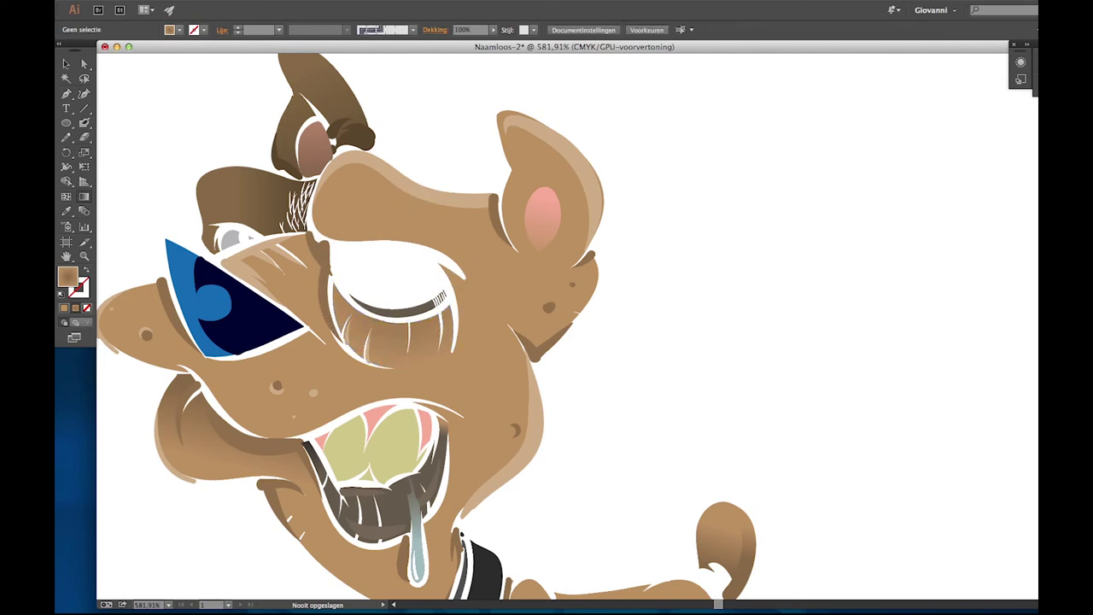
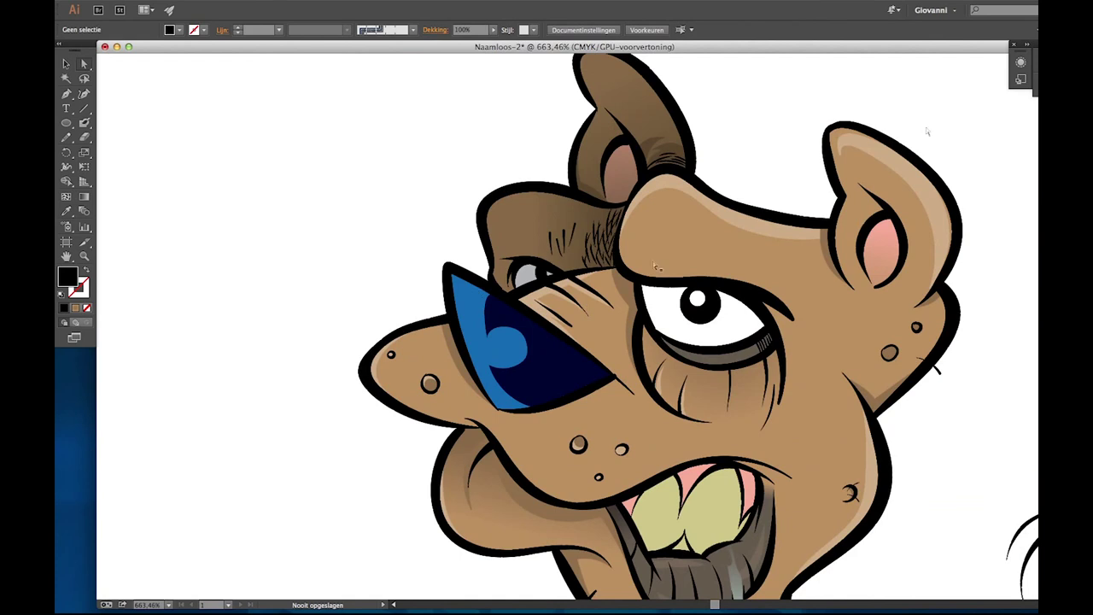
Reposition the eye patch's radial navy gradient and move its light centre up-left.
left_click(530, 342)
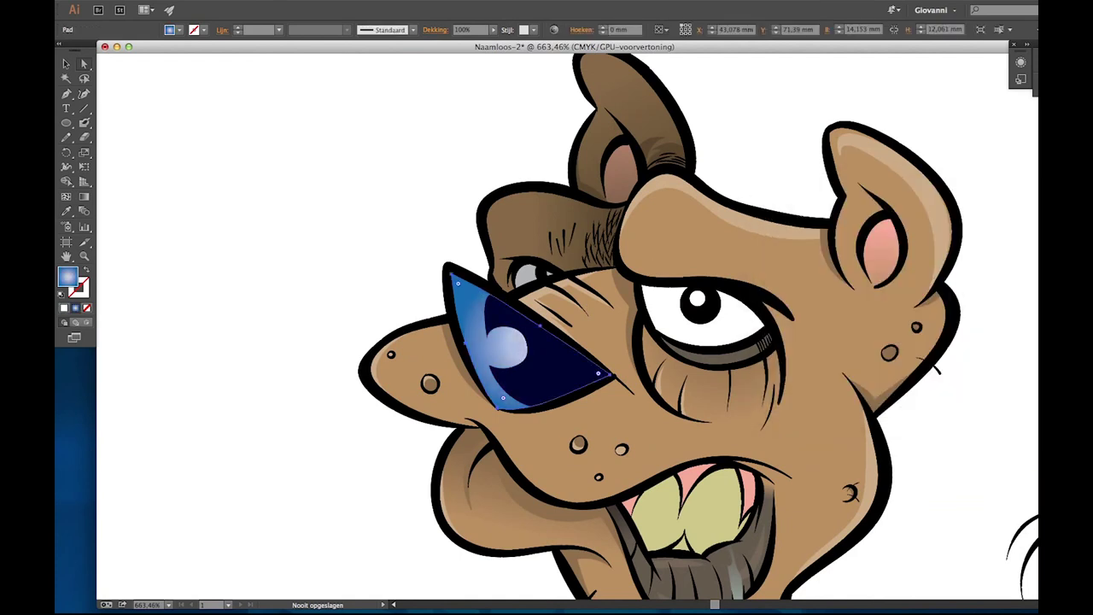
key("g")
mouse_move(598, 342)
left_mouse_down()
mouse_move(412, 335)
mouse_move(512, 323)
mouse_move(526, 340)
mouse_move(598, 347)
left_mouse_up()
mouse_move(504, 335)
left_mouse_down()
mouse_move(564, 335)
mouse_move(427, 276)
left_mouse_up()
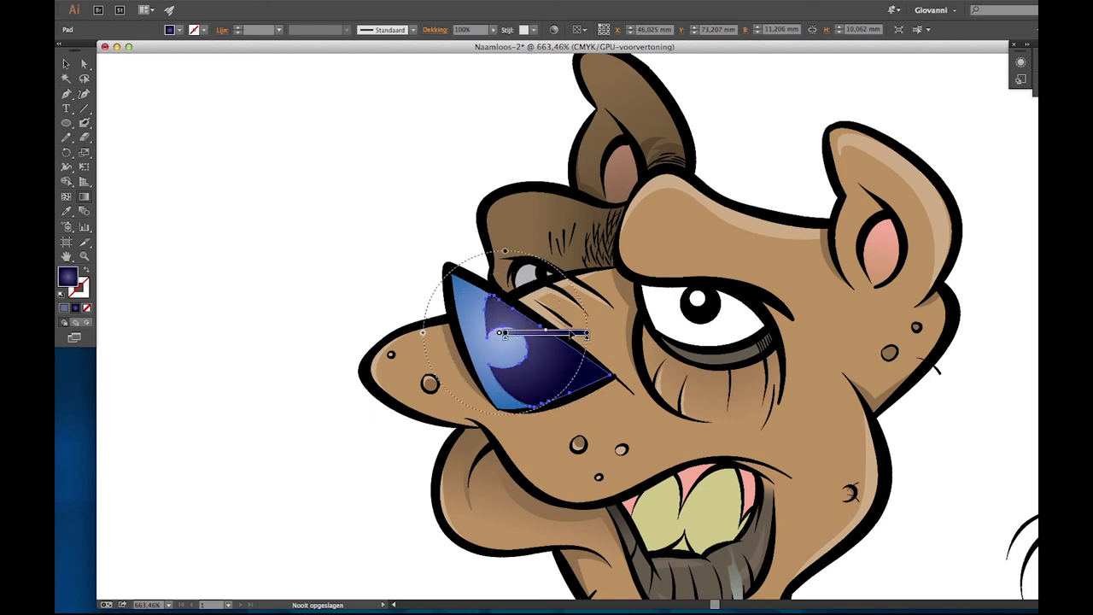
left_click(354, 347)
Sample the light blue from the eye patch's edge for the highlight.
left_click(483, 293)
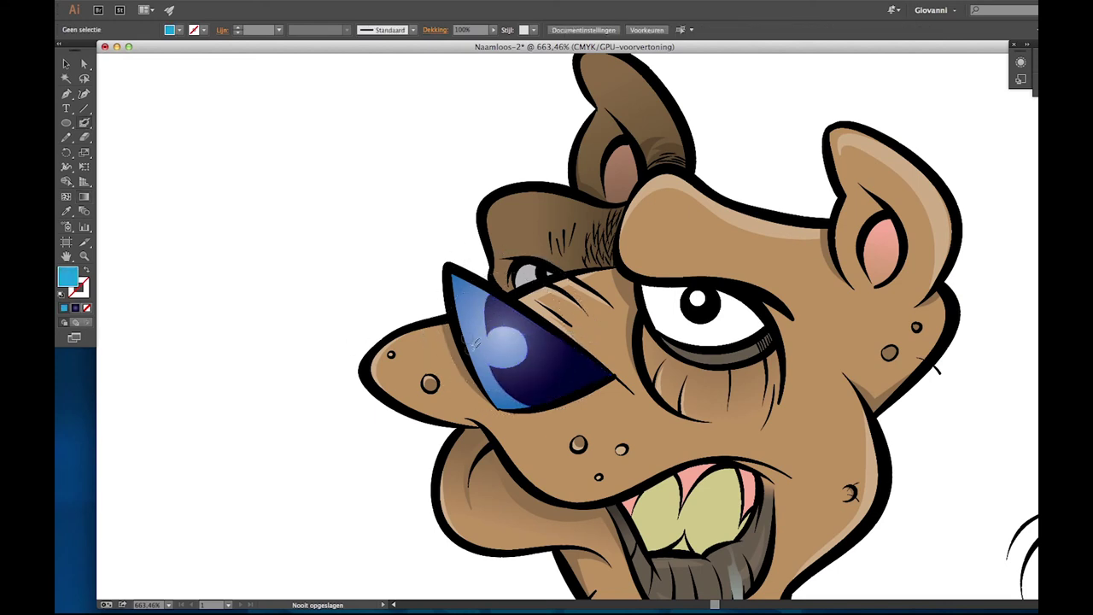
left_click(475, 341)
left_click_drag(530, 311, 577, 344)
left_click(517, 329)
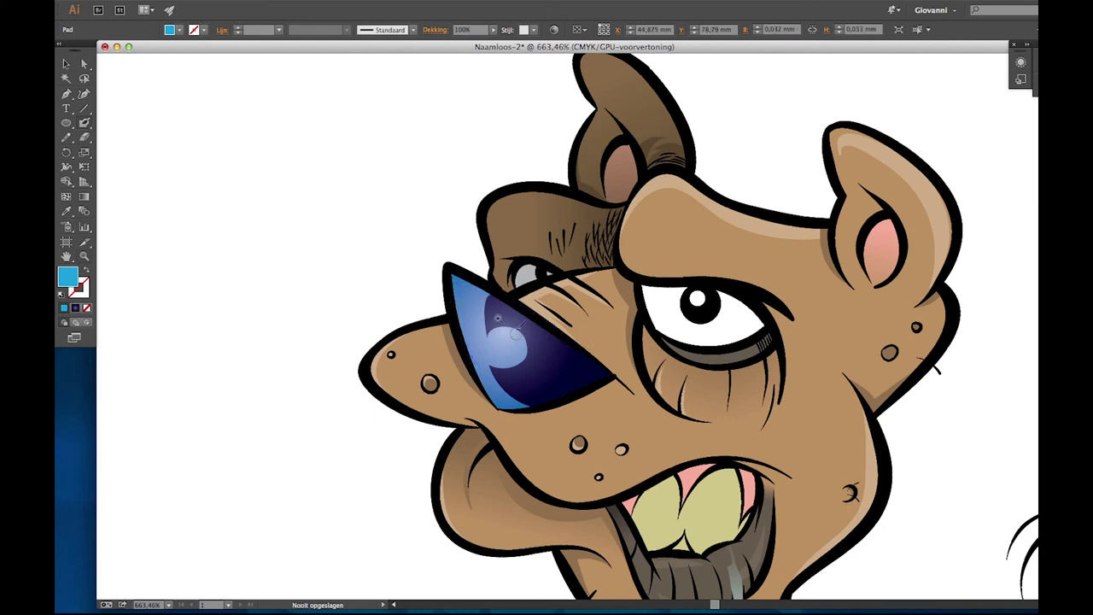
scroll(515, 332, "up", 5)
key("ctrl+shift+a")
Paint light-blue highlights along the patch's left and upper edges with a gradient fill.
left_click_drag(495, 494, 425, 204)
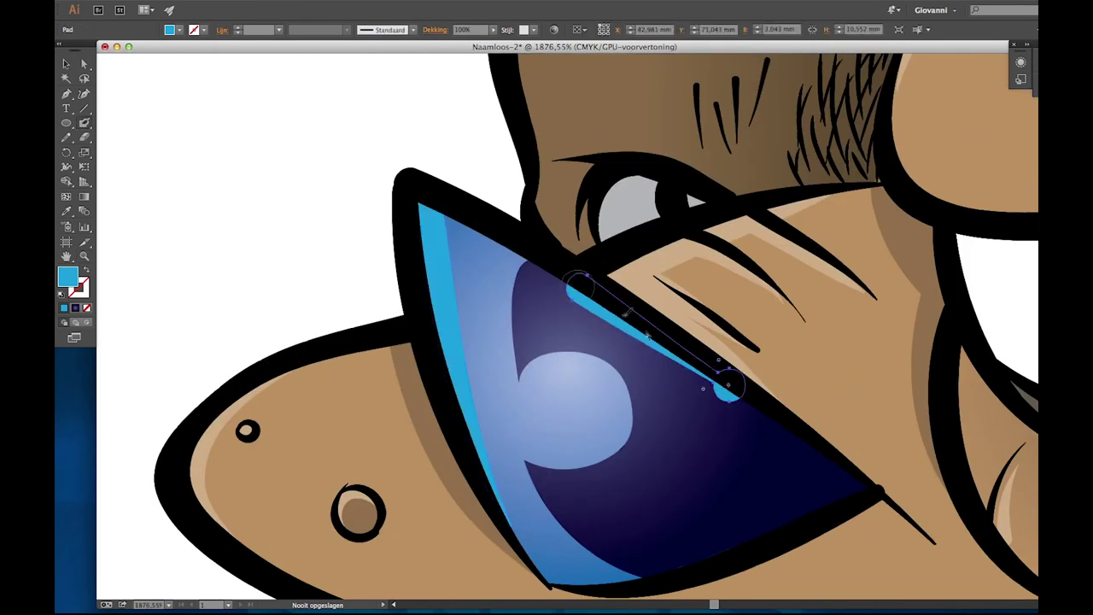
left_click_drag(732, 385, 437, 202)
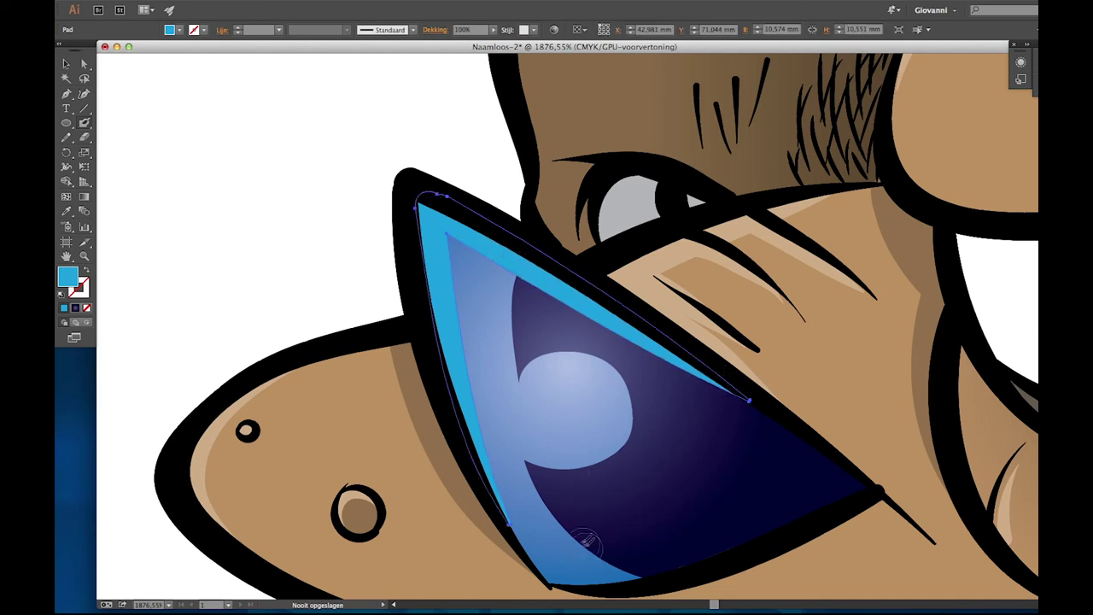
key("period")
key("ctrl+shift+a")
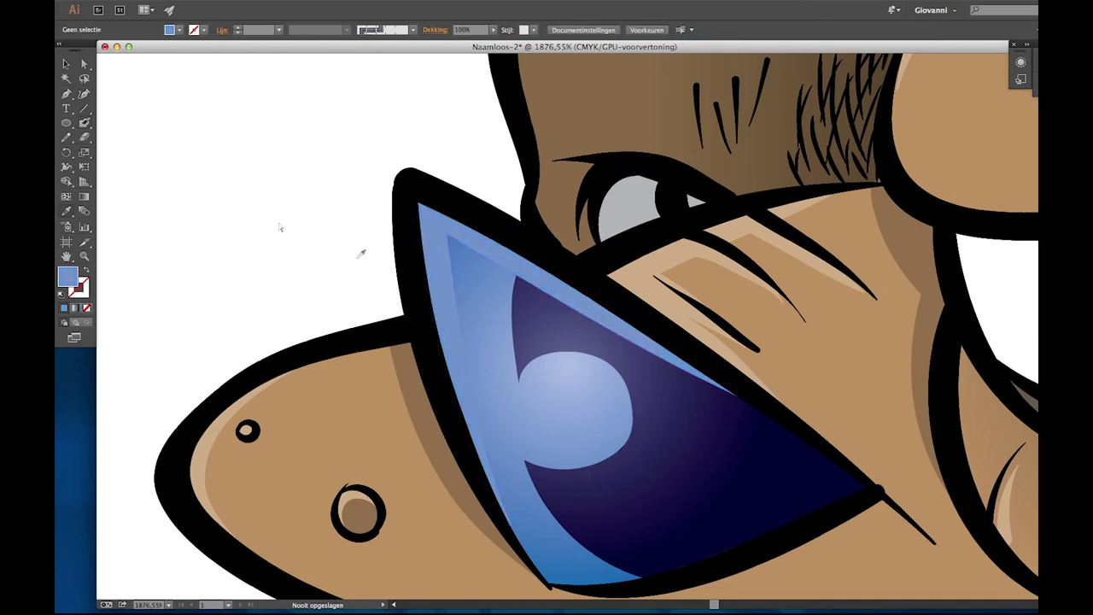
key("ctrl+0")
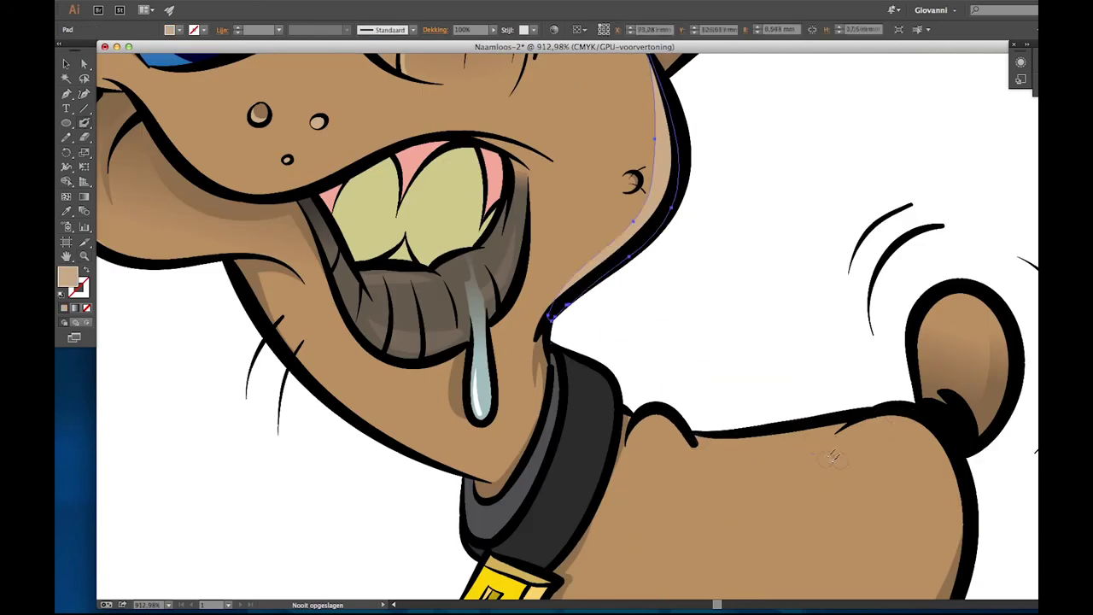
Paint a light tan highlight along the dog's back and reshape the neck top.
left_click_drag(811, 459, 966, 495)
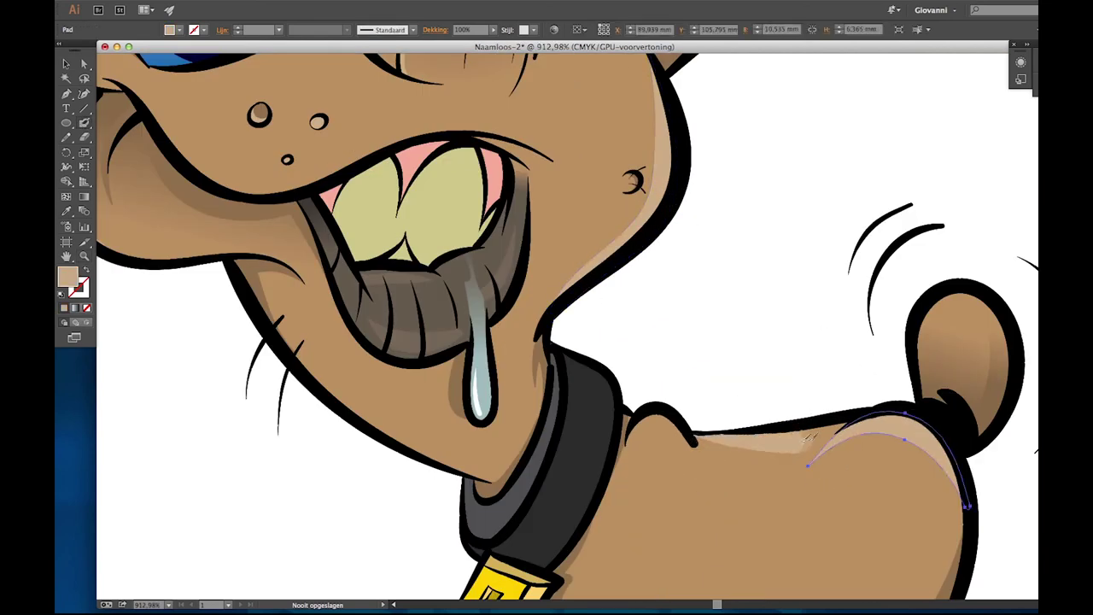
mouse_move(861, 420)
left_mouse_down()
mouse_move(690, 435)
mouse_move(872, 417)
left_mouse_up()
key("ctrl+z")
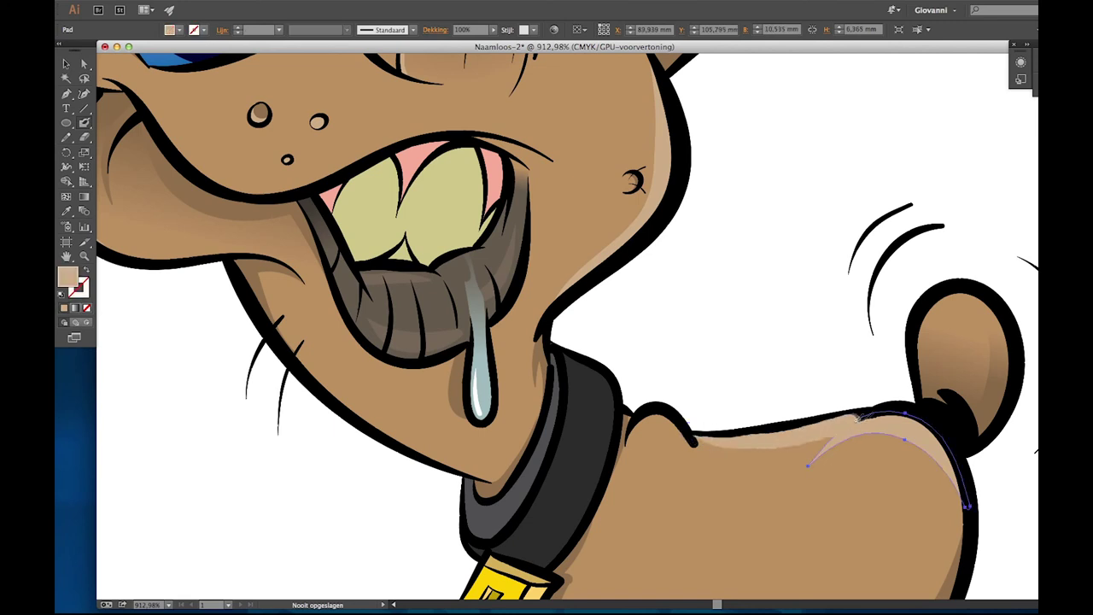
scroll(688, 380, "up", 2)
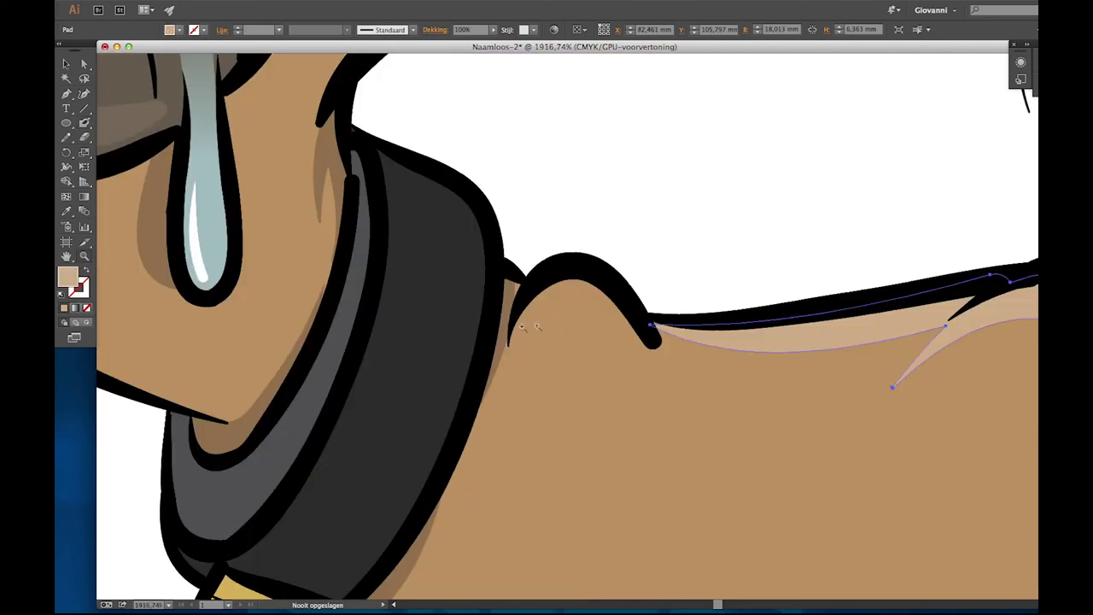
left_click_drag(517, 291, 518, 267)
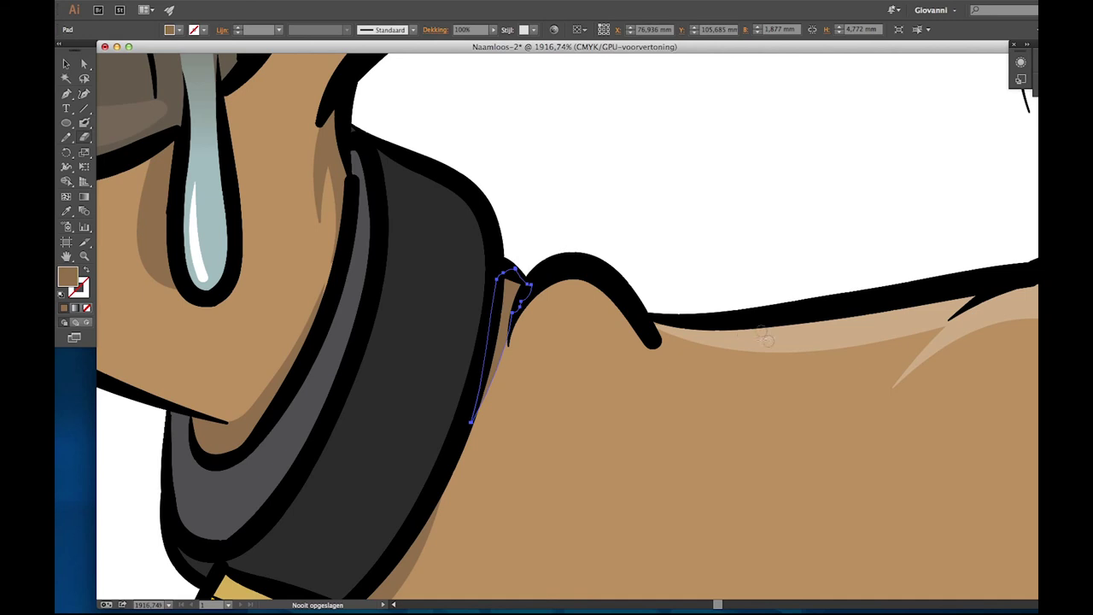
Reuse the back highlight's tan to paint a thick highlight over the shoulder curve.
left_click(748, 340)
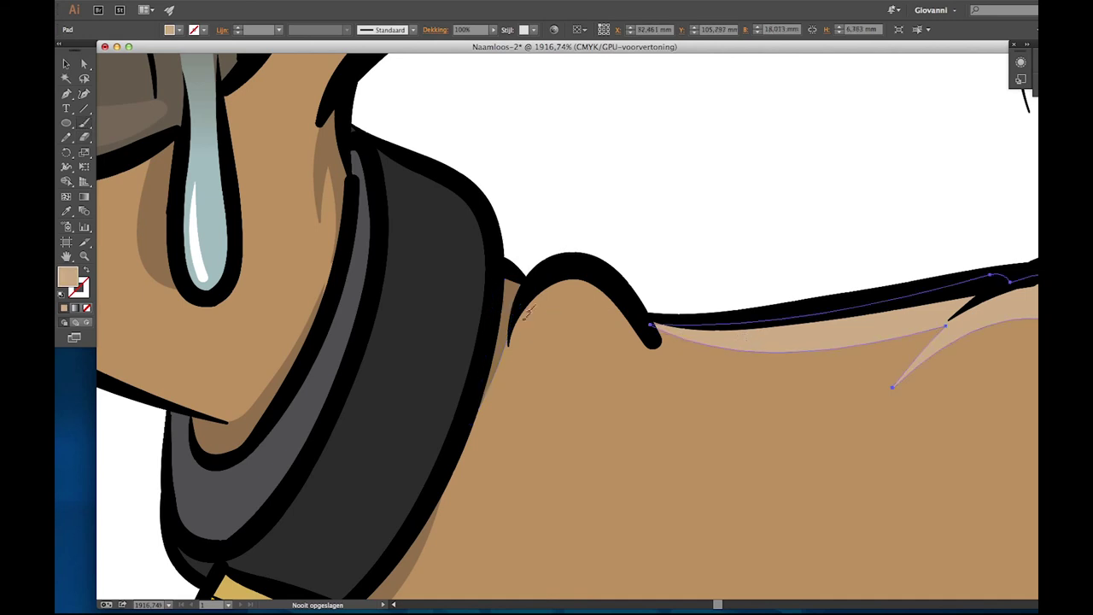
key("shift+b")
left_click_drag(513, 338, 659, 369)
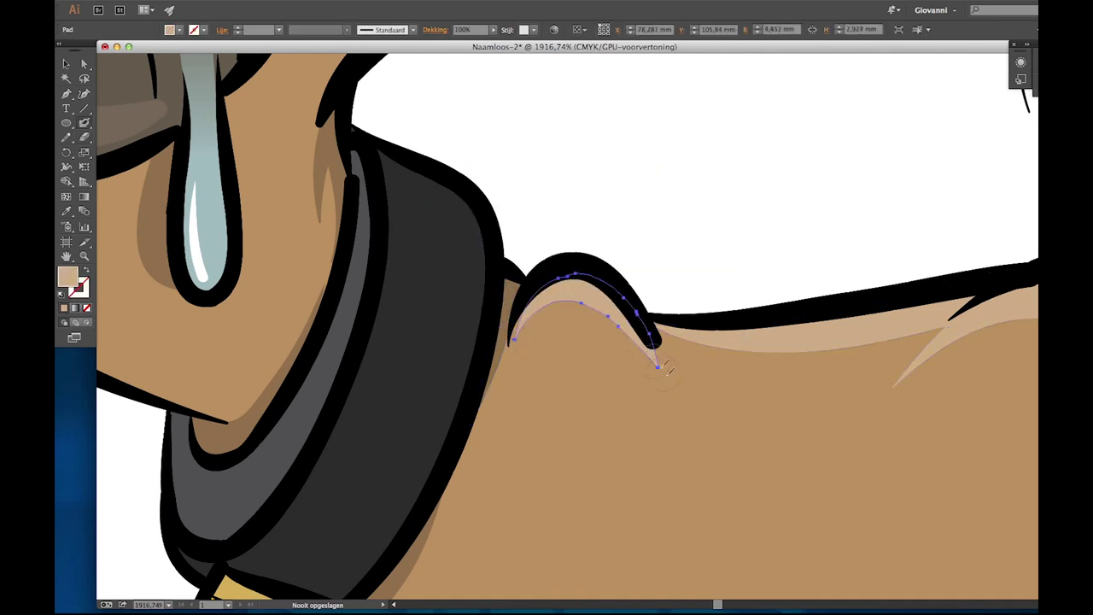
left_click_drag(515, 343, 655, 367)
mouse_move(521, 347)
left_mouse_down()
mouse_move(626, 337)
mouse_move(653, 363)
left_mouse_up()
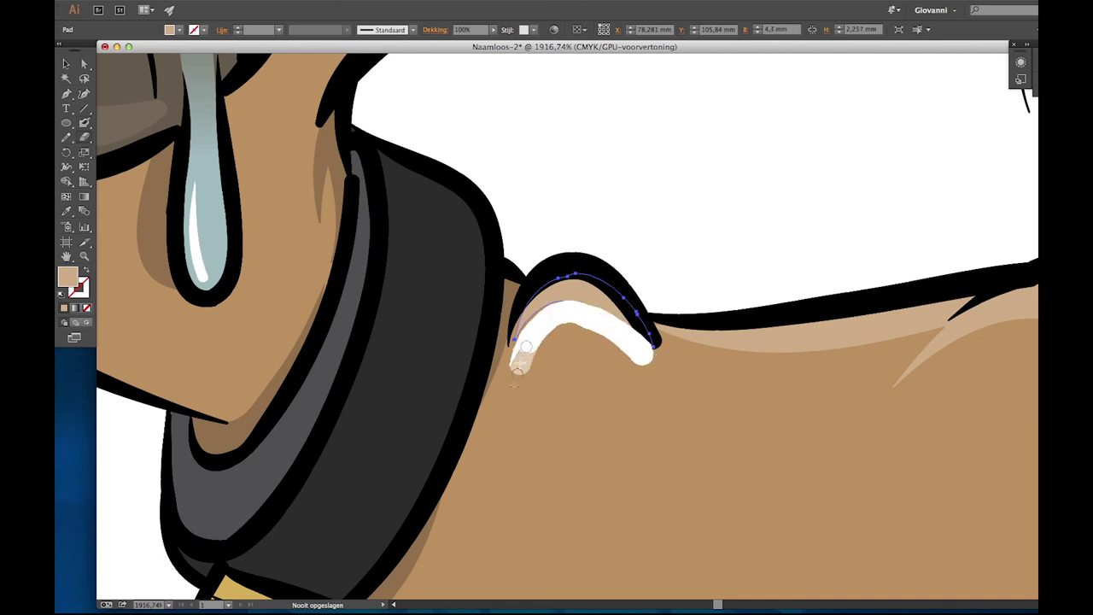
key("ctrl+0")
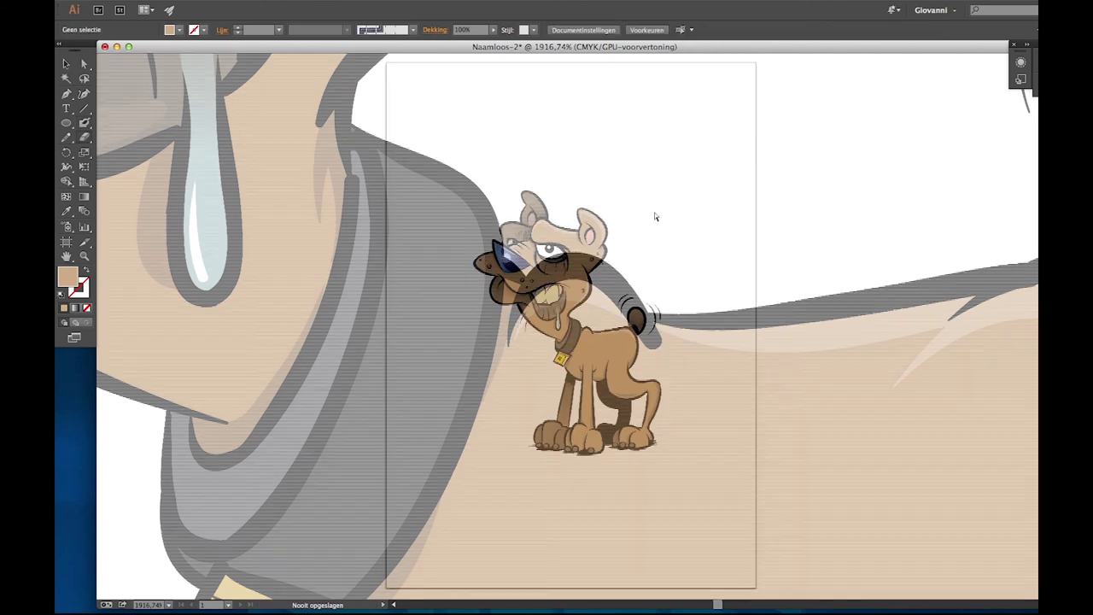
Paint a light brown highlight stroke down the dog's front leg.
scroll(602, 397, "up", 5)
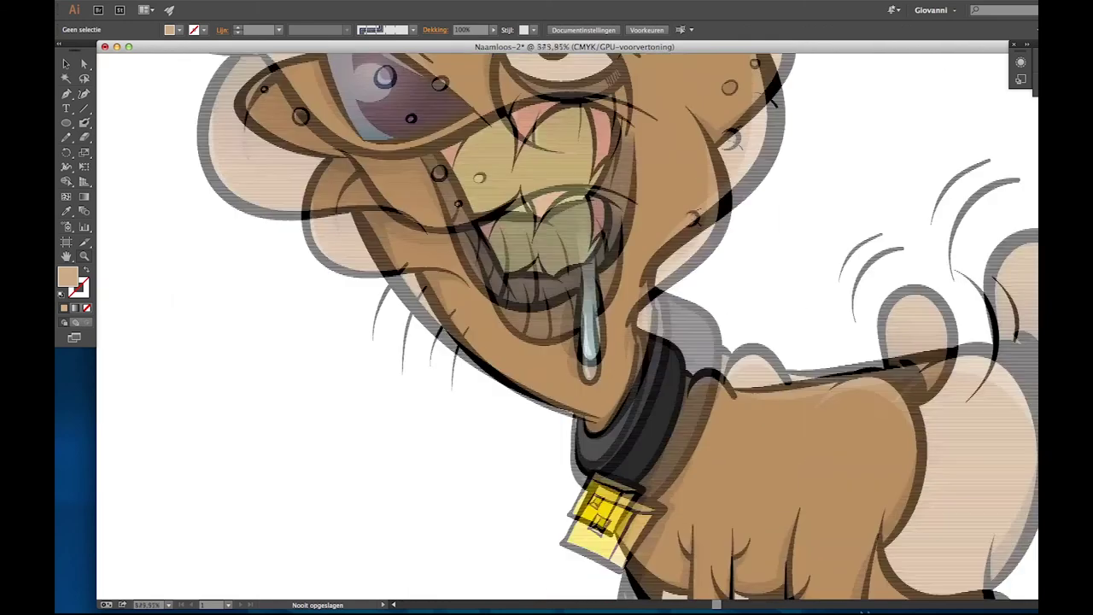
mouse_move(407, 150)
left_mouse_down()
mouse_move(399, 333)
mouse_move(409, 407)
left_mouse_up()
key("ctrl+shift+a")
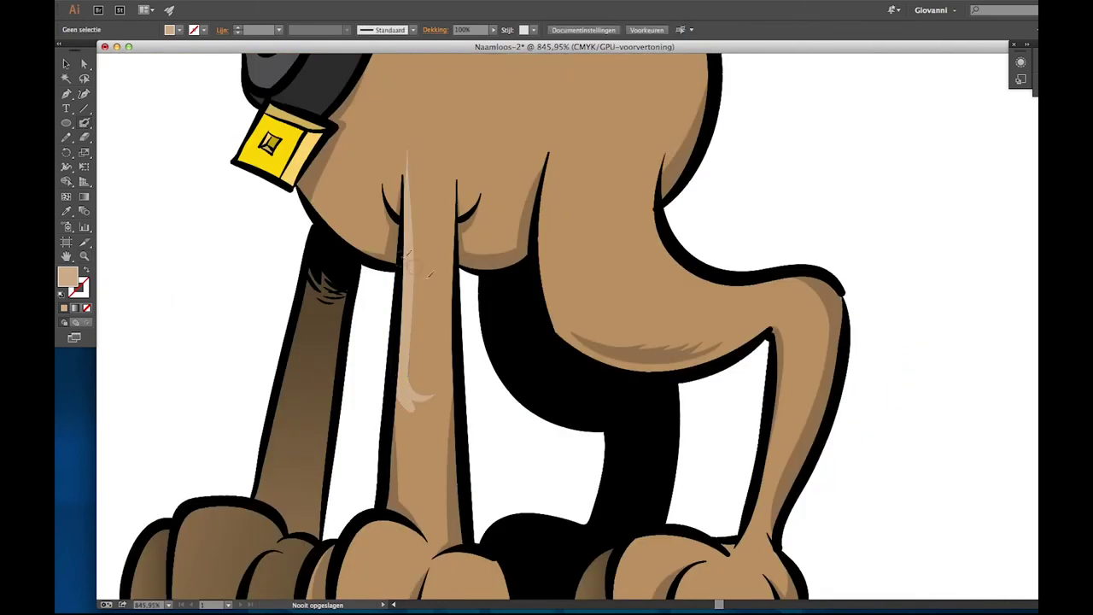
scroll(444, 325, "down", 5)
scroll(543, 298, "up", 3)
Select the leg's curl highlight and dark brown leg shape, then the whole dog.
left_click(543, 297)
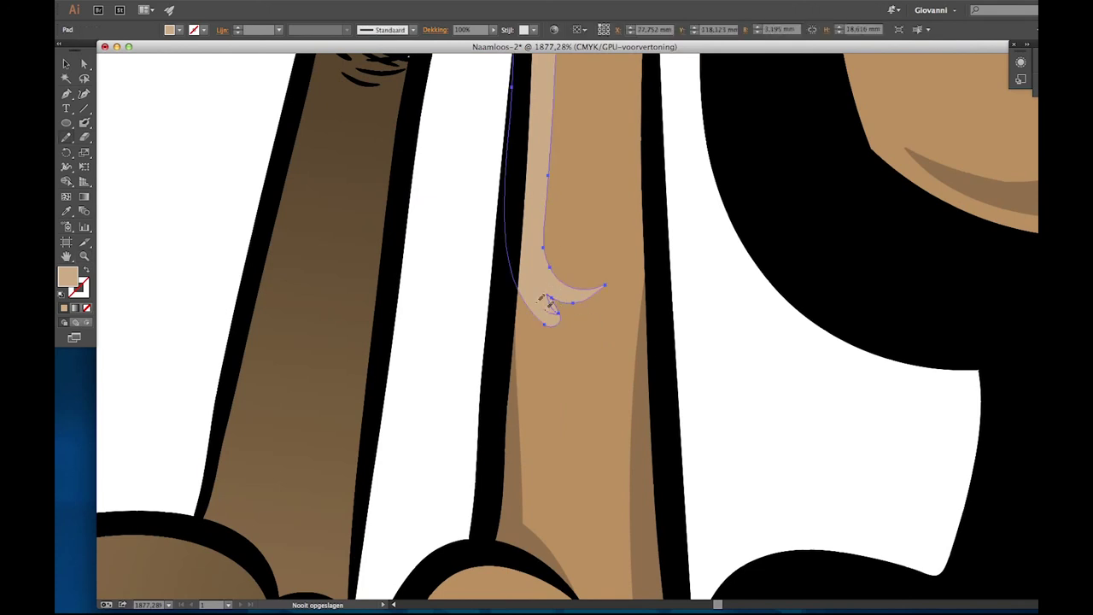
scroll(512, 166, "left", 3)
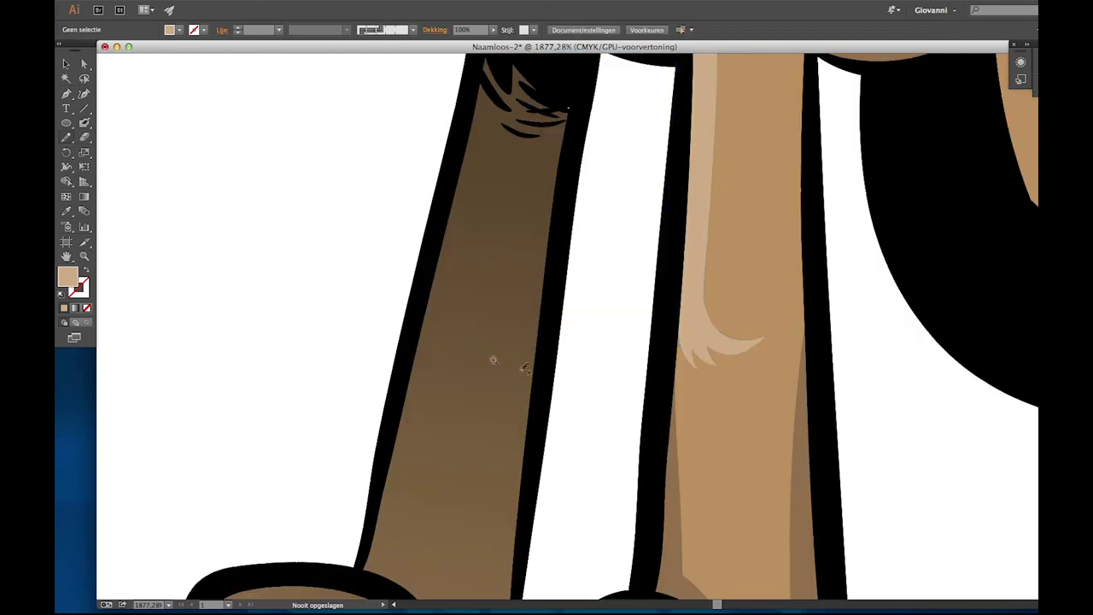
scroll(495, 361, "down", 3)
left_click(429, 323)
key("ctrl+shift+a")
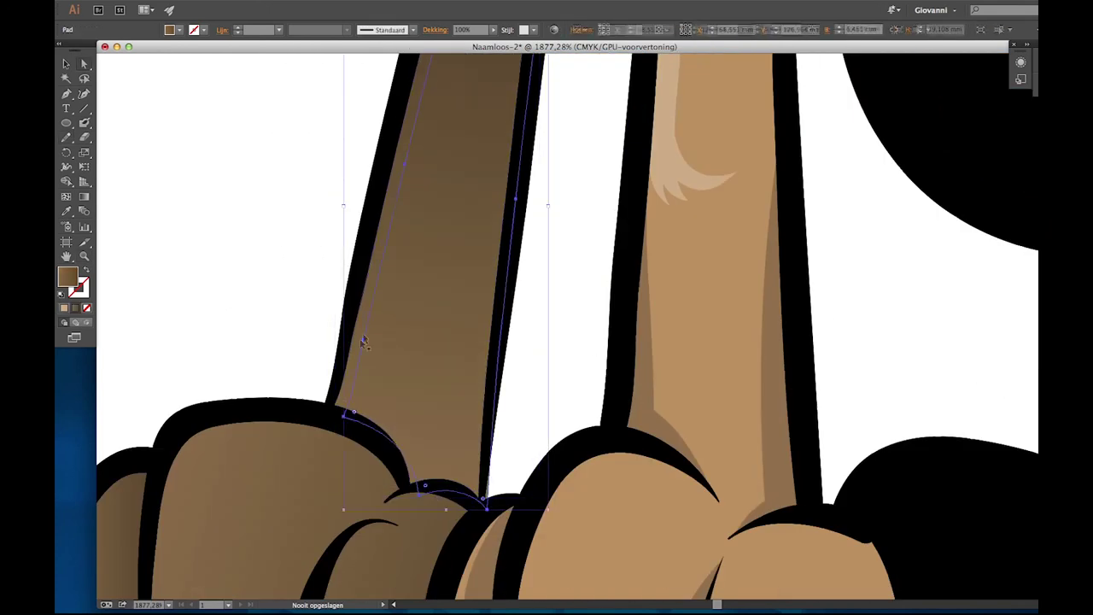
left_click(354, 358)
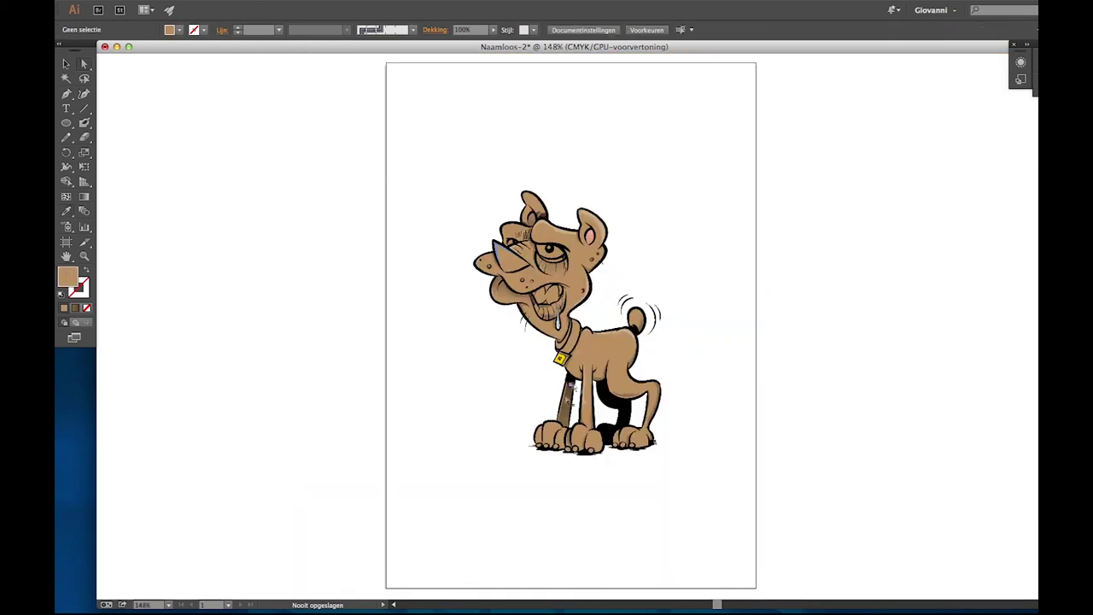
left_click(602, 399)
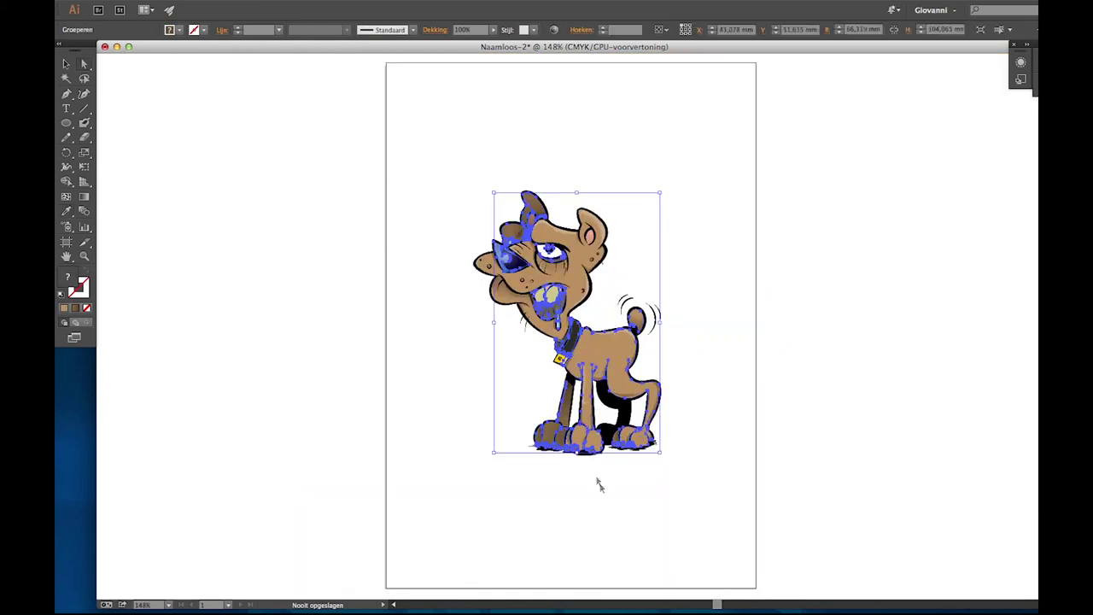
Select the thin strip's outline path on the back leg and zoom in on it.
left_click(598, 468)
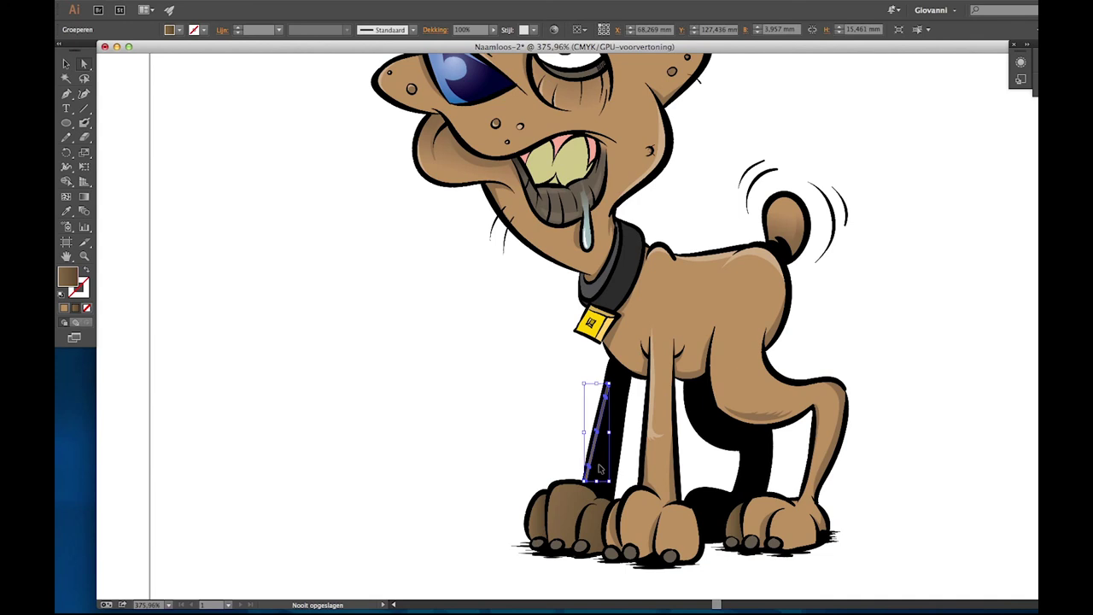
left_click(580, 382)
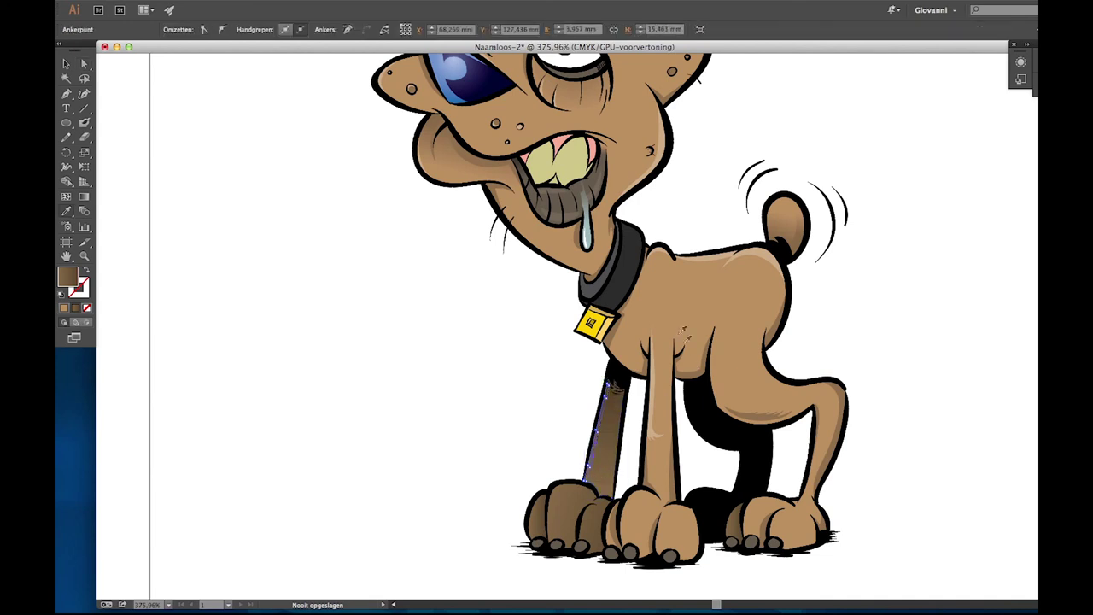
left_click(611, 477)
left_click(610, 466)
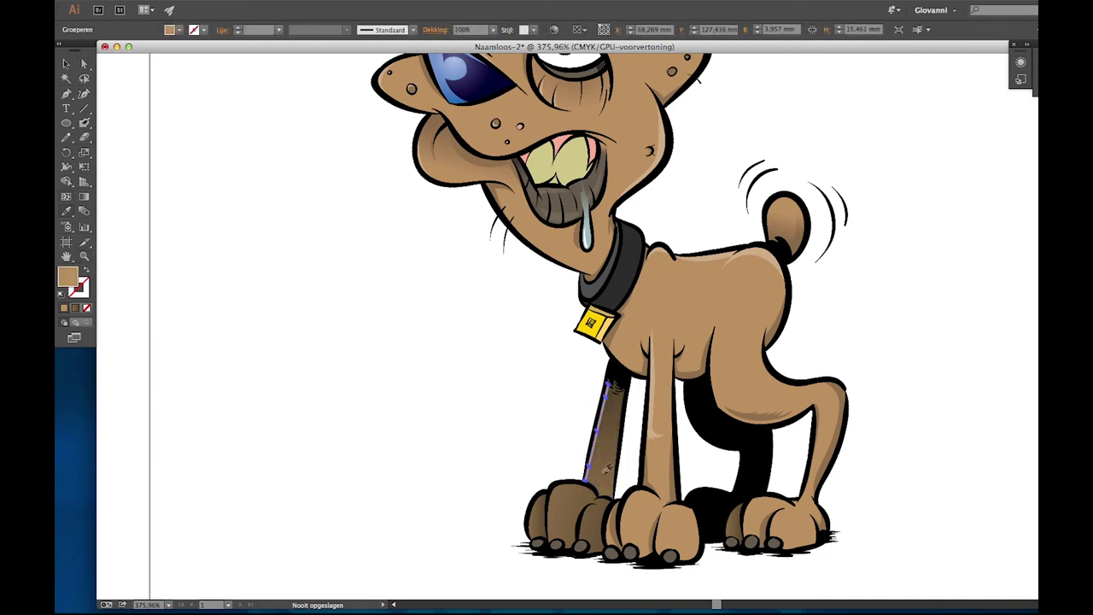
scroll(605, 468, "up", 5)
left_click_drag(714, 575, 435, 293)
left_click(281, 251)
key("super+0")
Select the highlight strip's left-edge anchors on the dark back leg.
scroll(526, 472, "up", 5)
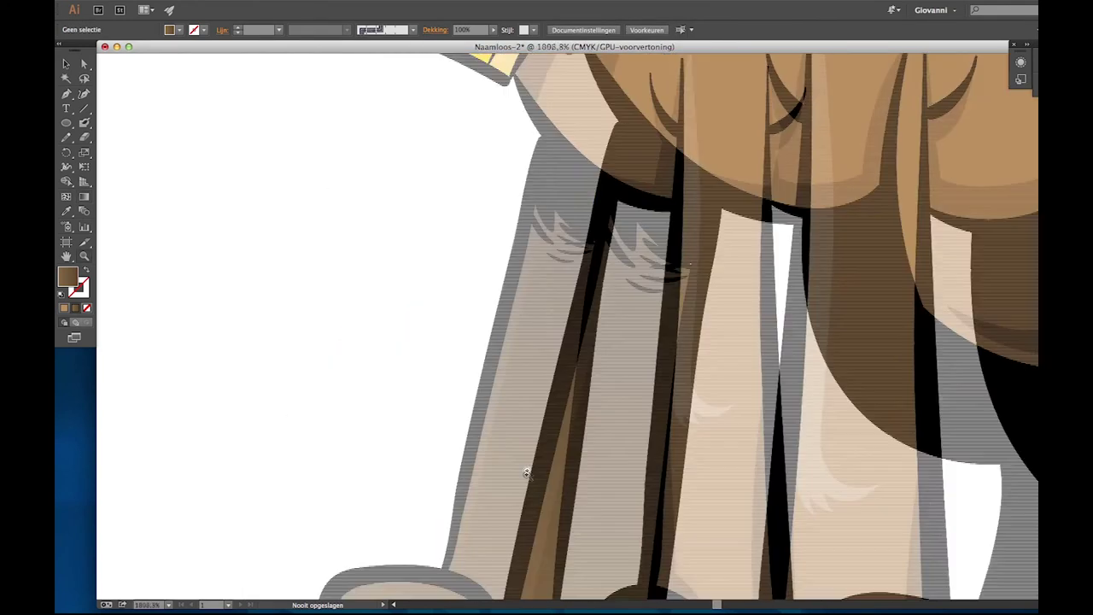
left_click(344, 493)
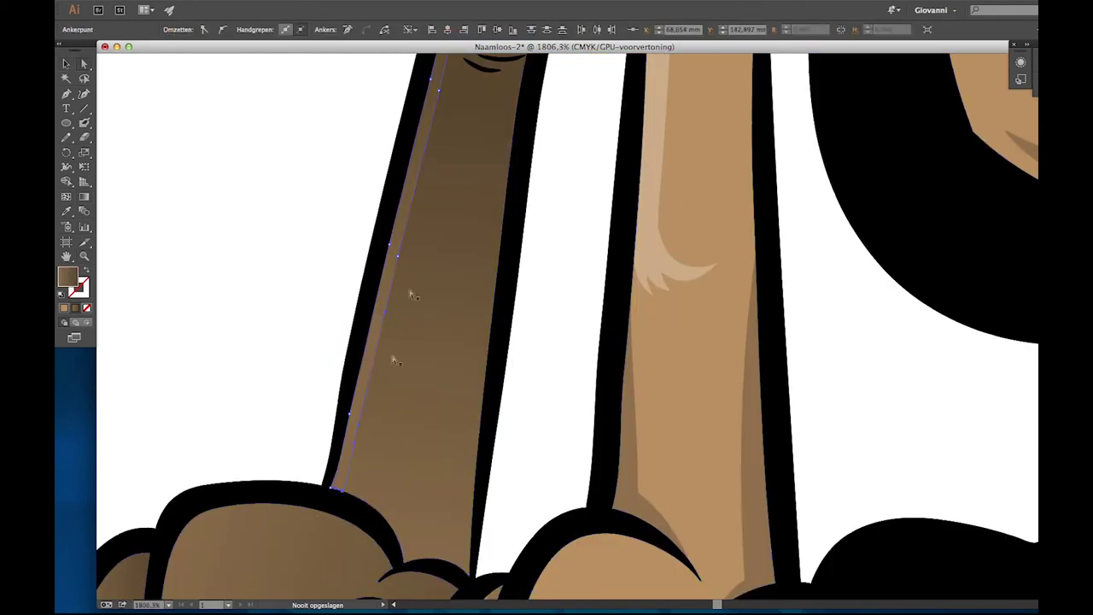
scroll(410, 295, "up", 5)
scroll(385, 345, "down", 5)
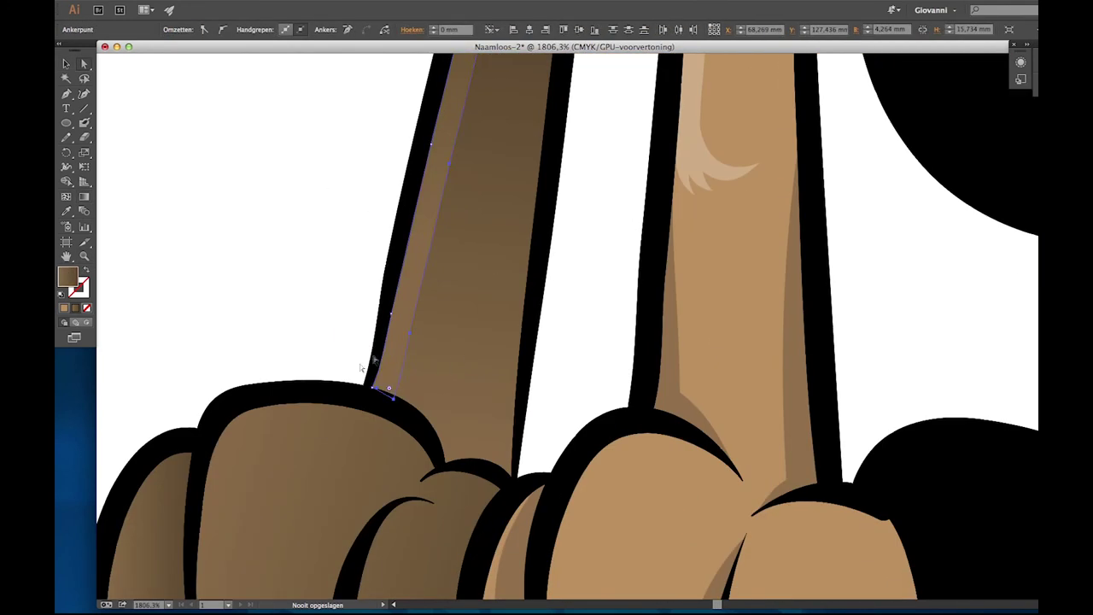
scroll(407, 301, "up", 5)
left_click(407, 301)
Marquee-select the leg highlight strip and adjust its top anchor's curve handles.
left_click_drag(317, 312, 449, 556)
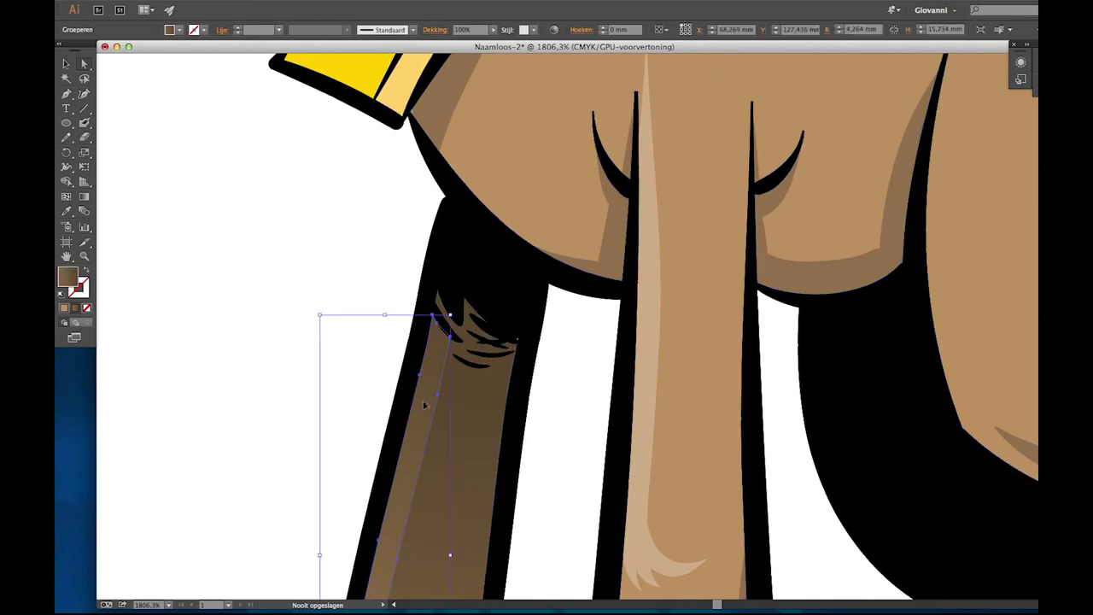
scroll(359, 558, "down", 5)
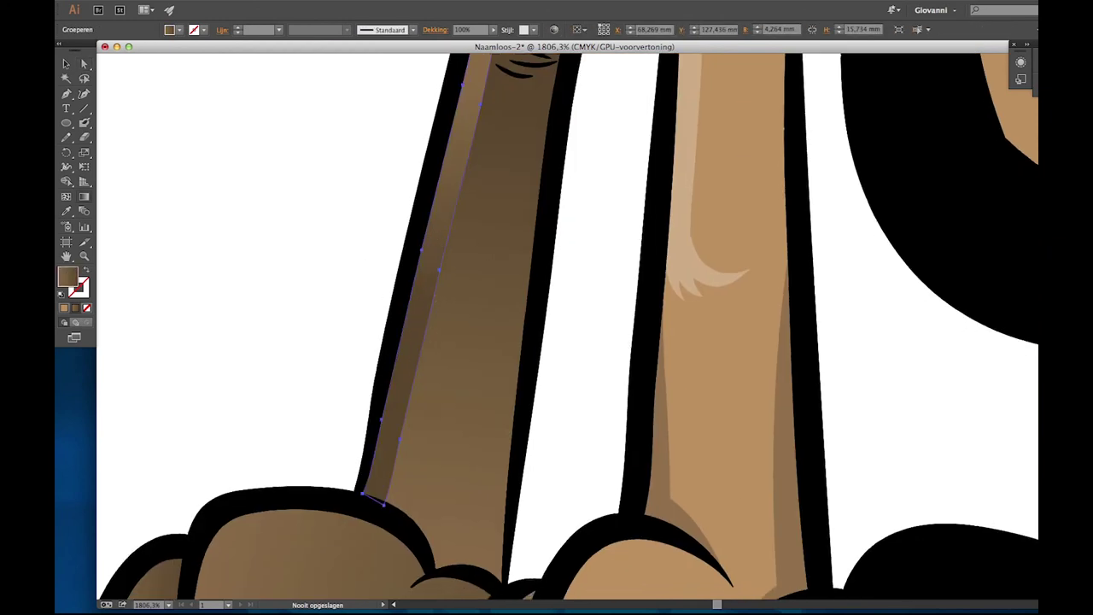
scroll(367, 491, "up", 5)
left_click(384, 244)
left_click(424, 360)
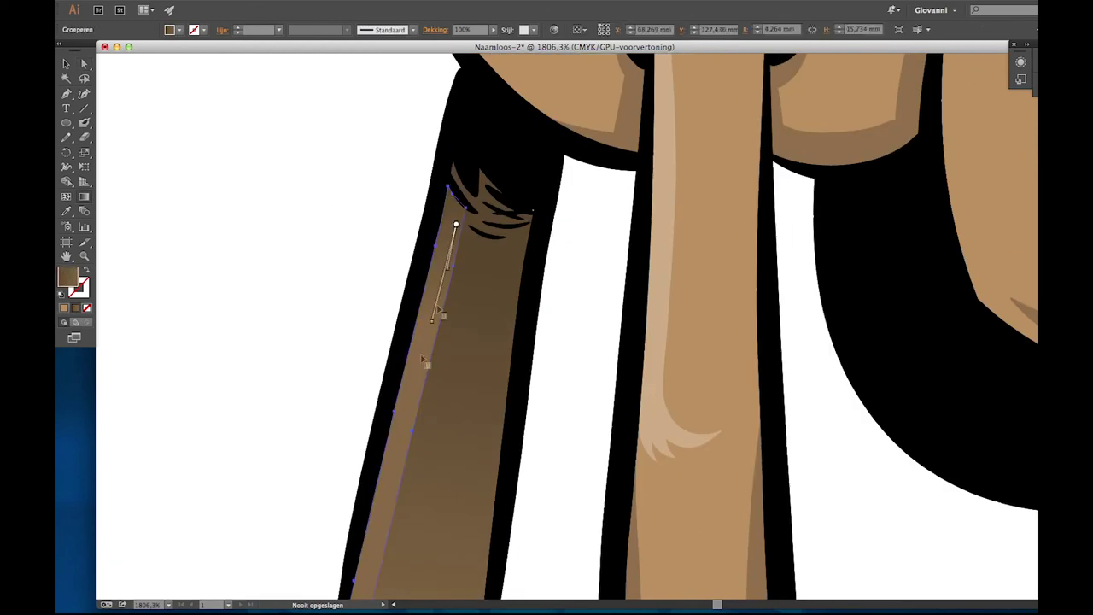
left_click(371, 312)
key("ctrl+0")
Draw a flat grey ellipse beneath the dog's feet.
left_click(627, 443)
key("Escape")
left_click_drag(493, 437, 670, 459)
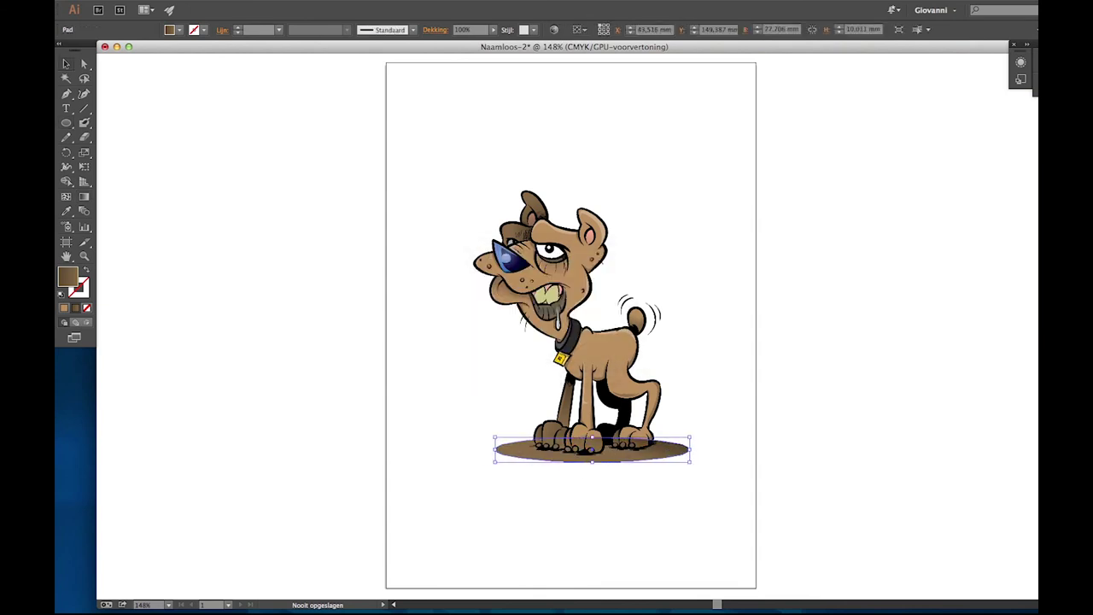
key("ctrl+shift+bracketleft")
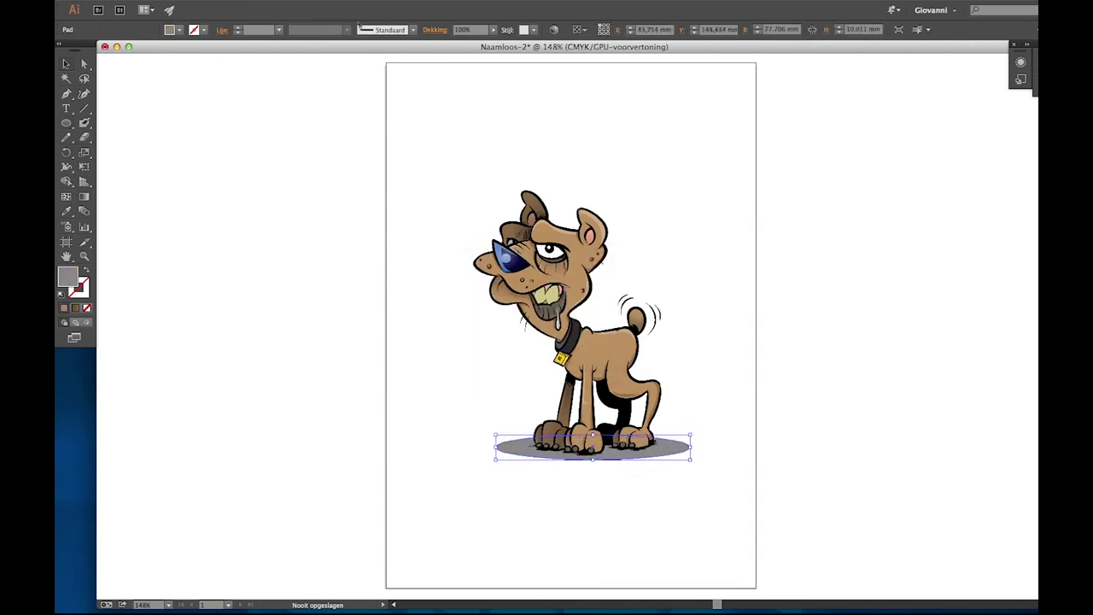
Apply a 3 mm Feather effect to the shadow ellipse.
left_click(380, 2)
left_click(598, 177)
left_click(554, 420)
left_click(581, 390)
left_click(581, 390)
key("Return")
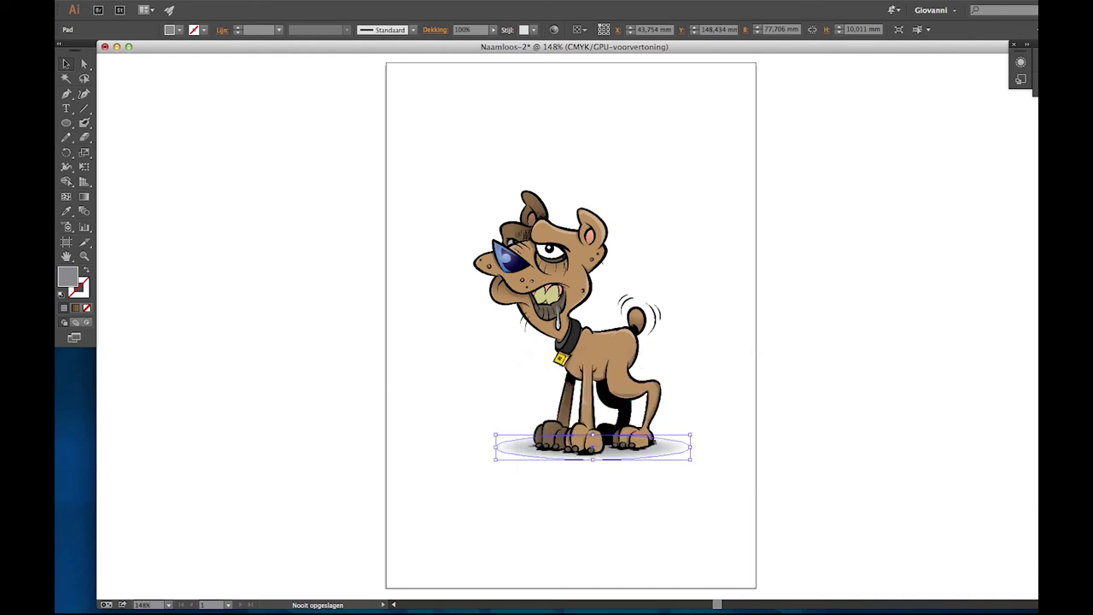
Deselect the shadow and reset to the default black-stroke style.
left_click(700, 453)
scroll(649, 367, "right", 5)
scroll(649, 368, "up", 2)
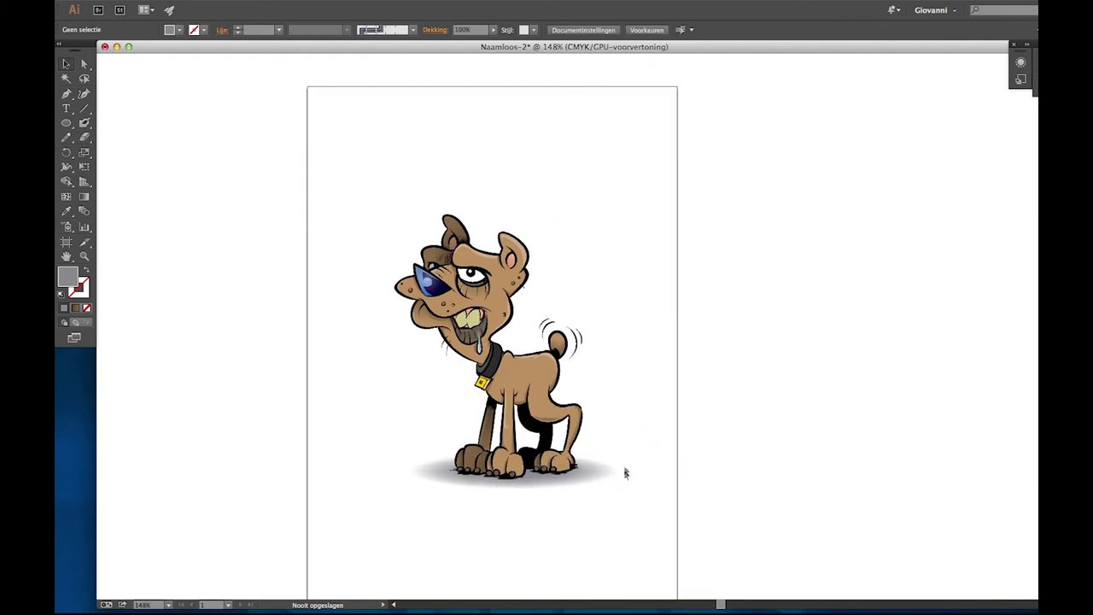
key("d")
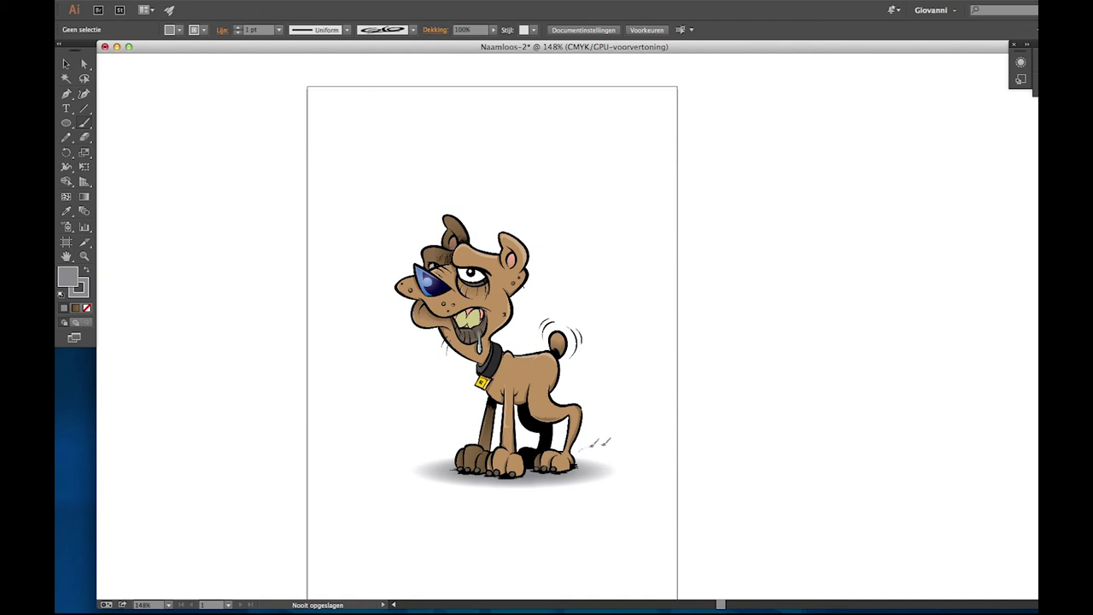